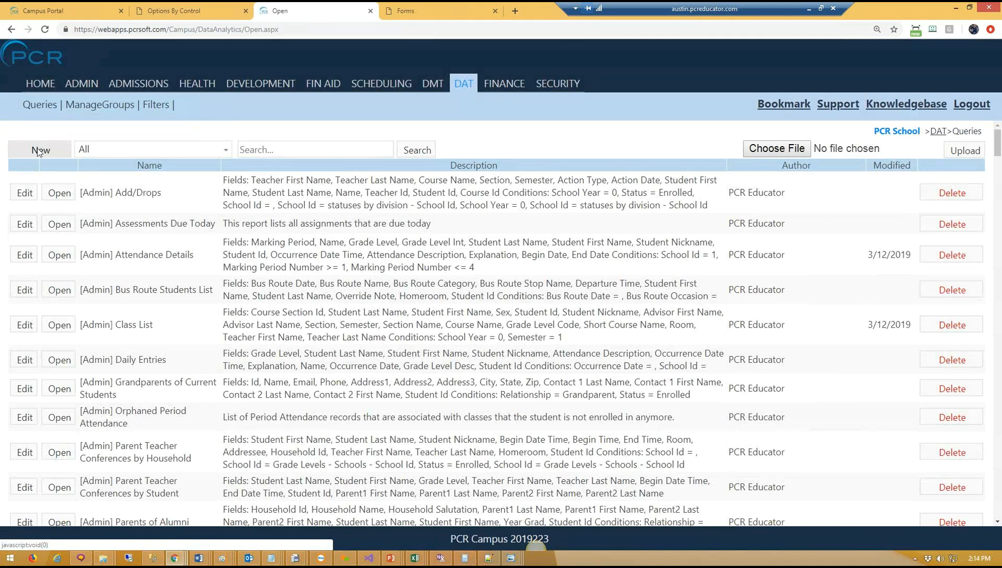
Step: Start a new query and consult the enrollment workflow diagram to see which table is at its root
left_click(39, 151)
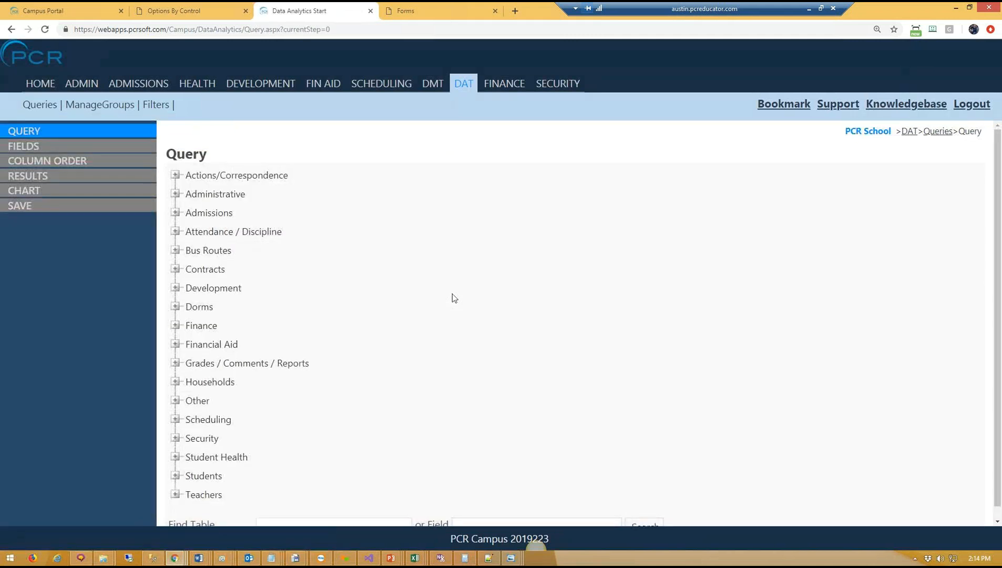
scroll(443, 284, "down", 1)
left_click_drag(324, 131, 446, 14)
left_click(550, 15)
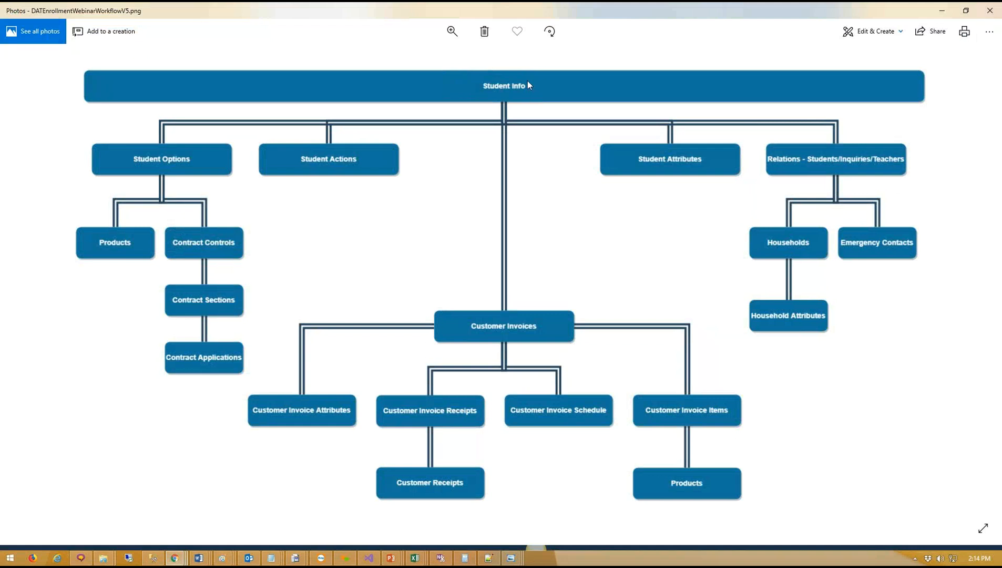
left_click_drag(553, 11, 326, 161)
left_click(249, 327)
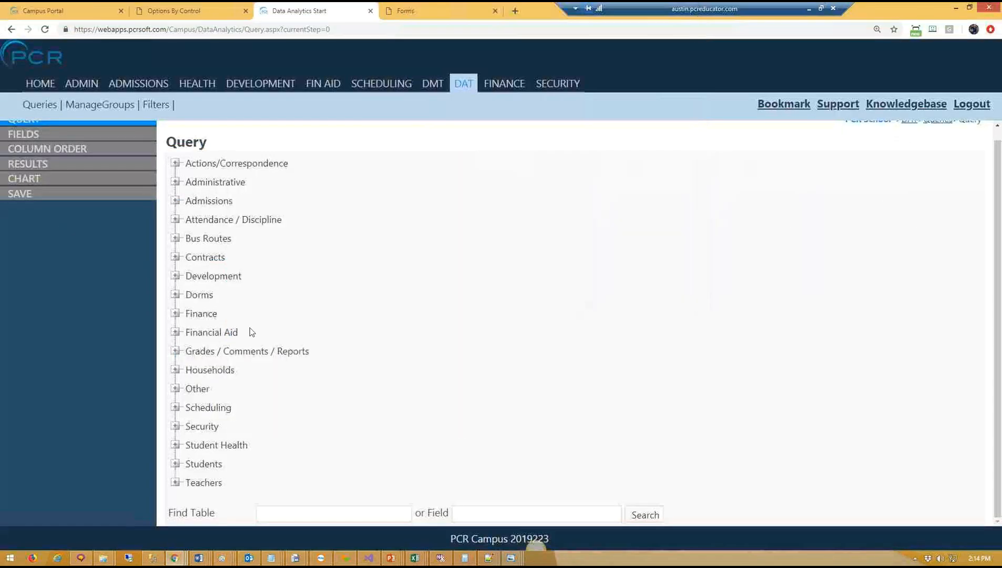
Step: Choose Student Info from the Students group as the query's base table
left_click(176, 466)
scroll(370, 387, "down", 3)
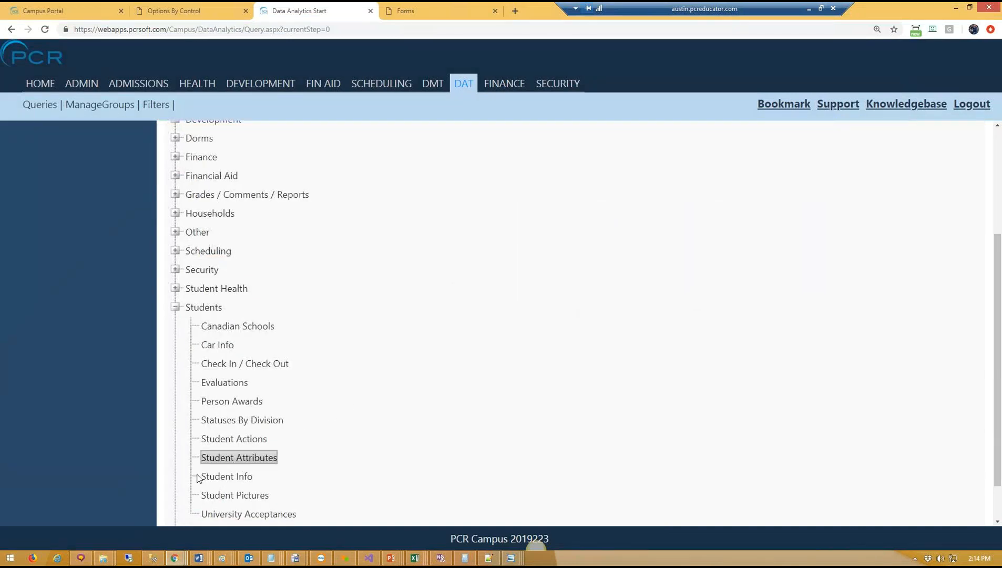
left_click(226, 476)
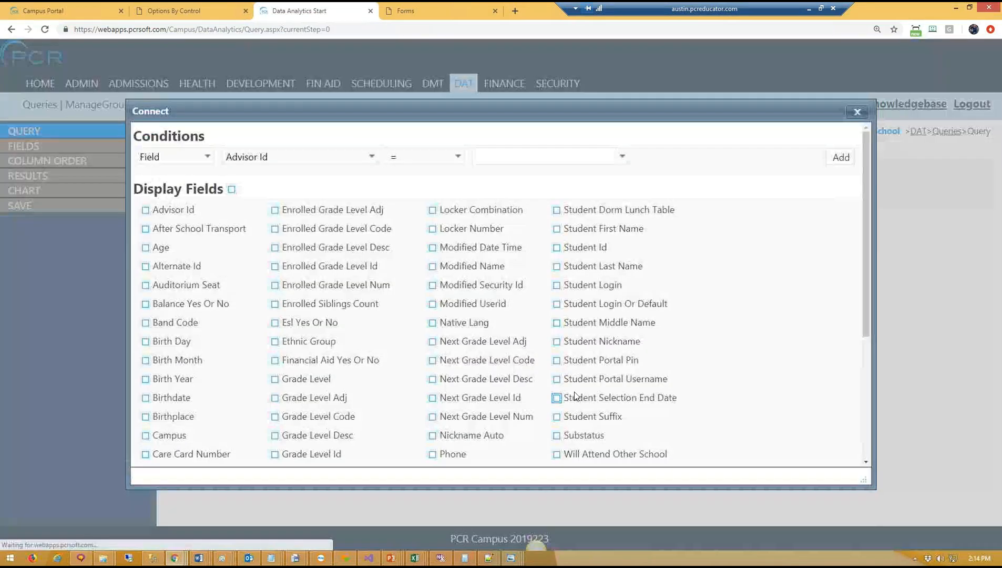
Step: Display the Student Id, Student First Name, Student Last Name and Grade Level fields for Student Info and save the table settings
left_click(558, 248)
left_click(569, 229)
left_click(574, 267)
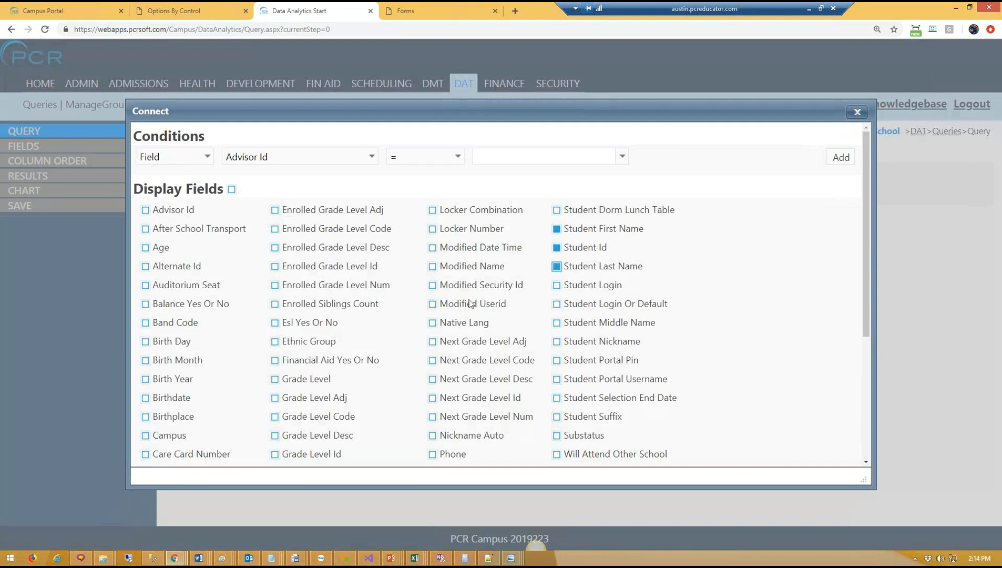
left_click(275, 379)
scroll(364, 380, "down", 4)
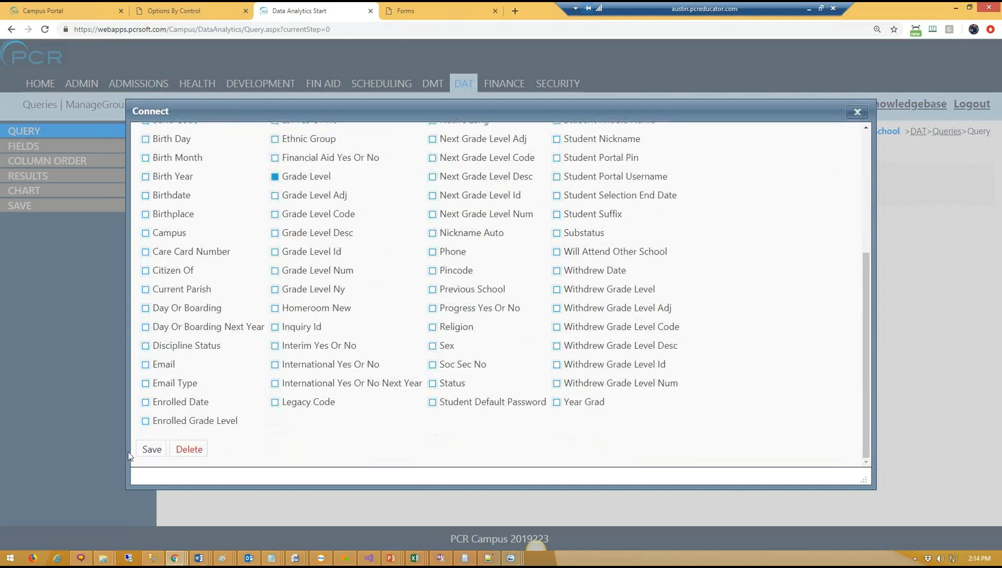
left_click(151, 450)
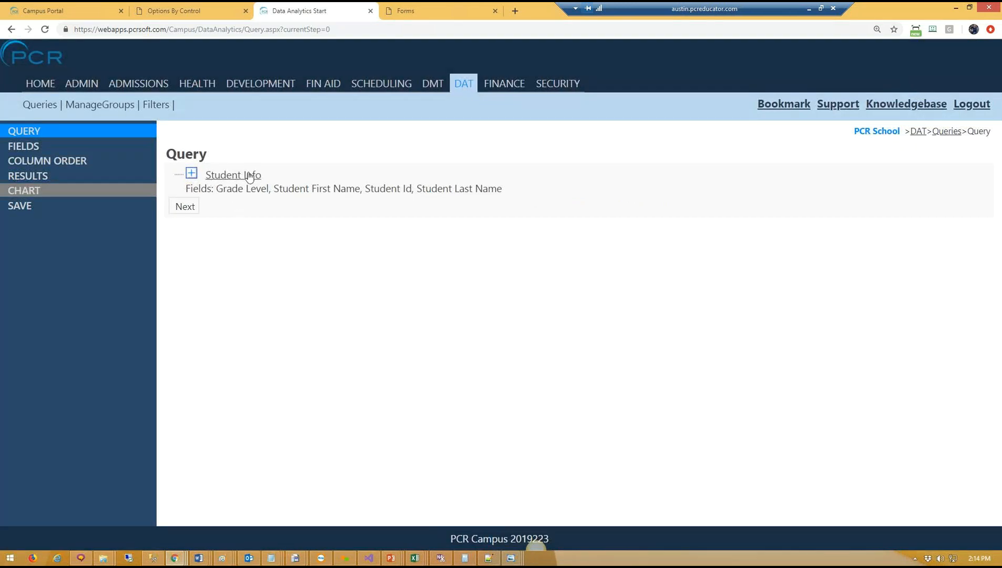
Step: Run the query and review its results, checking the Student Id and Student First Name columns
left_click(37, 179)
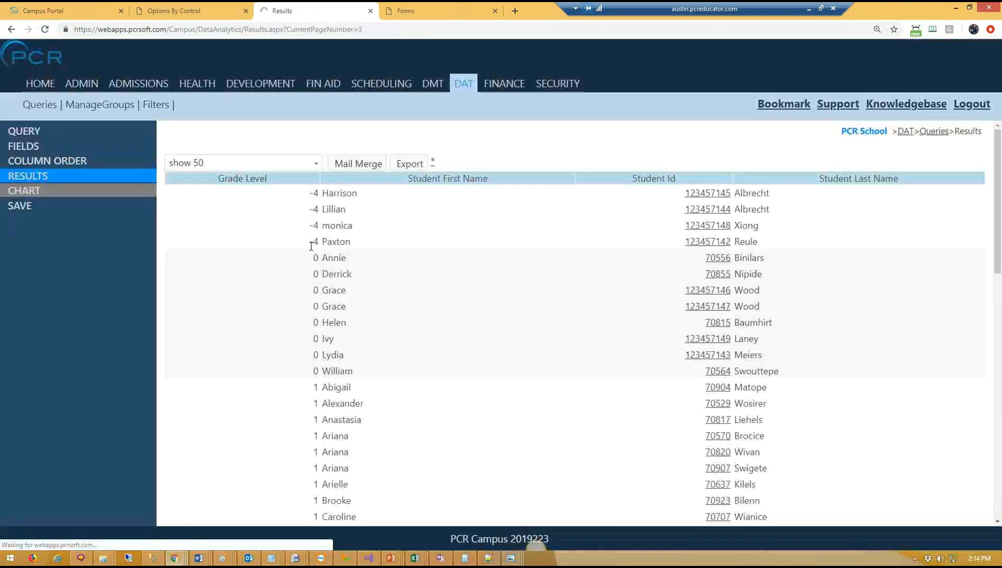
left_click_drag(999, 182, 1000, 230)
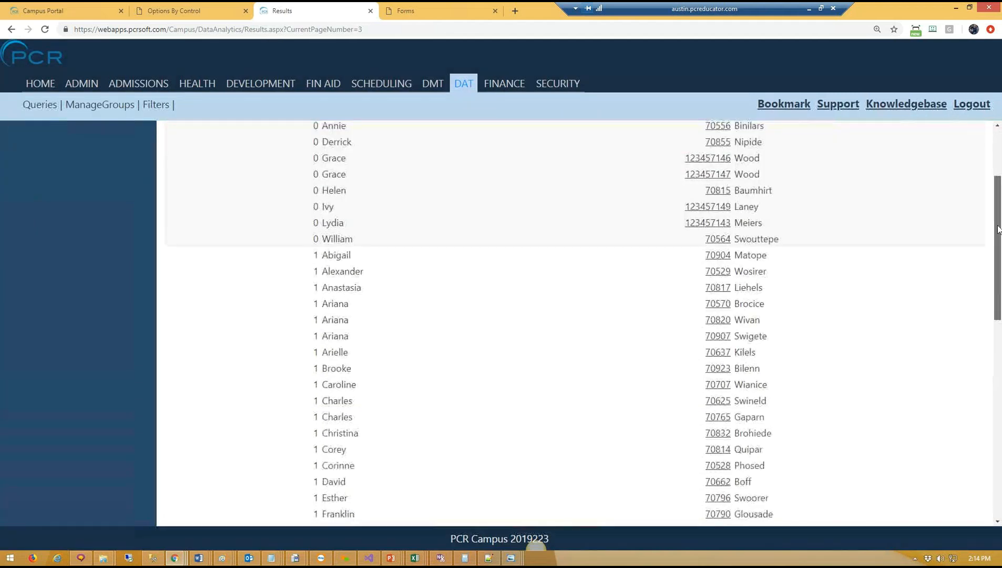
scroll(807, 169, "up", 3)
triple_click(654, 181)
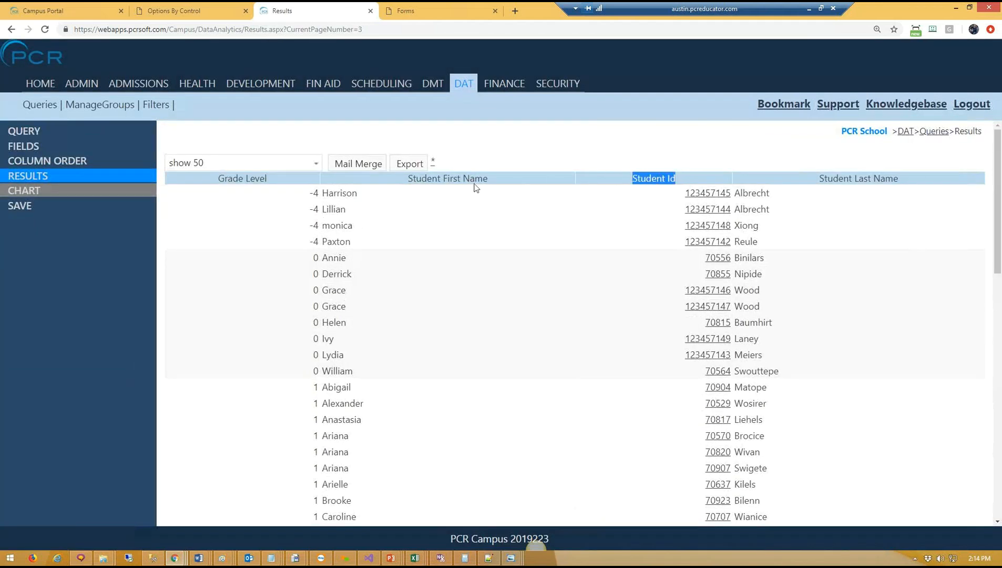
left_click_drag(413, 178, 528, 182)
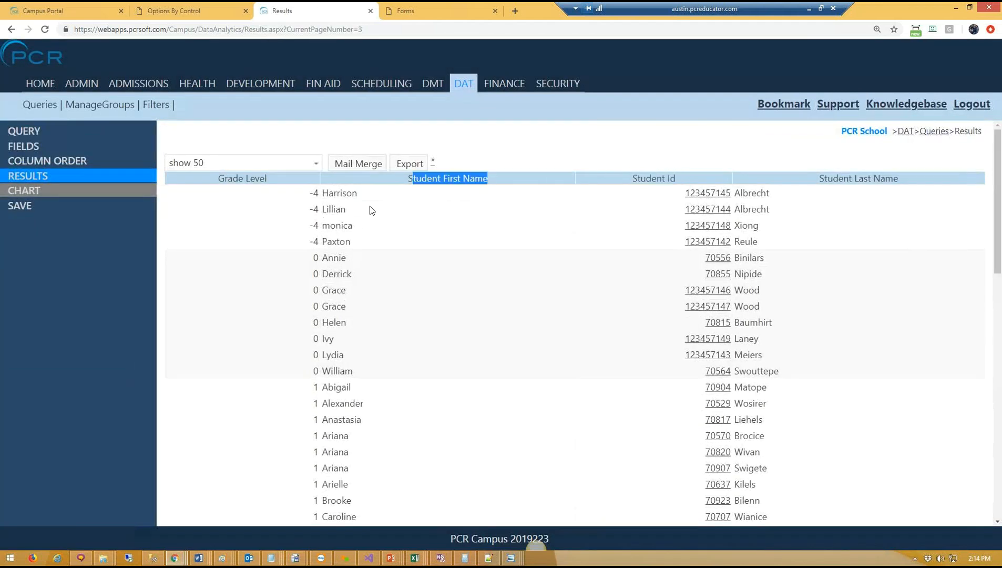
left_click(514, 252)
Step: Return to the query definition and check in the workflow diagram which tables connect to Student Info
left_click(59, 135)
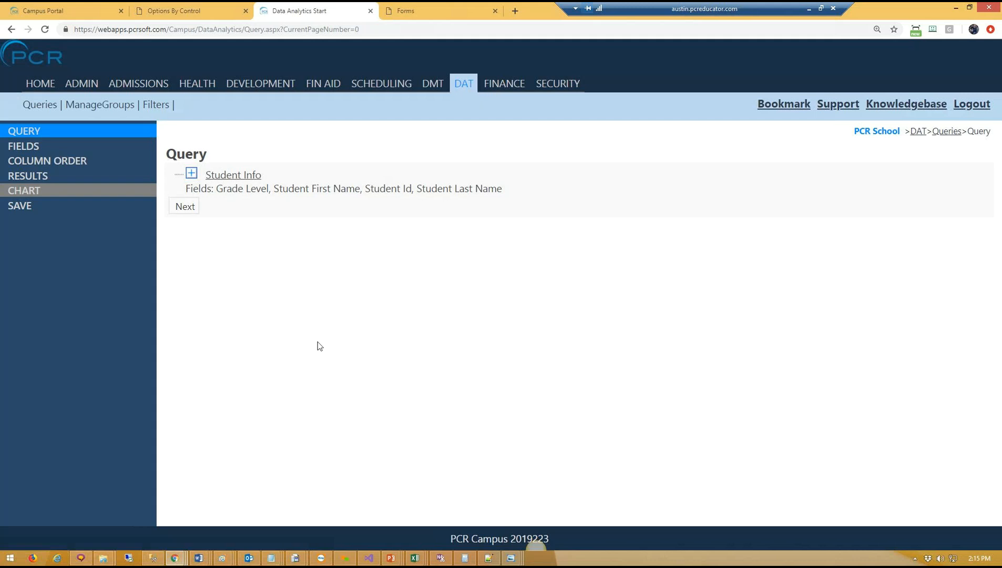
left_click_drag(4, 251, 490, 1)
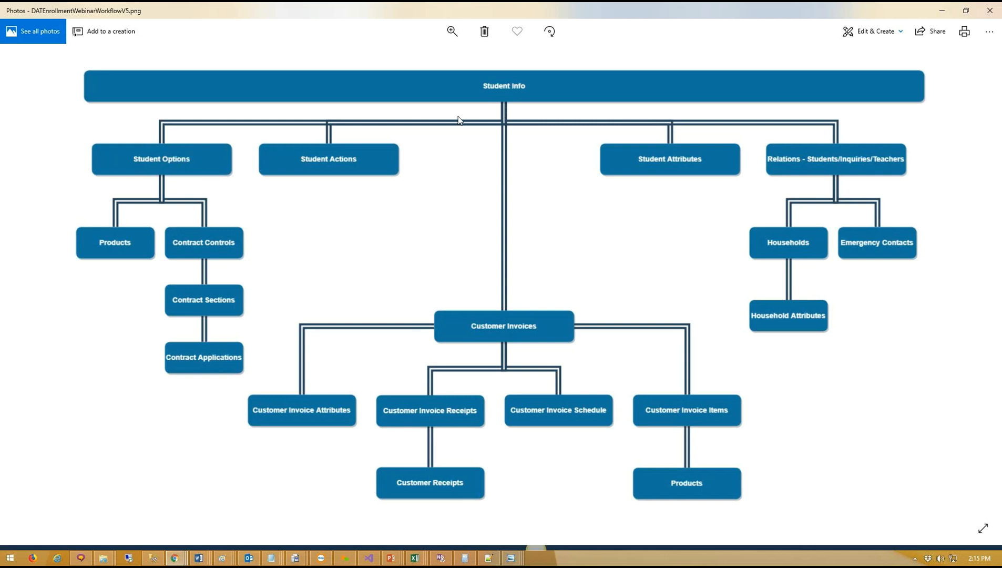
left_click_drag(443, 3, 0, 268)
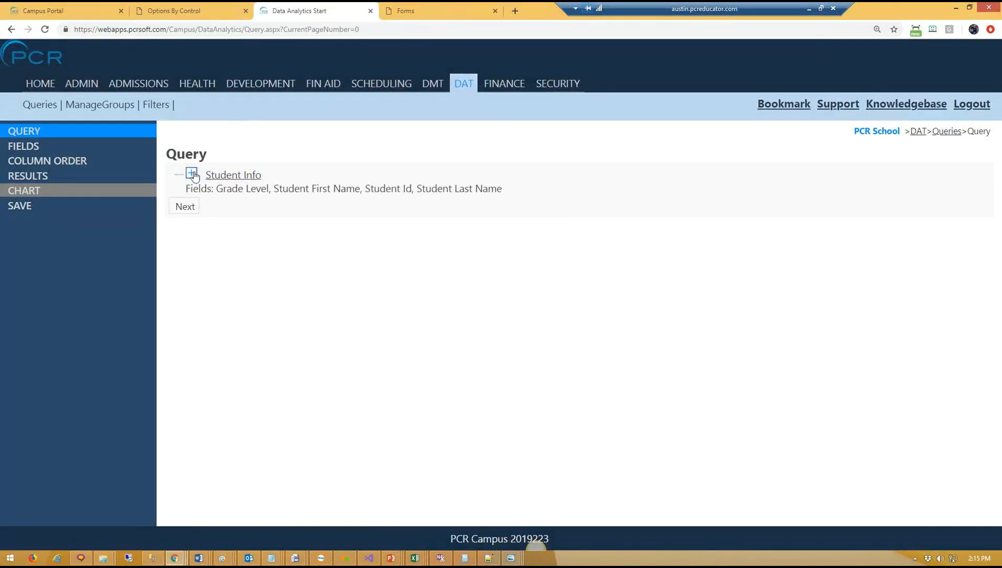
Step: Connect Student Info with Student Options, display the Option Title and Option Selected fields, and save the connection
left_click(191, 174)
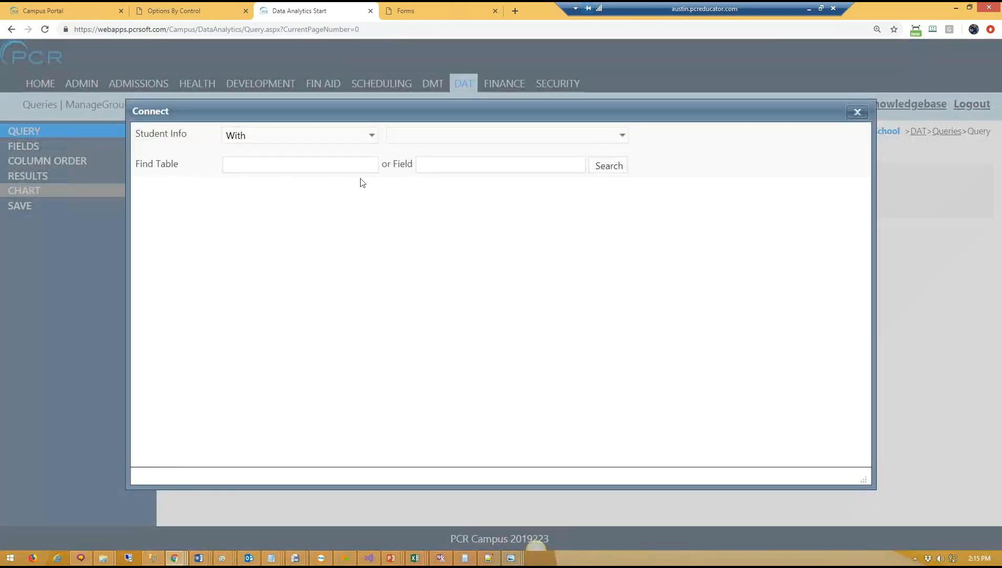
left_click(455, 137)
left_click_drag(625, 189, 624, 463)
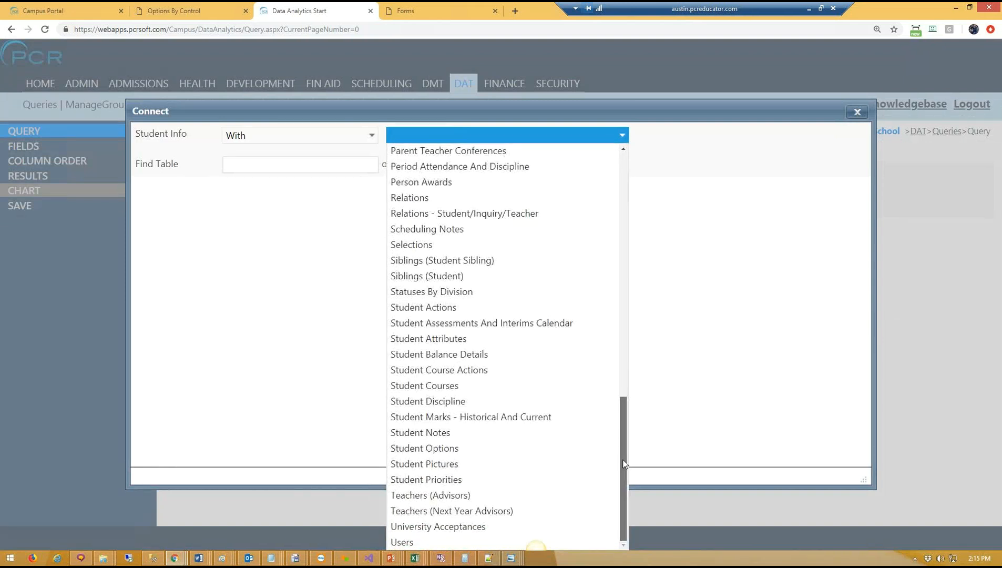
left_click(429, 450)
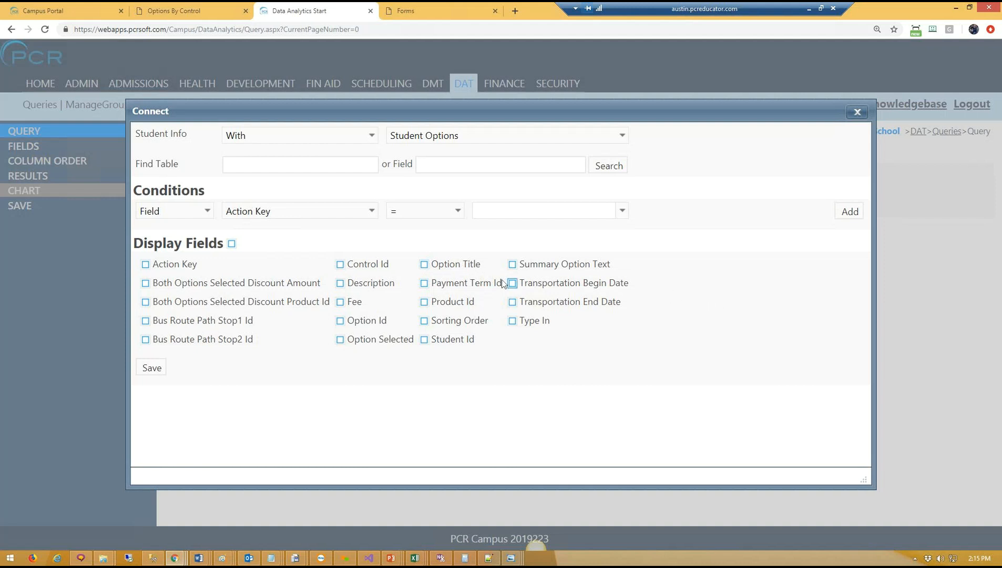
left_click(429, 267)
left_click(340, 340)
left_click(152, 368)
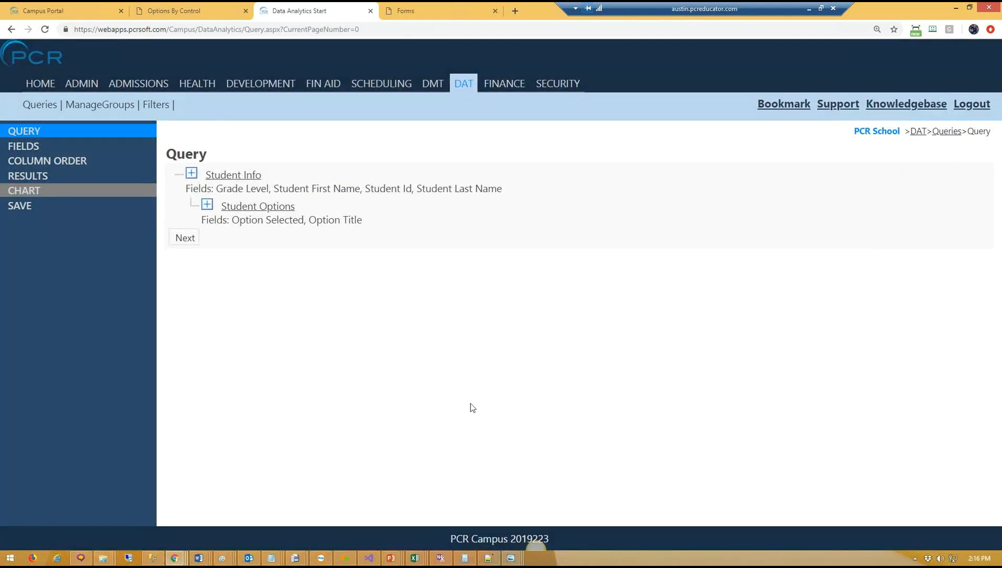
Step: Run the expanded query and examine the Option Selected value of the grade 3 student's Annual Giving $1,000 row
left_click(56, 179)
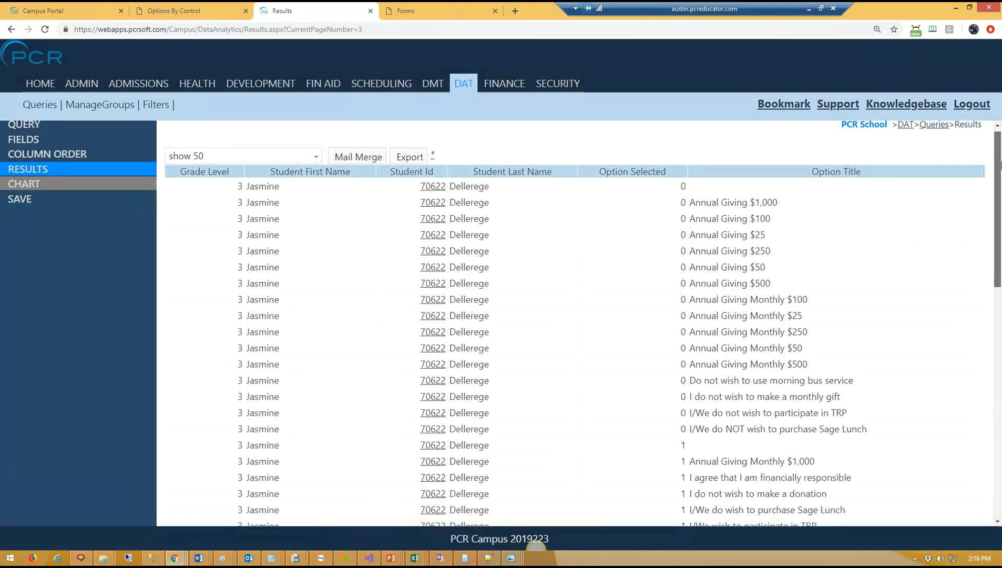
scroll(295, 220, "down", 10)
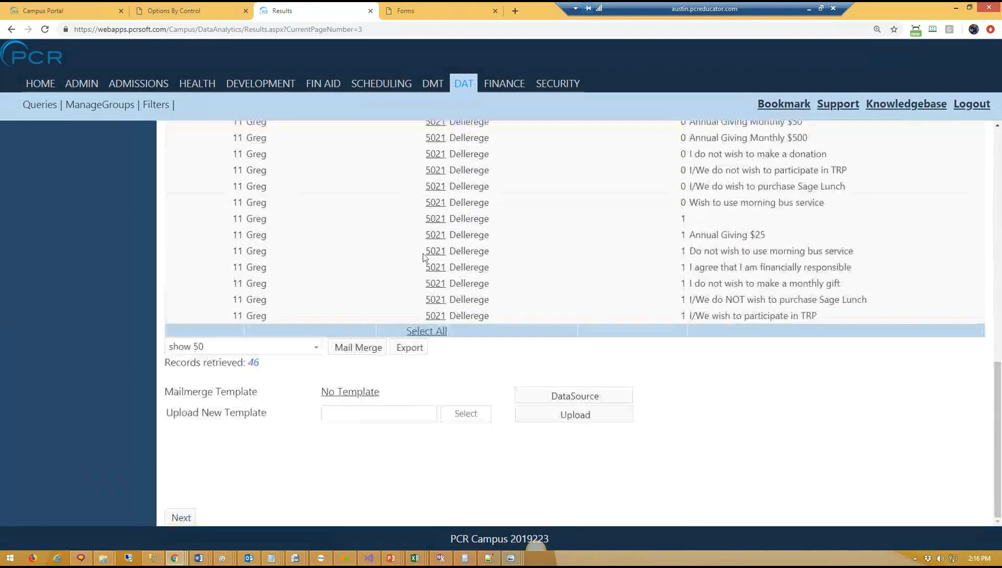
scroll(342, 279, "up", 10)
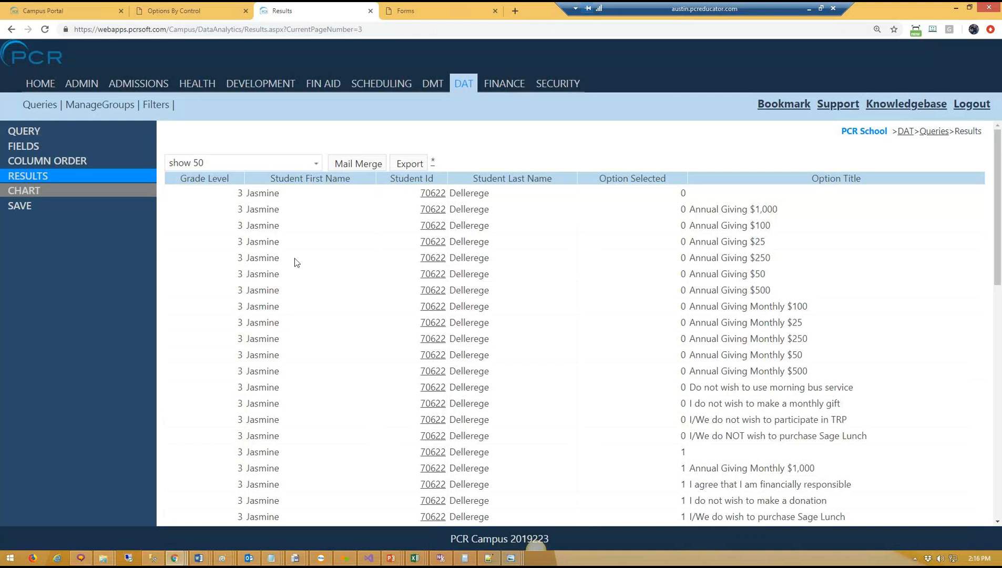
left_click_drag(697, 211, 721, 232)
left_click(656, 210)
double_click(683, 209)
Step: Examine the grade 3 student's selected options, in particular the Annual Giving Monthly $1,000 row
scroll(731, 308, "down", 4)
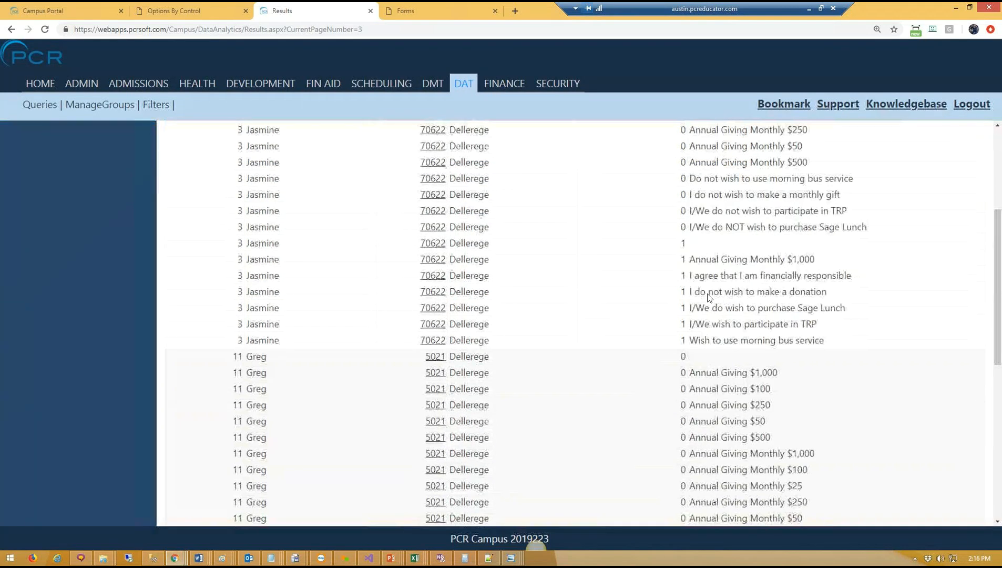
double_click(683, 258)
double_click(683, 290)
left_click_drag(251, 259, 510, 264)
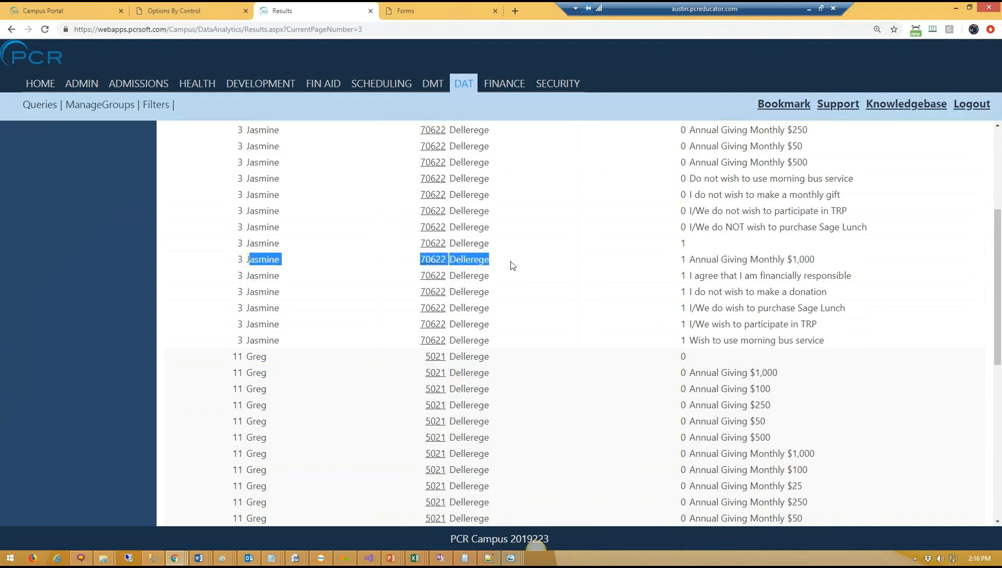
left_click_drag(690, 260, 838, 262)
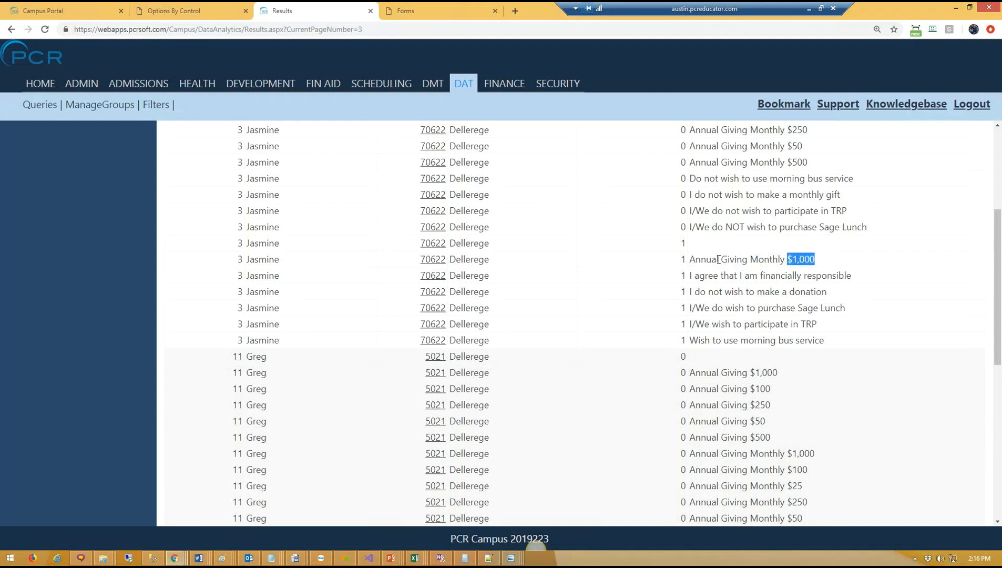
left_click_drag(679, 259, 693, 263)
Step: Examine the grade 11 student's selected Annual Giving $25 row and compare it with that student's unselected giving options
left_click_drag(1001, 300, 1001, 394)
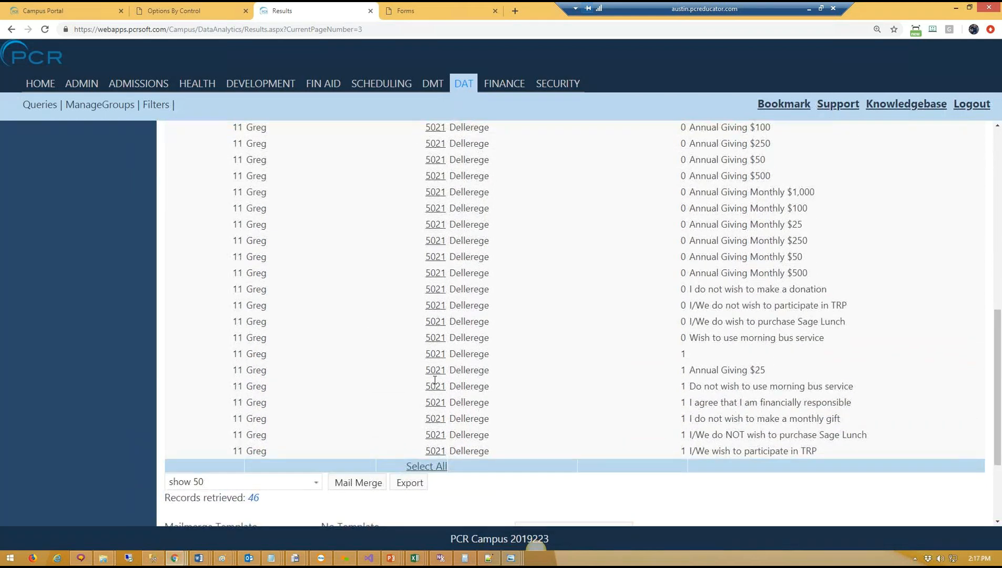
left_click_drag(254, 371, 774, 374)
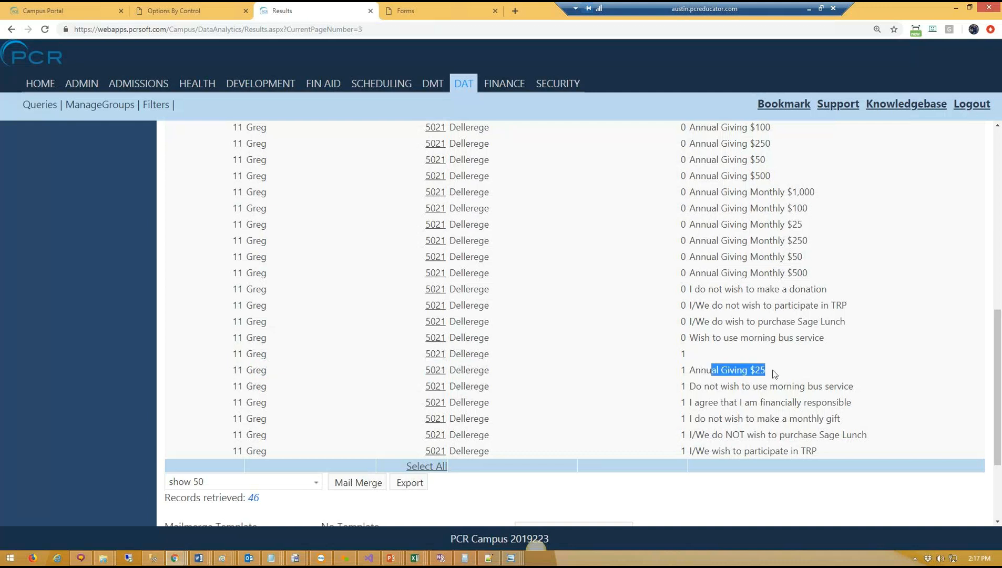
left_click(681, 372)
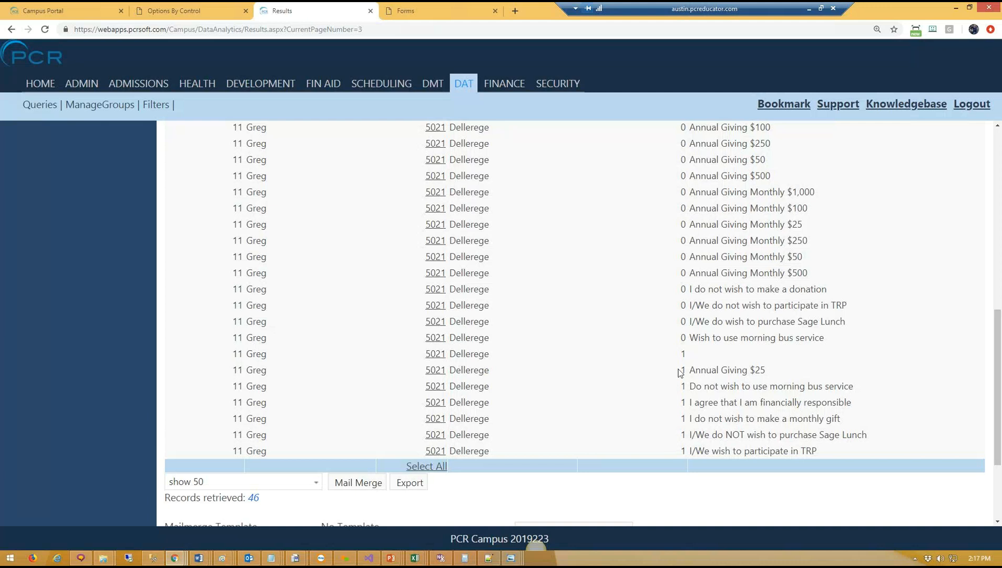
scroll(998, 379, "up", 2)
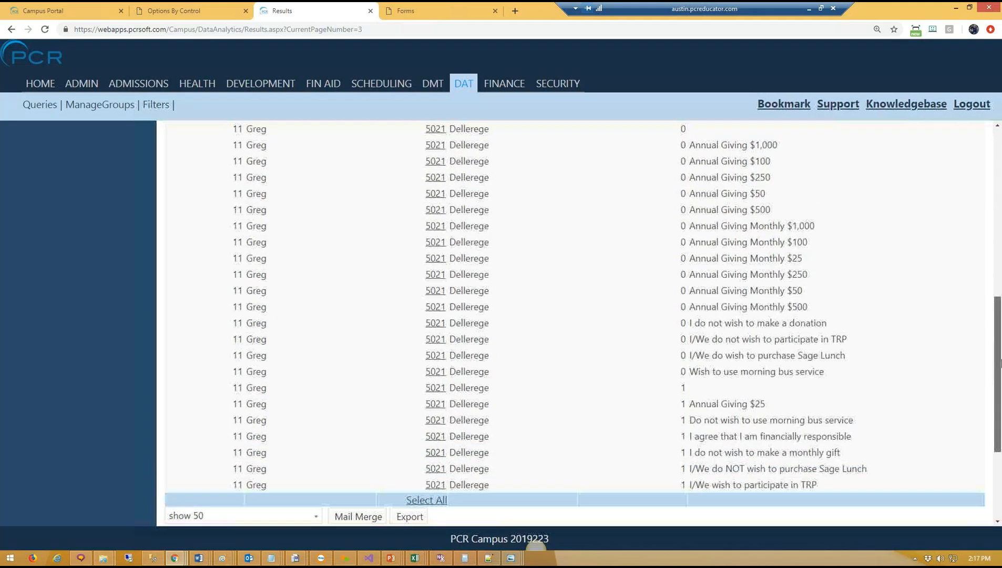
left_click_drag(681, 188, 715, 253)
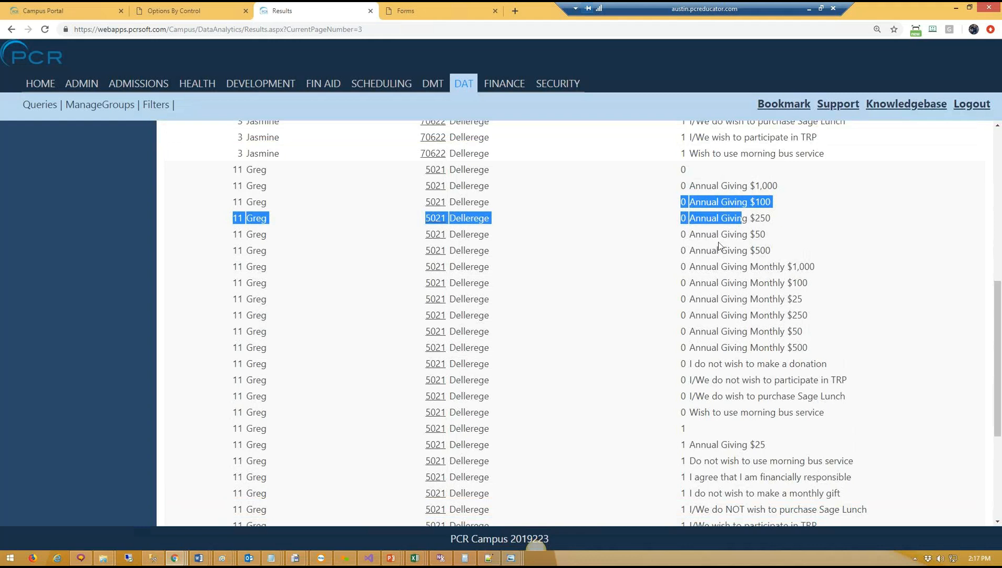
left_click(847, 281)
Step: Highlight the grade 3 student's unselected option rows from Annual Giving $1,000 through I/We do NOT wish to purchase Sage Lunch
left_click_drag(999, 359, 1001, 207)
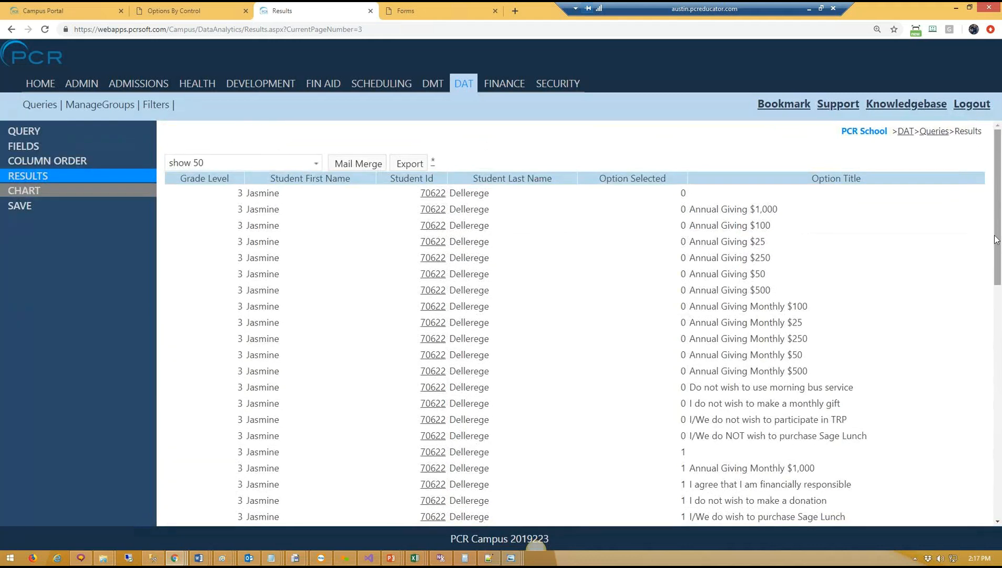
scroll(996, 240, "down", 2)
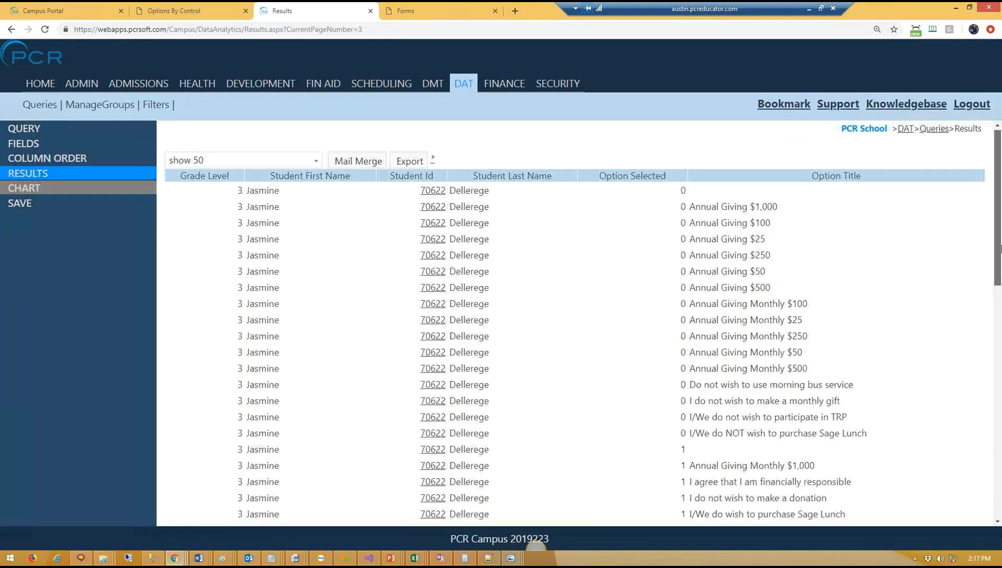
left_click_drag(1001, 254, 980, 207)
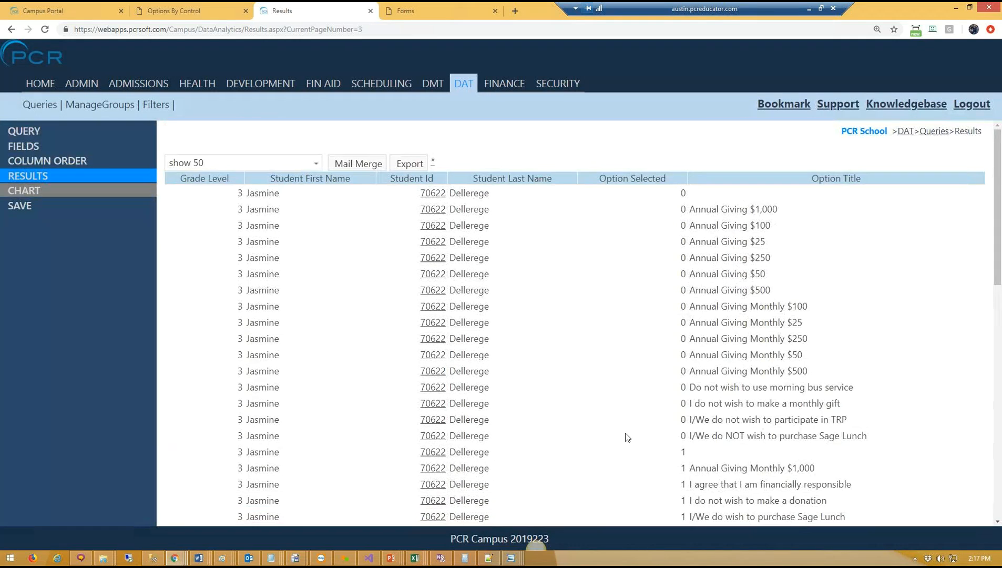
left_click_drag(685, 217, 883, 443)
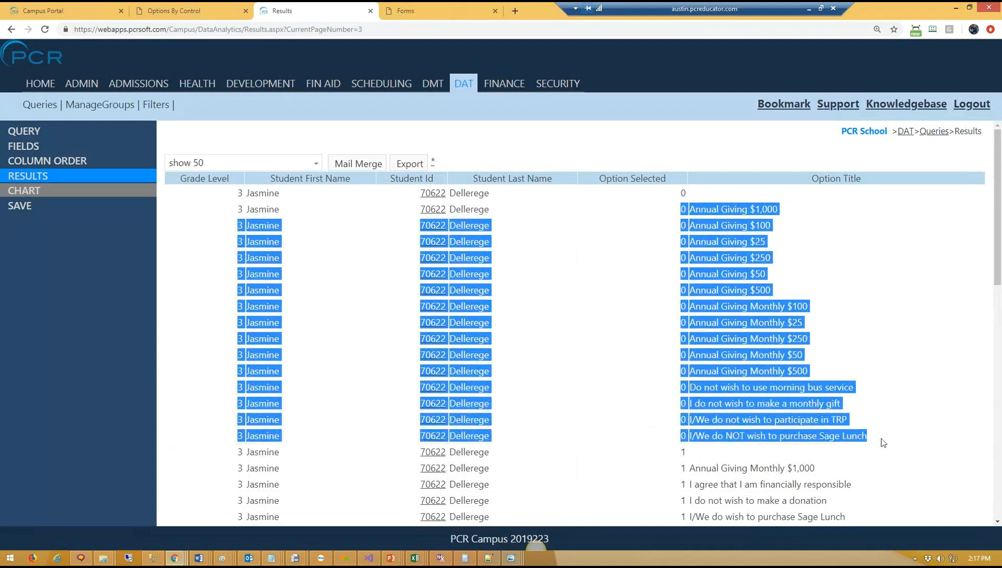
scroll(894, 338, "down", 3)
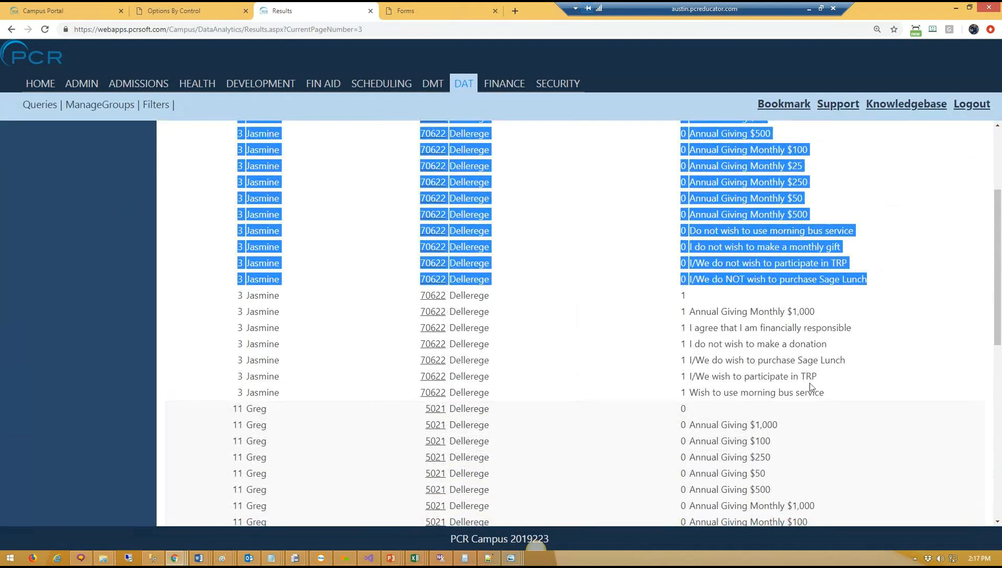
Step: Add the condition Option Selected = 1 to the query's Student Options table and save it
left_click(824, 358)
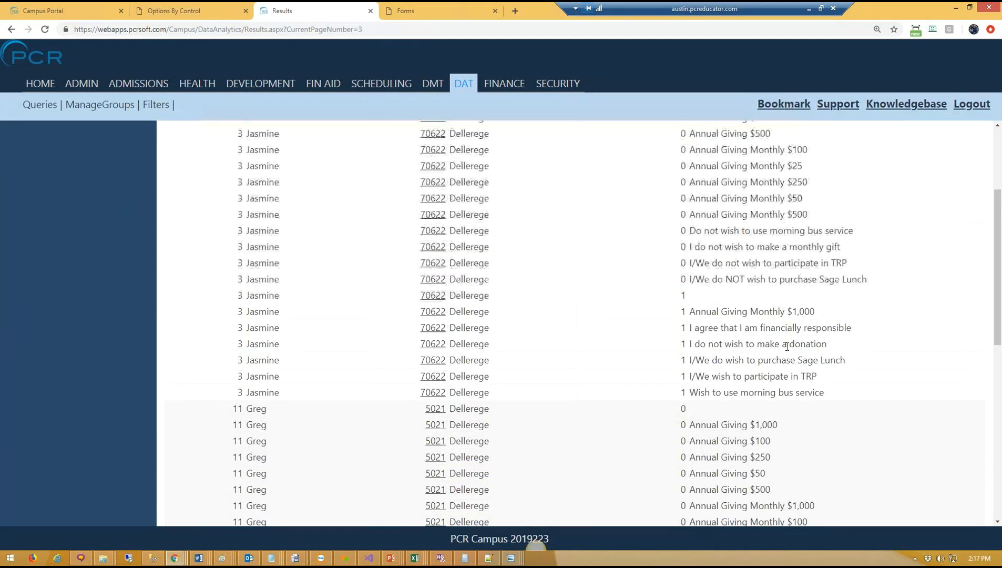
scroll(788, 336, "up", 3)
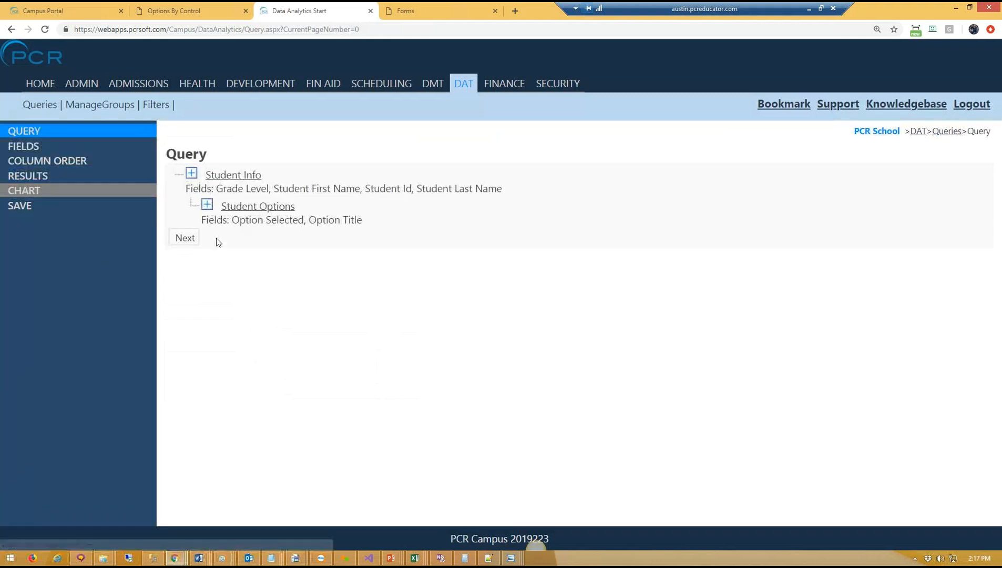
left_click(253, 210)
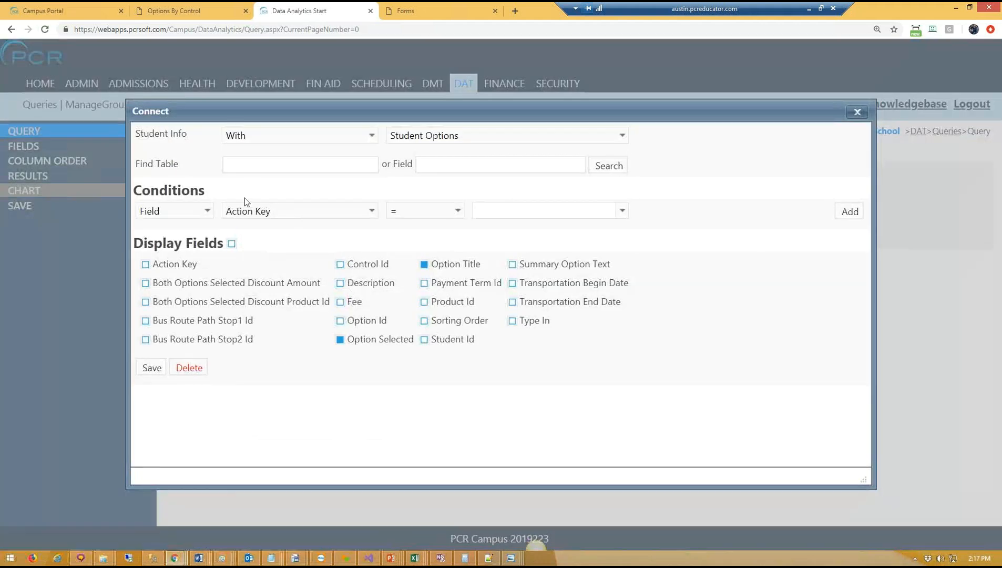
left_click(248, 210)
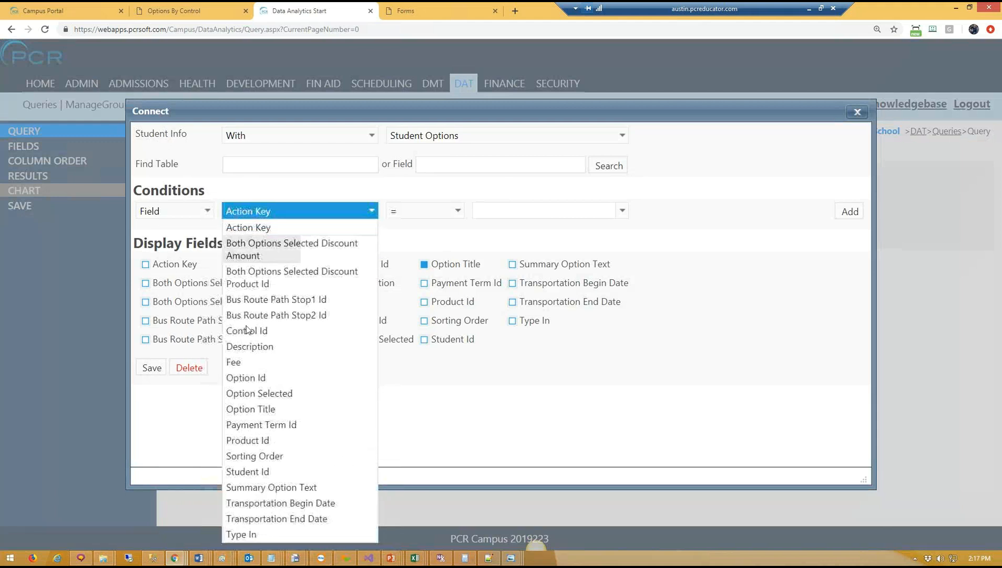
left_click(258, 394)
left_click(545, 207)
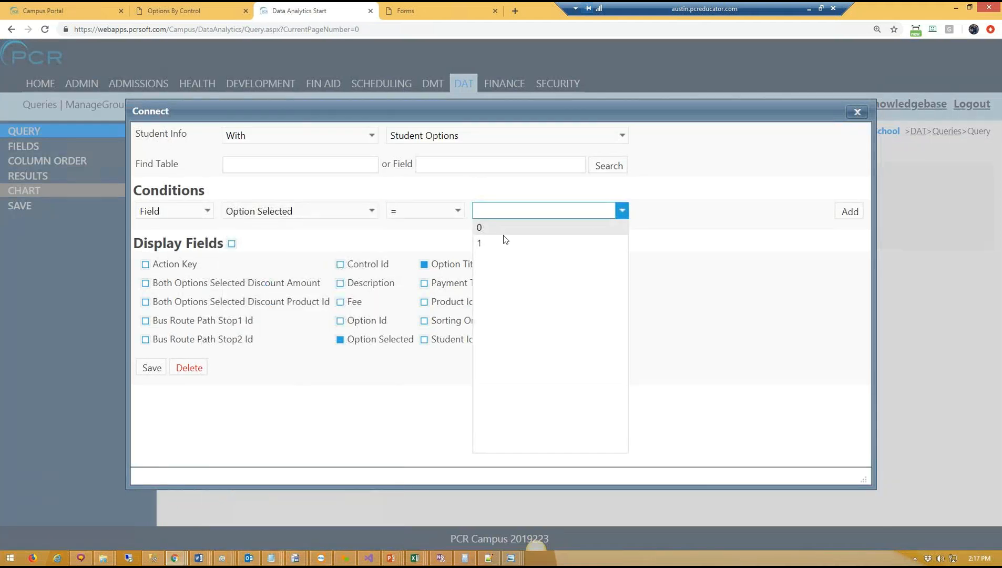
left_click(530, 237)
left_click(850, 212)
left_click(151, 408)
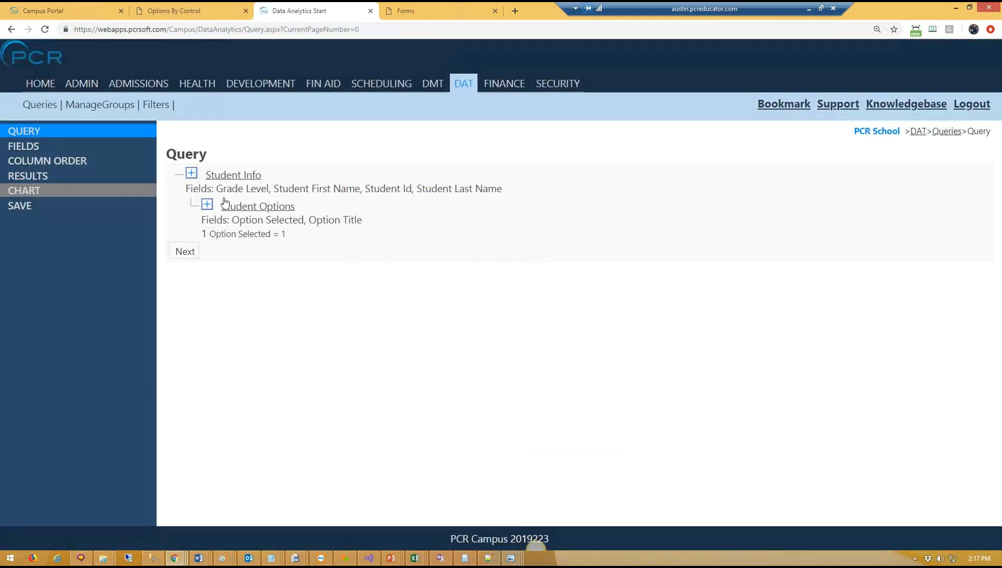
Step: Reorder the columns to Student Last Name, Student First Name, Student Id, Grade Level, Option Title, Option Selected, and run the query
left_click(38, 166)
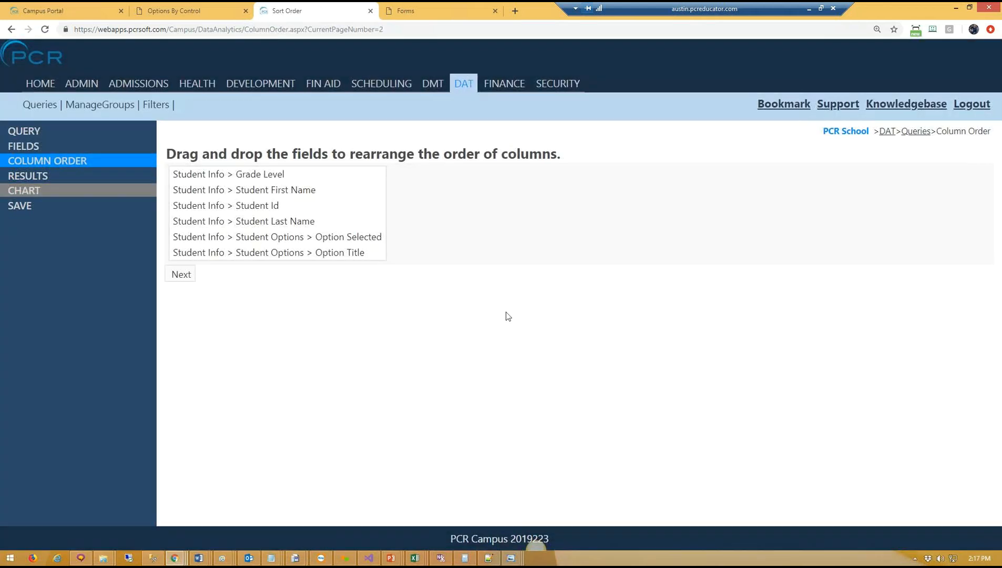
left_click_drag(297, 221, 314, 190)
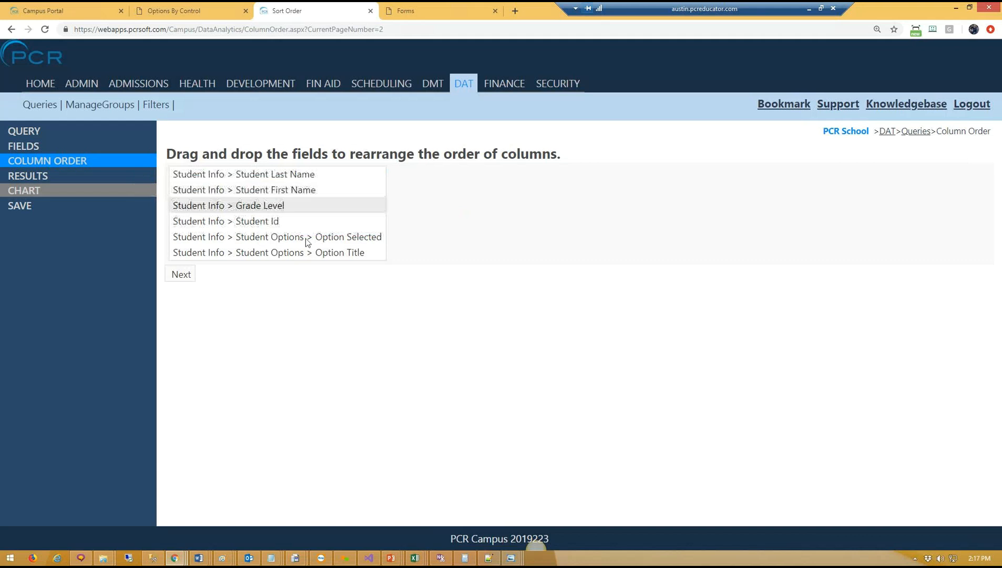
mouse_move(319, 253)
left_mouse_down()
mouse_move(324, 217)
mouse_move(313, 256)
mouse_move(321, 240)
left_mouse_up()
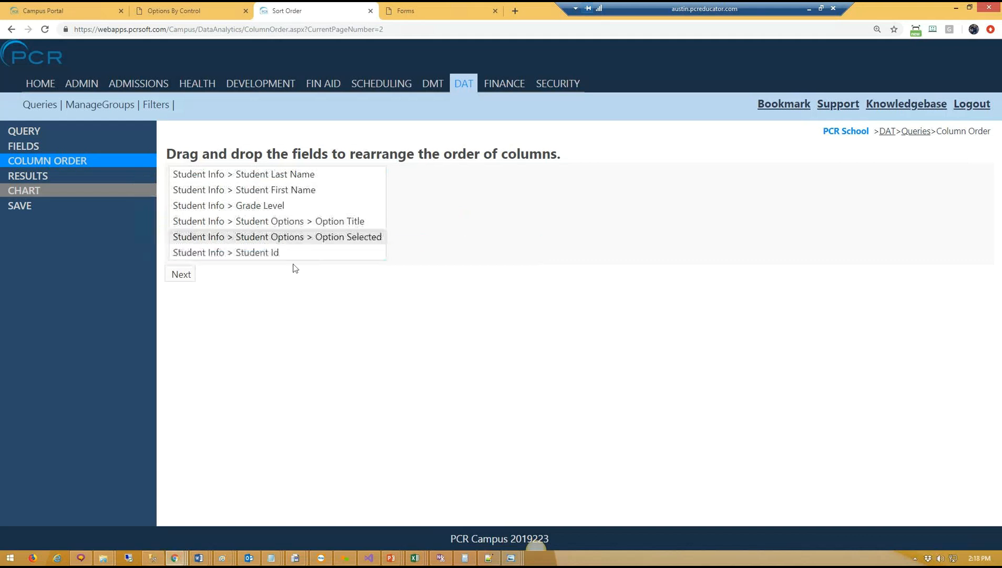
left_click_drag(258, 253, 279, 195)
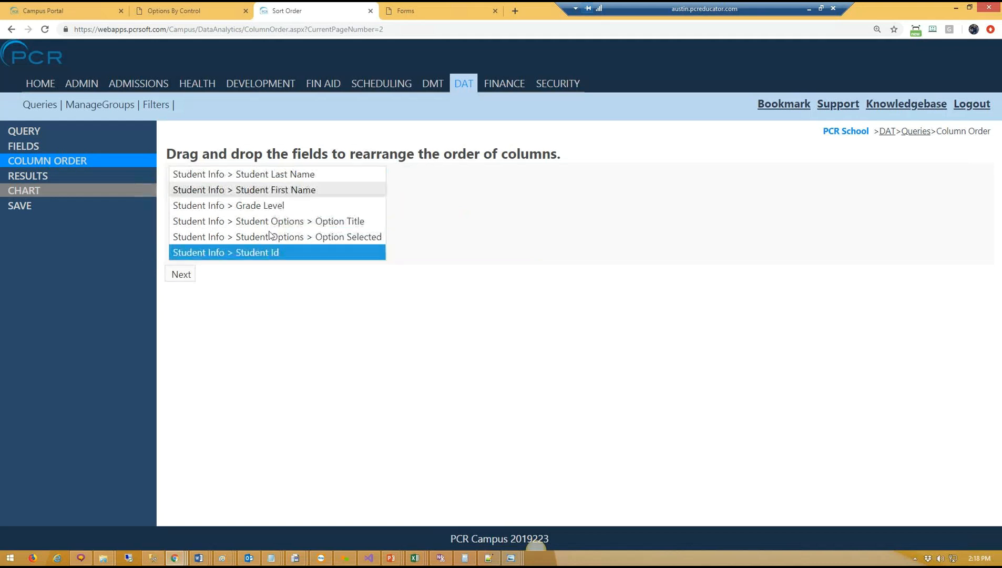
left_click(179, 277)
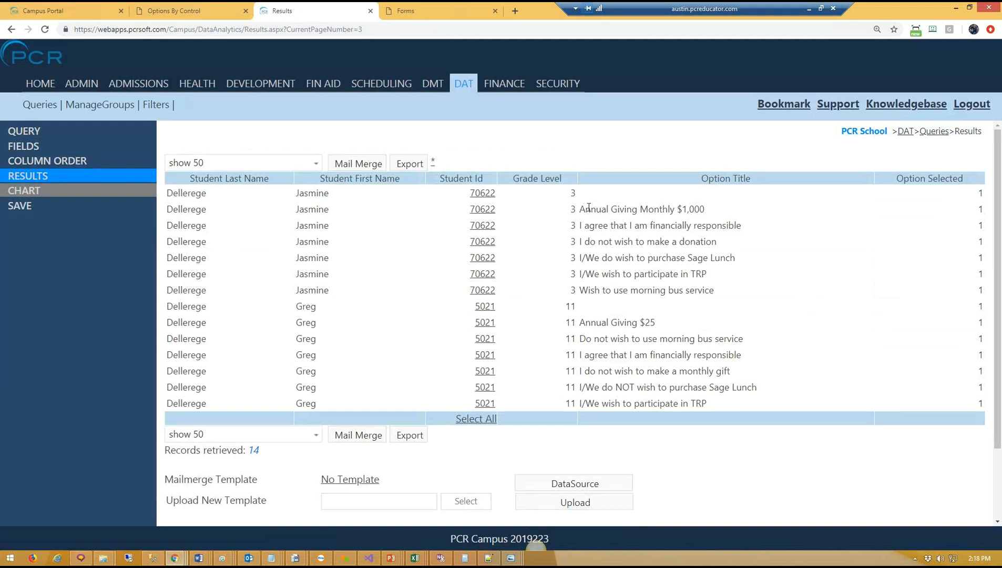
Step: Examine the grade 3 student's Annual Giving Monthly $1,000 row and its Option Selected value
left_click_drag(590, 207, 725, 208)
left_click(721, 230)
double_click(982, 208)
left_click(867, 291)
Step: Add the condition Option Title >= Annual Giving $1,000 to Student Options, save it, and rerun the query
left_click(62, 130)
left_click(260, 206)
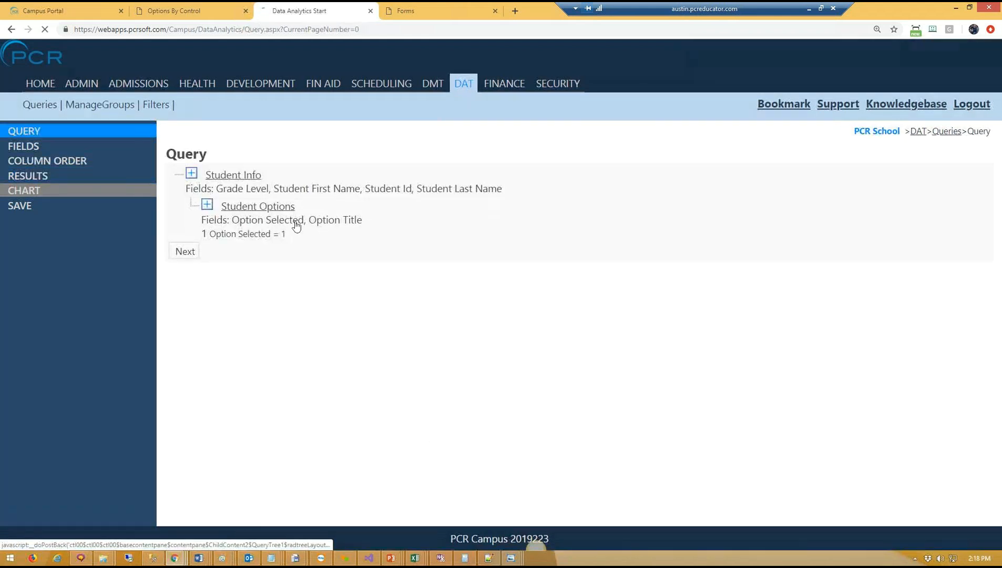
left_click(326, 213)
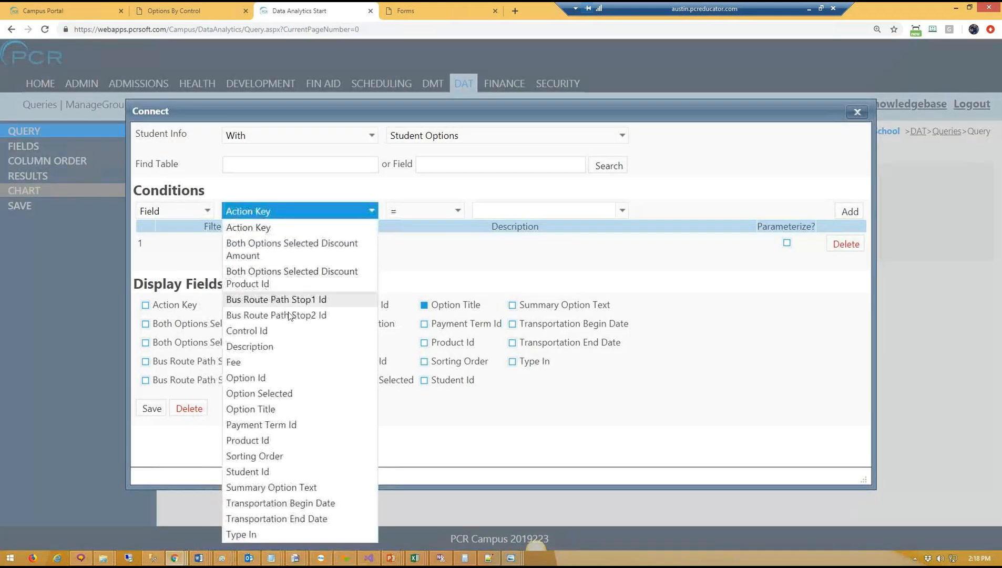
left_click(274, 410)
left_click(421, 211)
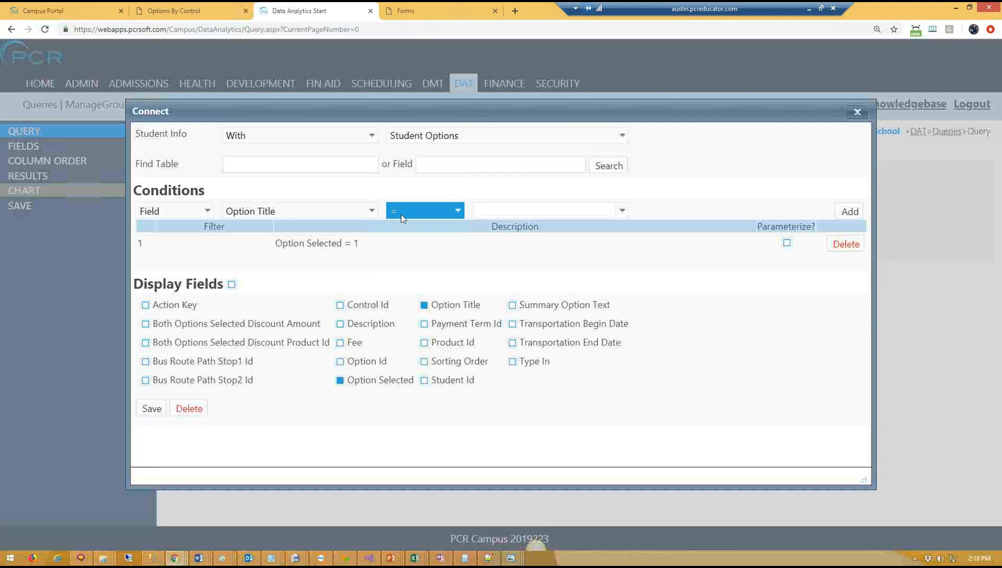
left_click(405, 273)
left_click(507, 210)
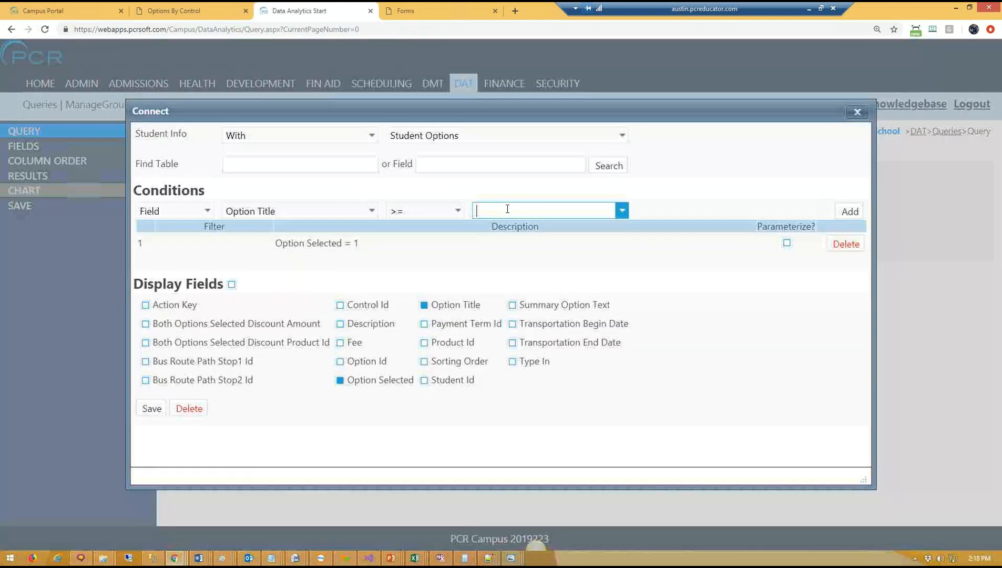
left_click(513, 227)
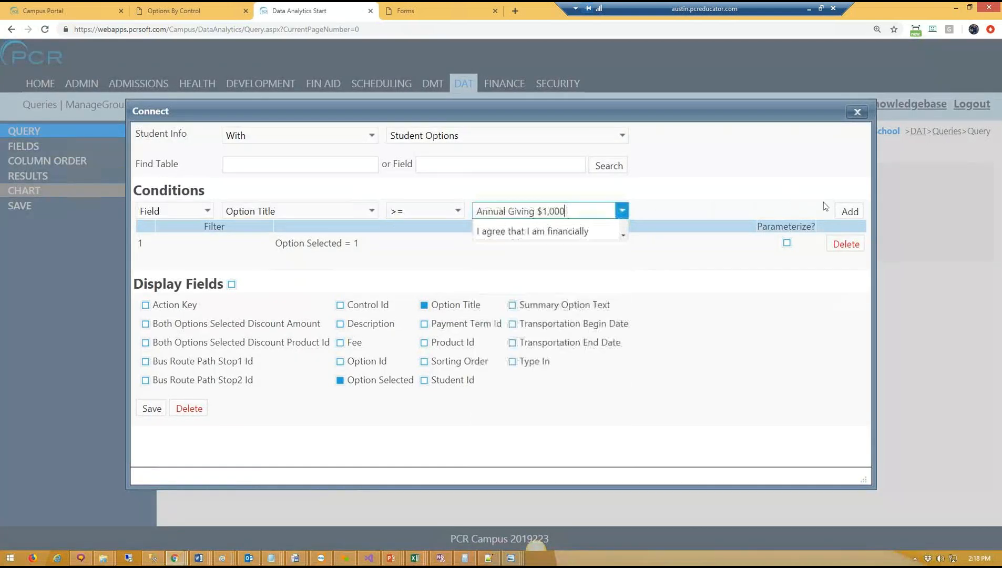
left_click(851, 211)
left_click(151, 447)
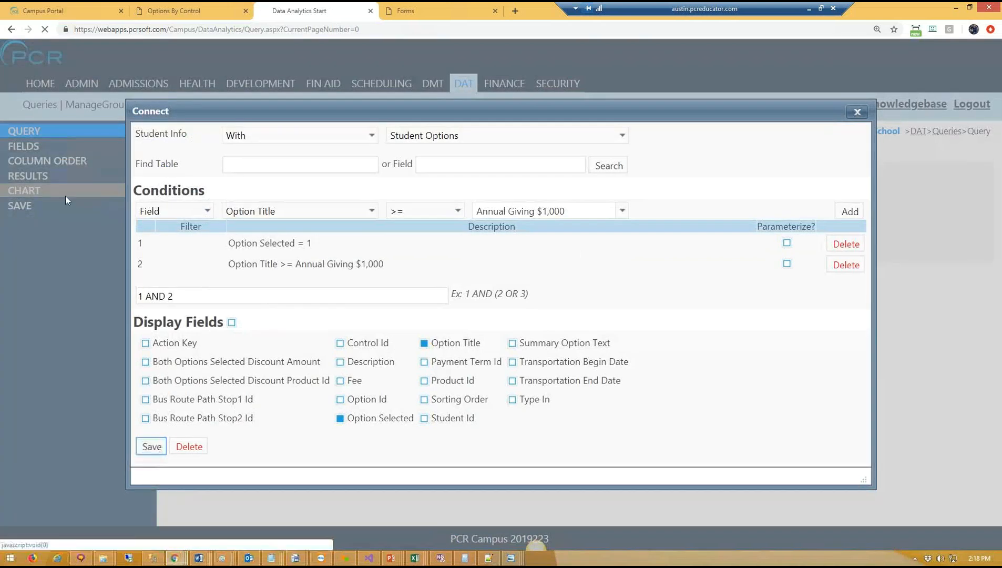
left_click(48, 177)
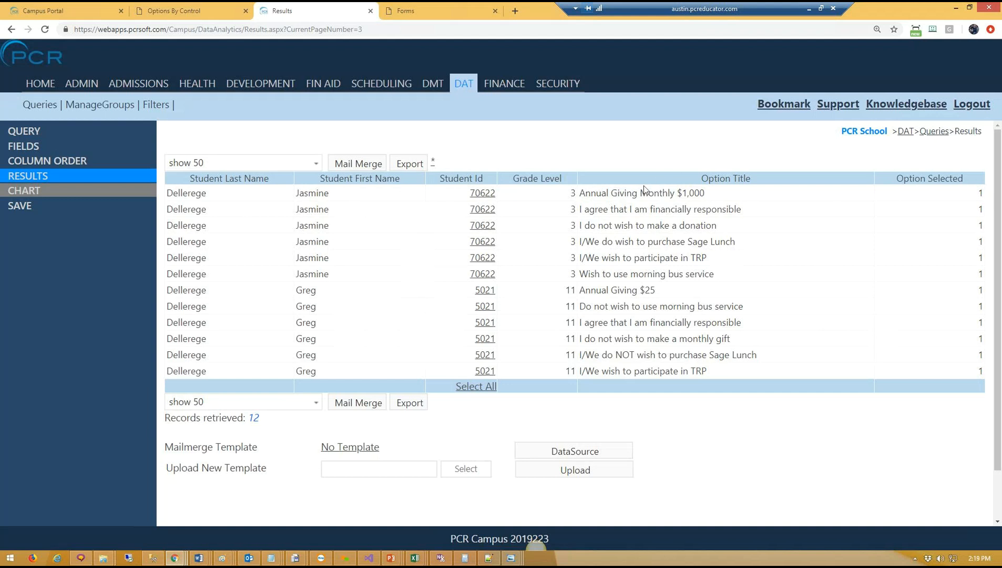
Step: Examine the grade 3 student's financial responsibility, donation, TRP and Annual Giving Monthly $1,000 rows
left_click_drag(584, 209, 858, 210)
left_click(912, 209)
left_click_drag(585, 226, 726, 226)
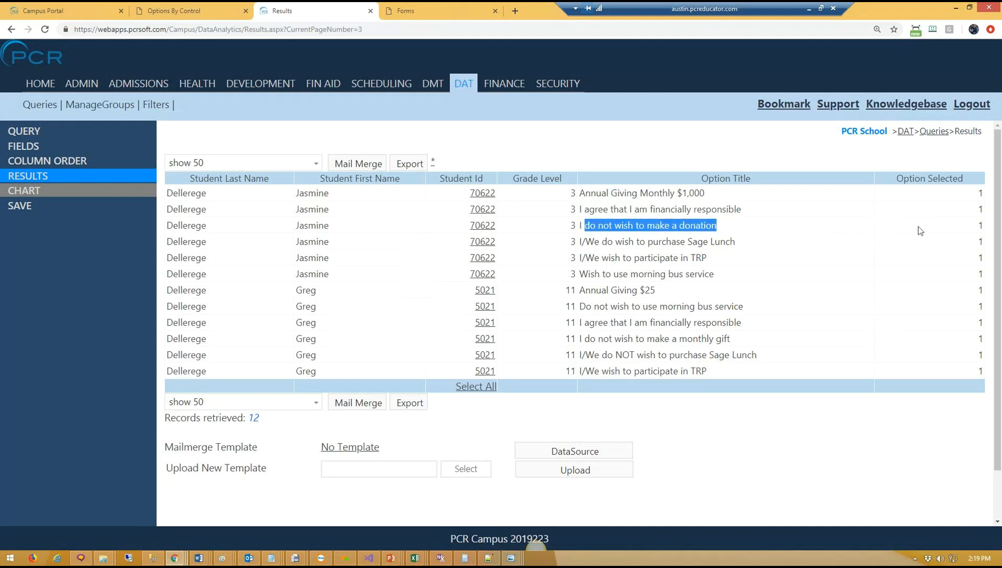
left_click_drag(588, 259, 743, 252)
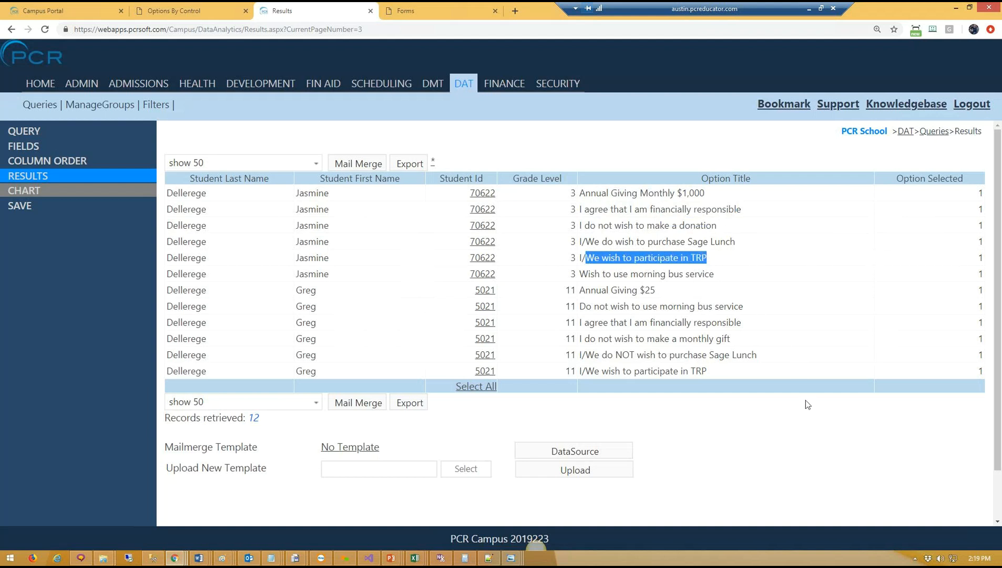
left_click(813, 421)
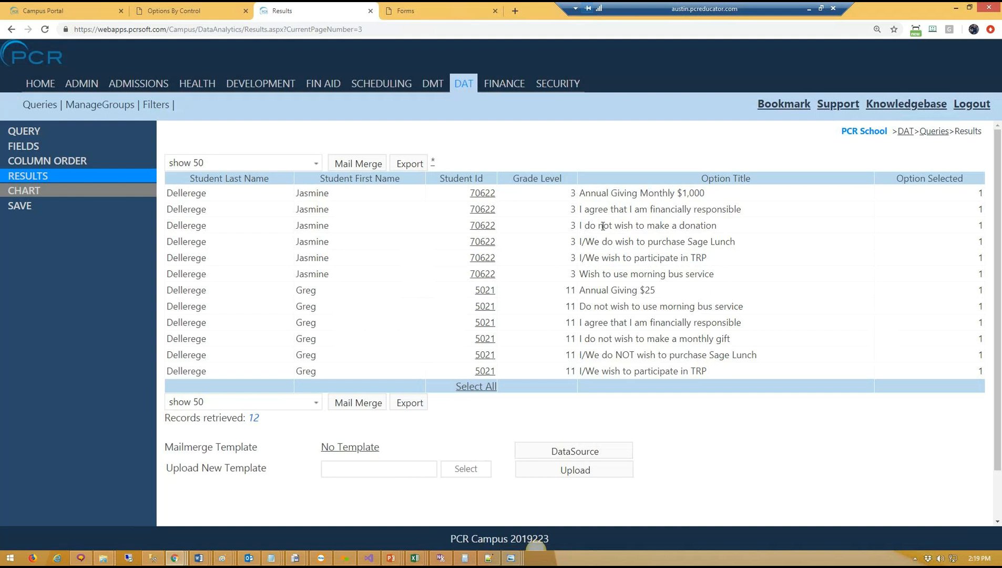
left_click_drag(585, 226, 743, 226)
left_click_drag(585, 192, 741, 196)
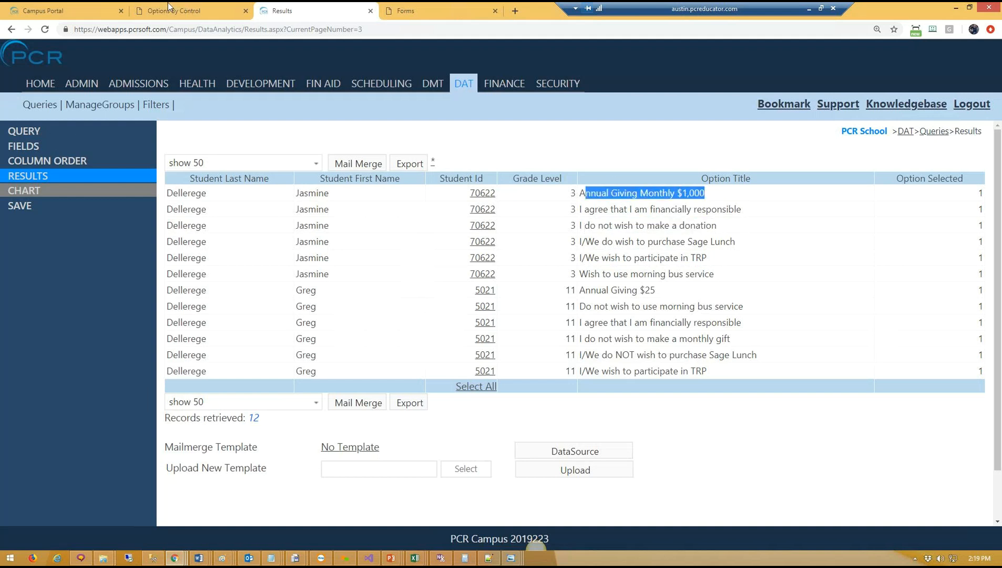
Step: Switch to the online enrollment site and open the student's in-progress contract
left_click(168, 6)
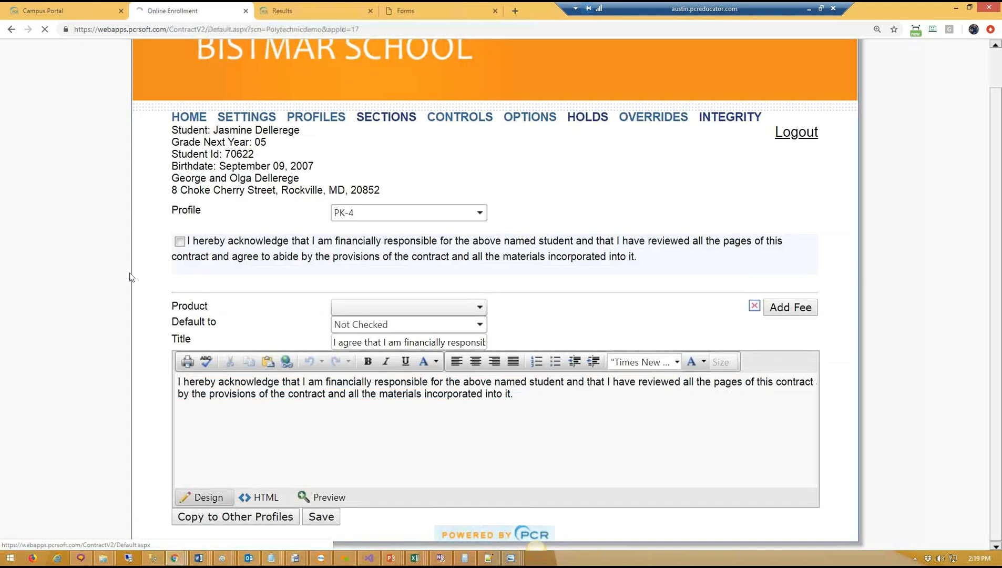
scroll(241, 501, "down", 8)
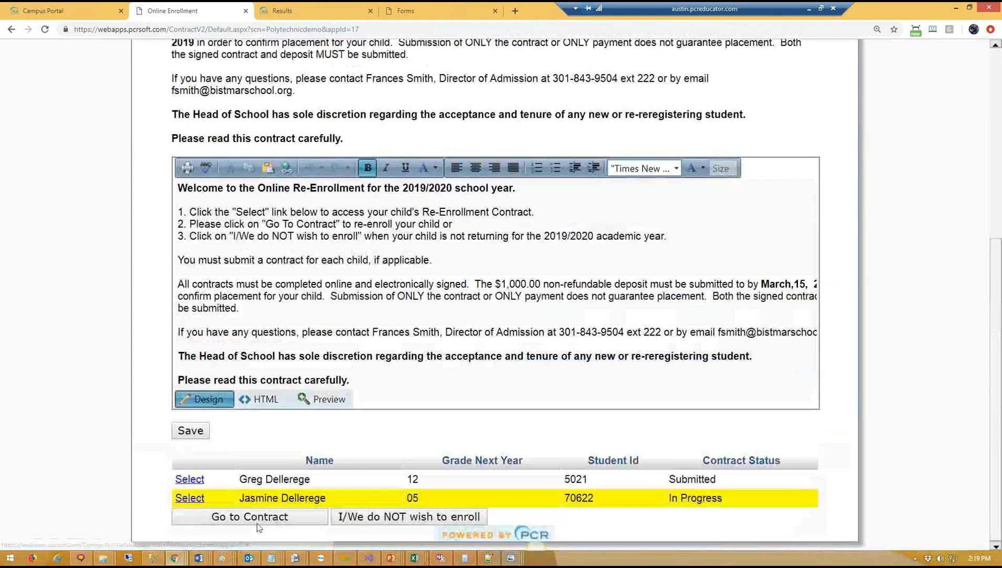
left_click(257, 517)
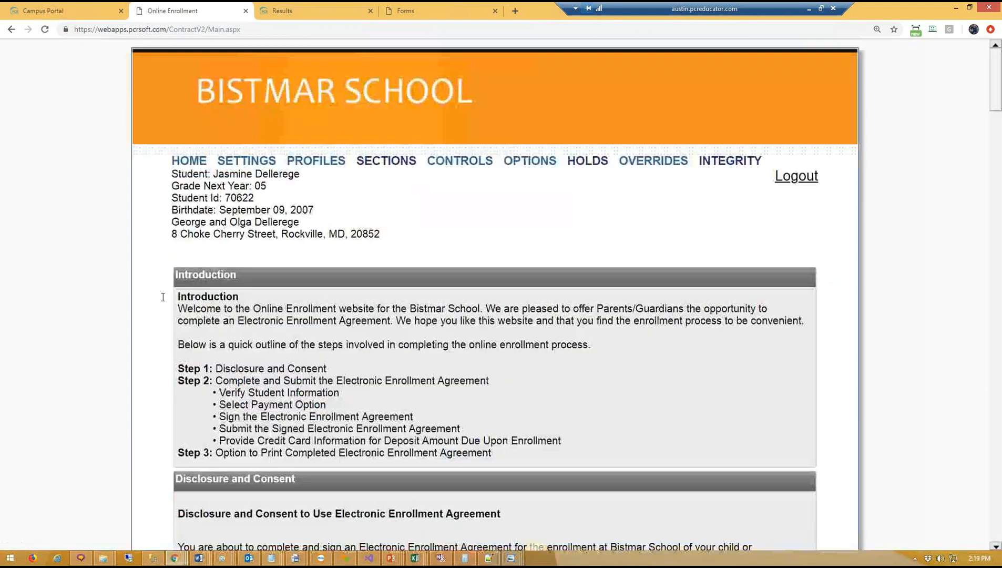
Step: Examine the one-time and monthly gift choices in the contract's Annual Giving section
scroll(163, 297, "down", 20)
scroll(145, 314, "down", 20)
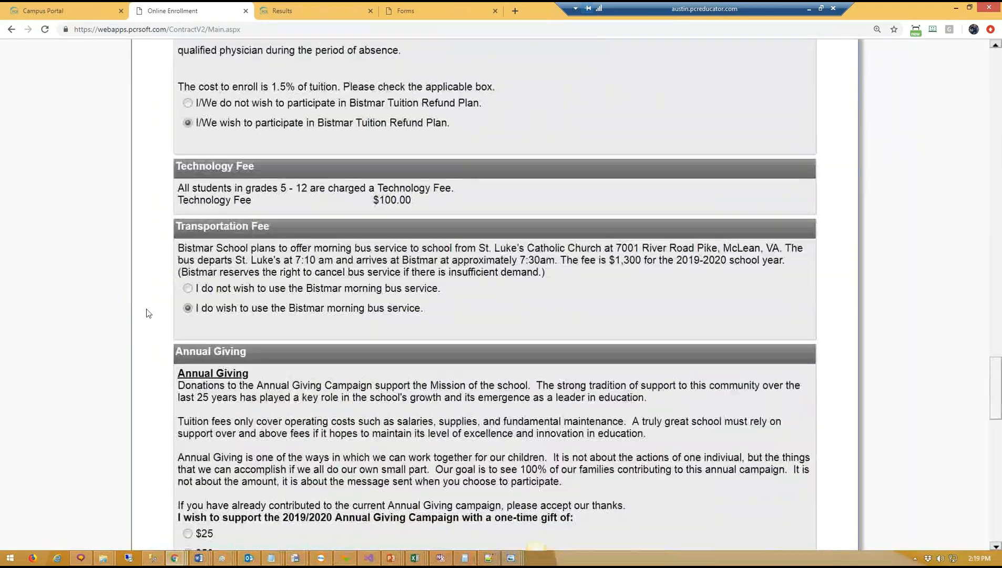
scroll(148, 314, "down", 5)
left_click_drag(246, 255, 508, 256)
scroll(258, 278, "down", 3)
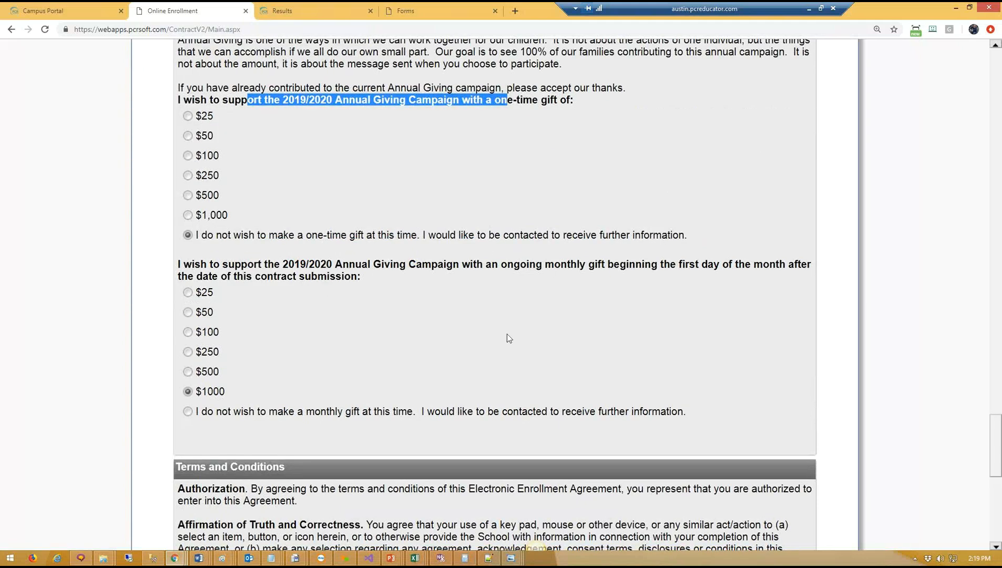
left_click(188, 236)
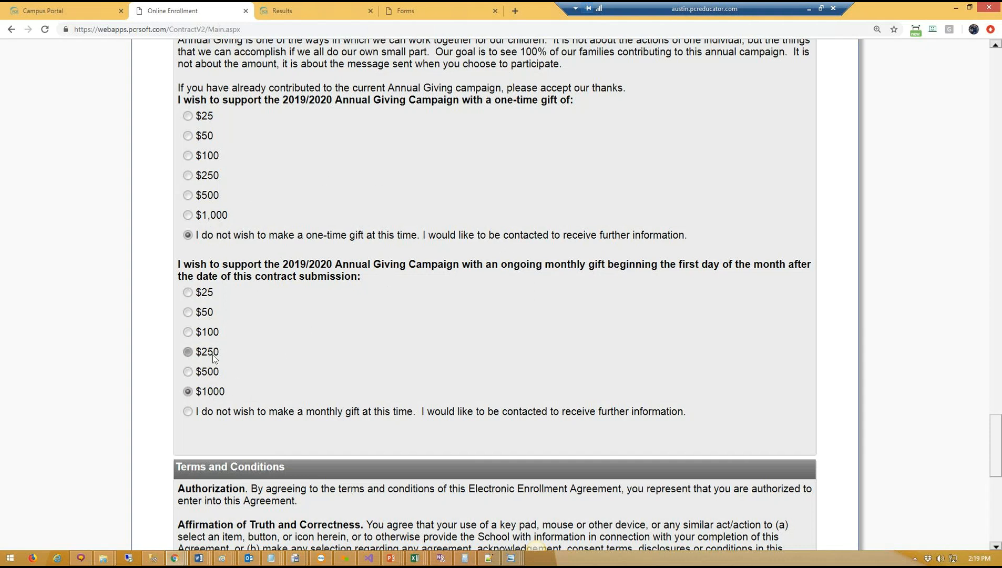
Step: Return to the query results and examine the grade 3 student's "I agree that I am financially responsible" row
left_click(282, 3)
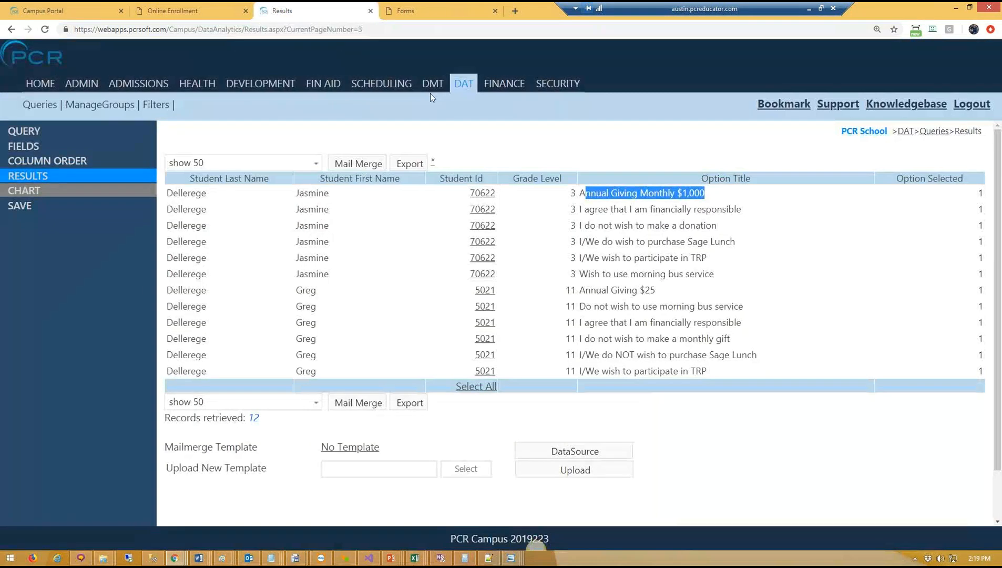
left_click(748, 247)
mouse_move(1, 368)
left_mouse_down()
mouse_move(157, 315)
mouse_move(1, 368)
left_mouse_up()
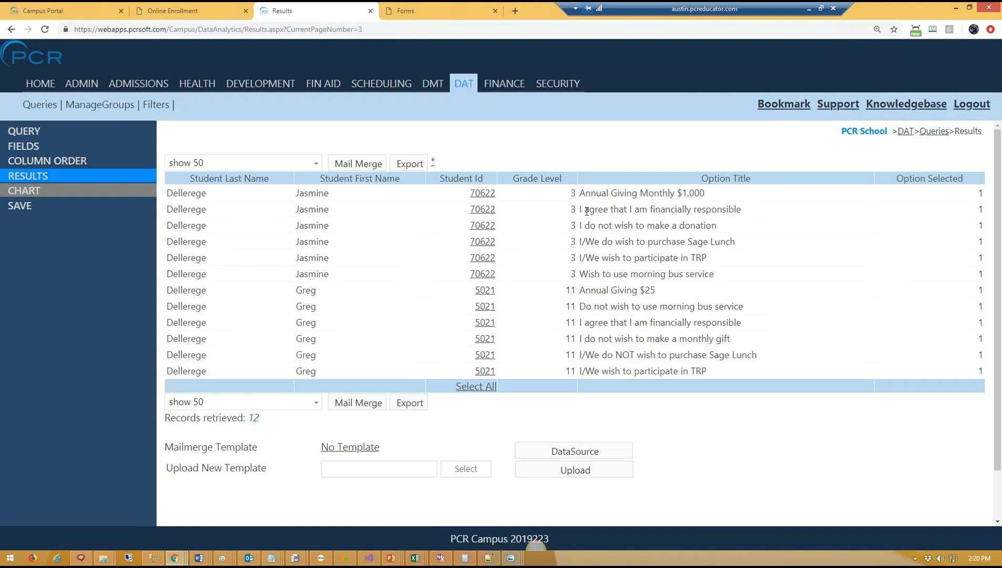
left_click_drag(581, 210, 762, 214)
Step: Open the conditions of the query's Student Options table and choose Option Title as the field for a new condition
left_click(23, 131)
left_click(239, 206)
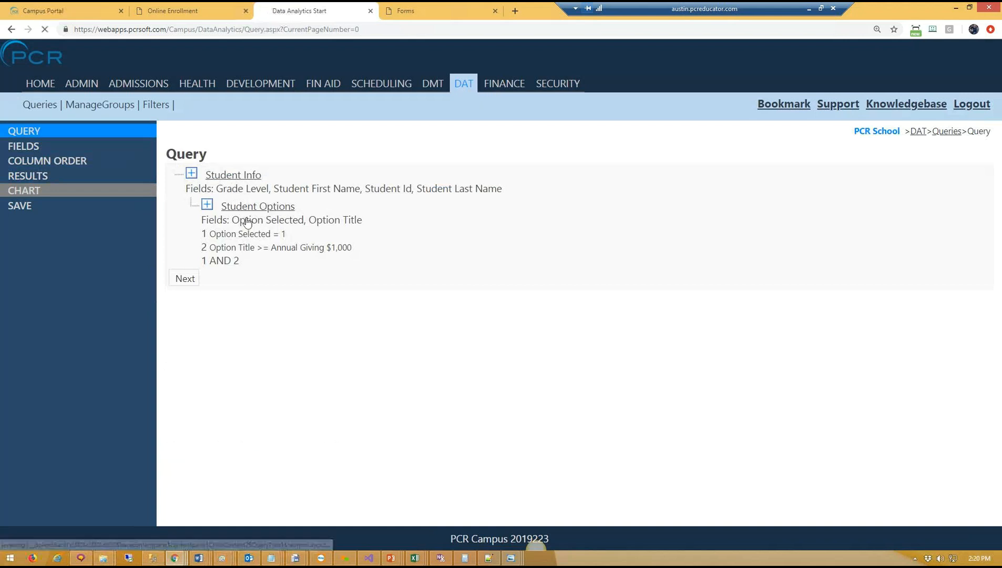
left_click(372, 212)
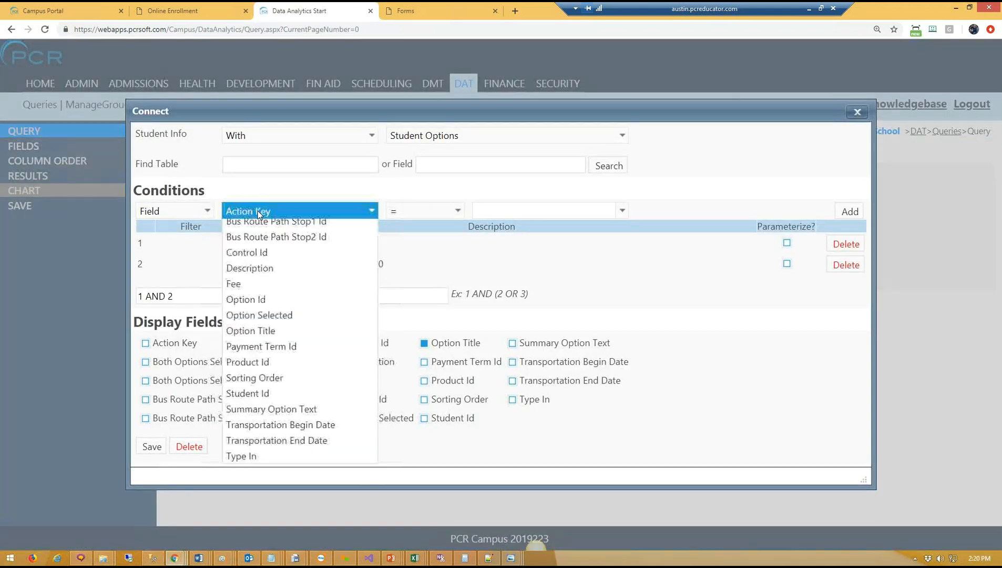
left_click(284, 409)
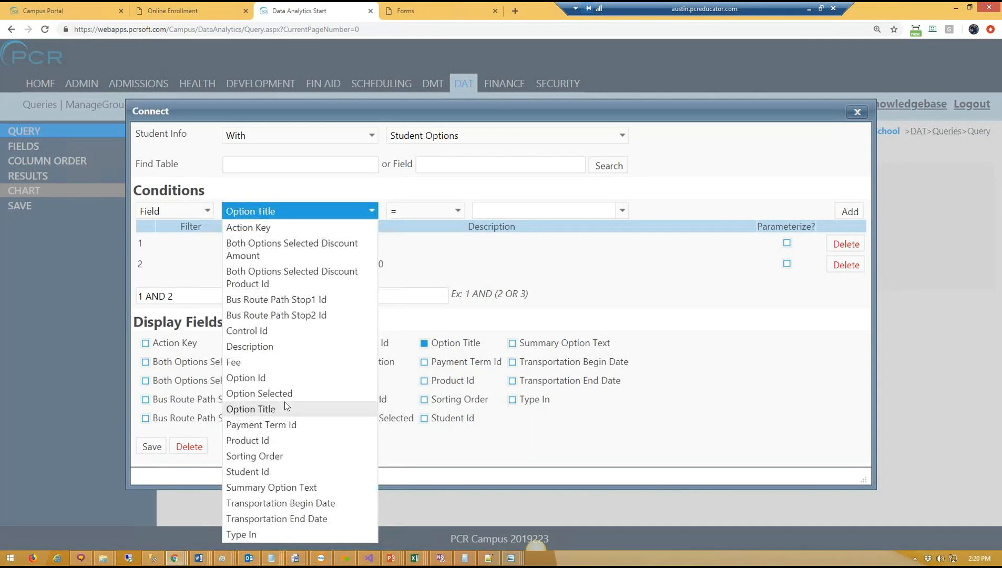
Step: Try the condition Option Title = "I agree that I am financially responsible" and remove it again
left_click(539, 213)
left_click_drag(621, 308, 621, 400)
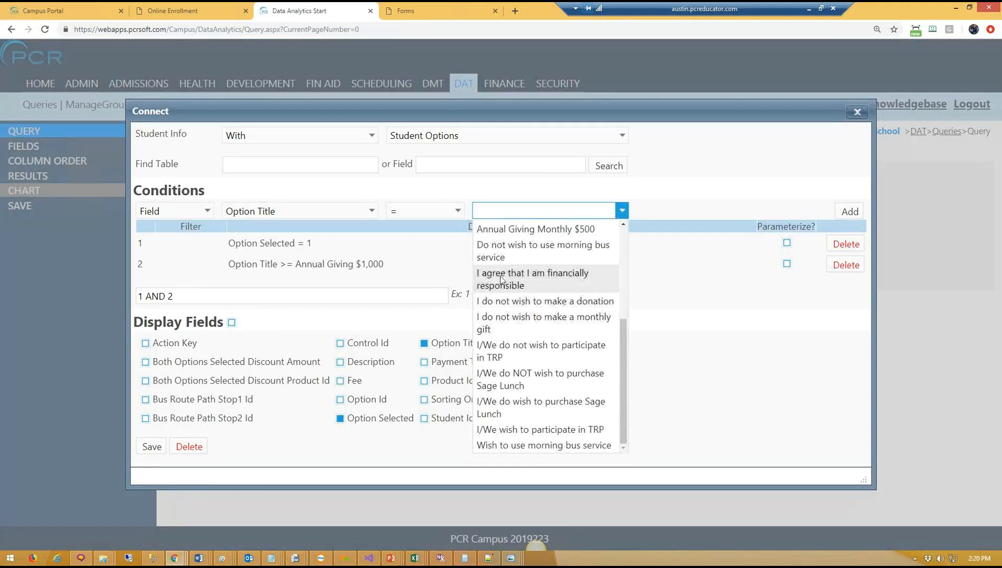
left_click(519, 280)
left_click(850, 211)
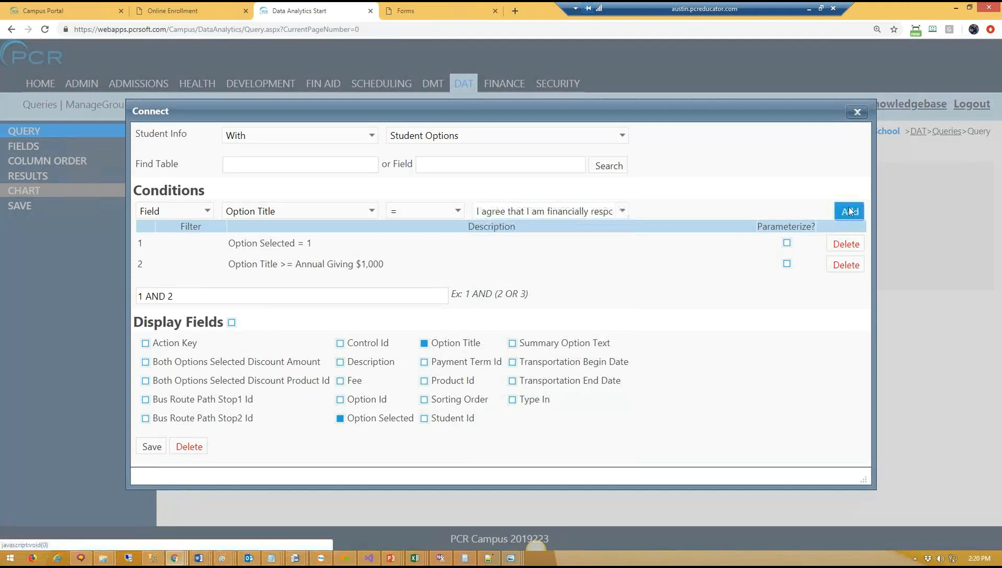
left_click(837, 286)
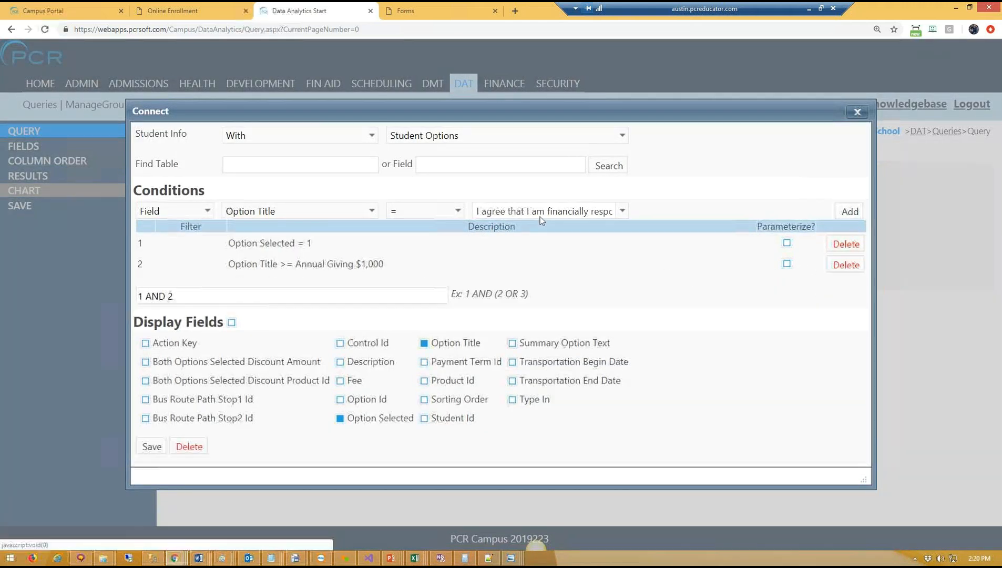
Step: Add the Student Options condition Option Title = "I/We wish to participate in TRP" and save it
left_click(542, 213)
key("BackSpace")
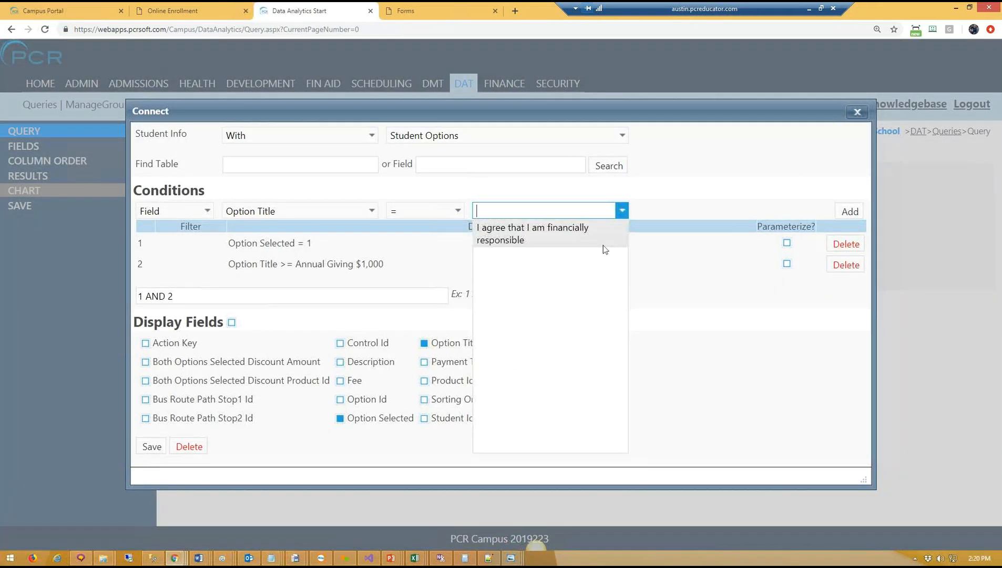
left_click_drag(624, 327, 590, 414)
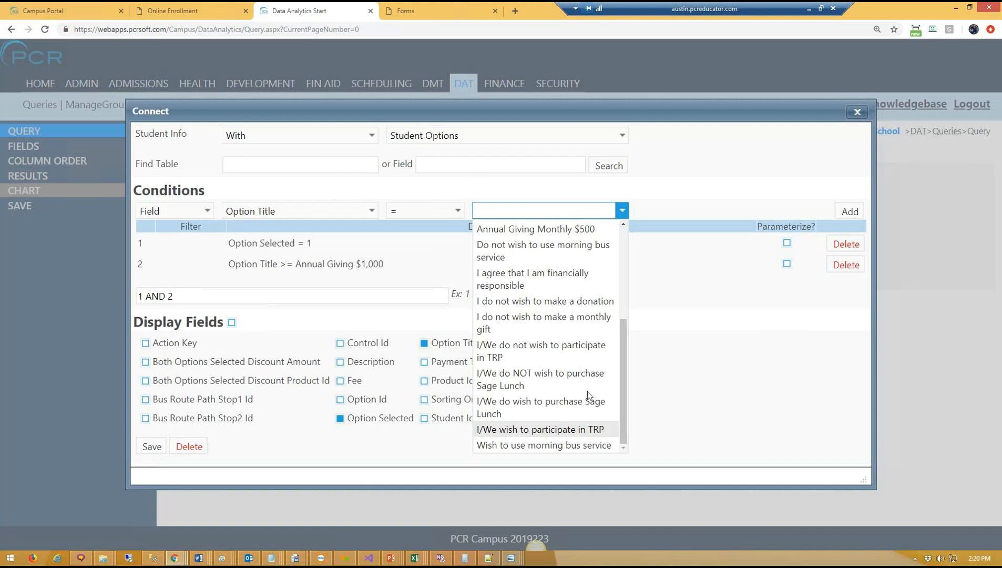
left_click(519, 430)
left_click(843, 214)
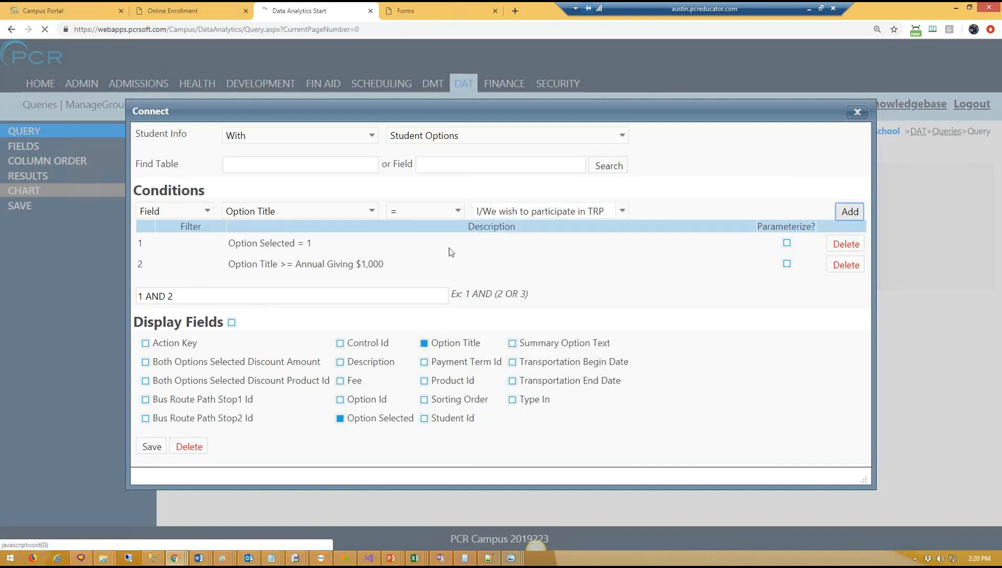
left_click_drag(230, 243, 310, 245)
scroll(311, 244, "down", 1)
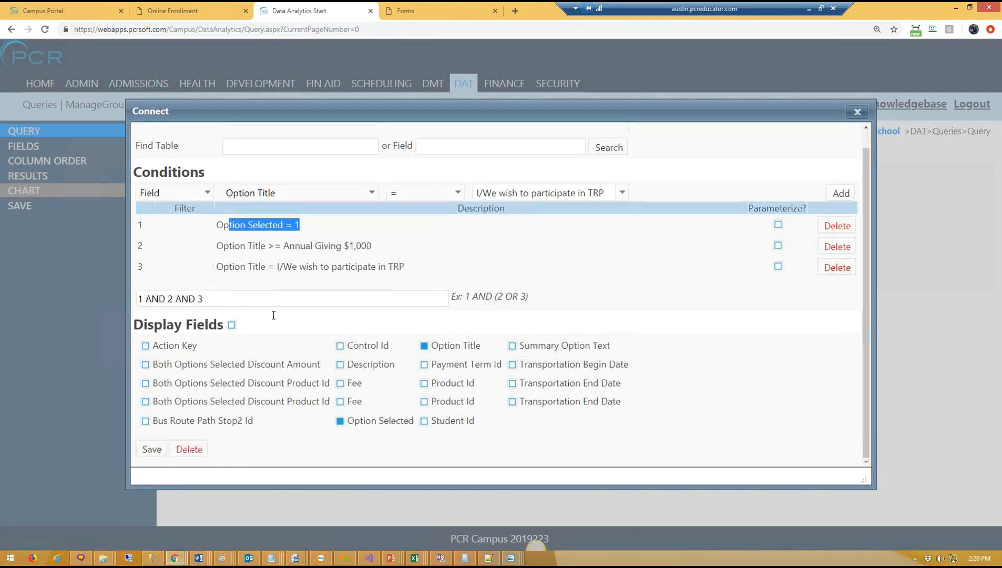
Step: Show the query results and examine both students' "I/We wish to participate in TRP" rows
left_click(33, 181)
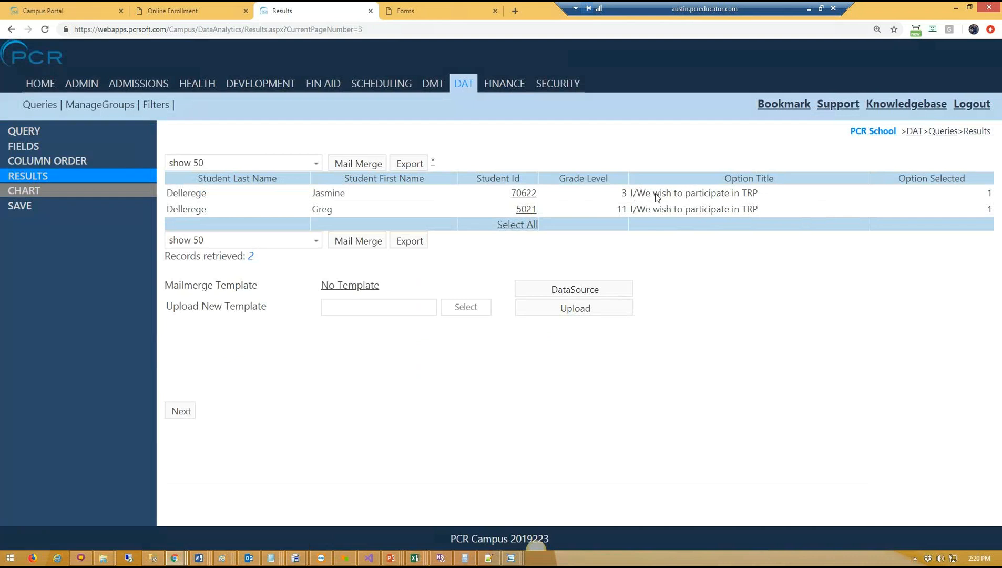
left_click_drag(637, 195, 771, 192)
left_click_drag(665, 211, 773, 210)
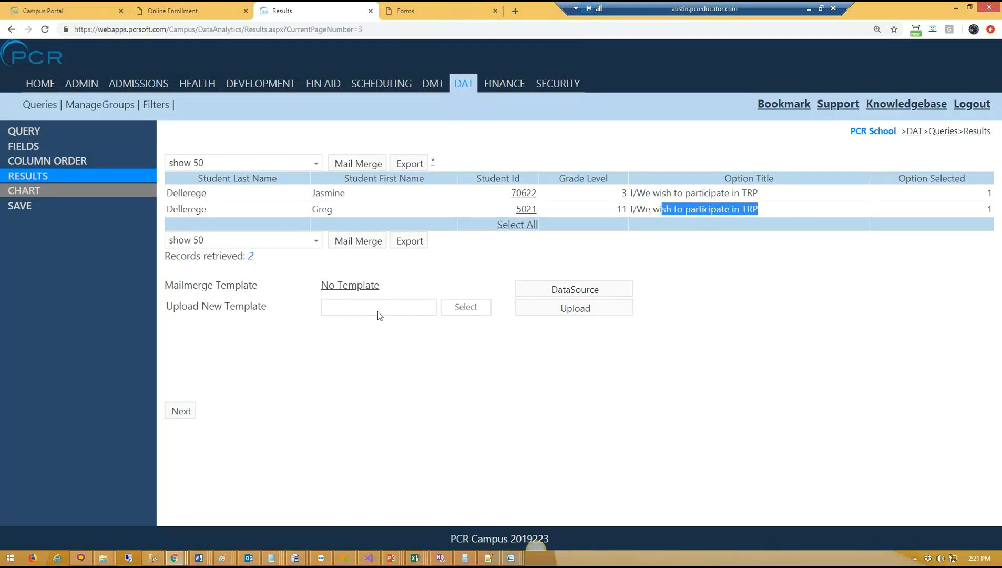
Step: Switch to the workflow diagram in Photos, examine how the tables connect under Student Info, and return to the query results
key("alt+Tab")
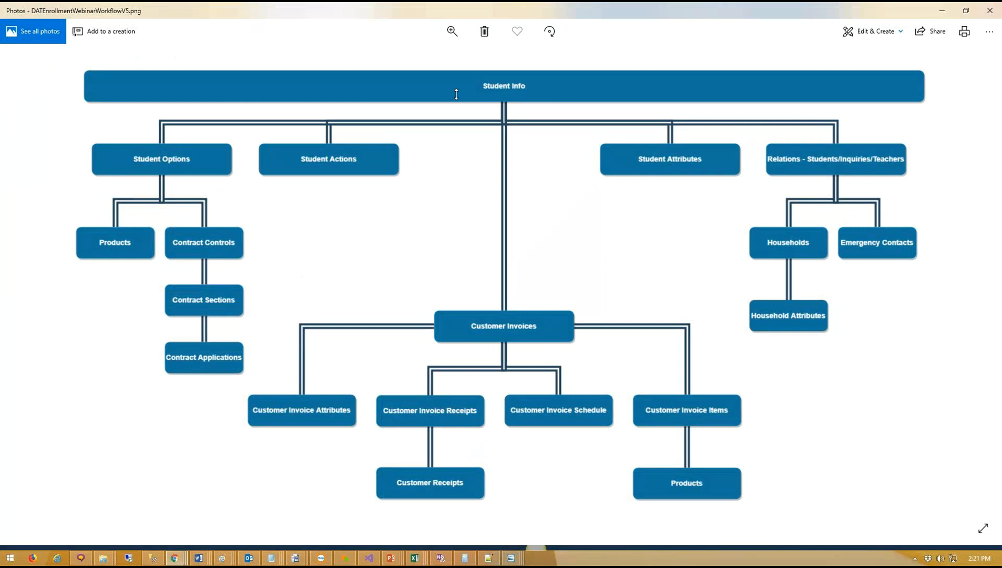
left_click_drag(517, 5, 307, 318)
left_click(307, 318)
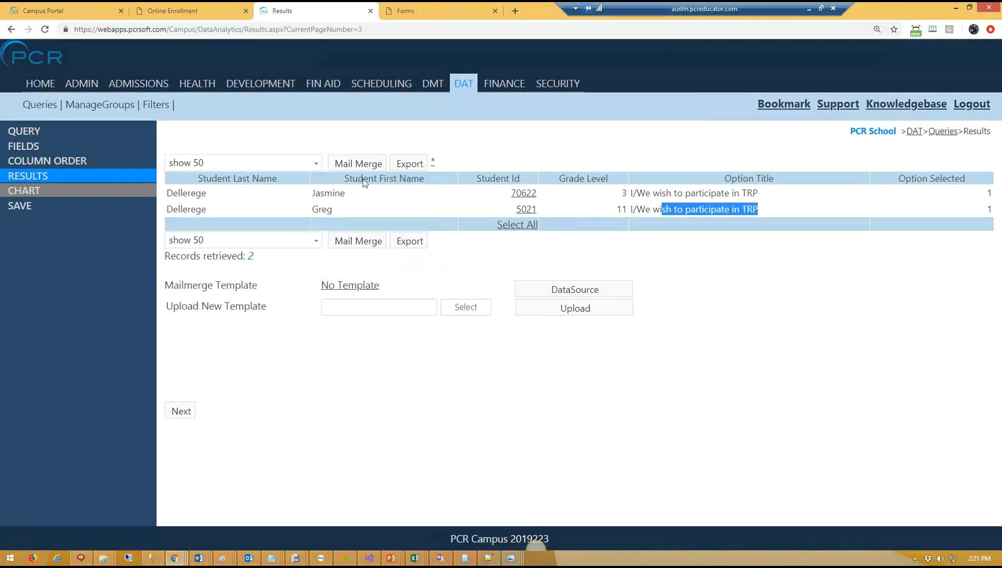
Step: Return to the query definition and connect the Contract Controls table to Student Options
left_click(67, 138)
left_click(68, 135)
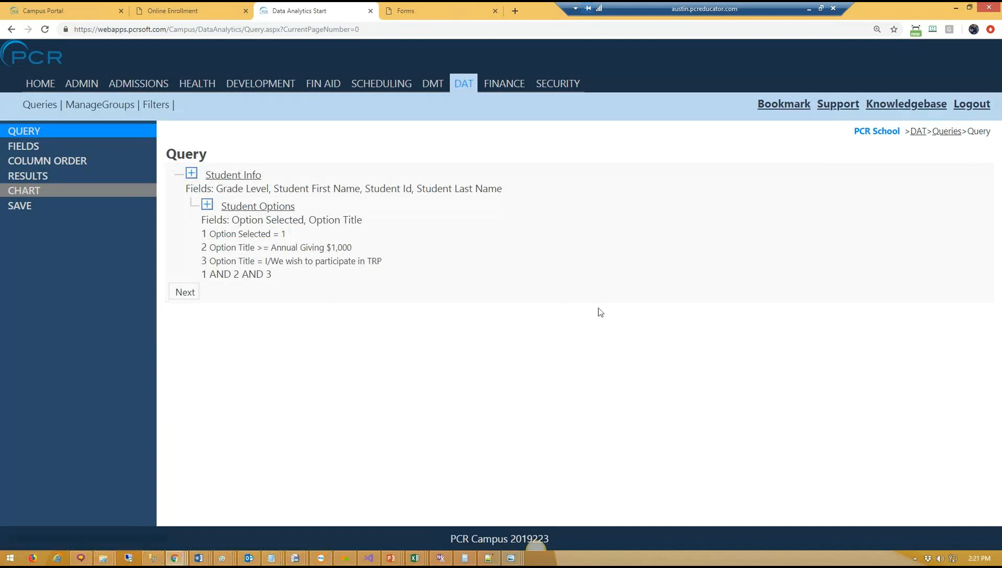
left_click(206, 206)
left_click(484, 134)
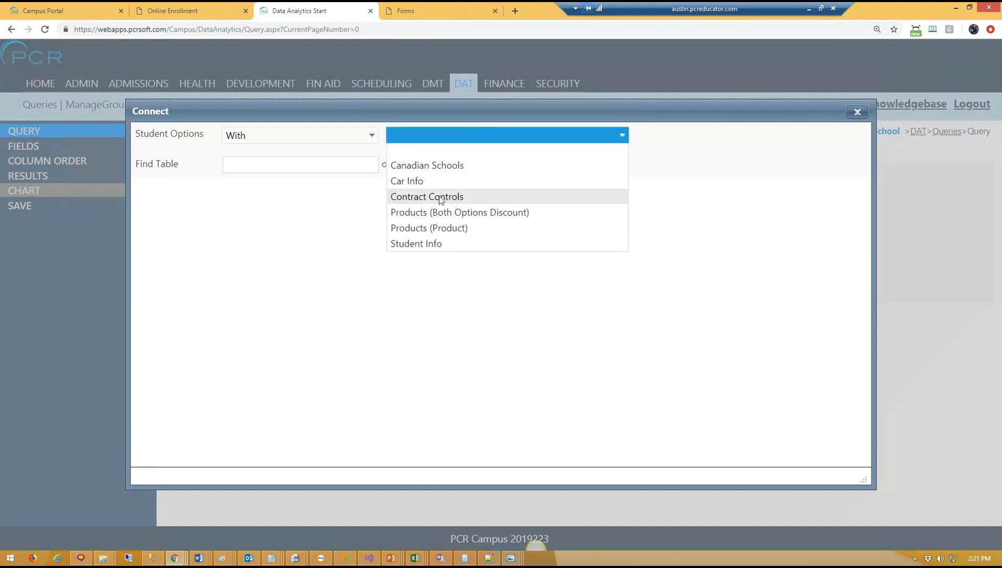
left_click(442, 197)
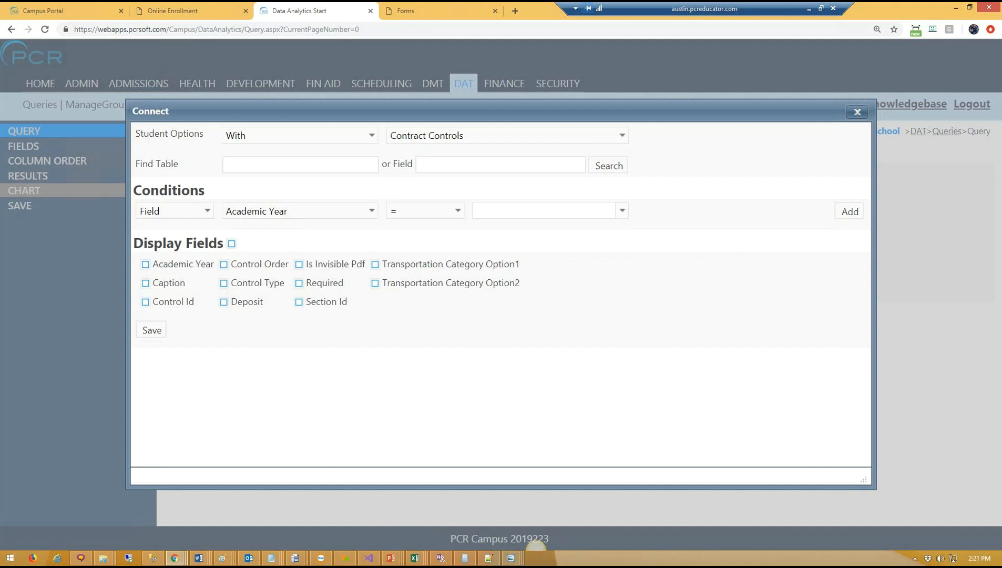
Step: Consult the workflow diagram in Photos, and check the available Academic Year values for Contract Controls
left_click_drag(0, 195, 421, 1)
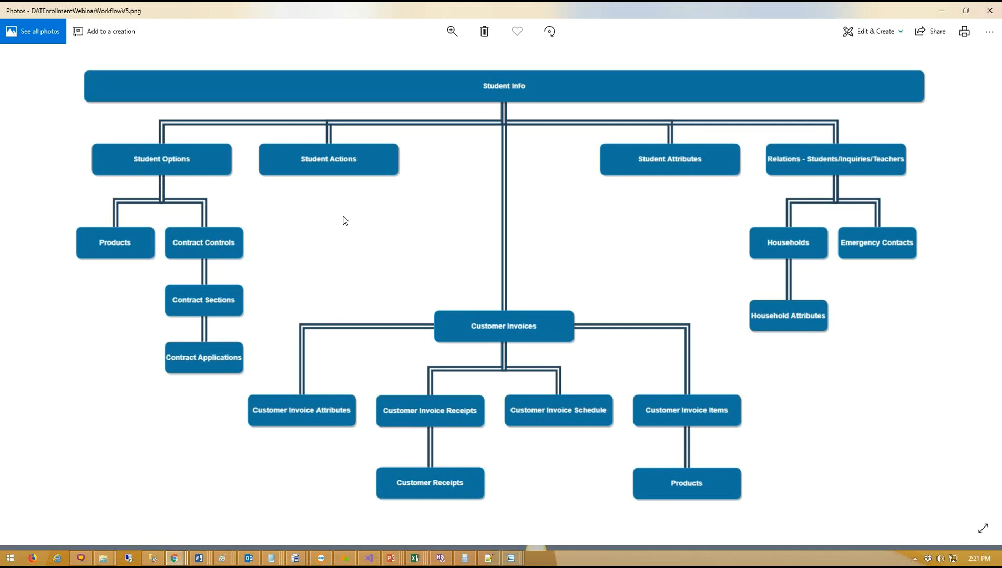
left_click_drag(477, 8, 0, 310)
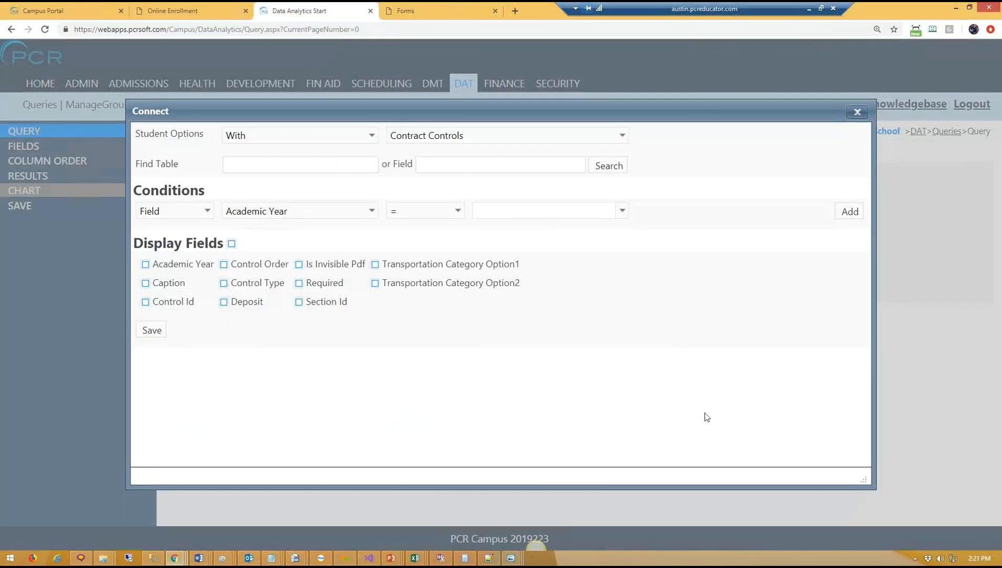
left_click(583, 216)
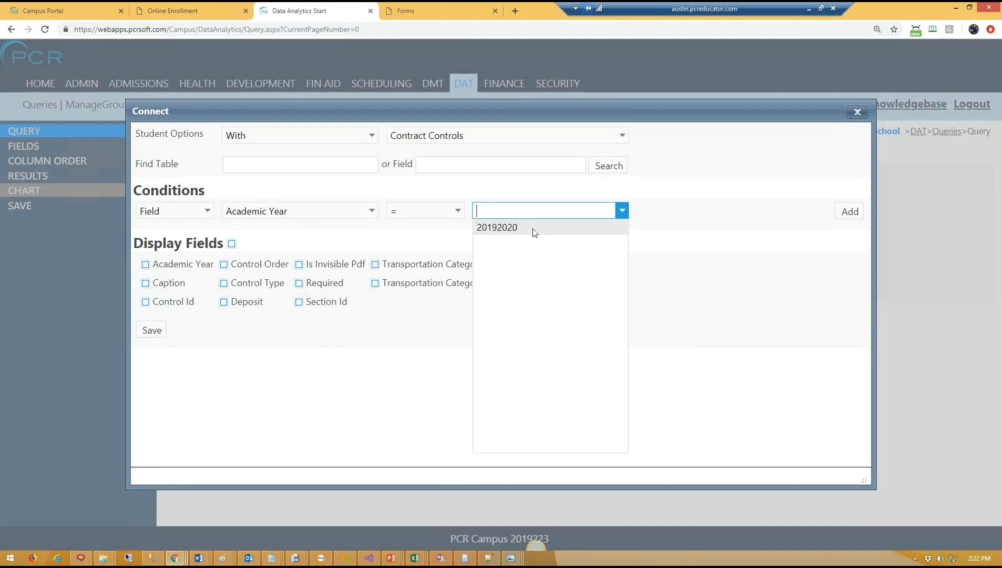
left_click(724, 198)
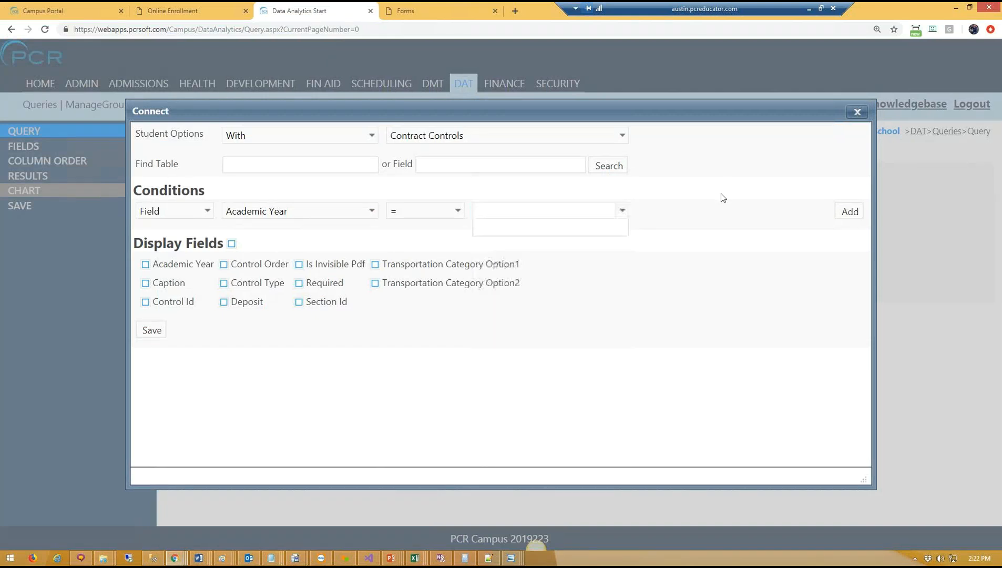
Step: Add the Contract Controls condition Academic Year = Academic Year (Admissions) Current in PCR School (4) and save the connection
left_click(433, 216)
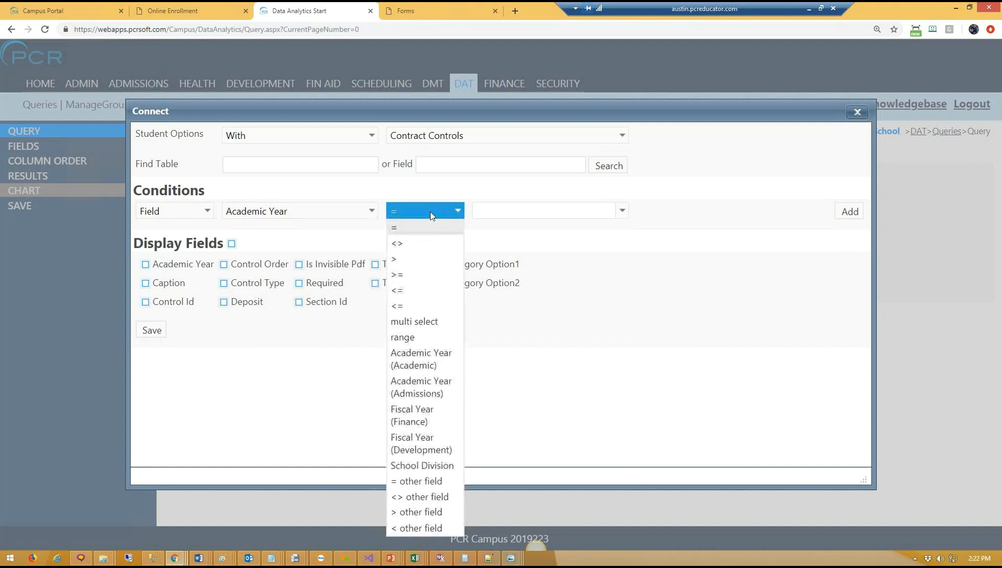
left_click(422, 395)
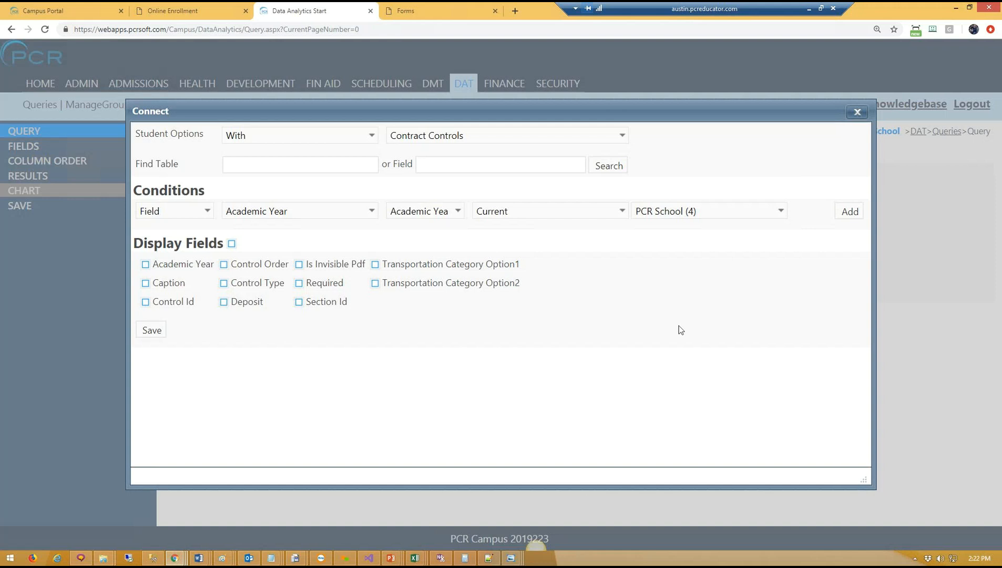
left_click(421, 209)
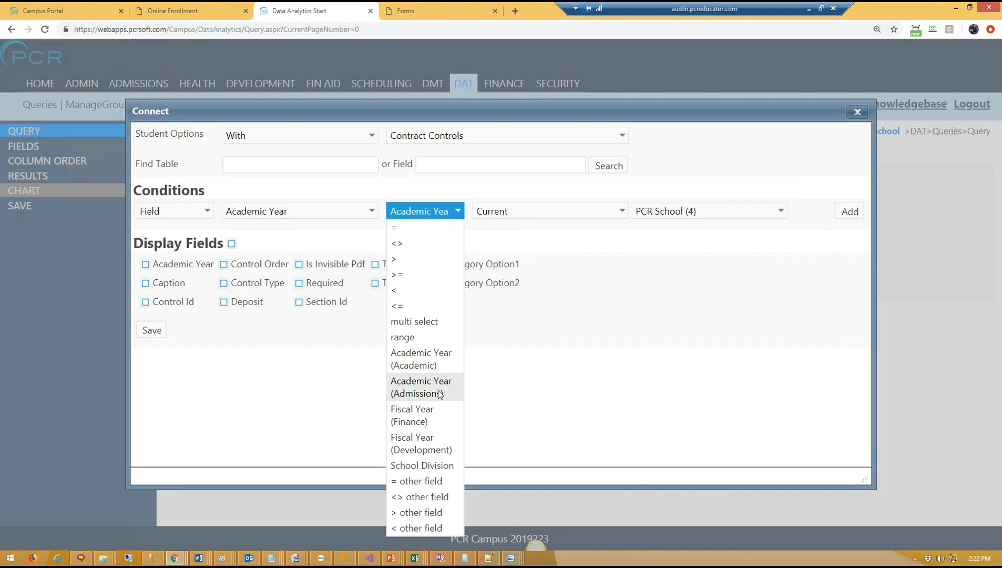
left_click(440, 393)
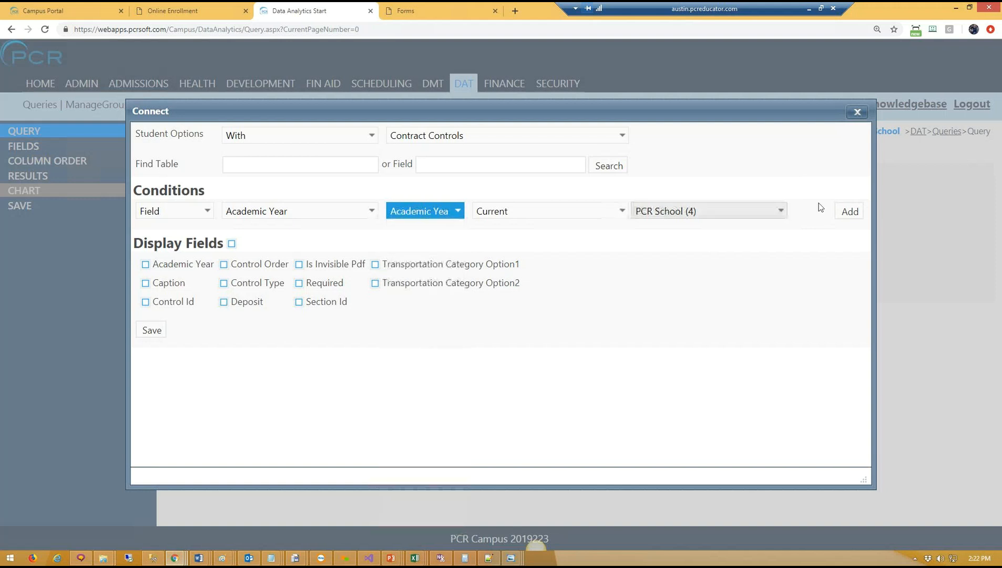
left_click(849, 210)
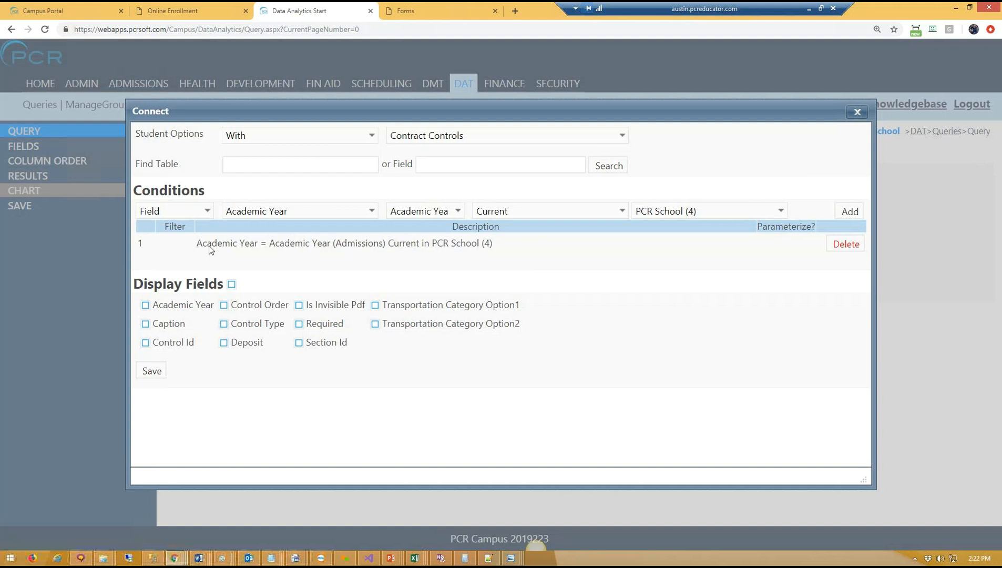
left_click(152, 371)
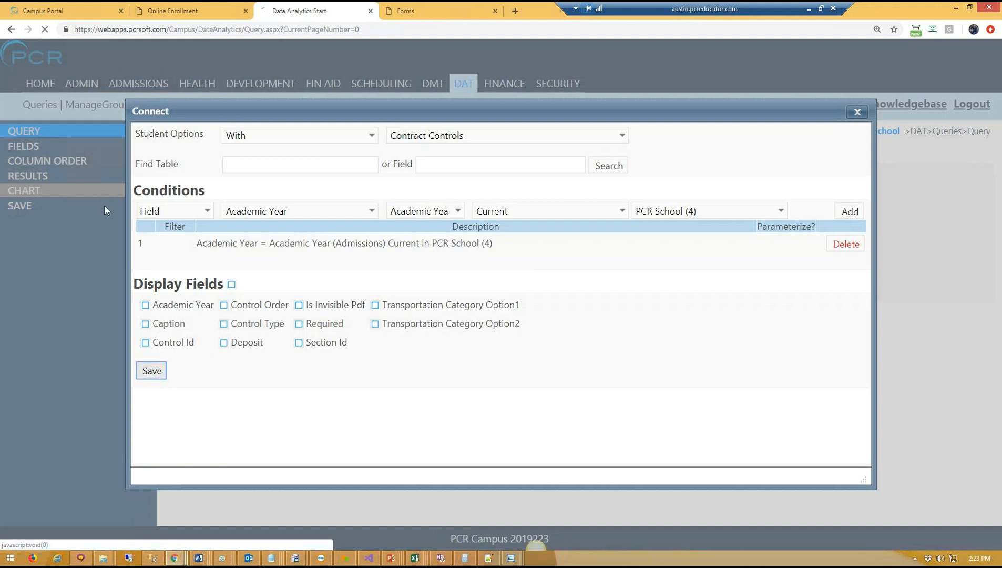
Step: Review the updated query results and definition, and examine the table connections in the Photos workflow diagram
left_click(50, 177)
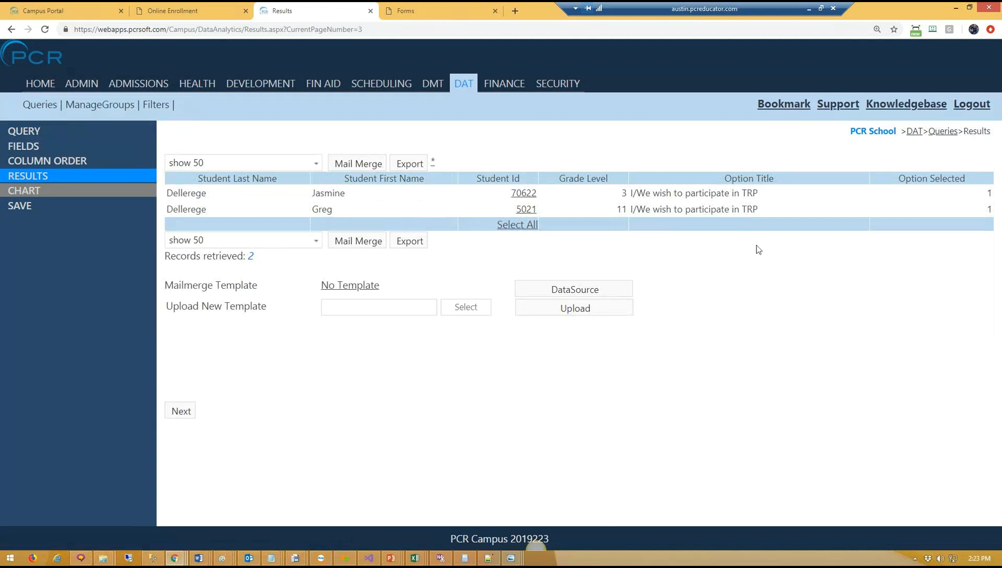
left_click(72, 130)
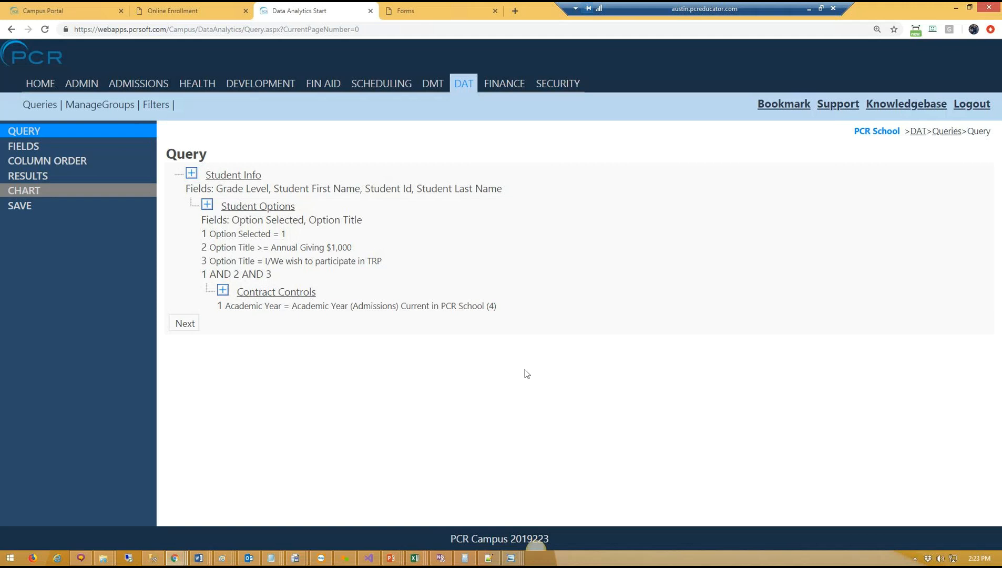
left_click(153, 557)
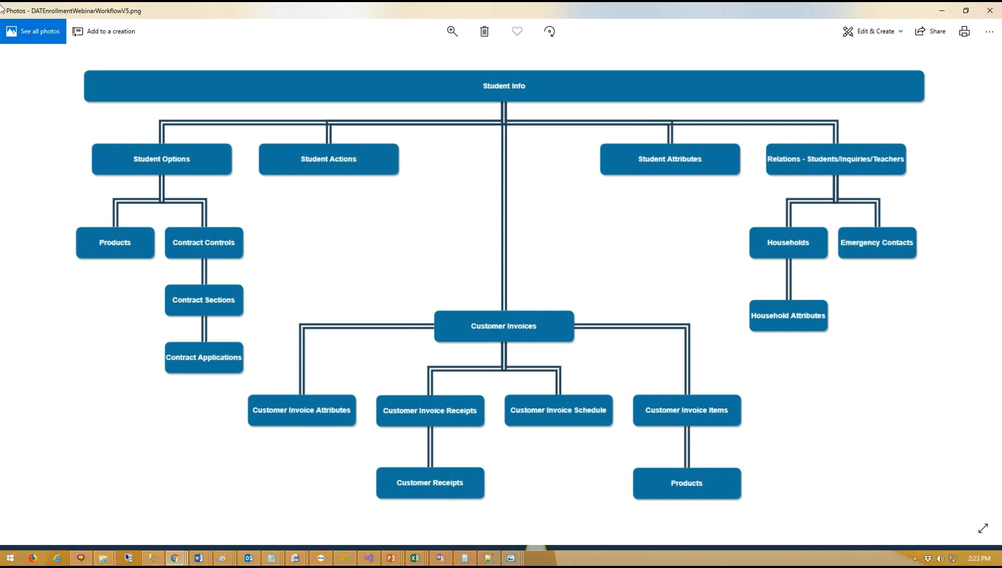
double_click(513, 5)
left_click_drag(314, 325, 0, 333)
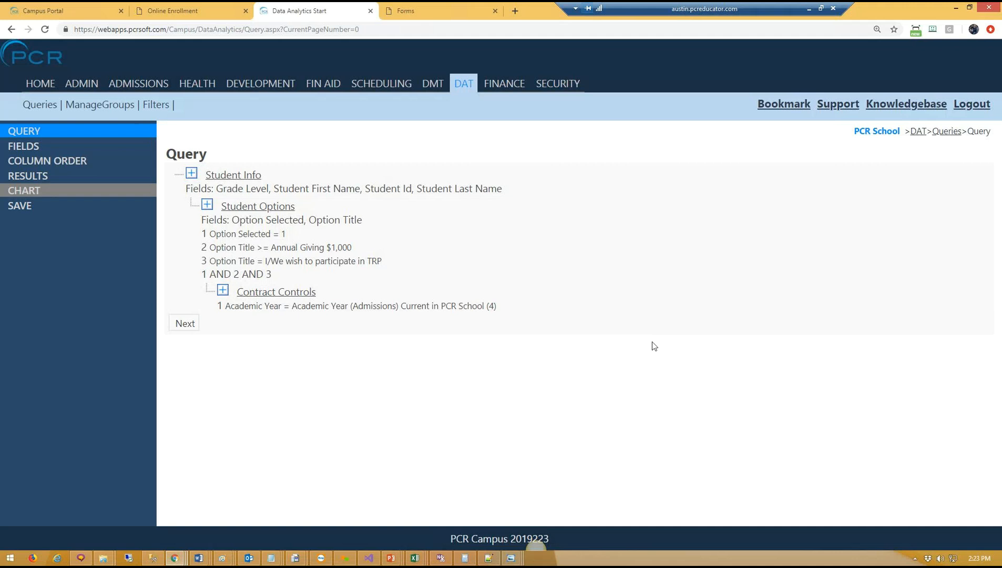
Step: Start a new data query from the Student Info table in the Students category
left_click(459, 85)
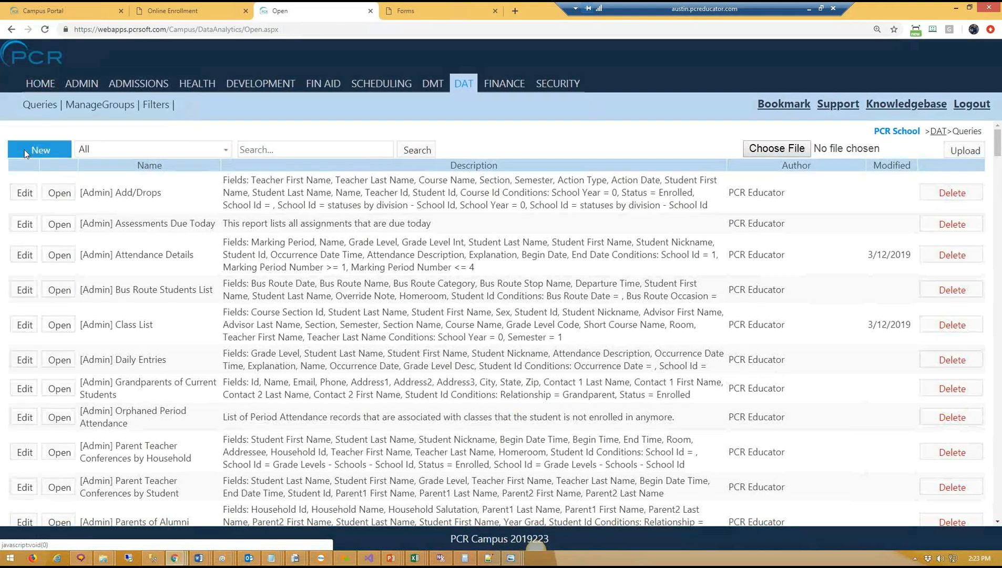
left_click(25, 149)
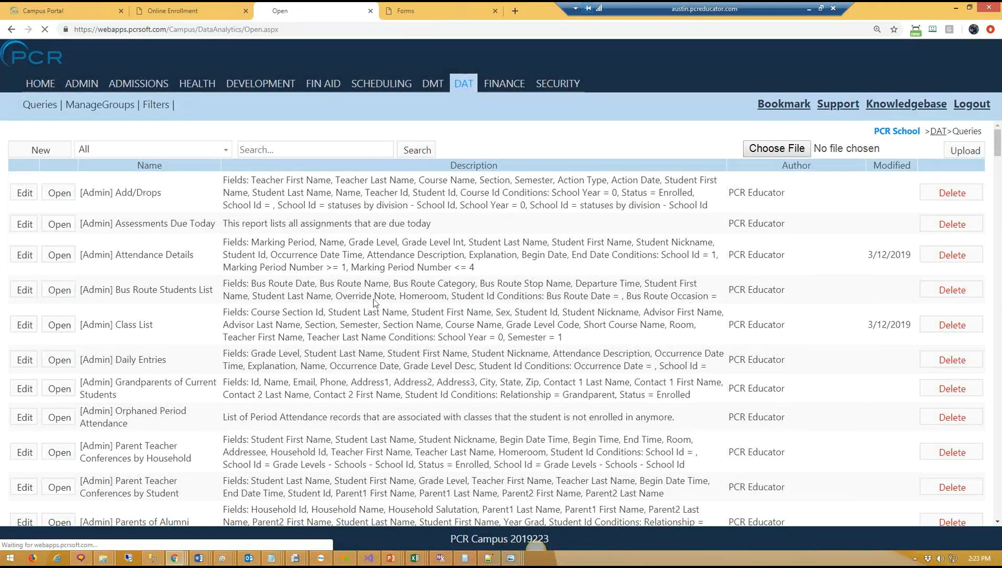
scroll(258, 384, "down", 1)
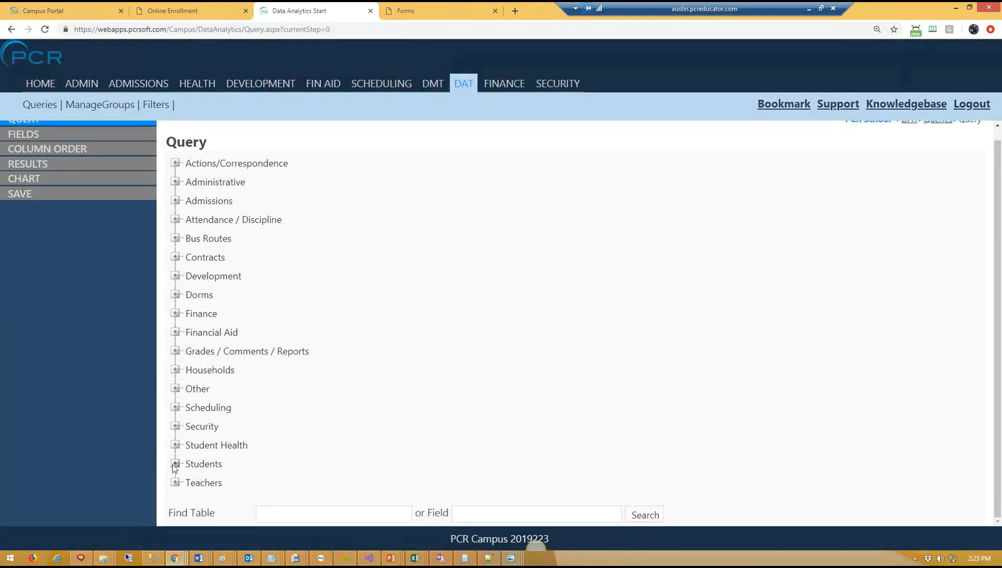
left_click(175, 464)
scroll(324, 417, "down", 3)
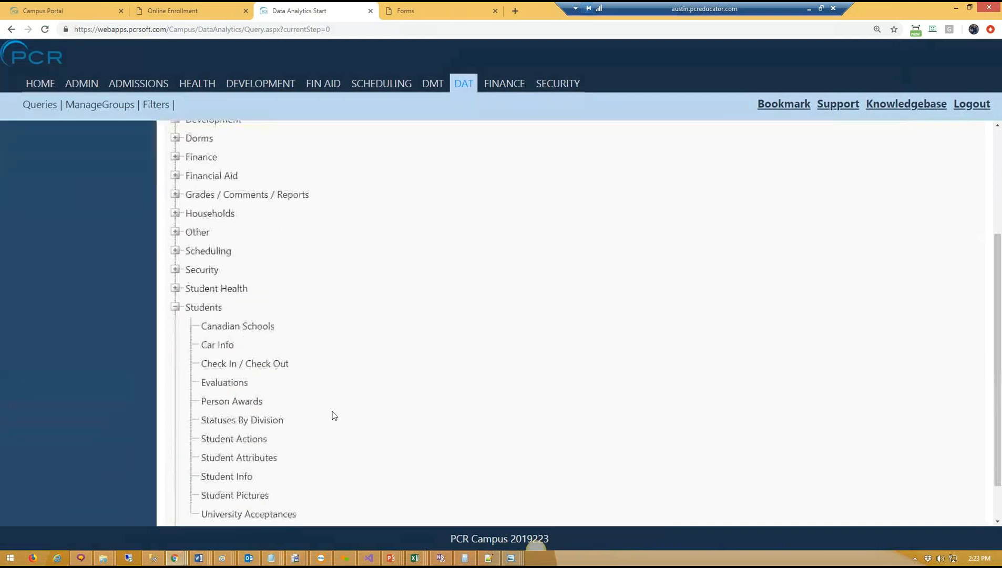
left_click(227, 476)
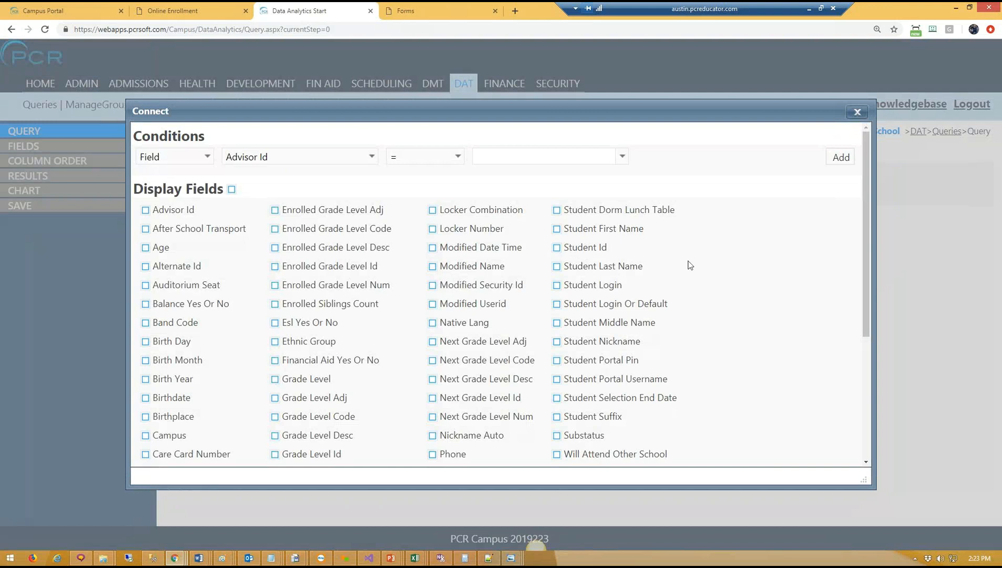
Step: Display Student First Name, Student Id and Student Last Name from Student Info and save the table selection
left_click(578, 251)
left_click(581, 228)
left_click(581, 266)
scroll(502, 315, "down", 4)
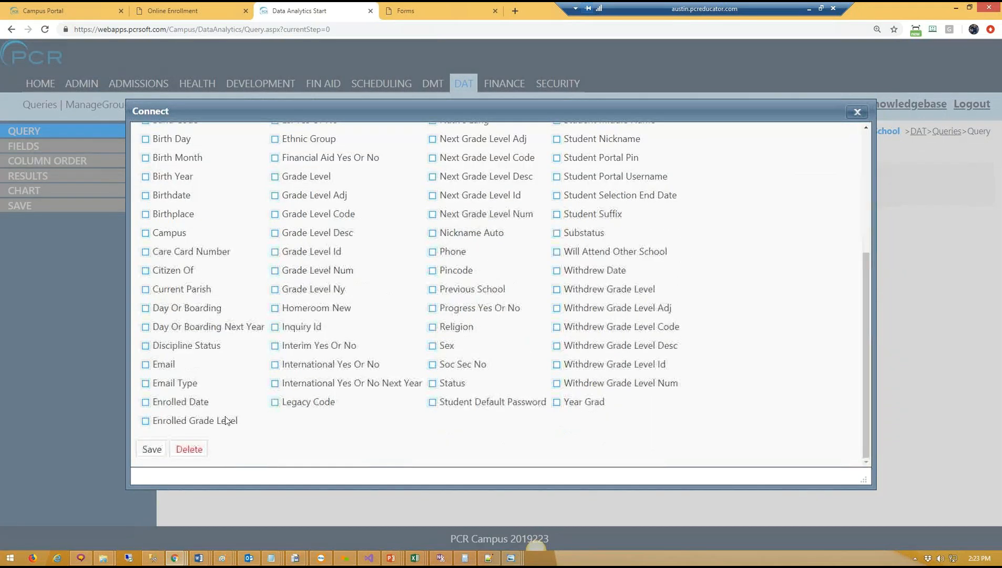
left_click(152, 449)
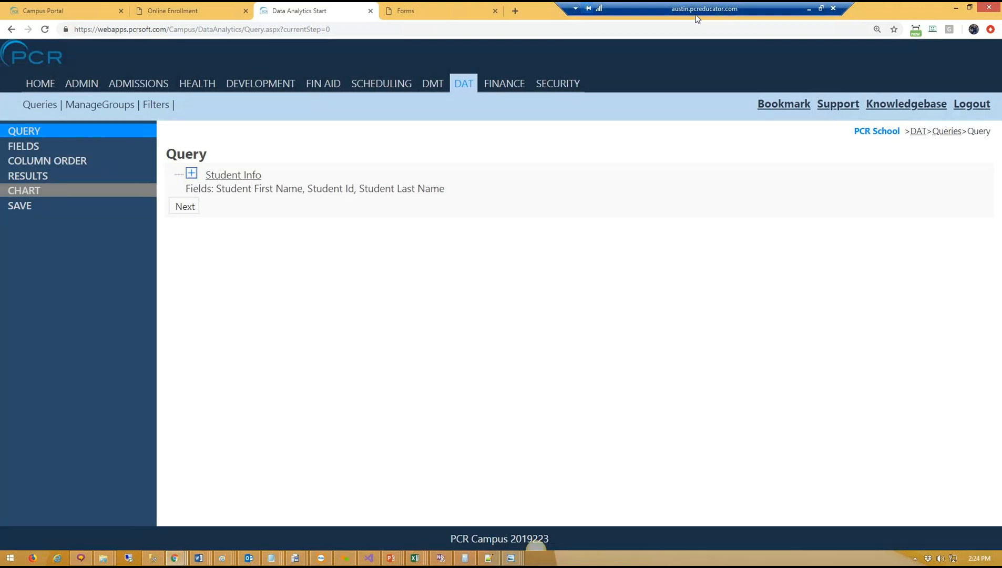
Step: Consult the workflow diagram in Photos and connect Student Info with the Student Actions table
left_click_drag(192, 230, 394, 2)
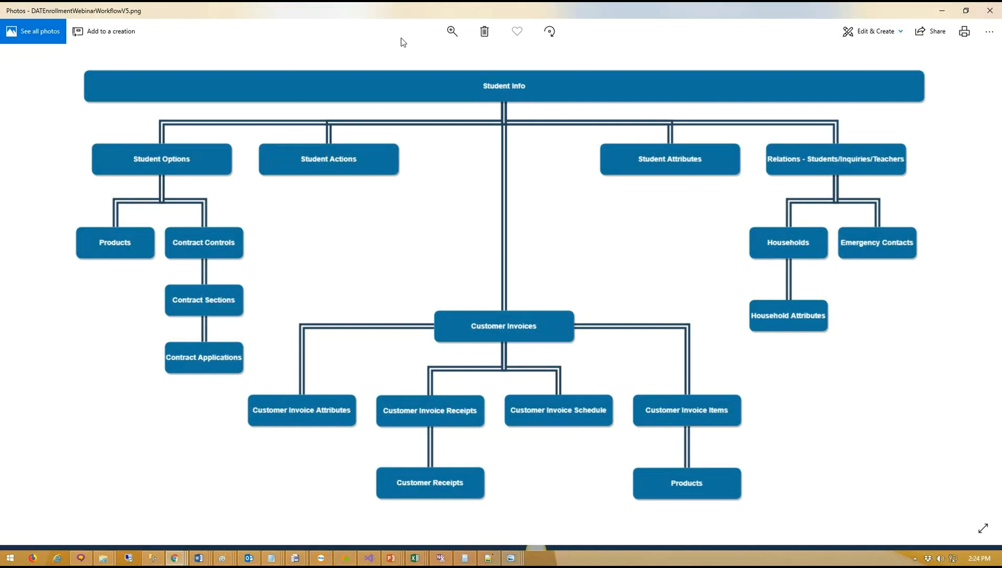
left_click_drag(411, 7, 0, 222)
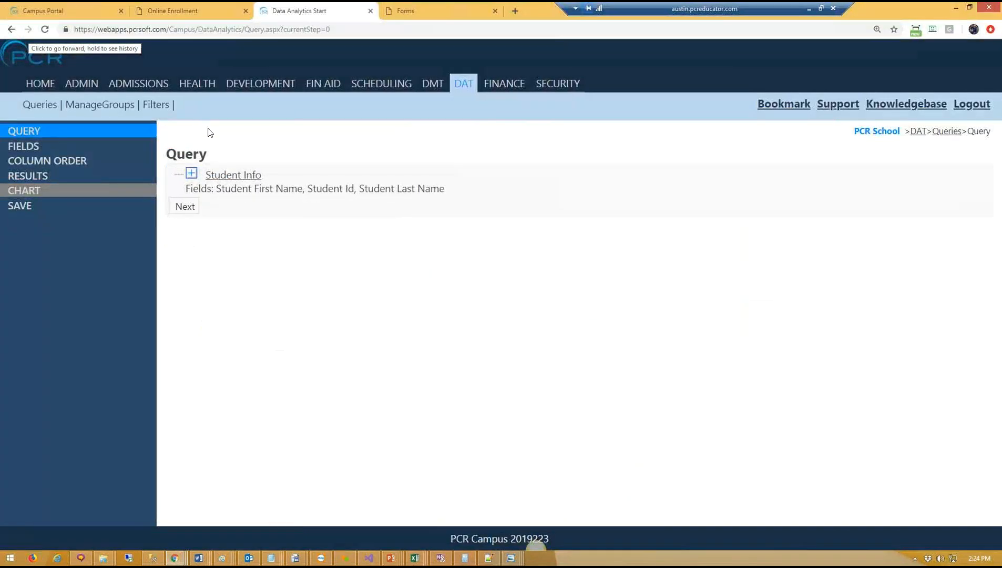
left_click(192, 174)
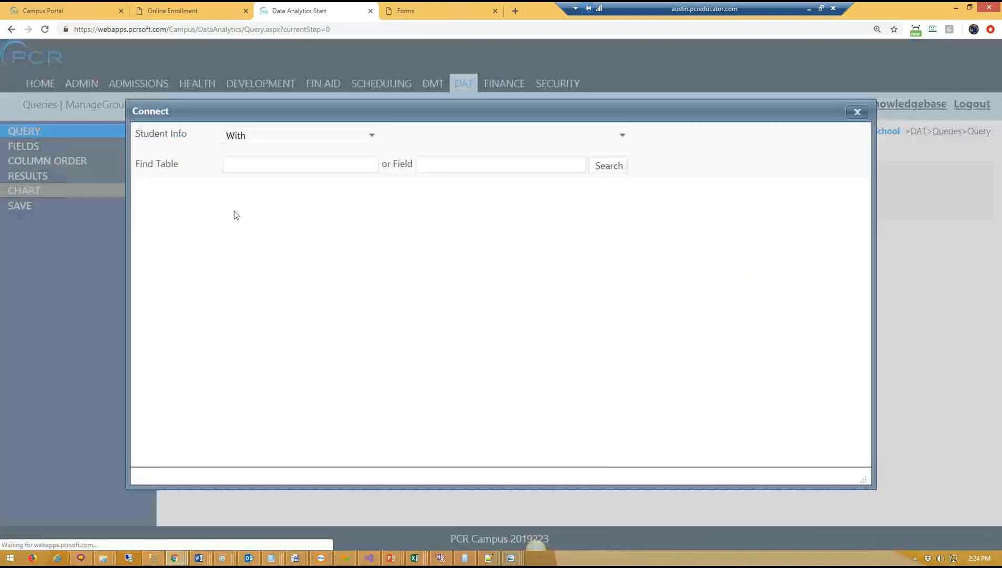
left_click(463, 138)
scroll(495, 239, "down", 13)
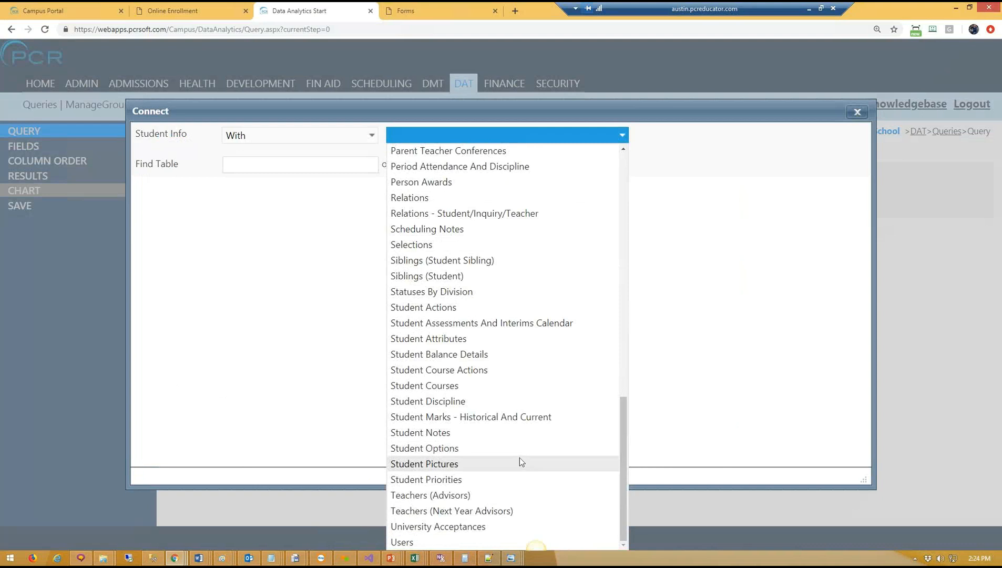
left_click(459, 306)
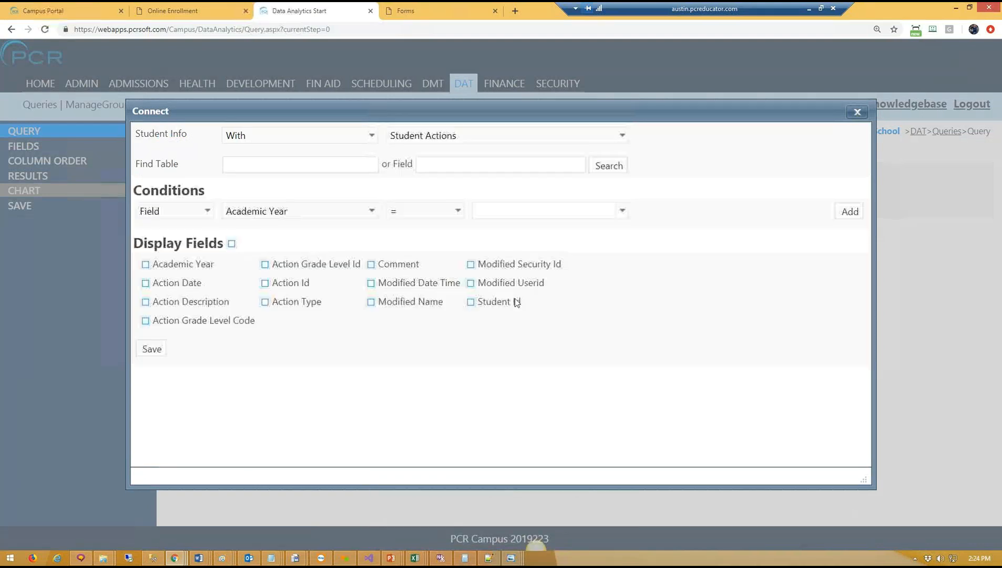
Step: Define the Student Actions condition as Action Description = Contract Submitted
left_click(311, 210)
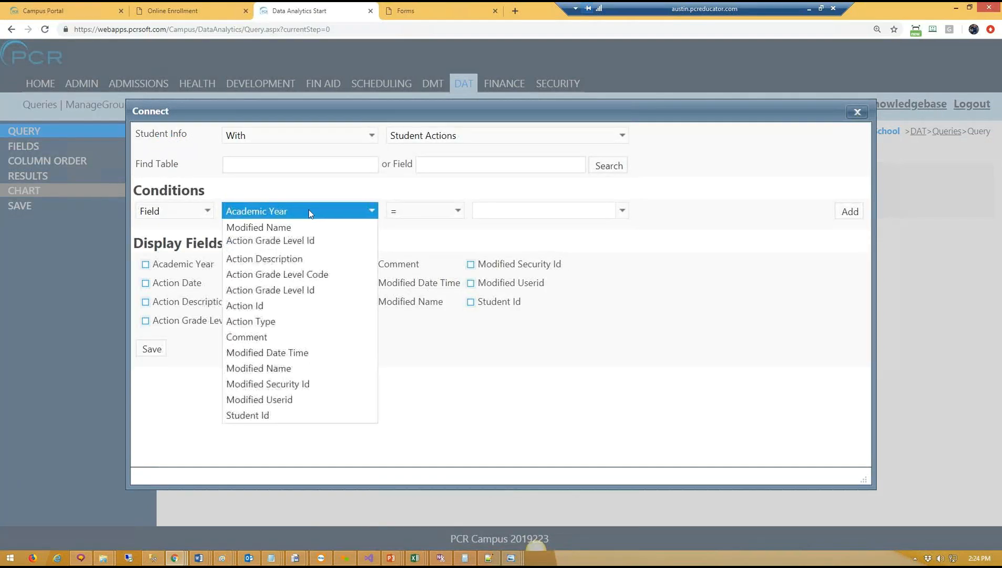
left_click(300, 259)
left_click(510, 211)
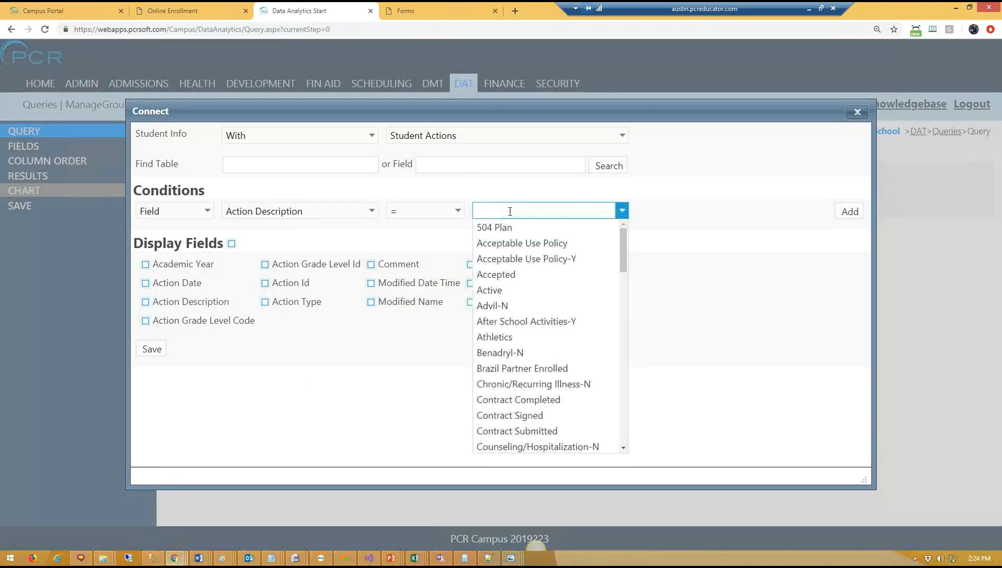
type("cont")
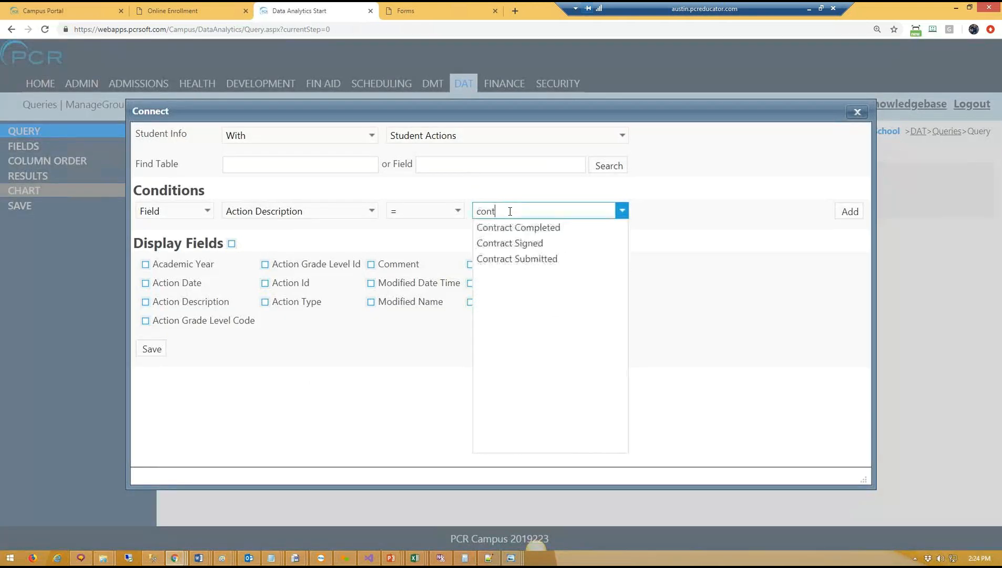
left_click(516, 259)
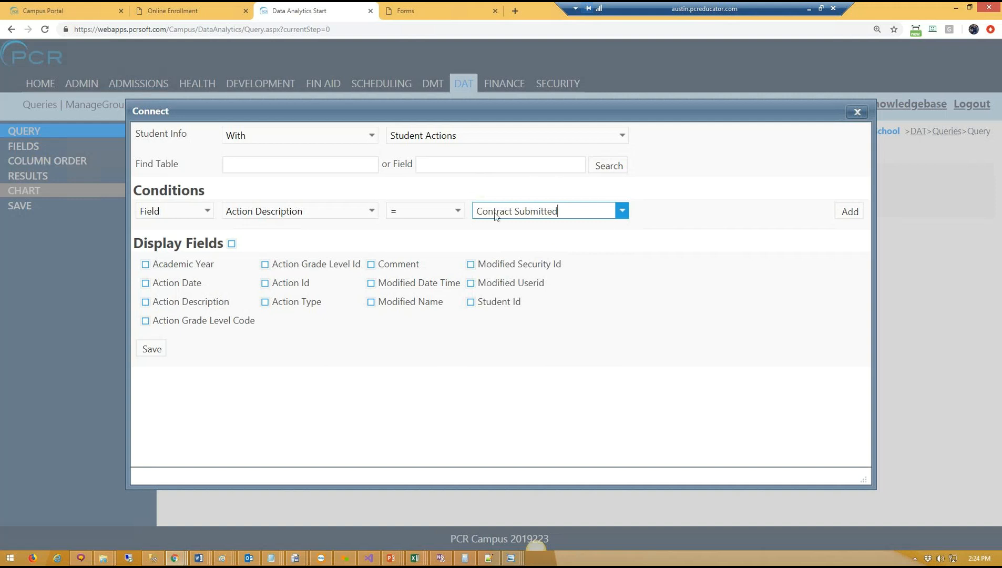
Step: Check which action is assigned to Submit Contract Action in the Online Enrollment application settings
left_click(167, 7)
scroll(1001, 330, "up", 15)
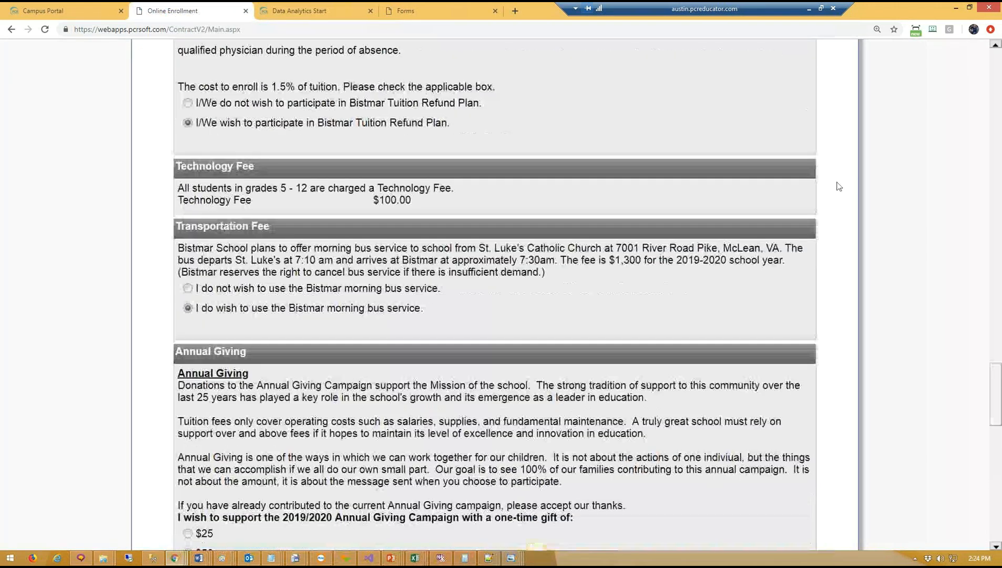
scroll(1001, 330, "up", 20)
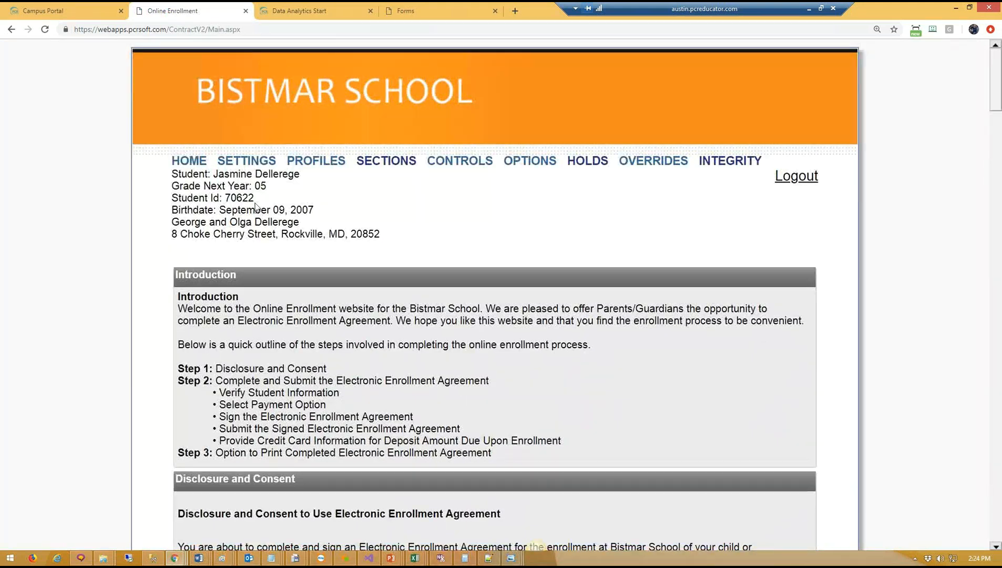
left_click(252, 164)
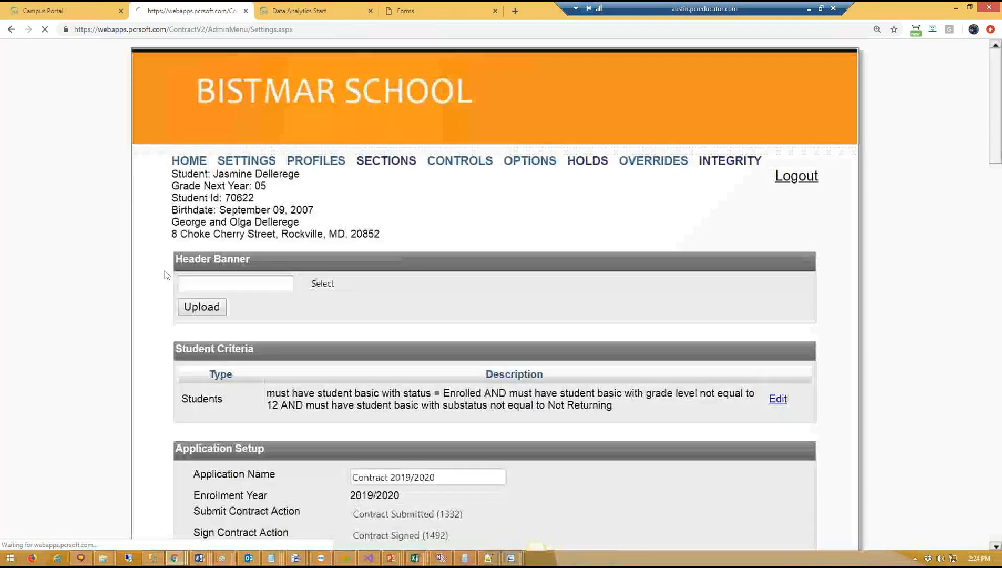
scroll(236, 319, "down", 4)
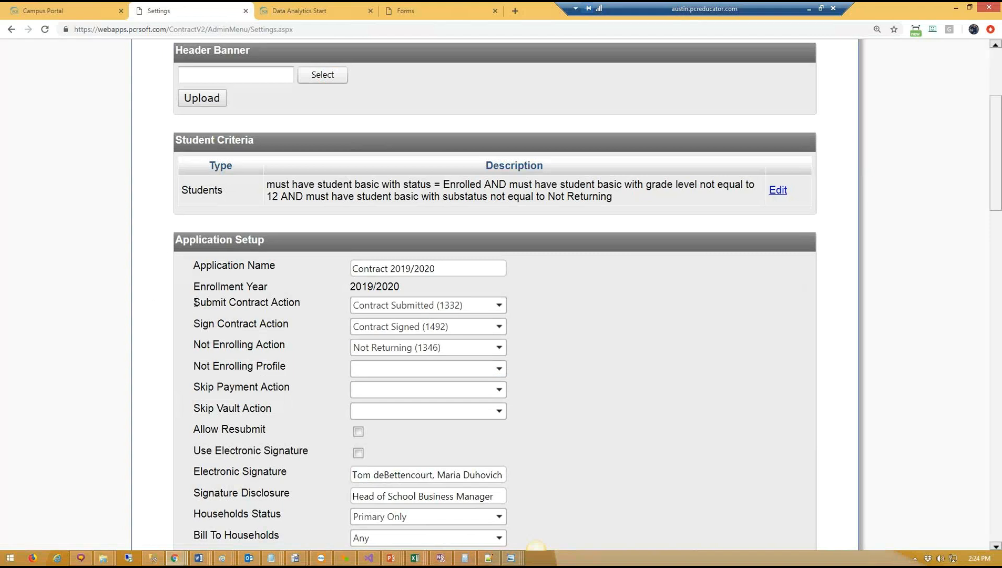
left_click_drag(201, 302, 306, 303)
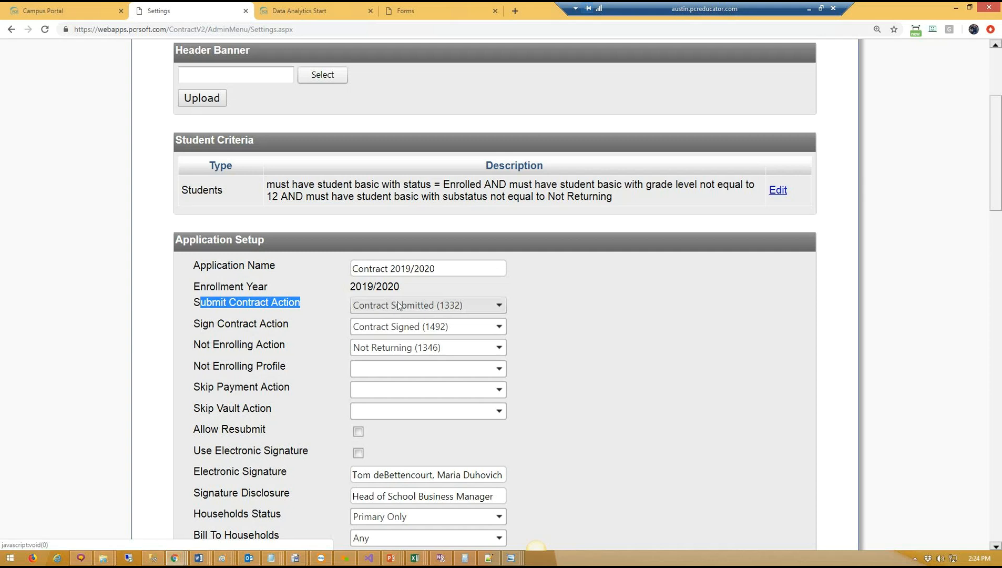
Step: Return to the query, add the Contract Submitted condition, display Academic Year as well, and save the Student Actions connection
left_click(298, 6)
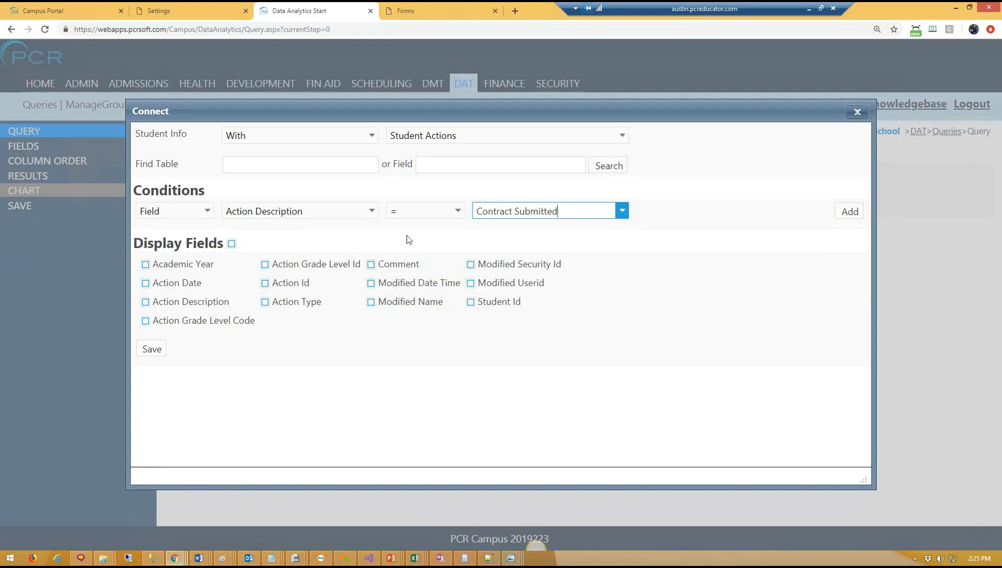
left_click(858, 215)
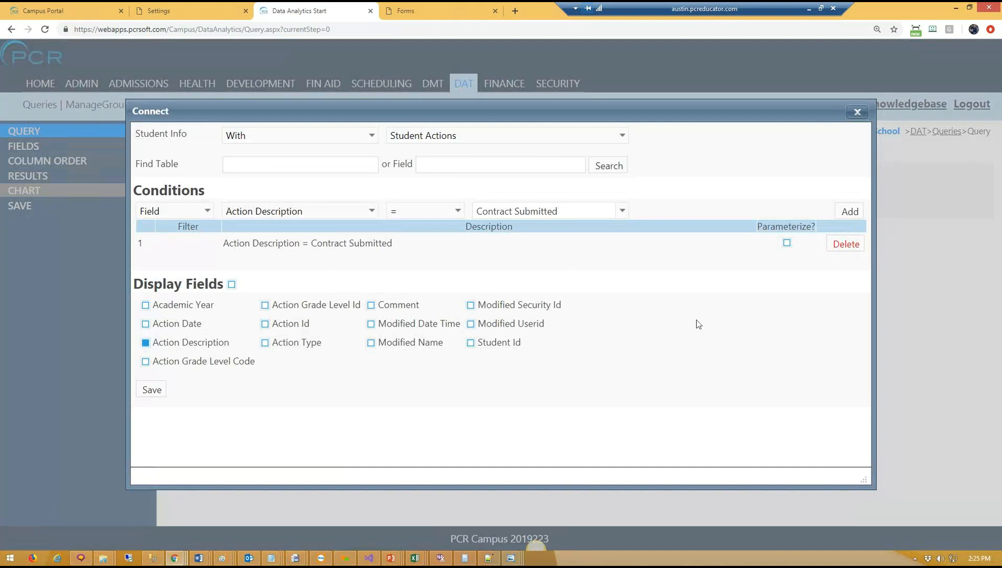
left_click(147, 306)
left_click(157, 398)
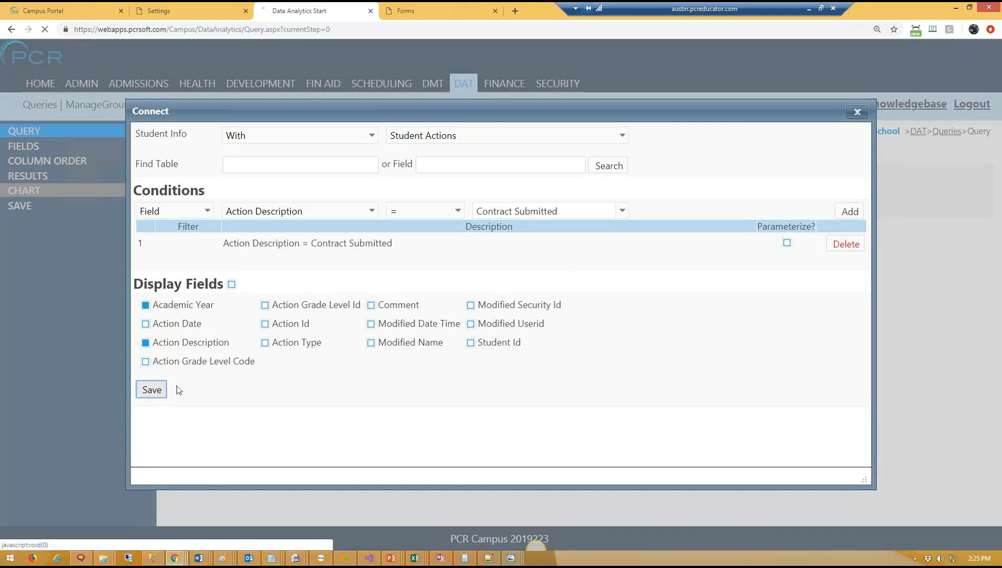
Step: View the query results and examine the Academic Year and Action Description values in the first student's rows
left_click(51, 181)
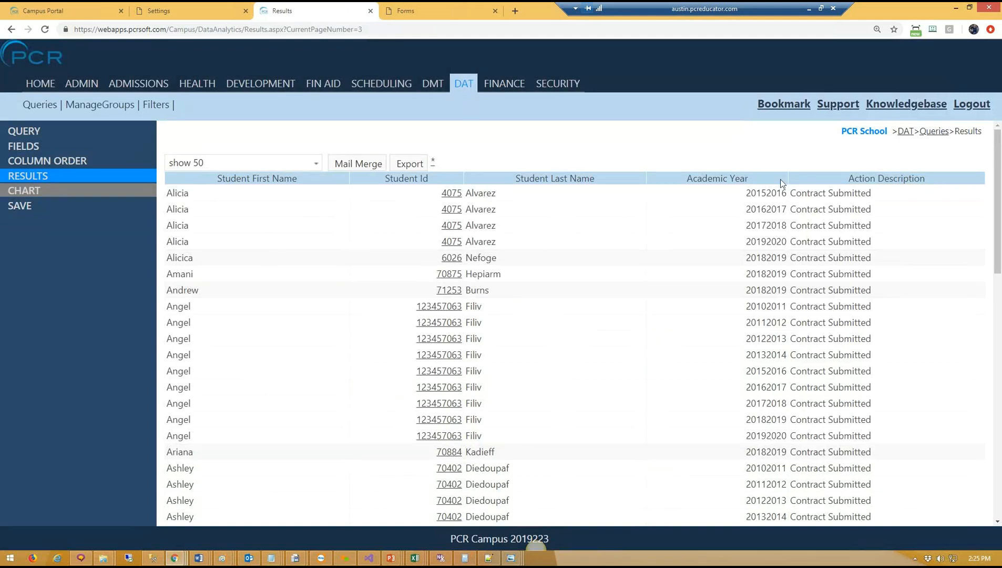
left_click_drag(782, 193, 886, 203)
left_click(742, 200)
left_click_drag(752, 210, 894, 211)
left_click_drag(749, 227, 894, 230)
left_click_drag(751, 243, 894, 244)
left_click(932, 264)
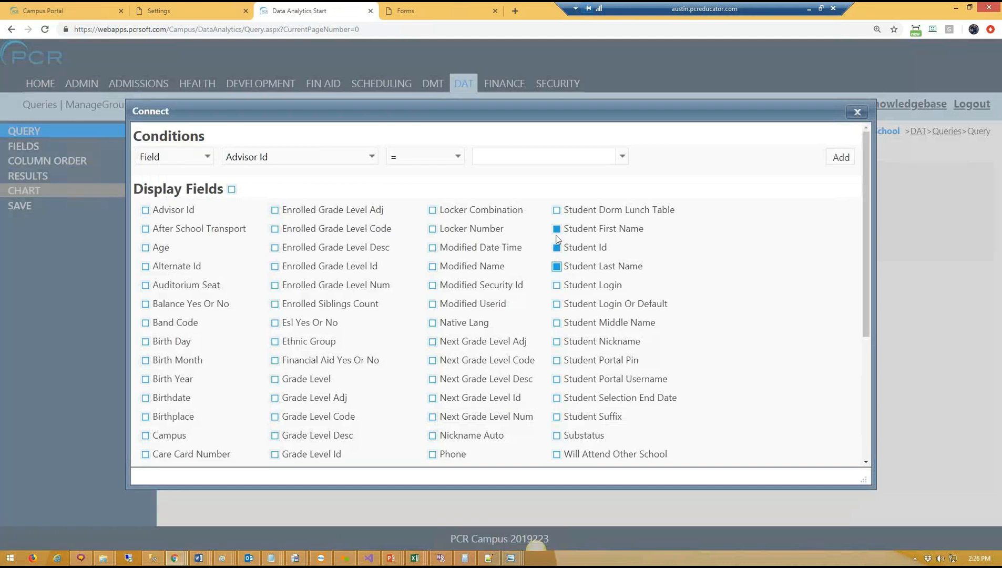
Step: Remove Student First Name, Student Id and Student Last Name from the Student Info display fields and save
left_click(557, 230)
left_click(558, 249)
left_click(557, 267)
scroll(369, 342, "down", 5)
left_click(150, 450)
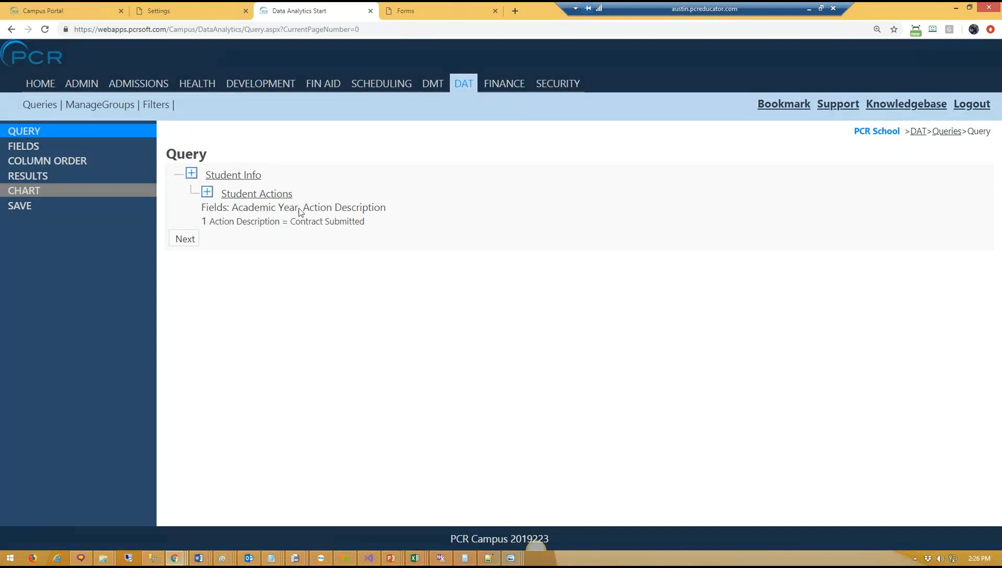
Step: Set the query's fields to Unique Rows with Count, give the count field the alias Total, and save
left_click(30, 148)
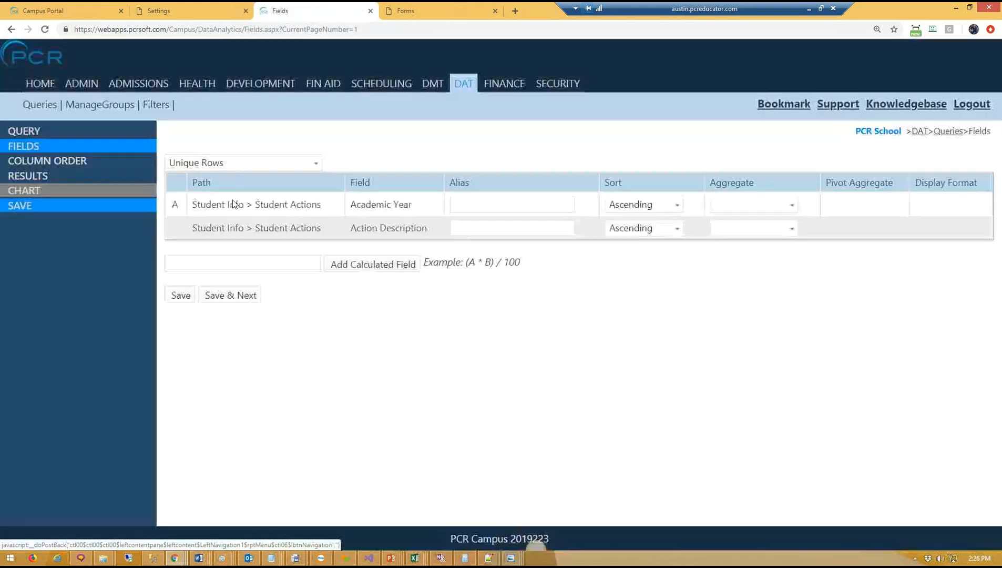
left_click(220, 164)
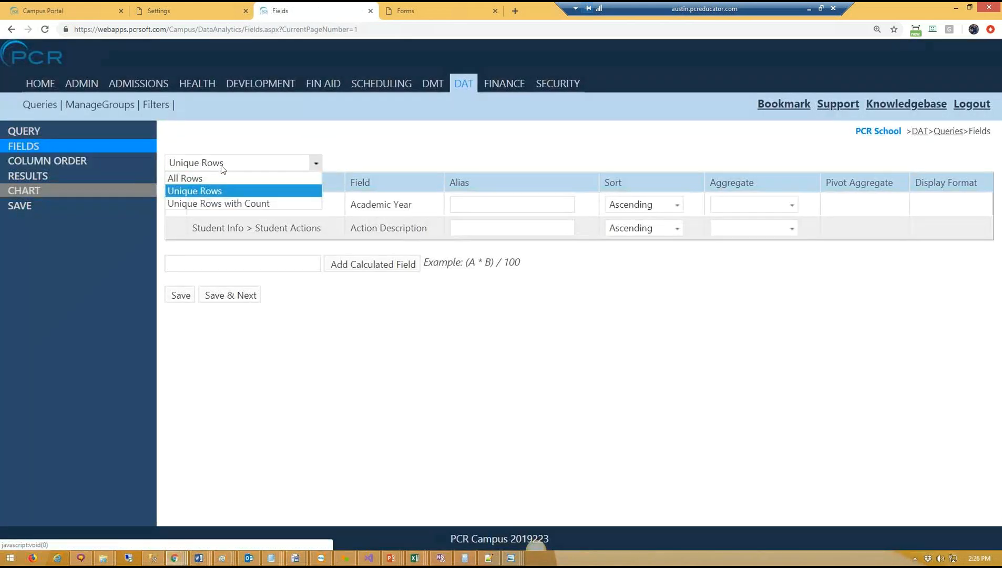
left_click(212, 205)
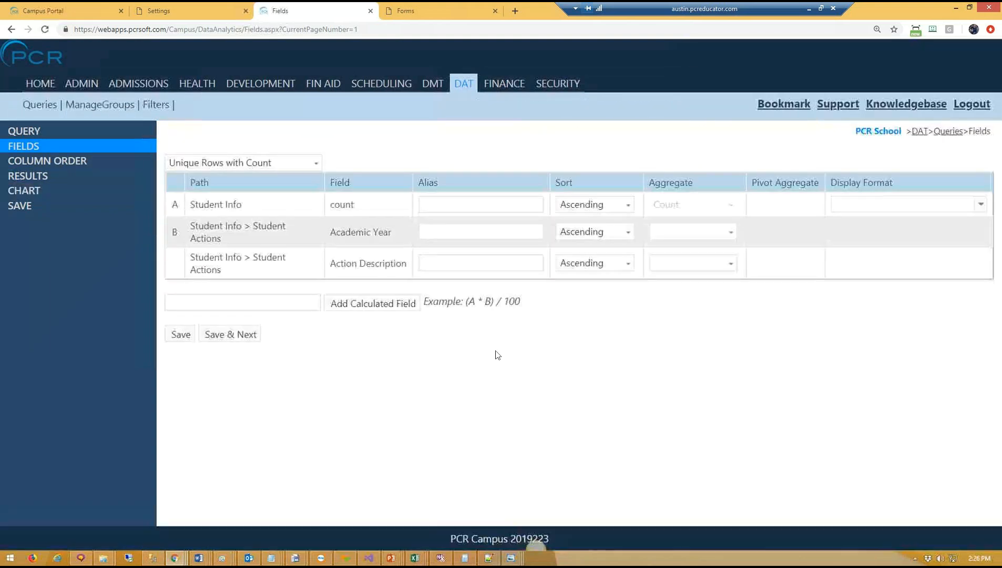
left_click(460, 201)
left_click(440, 206)
type("Total")
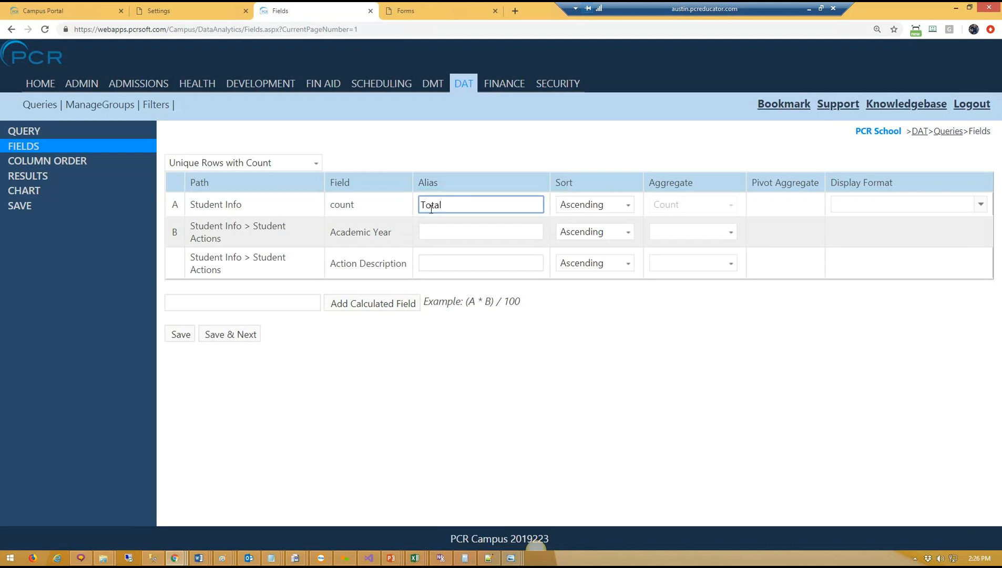
left_click(182, 335)
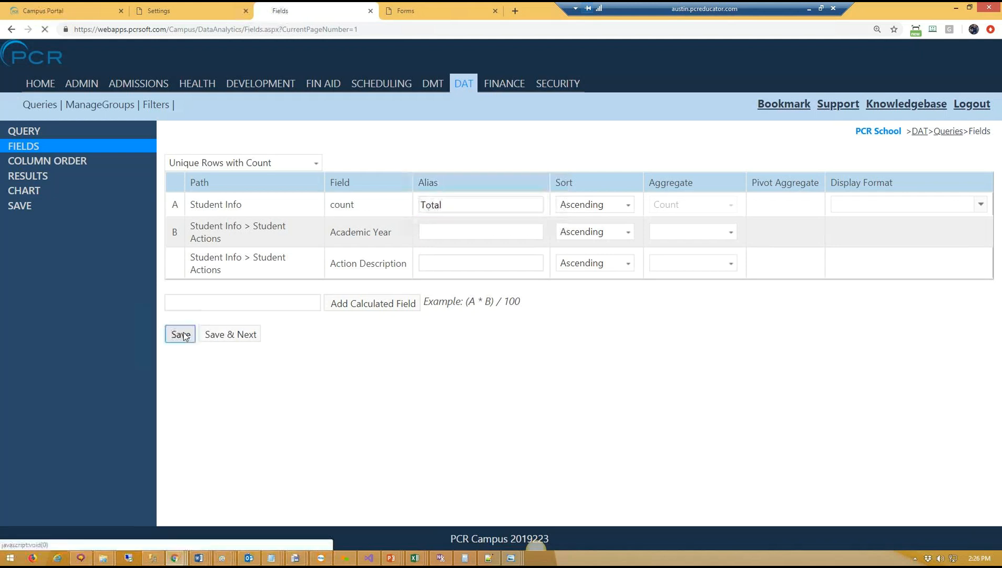
Step: Reorder the fields as Academic Year, Action Description and count, and save the field settings
left_click_drag(376, 233, 379, 204)
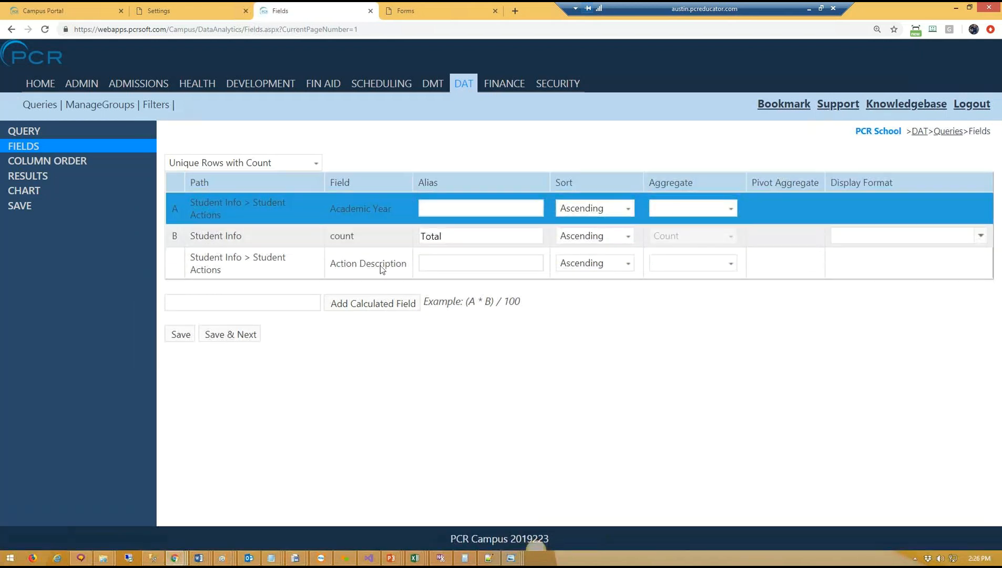
left_click(383, 268)
right_click(384, 243)
left_click(348, 267)
left_click_drag(348, 265, 359, 244)
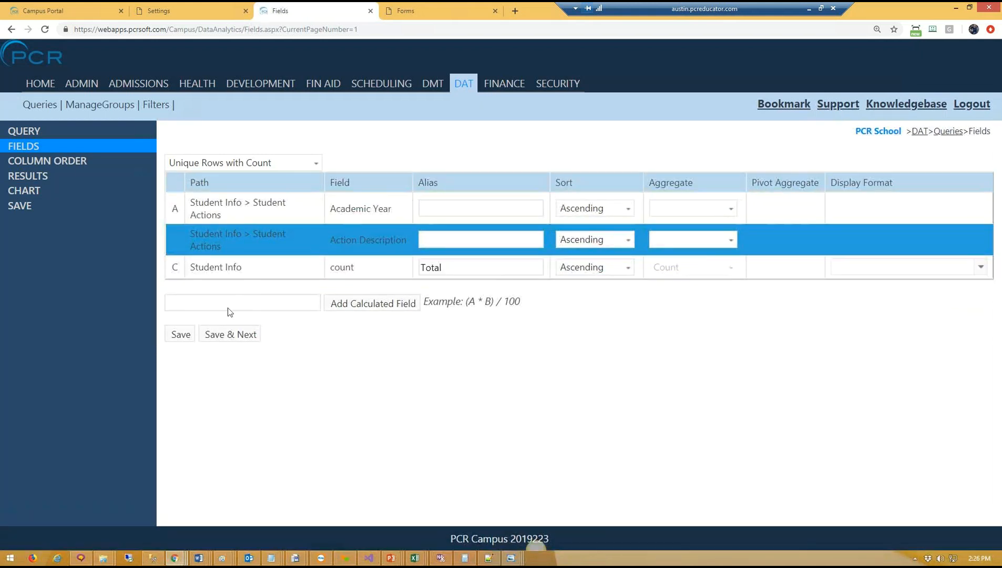
left_click(181, 335)
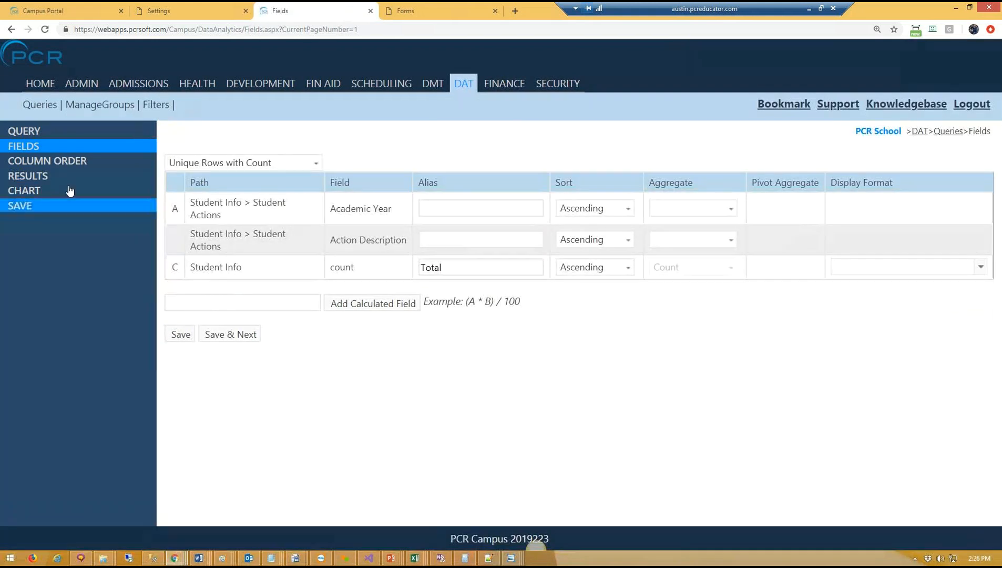
Step: View the query results and examine the Contract Submitted totals for each academic year
left_click(48, 175)
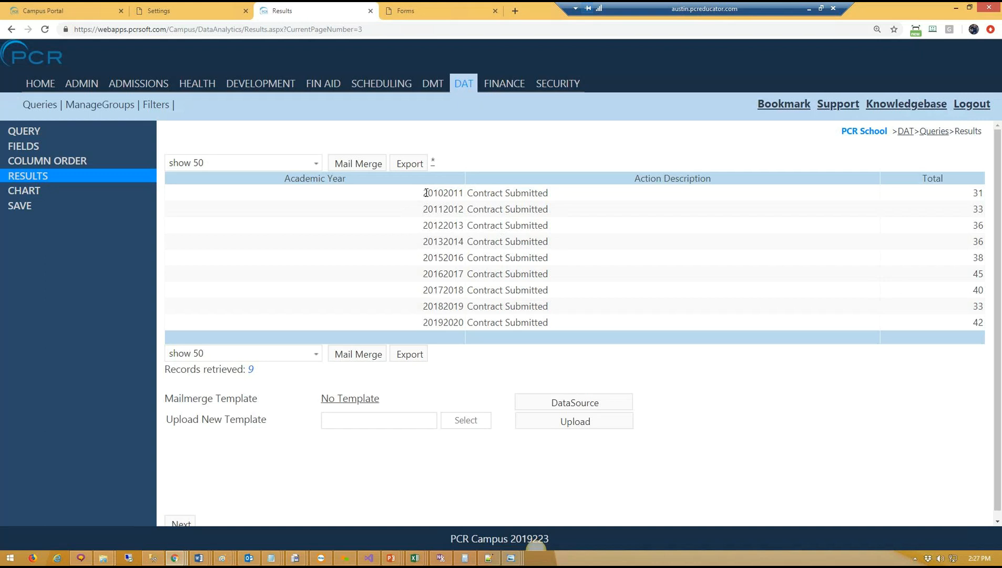
left_click_drag(426, 193, 465, 196)
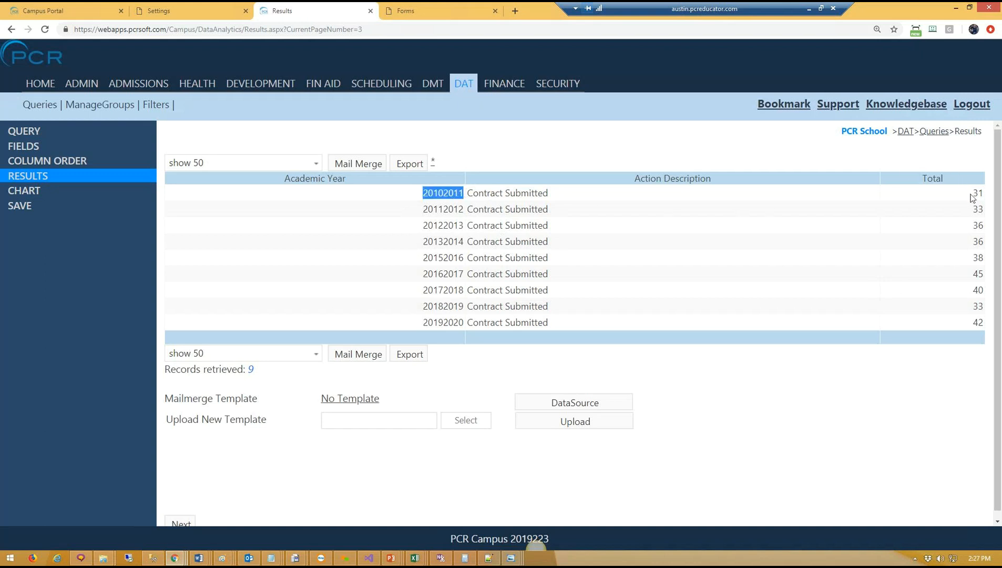
left_click_drag(973, 194, 985, 194)
left_click(945, 209)
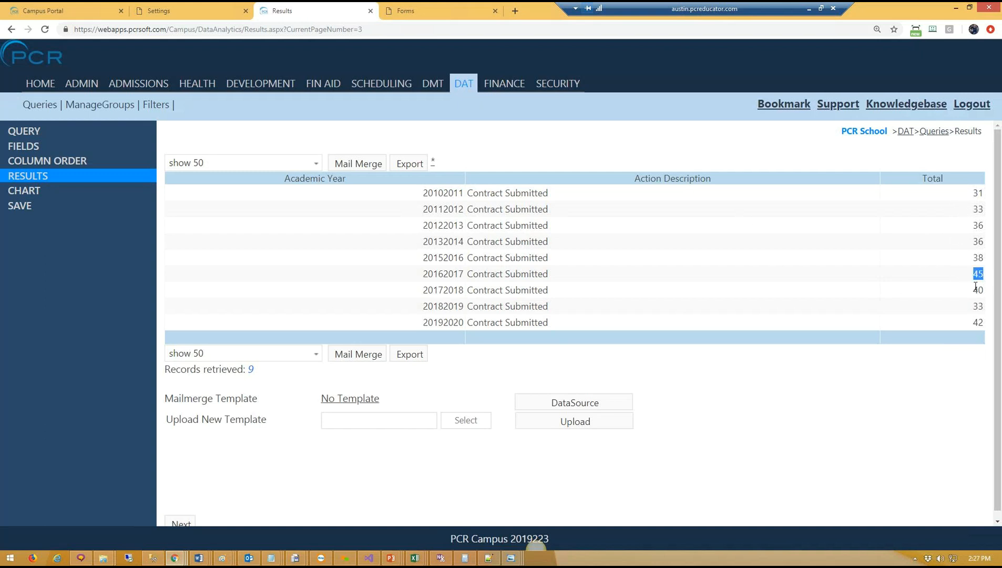
left_click_drag(974, 289, 979, 338)
left_click(939, 326)
left_click_drag(976, 307, 981, 306)
left_click(893, 299)
Step: Save the query as Enrollment Webinar - Totals in the Administrative Lists query group
left_click(30, 209)
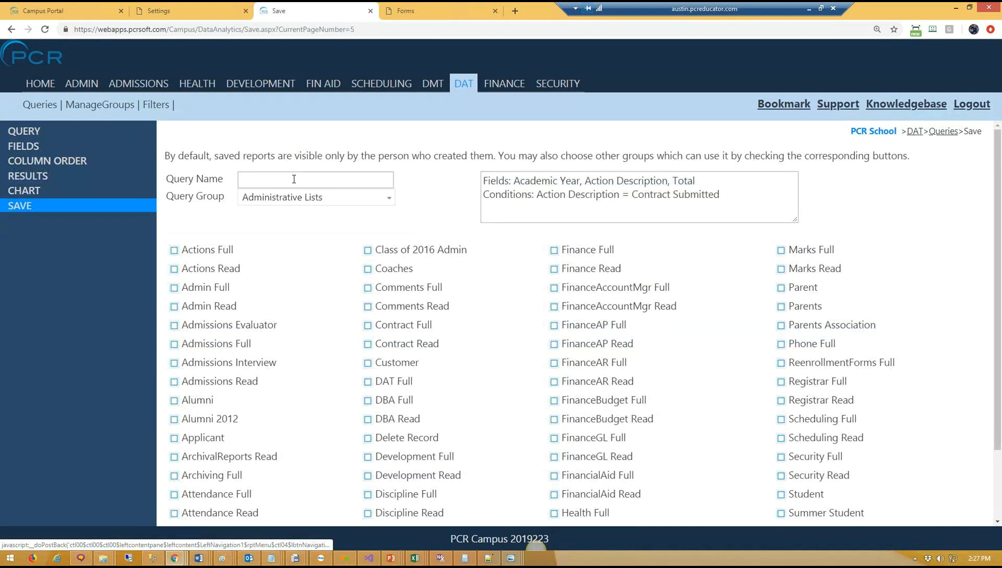
left_click(293, 179)
type("Enrollment Webinar - Totals")
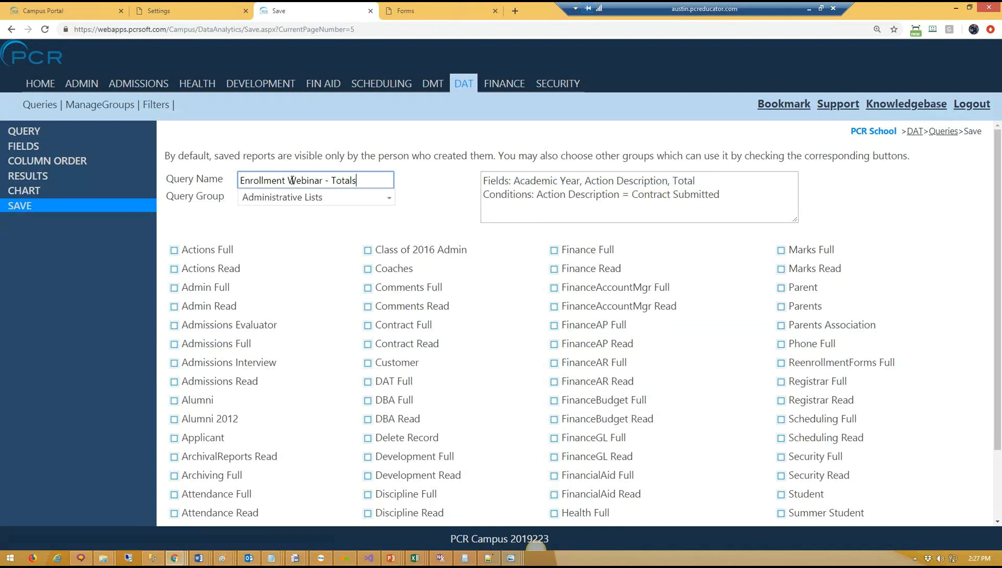
scroll(290, 298, "down", 3)
left_click(203, 517)
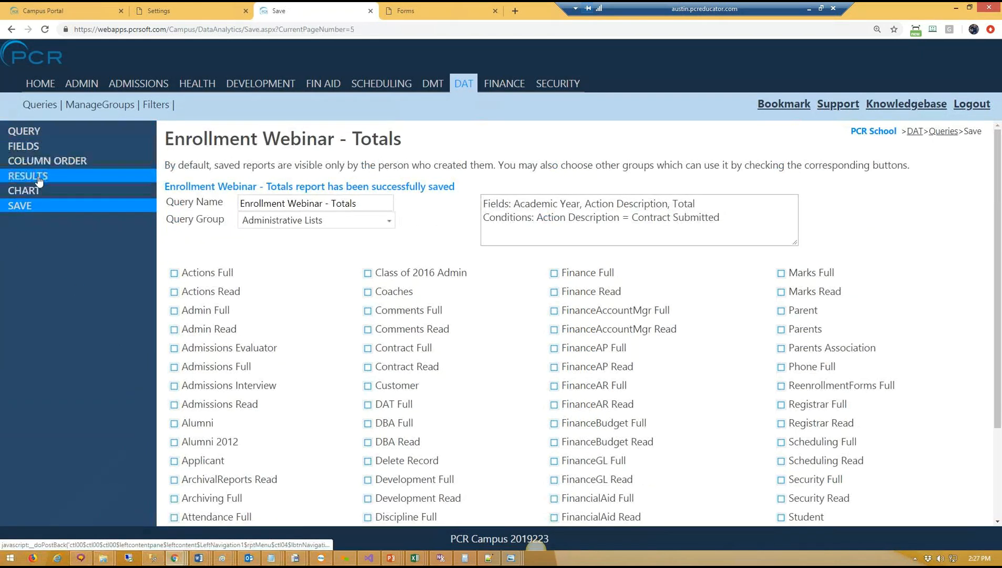
Step: Chart the query with Action Description on the X axis and Academic Year as the data group
left_click(33, 194)
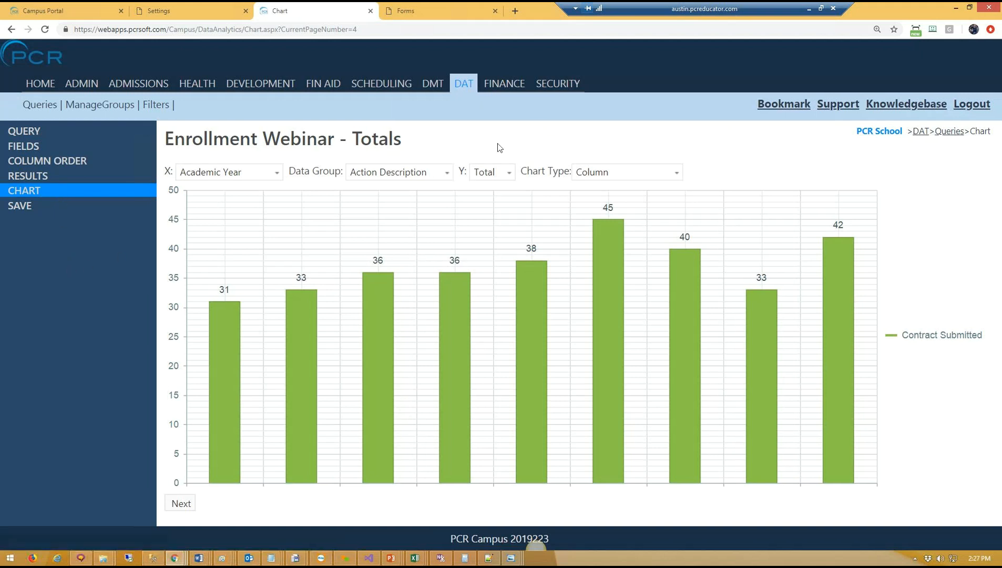
left_click(237, 174)
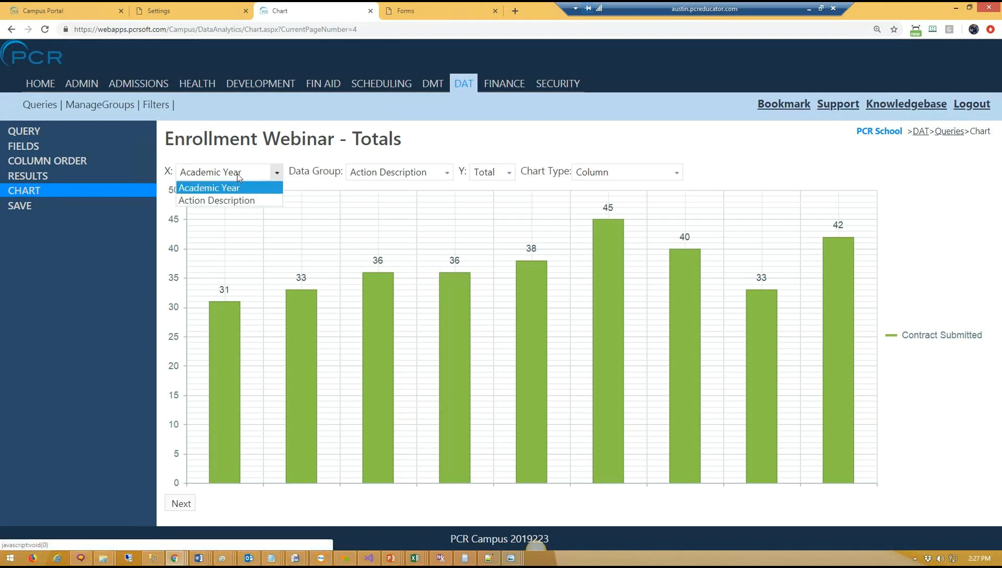
left_click(241, 203)
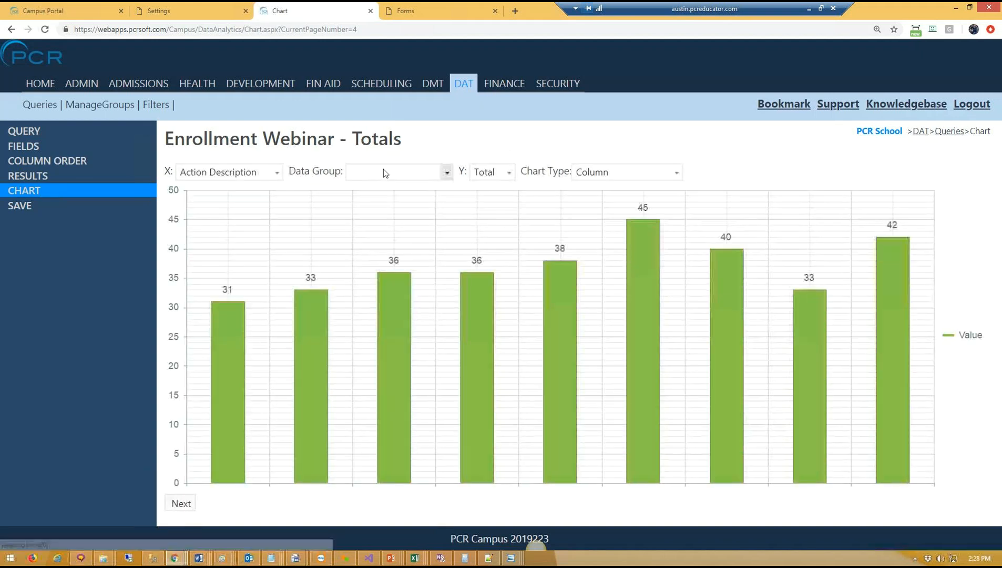
left_click(384, 170)
left_click(385, 201)
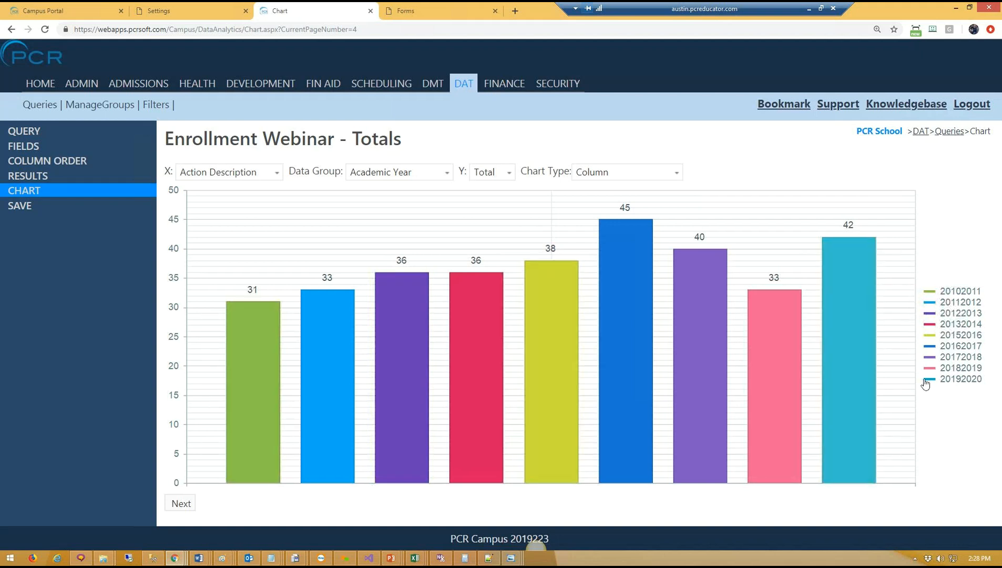
mouse_move(838, 253)
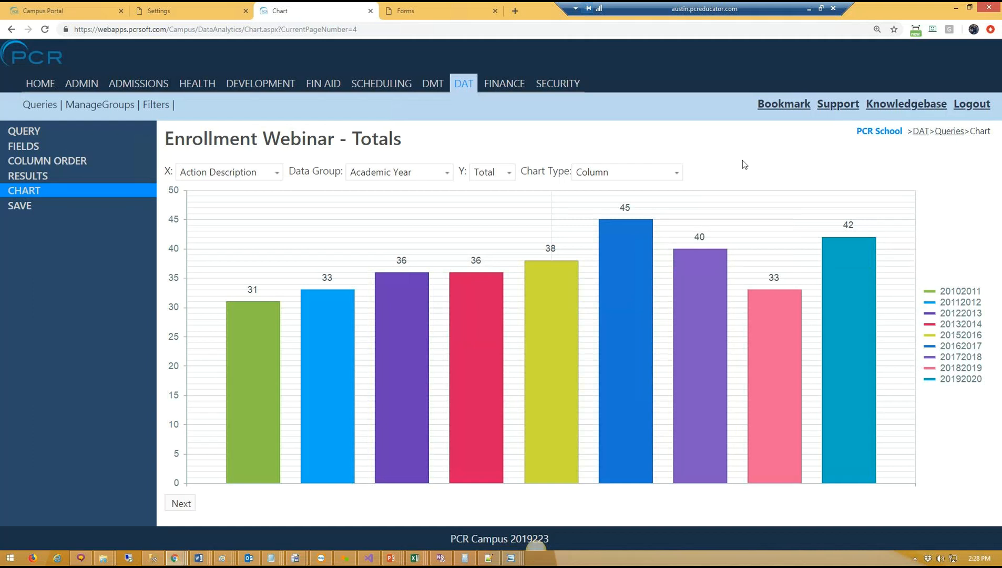
Step: Change the chart type to Bar and set its data group to Academic Year
left_click(605, 170)
left_click(583, 200)
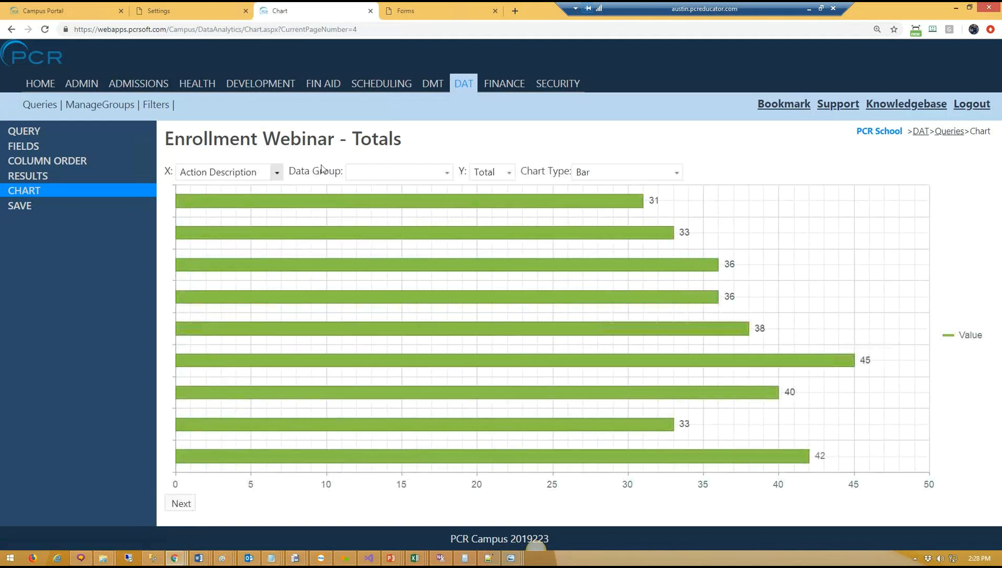
left_click(391, 173)
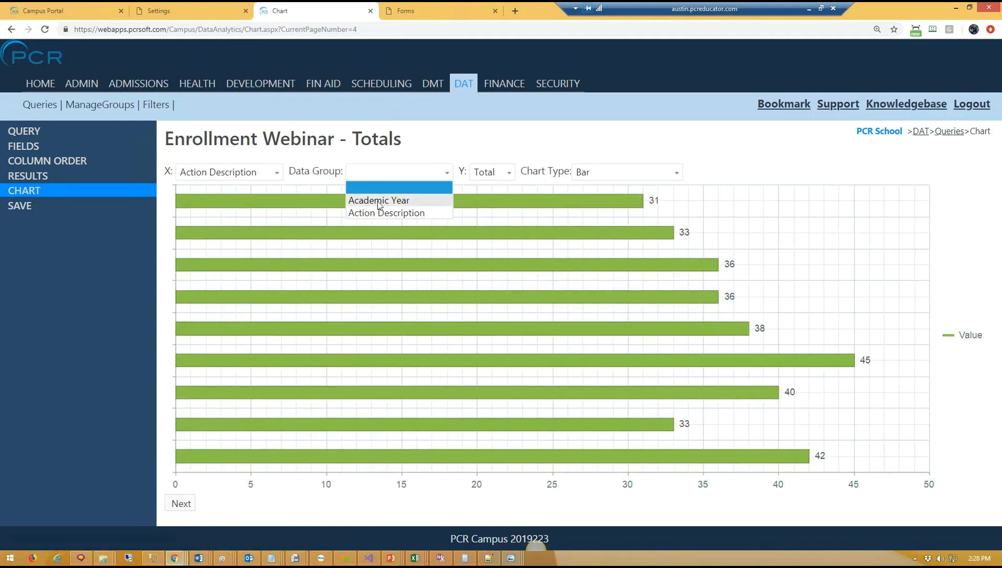
left_click(379, 201)
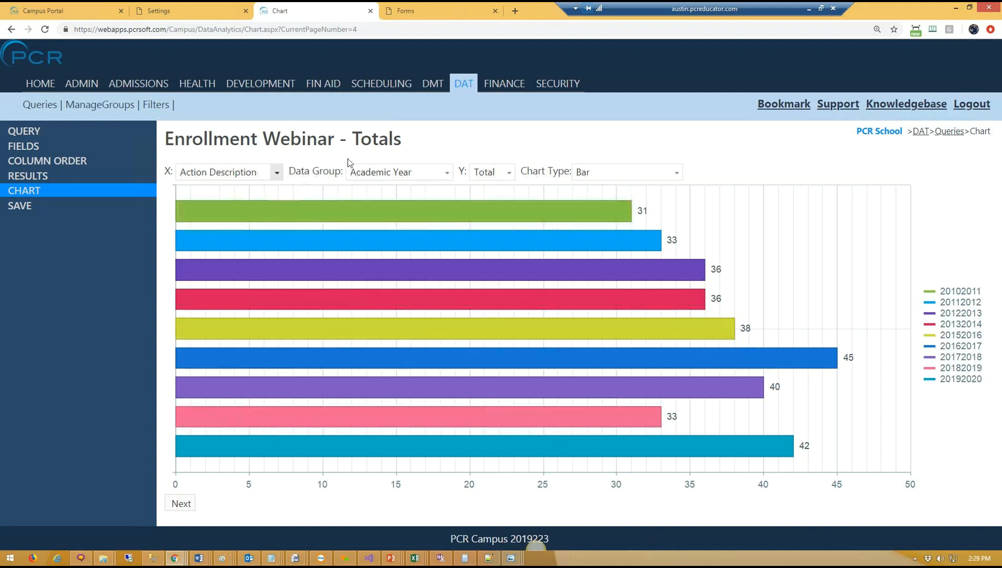
left_click_drag(293, 171, 337, 170)
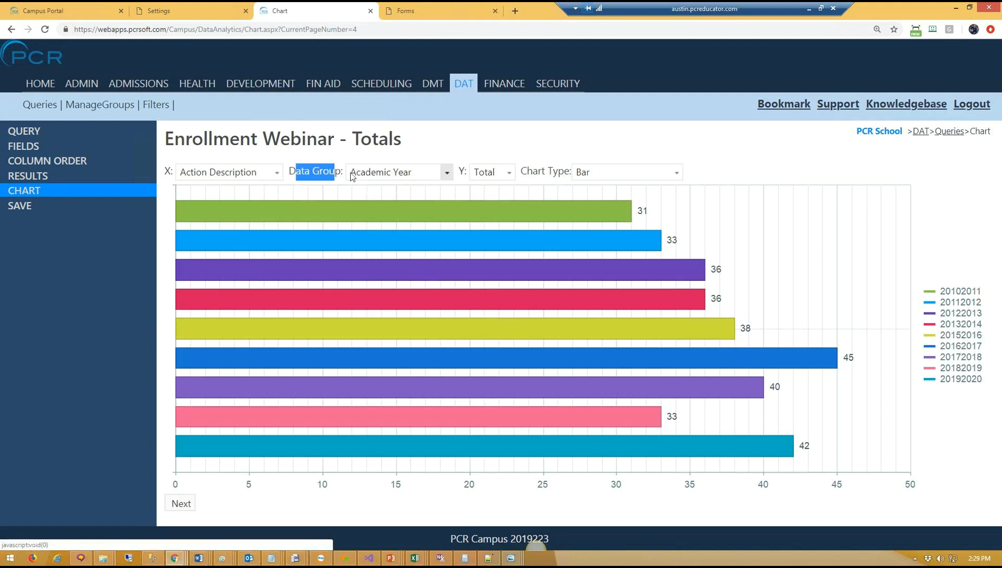
left_click(487, 142)
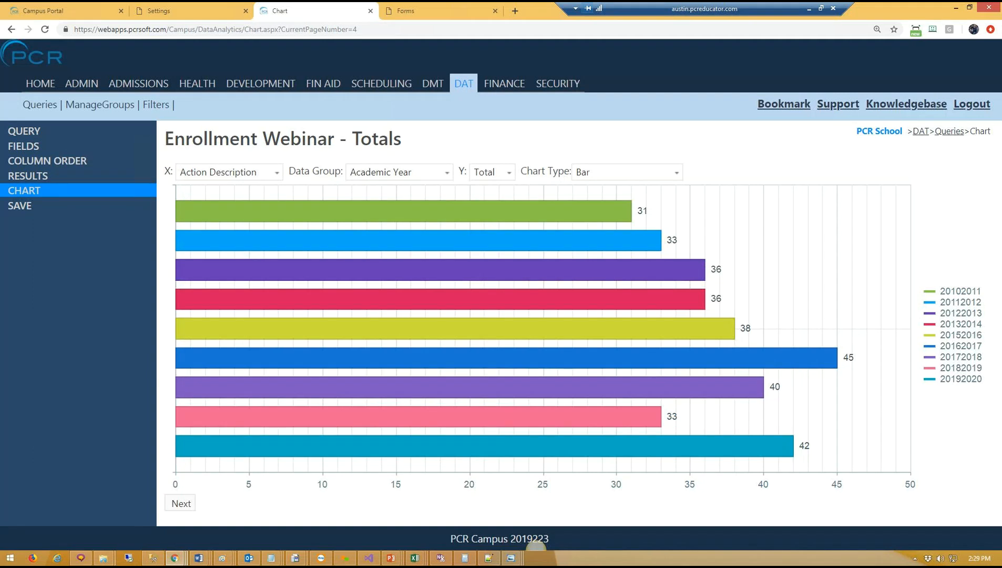
Step: Check the enrollment workflow diagram in Photos and start a new query on the Student Info table from the Students category
left_click_drag(2, 351, 450, 1)
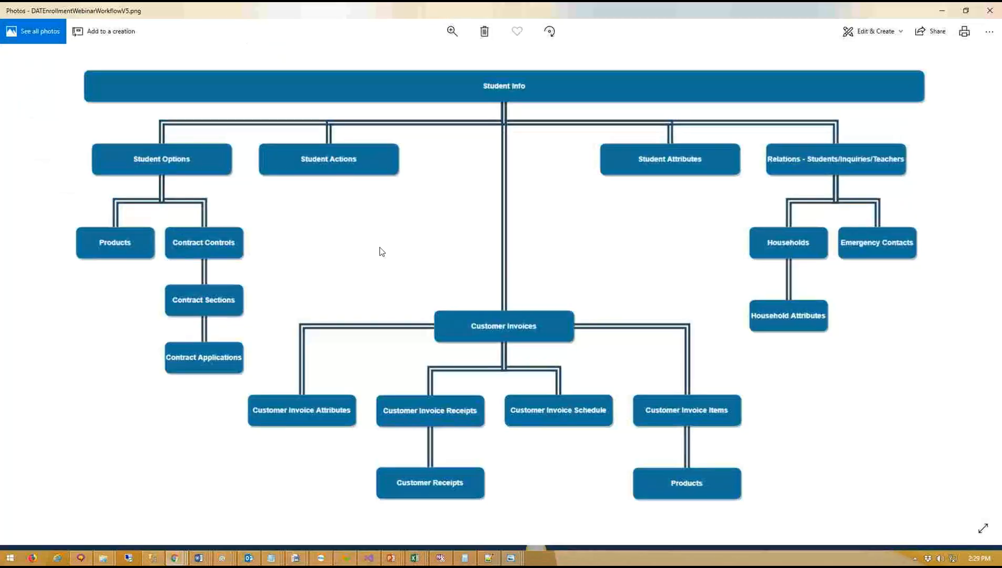
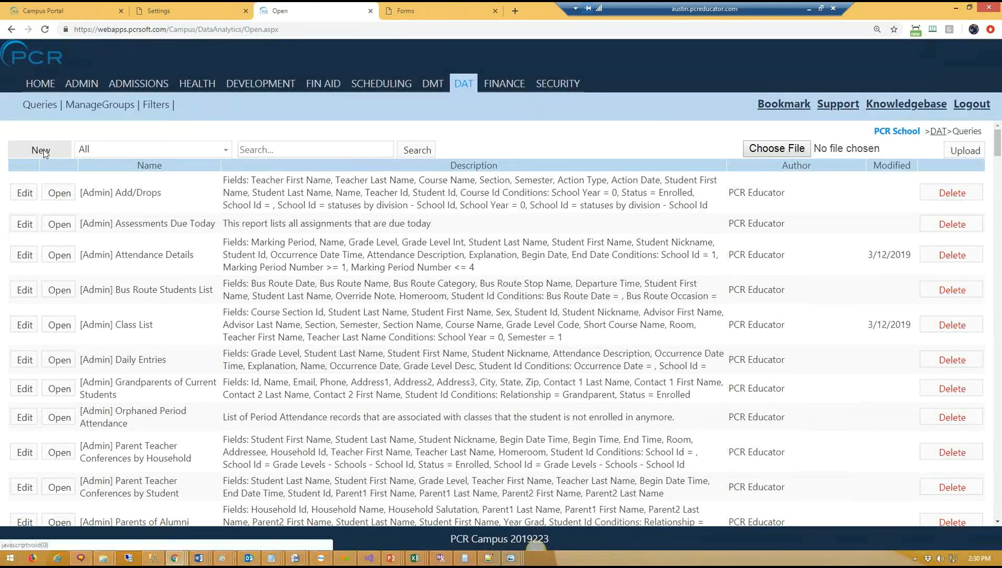
left_click(42, 151)
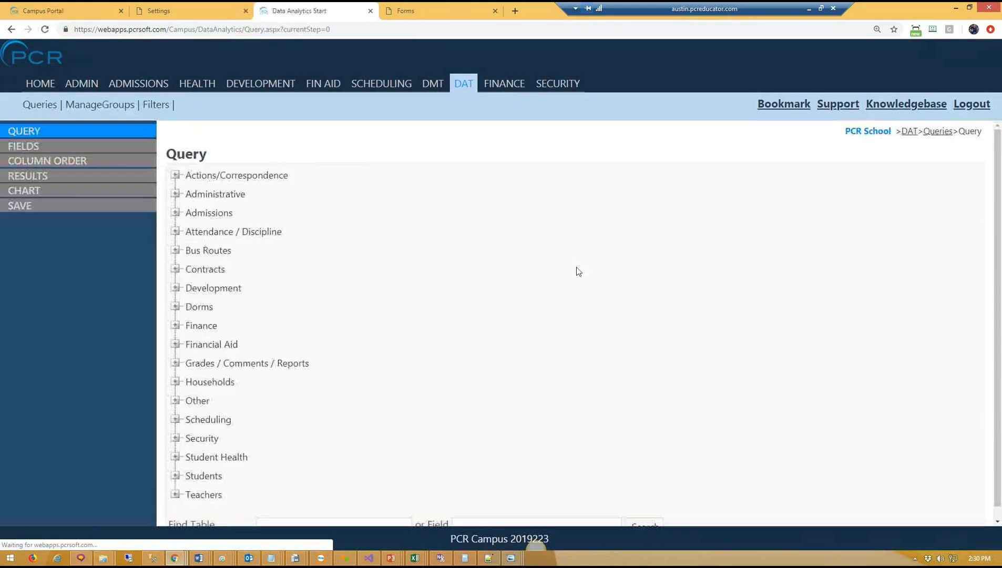
scroll(603, 297, "down", 1)
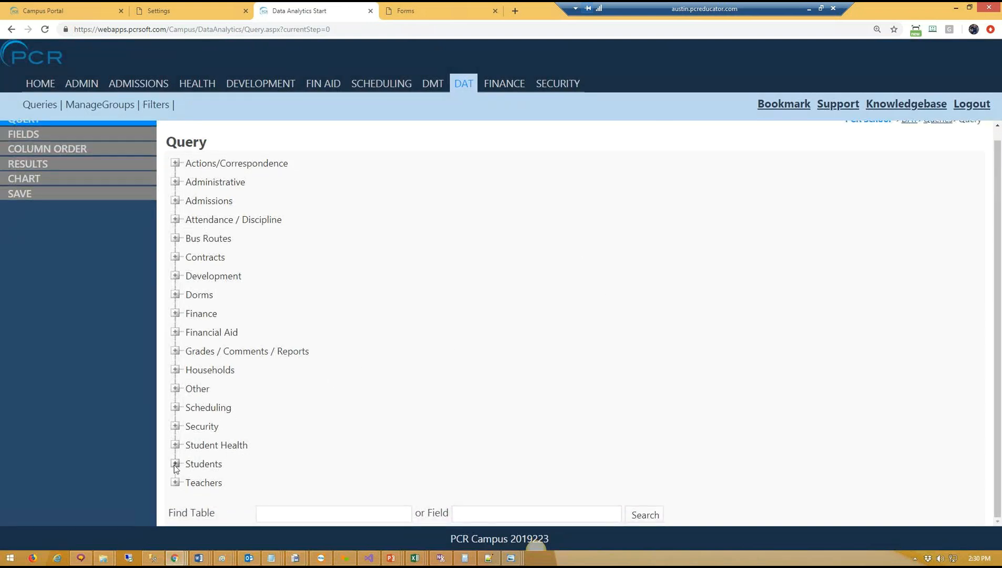
left_click(175, 464)
scroll(376, 416, "down", 4)
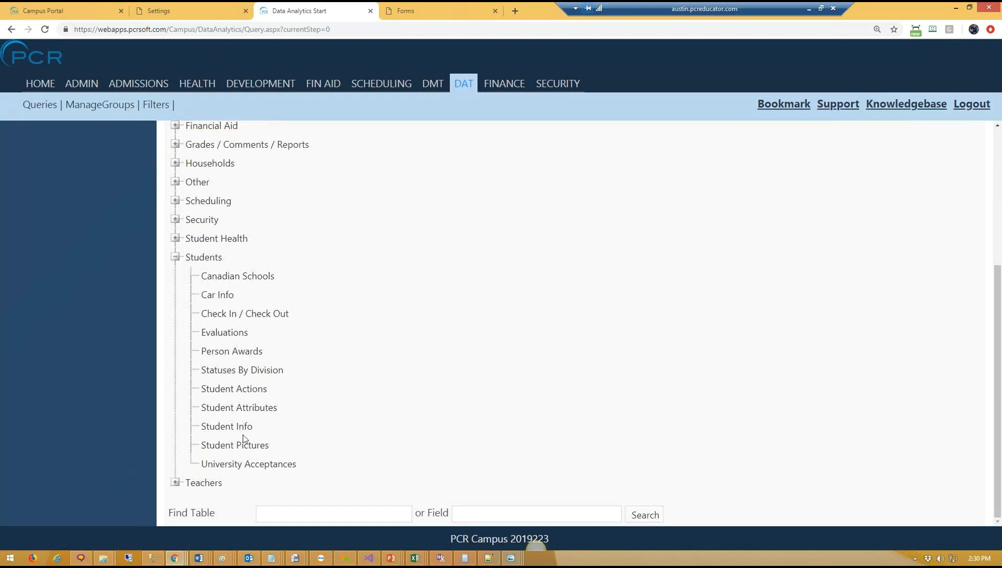
left_click(243, 427)
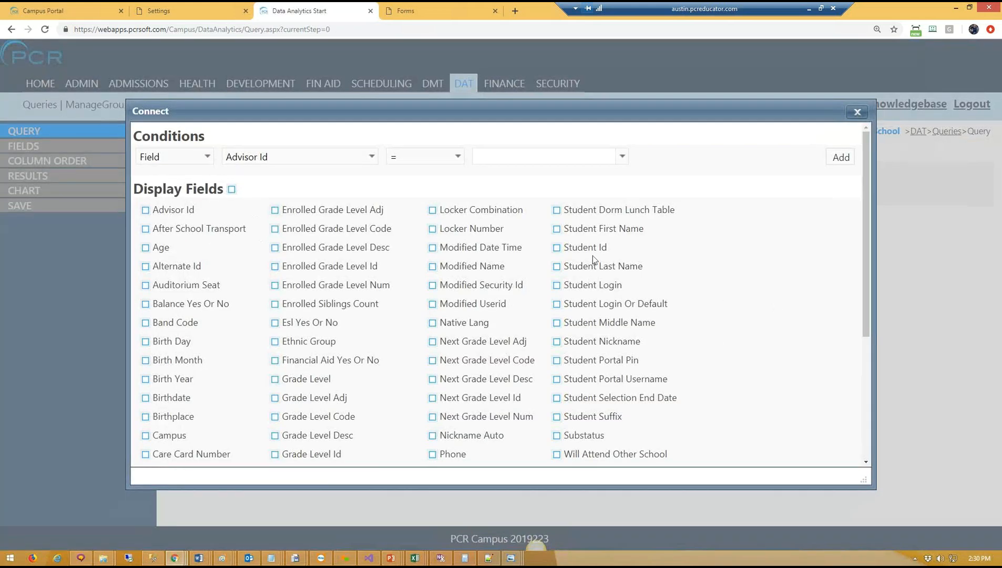
Step: Select Grade Level Code, Student First Name, Student Id and Student Last Name as the Student Info display fields and save
left_click(576, 250)
left_click(564, 230)
left_click(559, 268)
left_click(292, 418)
scroll(221, 439, "down", 4)
left_click(152, 450)
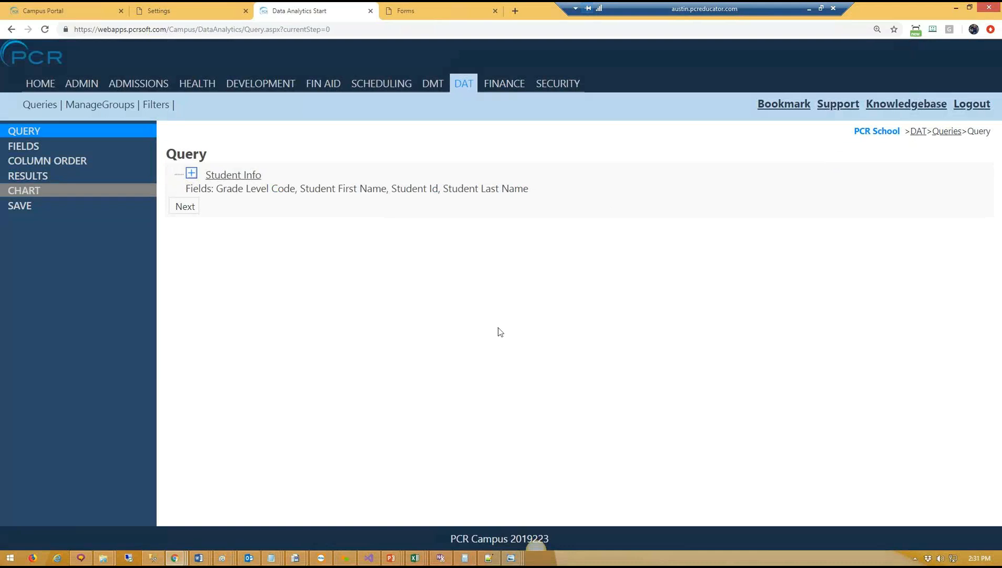
Step: Consult the workflow diagram in Photos, return to the browser and connect Student Info with the Customer Invoices table
left_click_drag(1, 226, 486, 1)
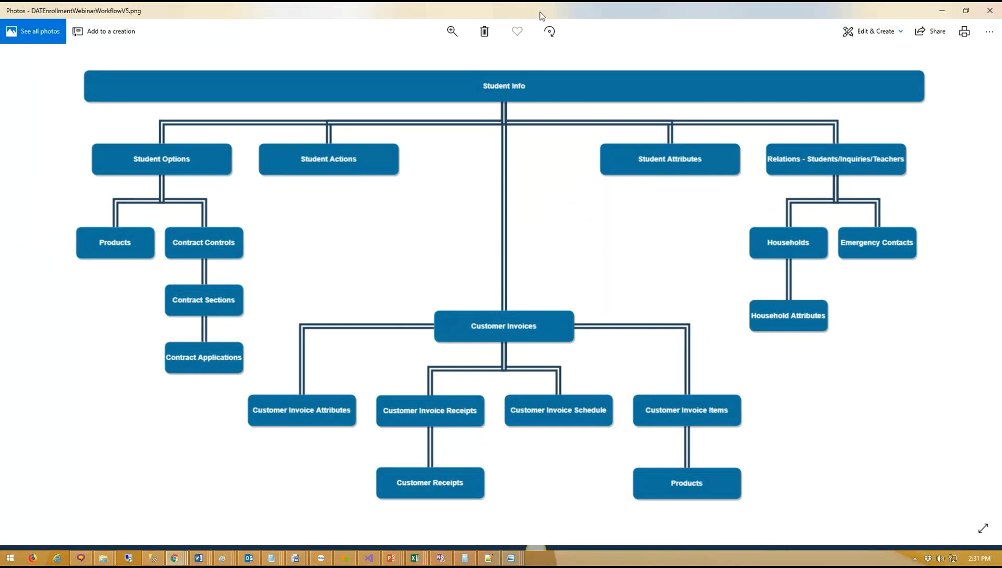
left_click(175, 558)
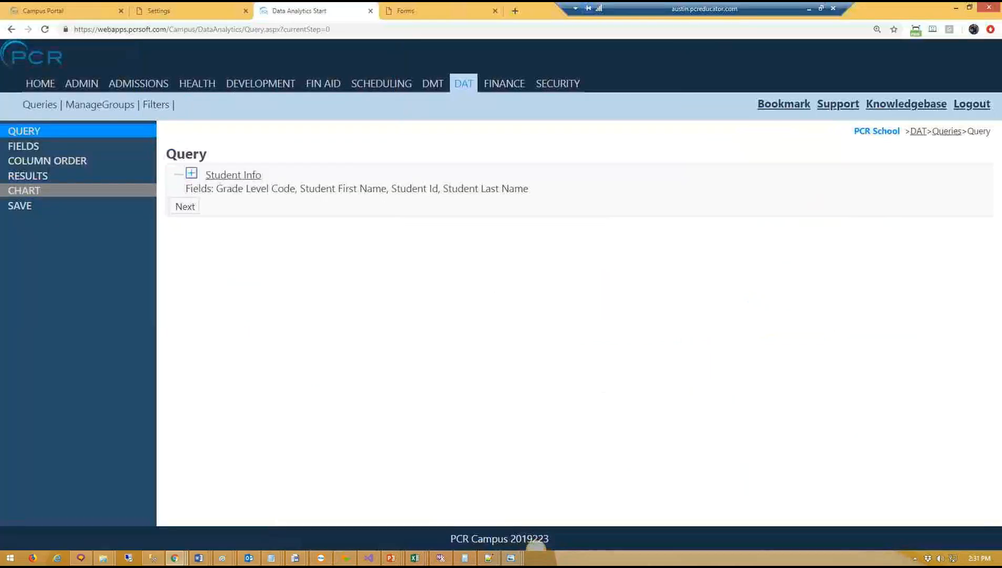
left_click(193, 177)
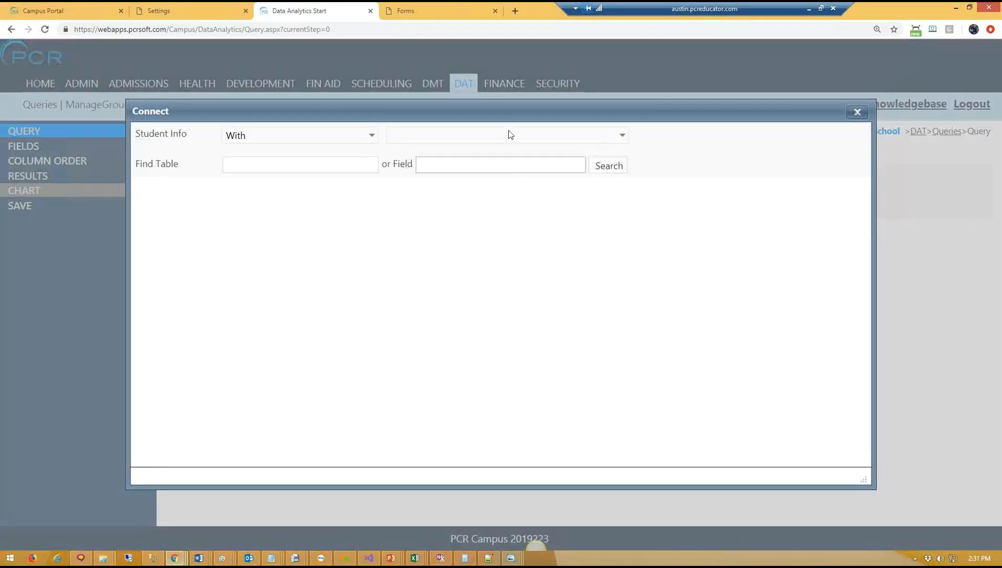
left_click(508, 134)
left_click(508, 134)
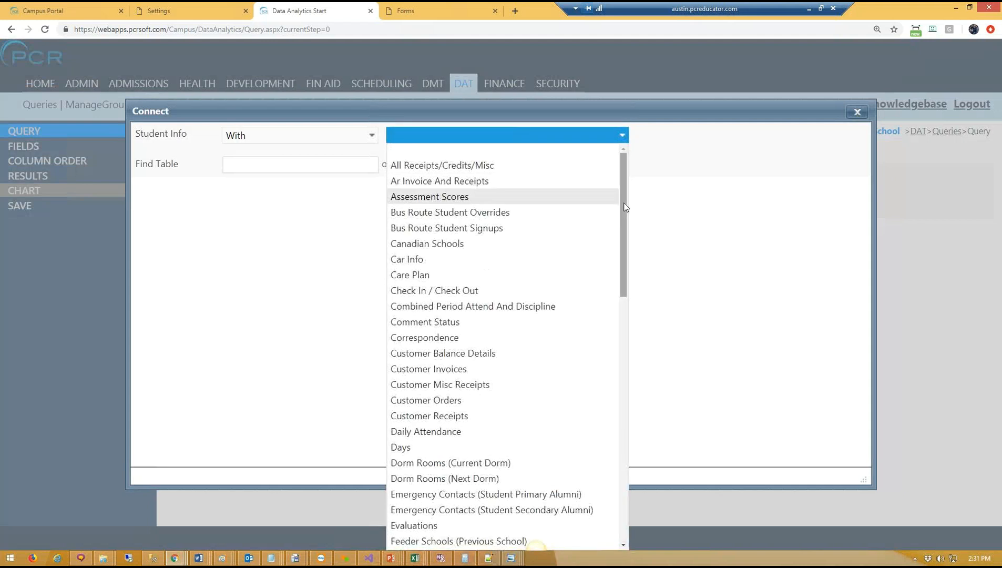
scroll(620, 235, "down", 3)
left_click_drag(621, 256, 622, 247)
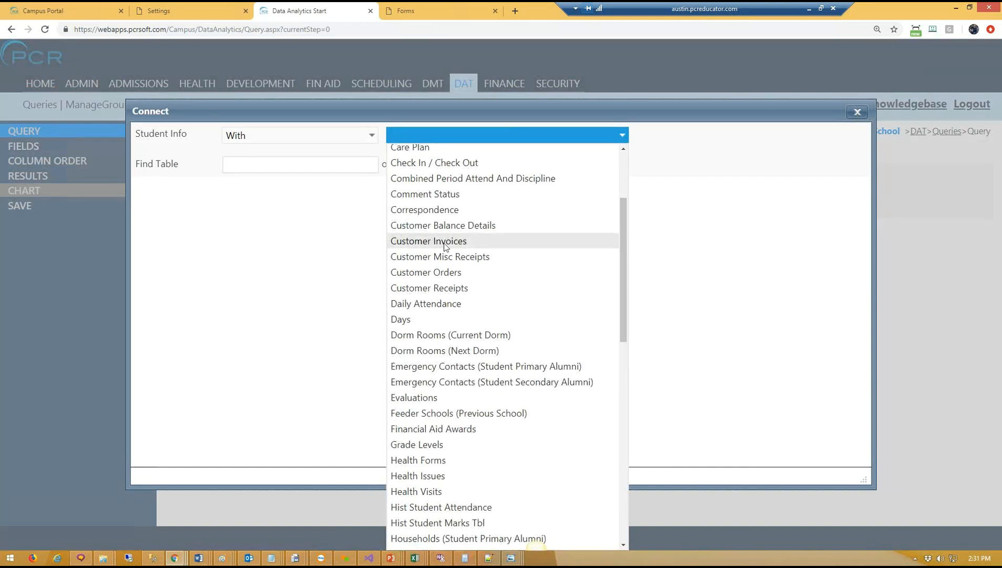
left_click(441, 243)
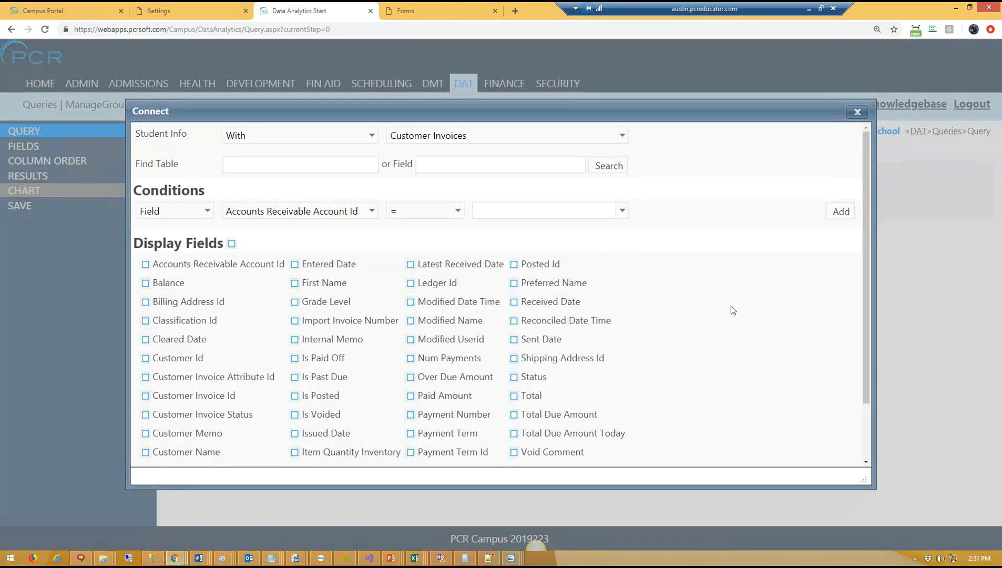
Step: Display Due Amount, Due Date, Is Paid Off, Issued Date, Paid Amount, Payment Term and Total from Customer Invoices, and save
scroll(733, 310, "down", 1)
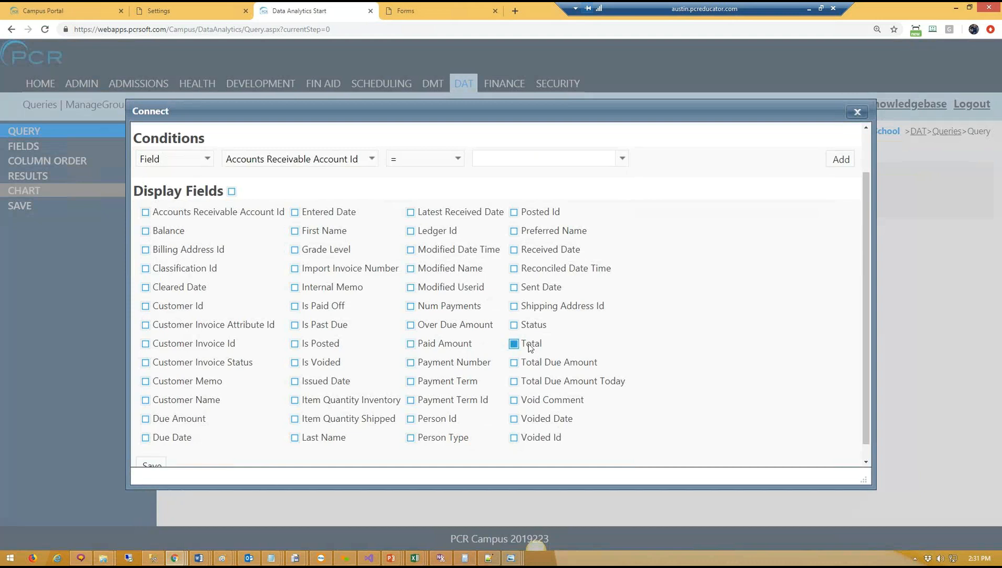
left_click(411, 380)
left_click(146, 438)
left_click(146, 420)
left_click(411, 344)
scroll(640, 368, "down", 1)
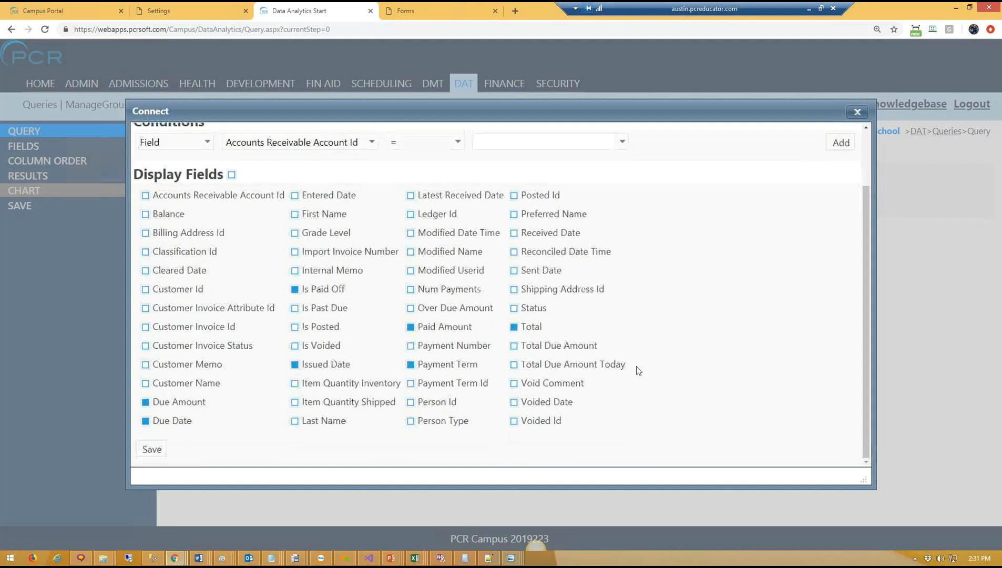
left_click(151, 449)
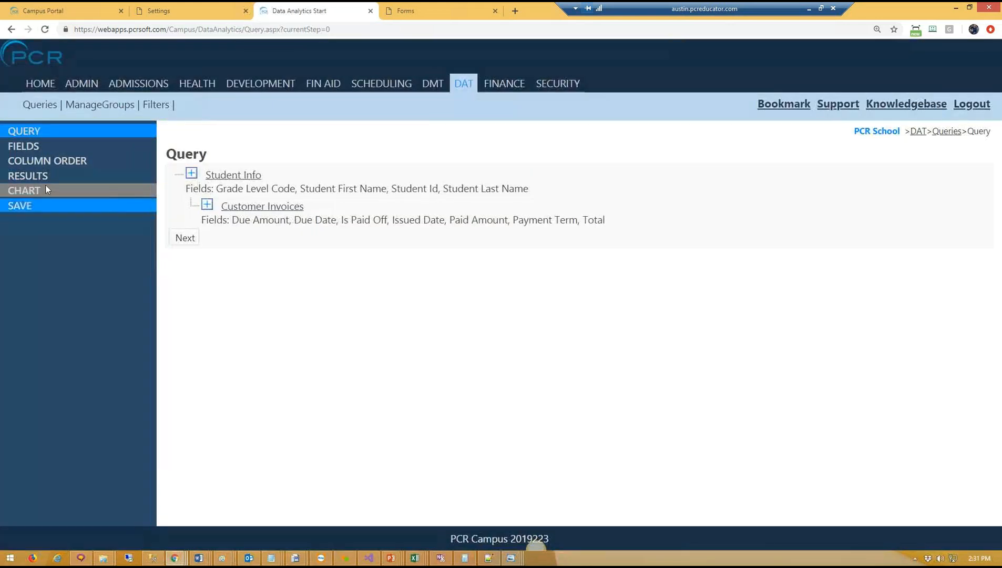
Step: View the invoice query's results and check the number of records retrieved
left_click(40, 176)
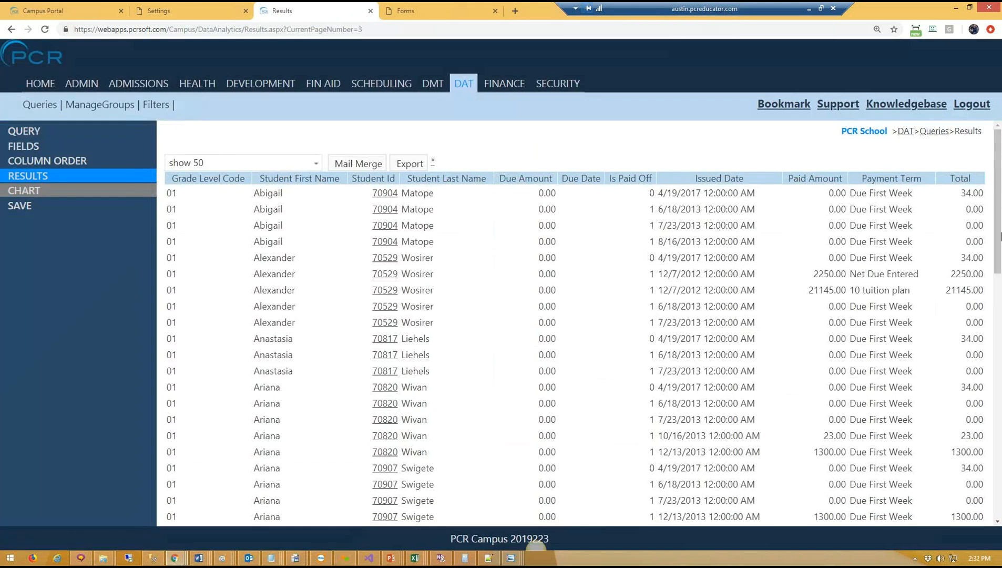
scroll(226, 353, "down", 13)
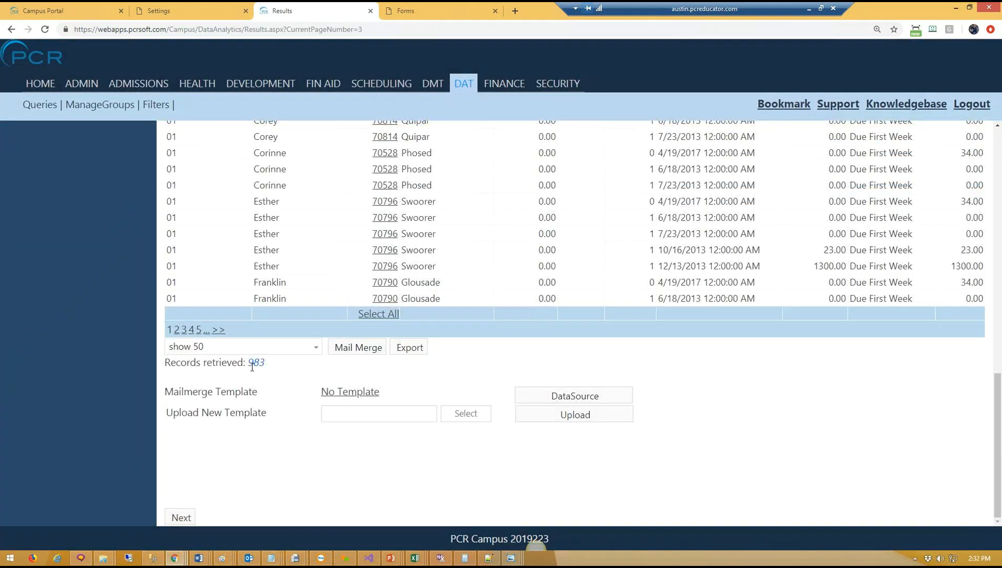
scroll(715, 221, "up", 13)
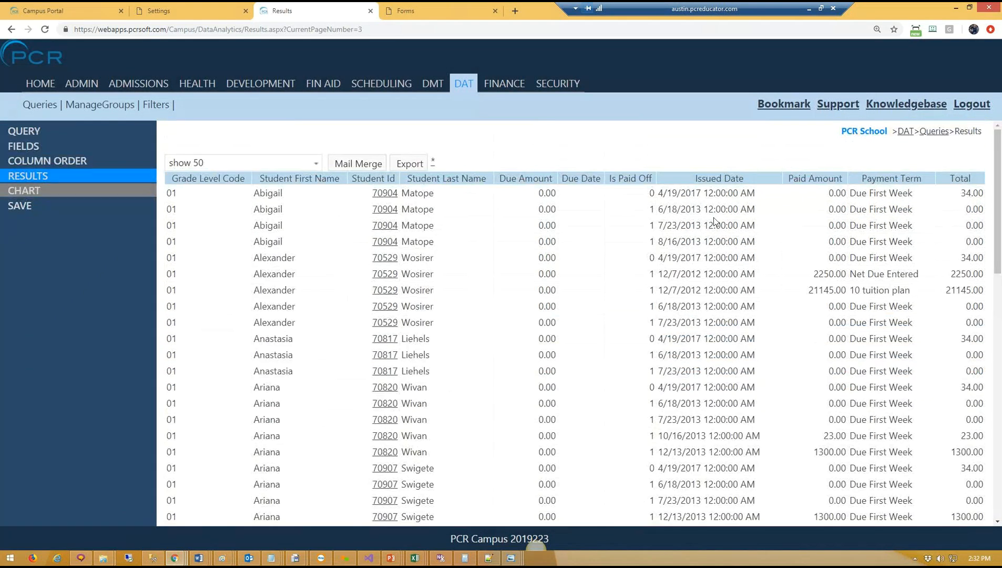
Step: Add Customer Memo to the Customer Invoices display fields and save the connection
left_click(42, 134)
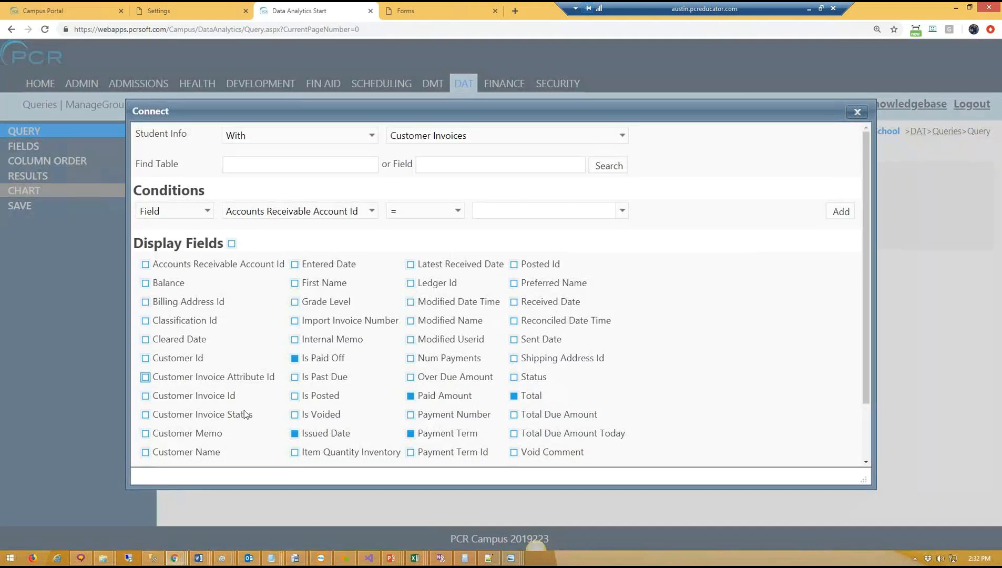
left_click(199, 433)
scroll(239, 377, "down", 2)
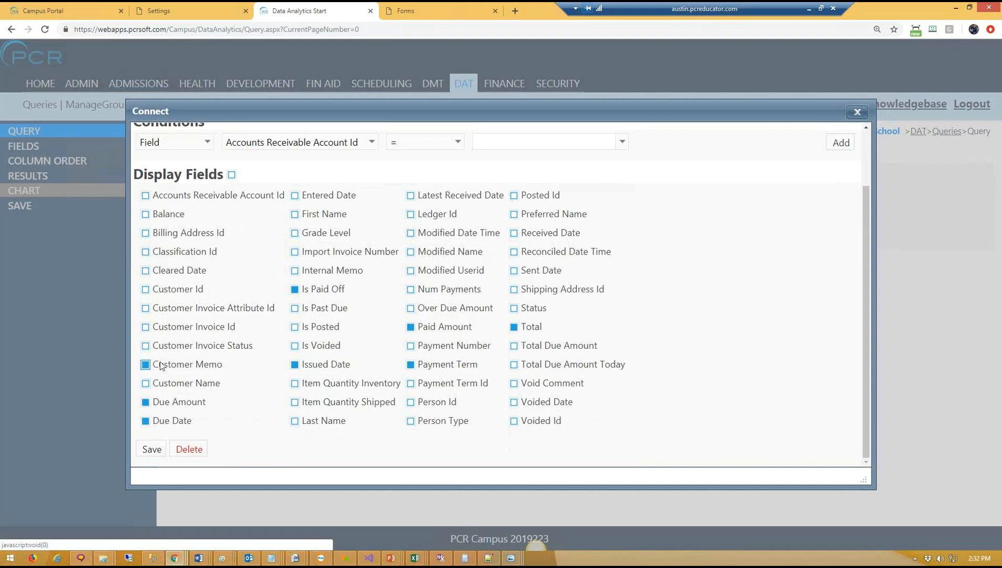
right_click(157, 452)
left_click(144, 452)
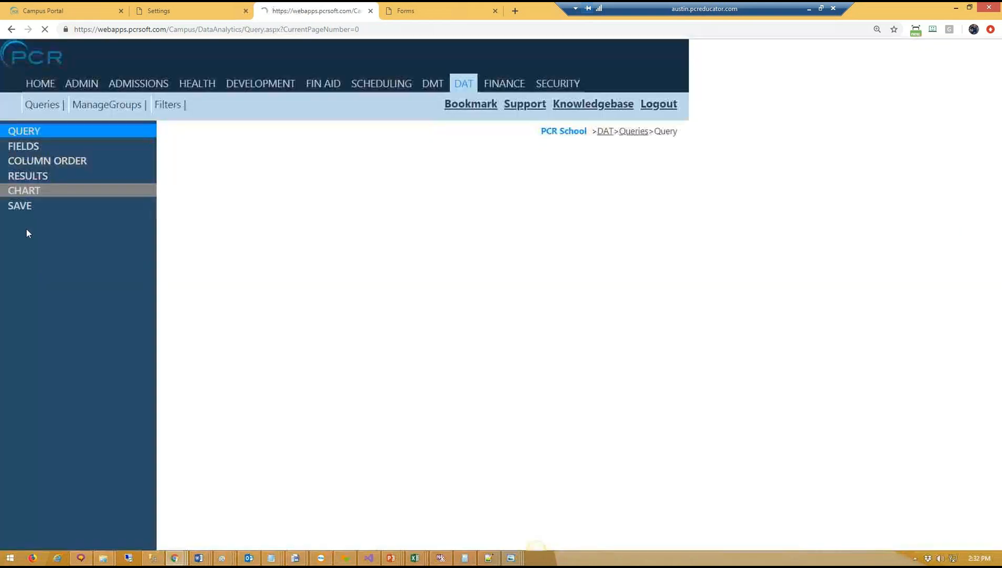
Step: View the query results and examine the record count and the Customer Memo entries for the invoices
left_click(28, 177)
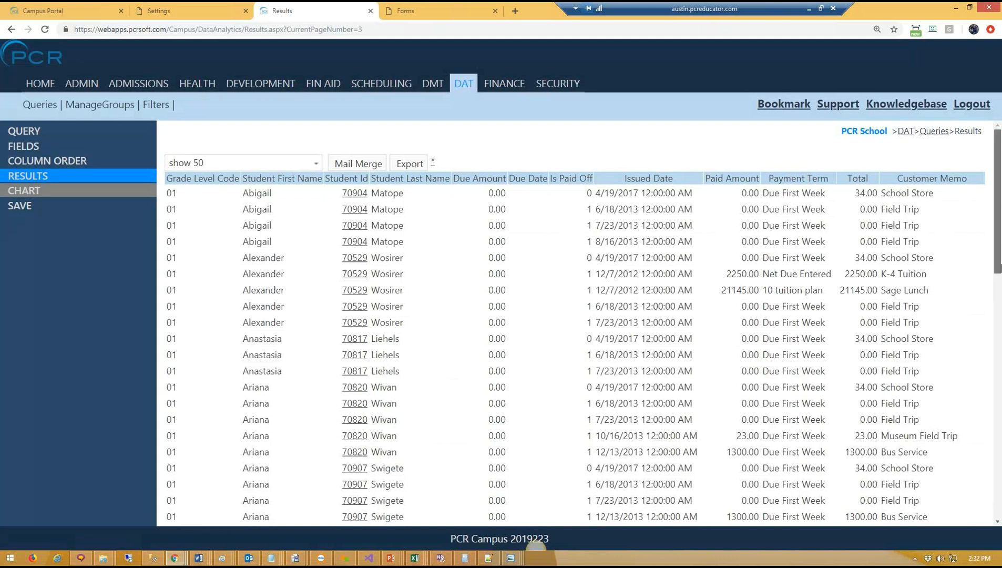
scroll(952, 284, "down", 10)
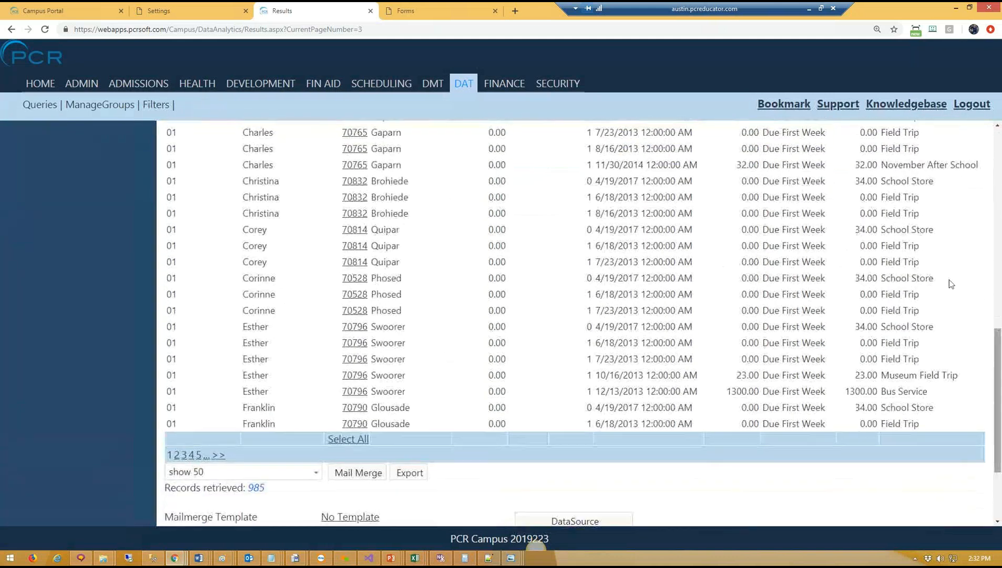
left_click_drag(249, 491, 276, 489)
left_click(278, 501)
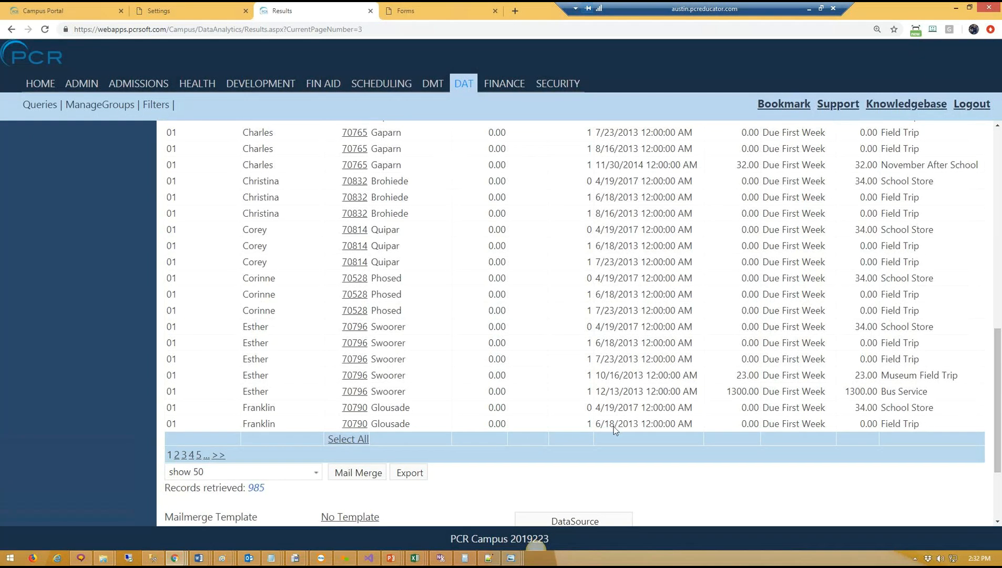
left_click_drag(1000, 398, 888, 200)
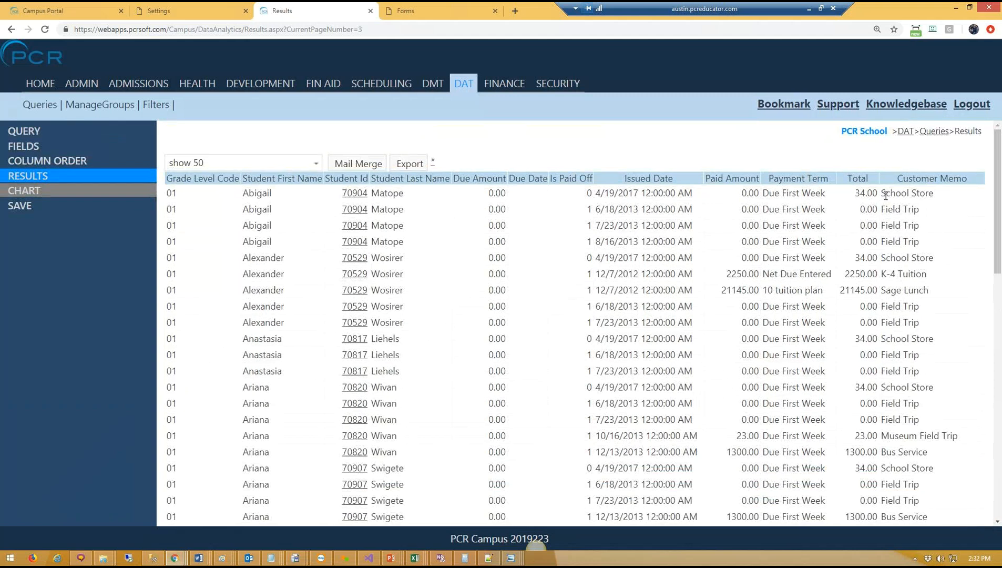
left_click_drag(939, 193, 887, 193)
left_click_drag(937, 218, 888, 210)
left_click_drag(999, 249, 1001, 301)
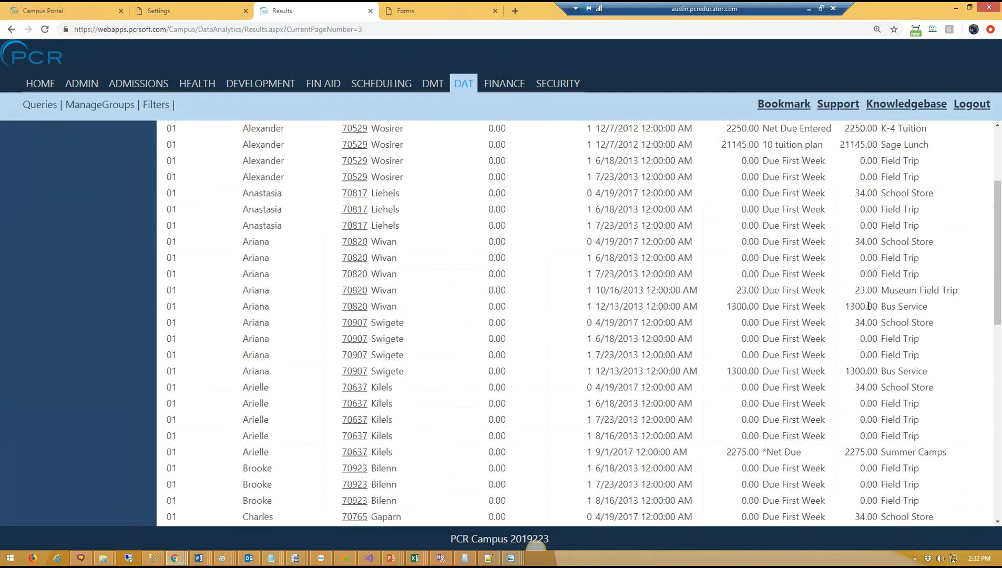
left_click_drag(869, 306, 937, 308)
left_click_drag(998, 320, 998, 365)
left_click_drag(887, 324, 968, 224)
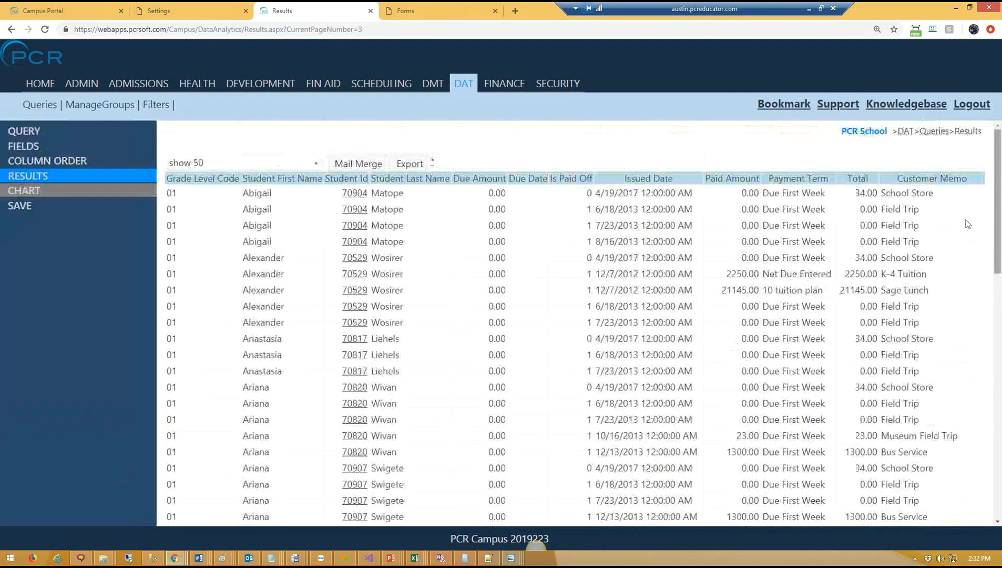
Step: Return to the query, consult the workflow diagram in Photos, and connect Customer Invoices with Customer Invoice Attributes in the browser
left_click(72, 135)
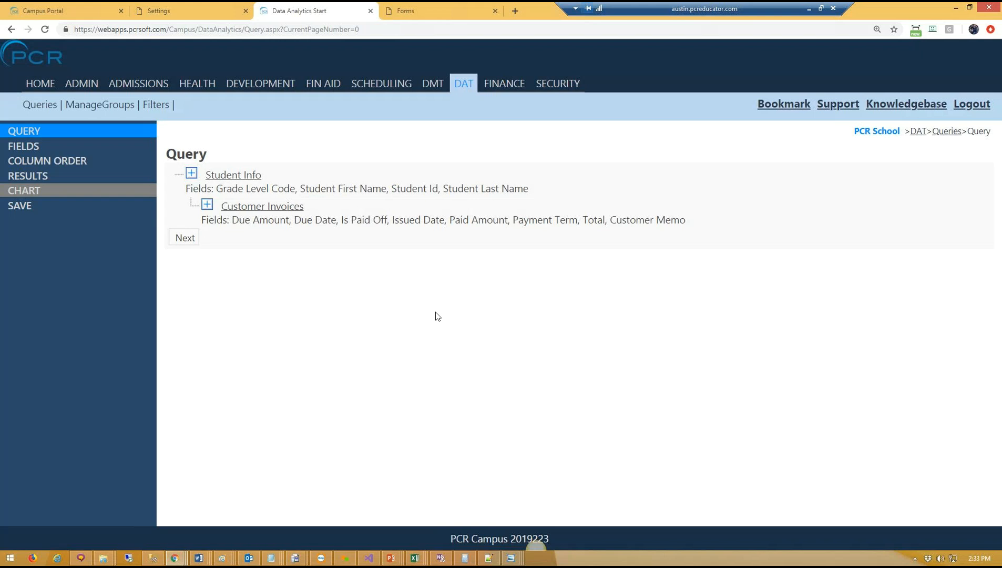
left_click_drag(362, 156, 469, 2)
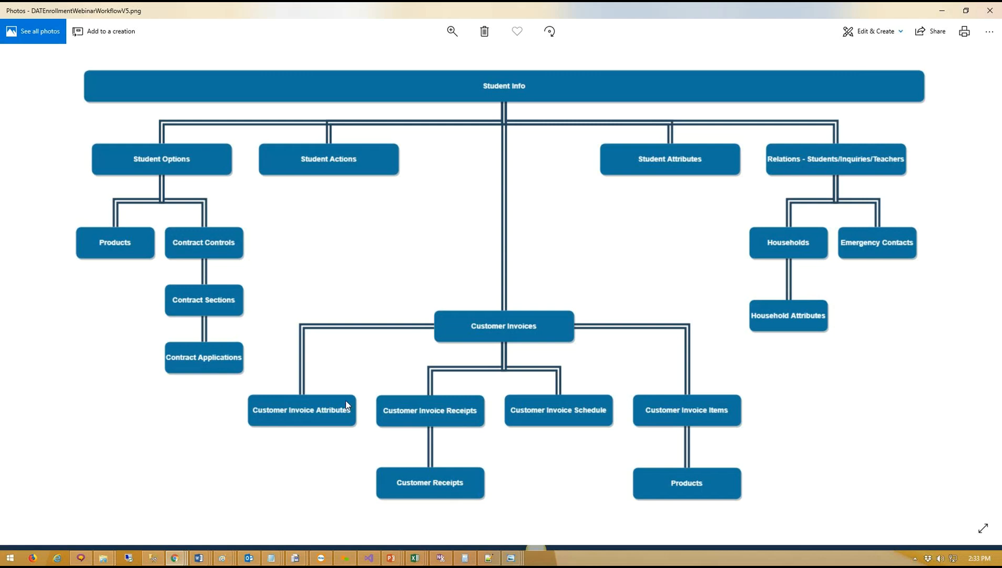
left_click_drag(522, 7, 1, 368)
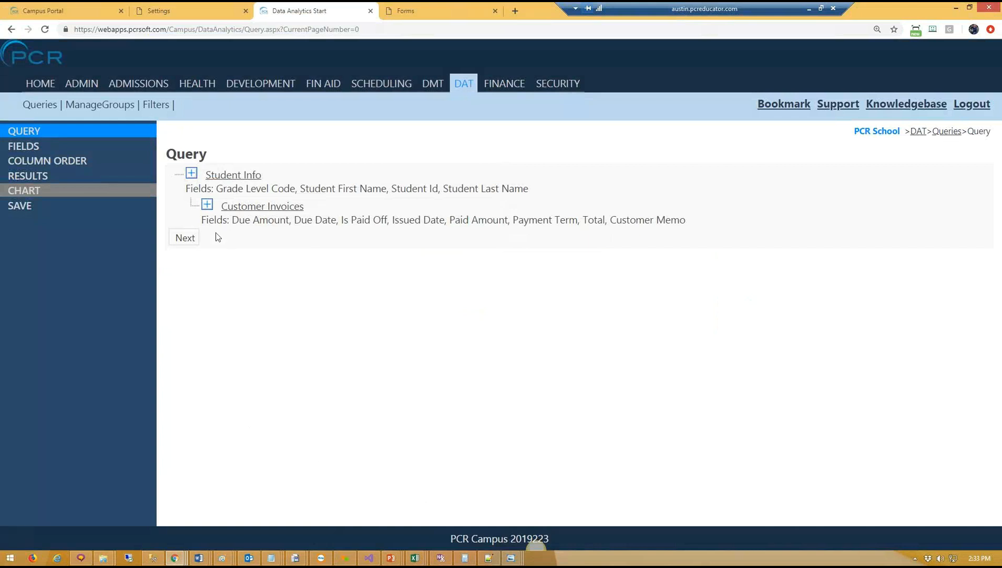
left_click(207, 205)
left_click(485, 132)
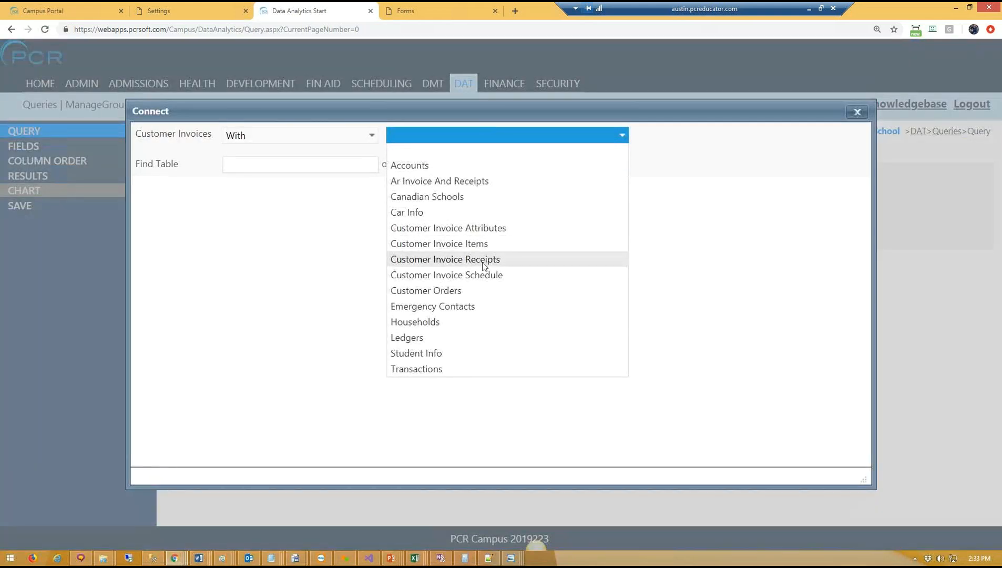
left_click(476, 229)
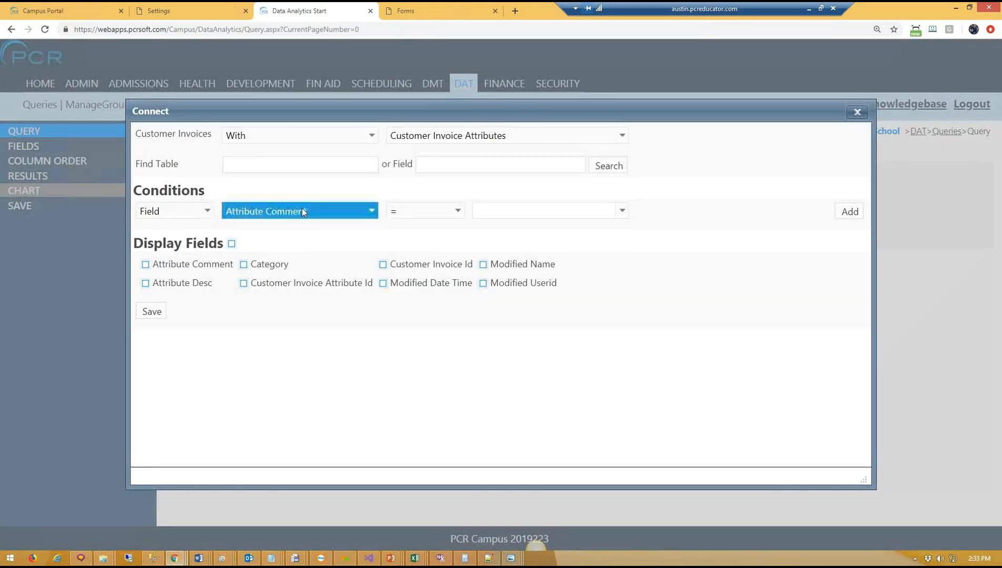
Step: Add the condition Attribute Desc = Contract 2019/2020 to Customer Invoice Attributes and save the connection
left_click(303, 211)
left_click(289, 243)
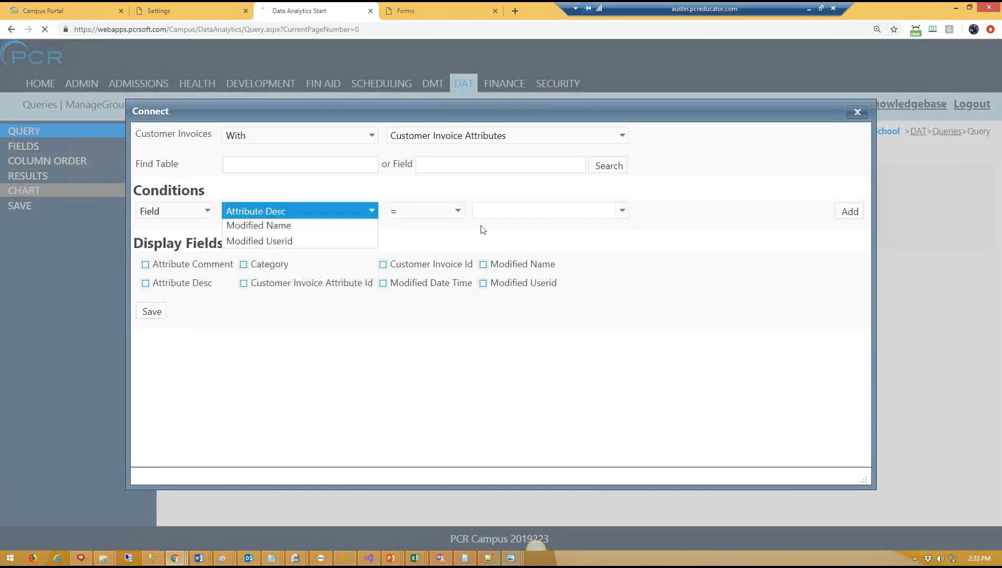
left_click(529, 210)
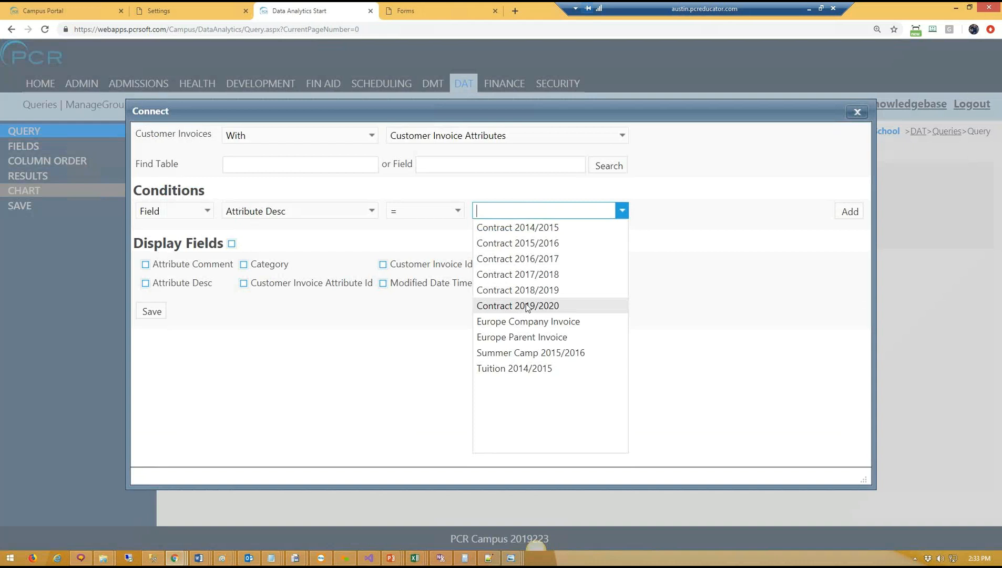
left_click(527, 306)
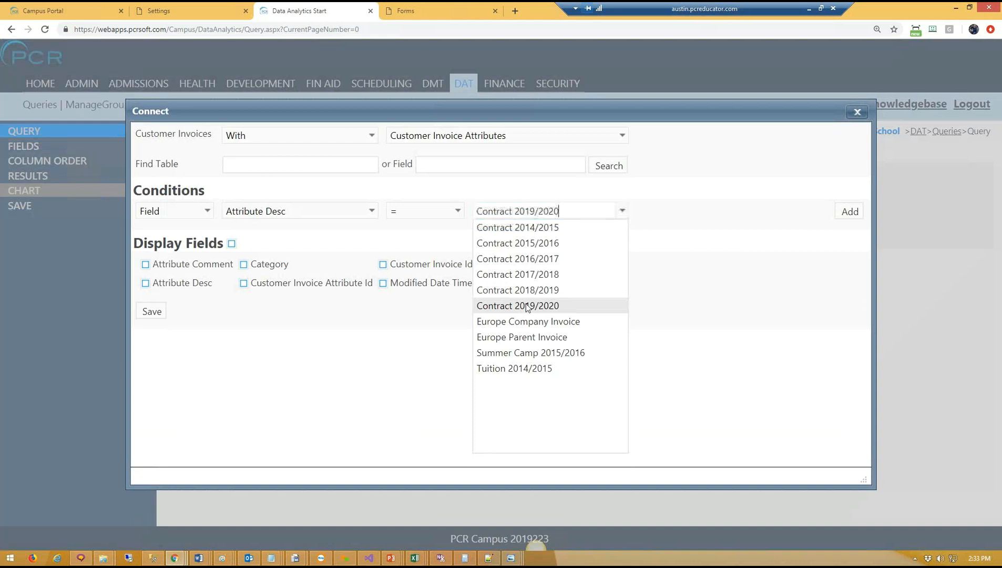
left_click(849, 211)
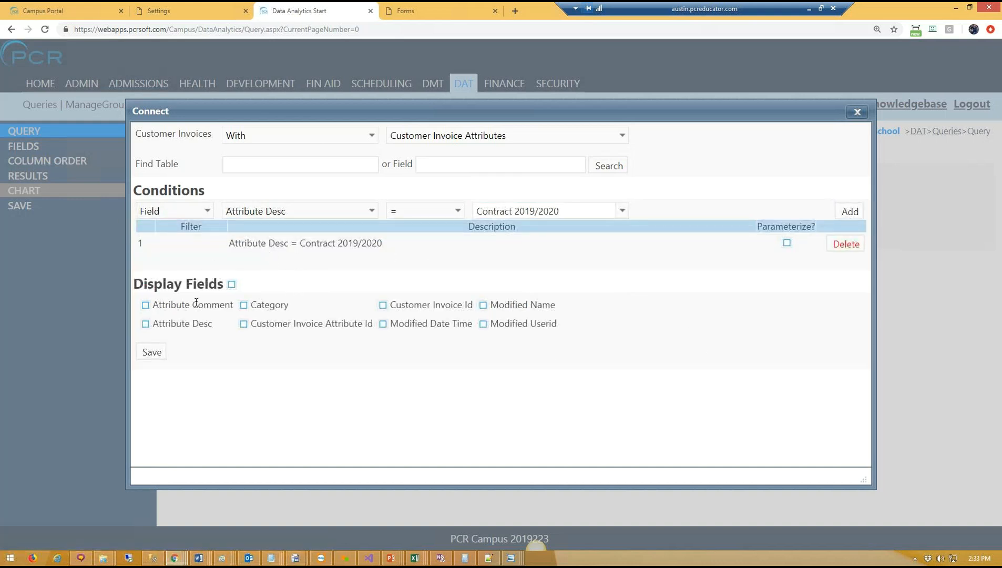
left_click(153, 352)
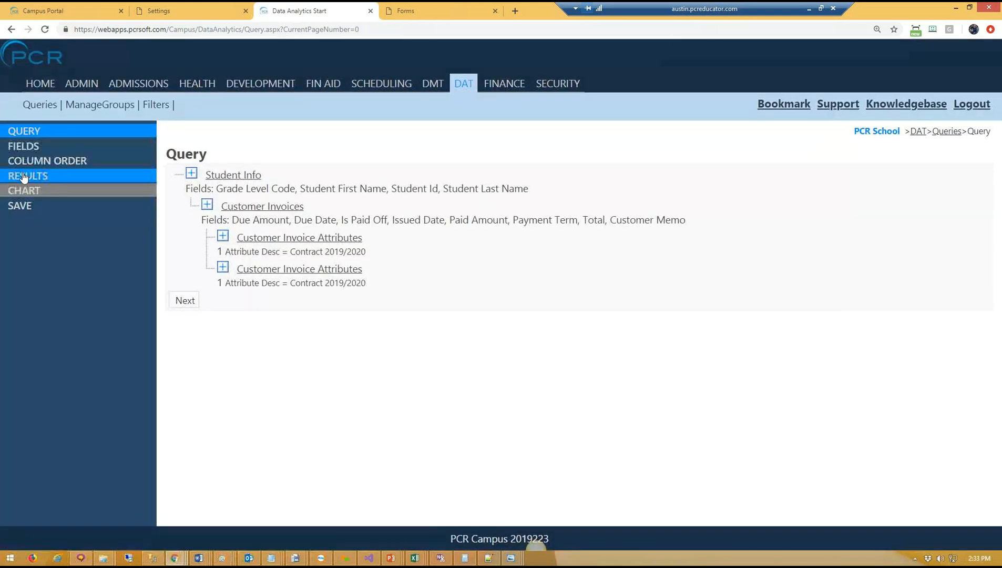
Step: Check the filtered results, return to the query and delete the duplicate Customer Invoice Attributes connection
left_click(24, 176)
left_click(55, 134)
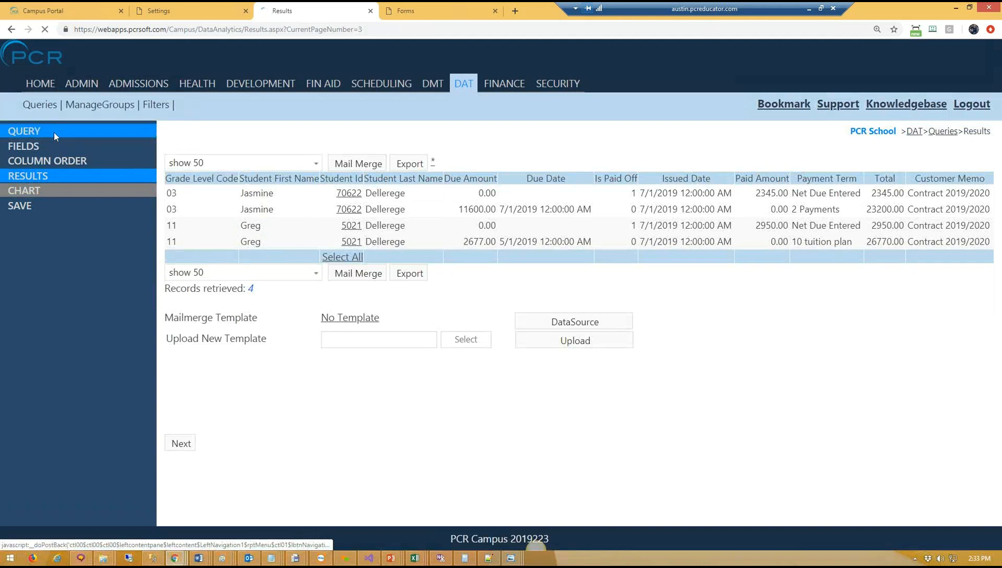
left_click(289, 269)
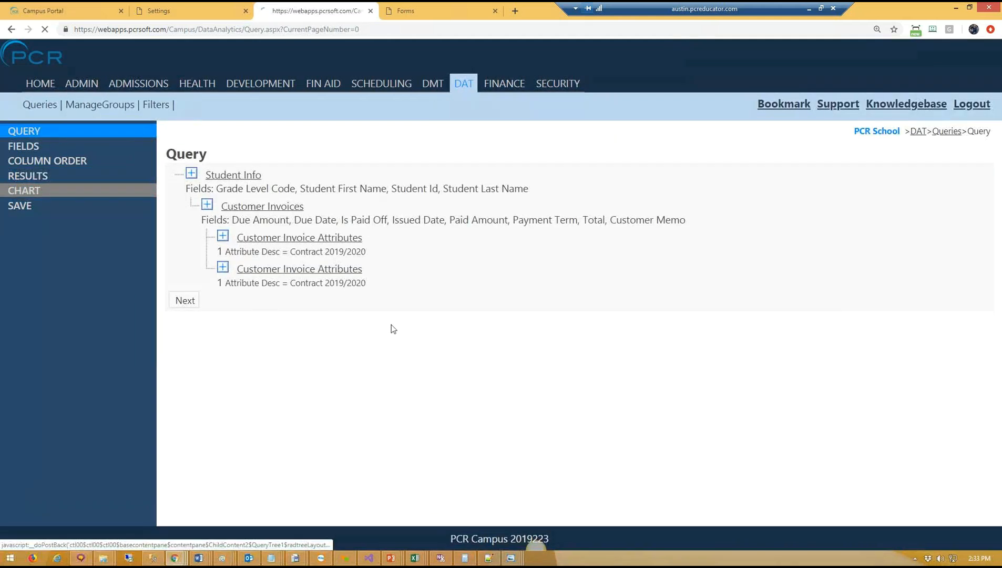
left_click(190, 352)
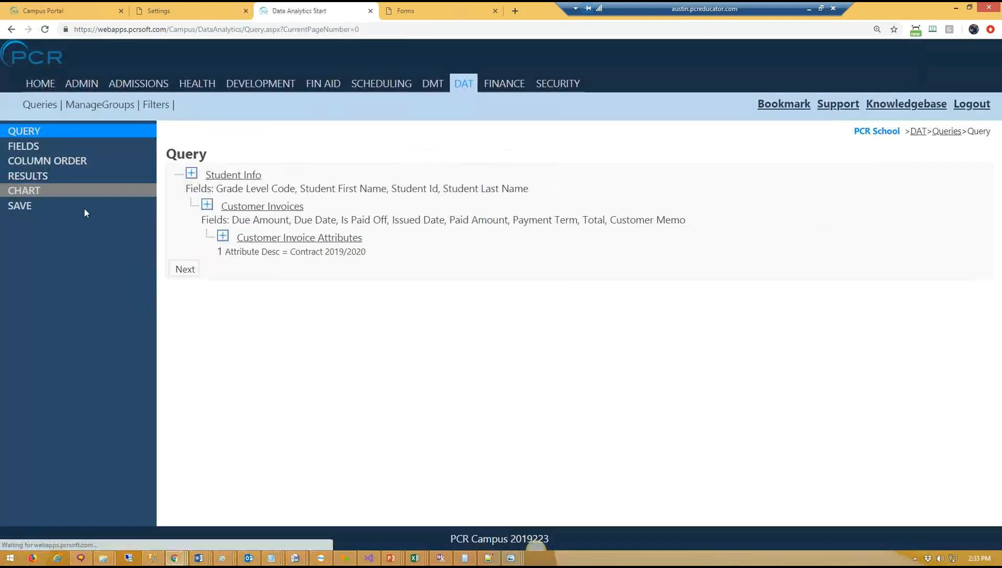
Step: Review the Contract 2019/2020 invoice results and compare them with the query structure
left_click(42, 179)
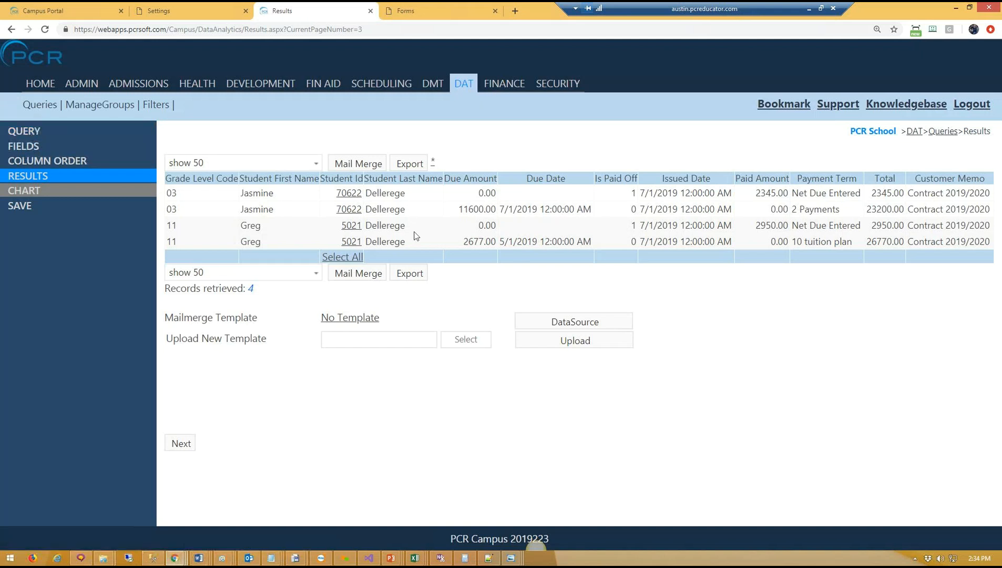
left_click(20, 130)
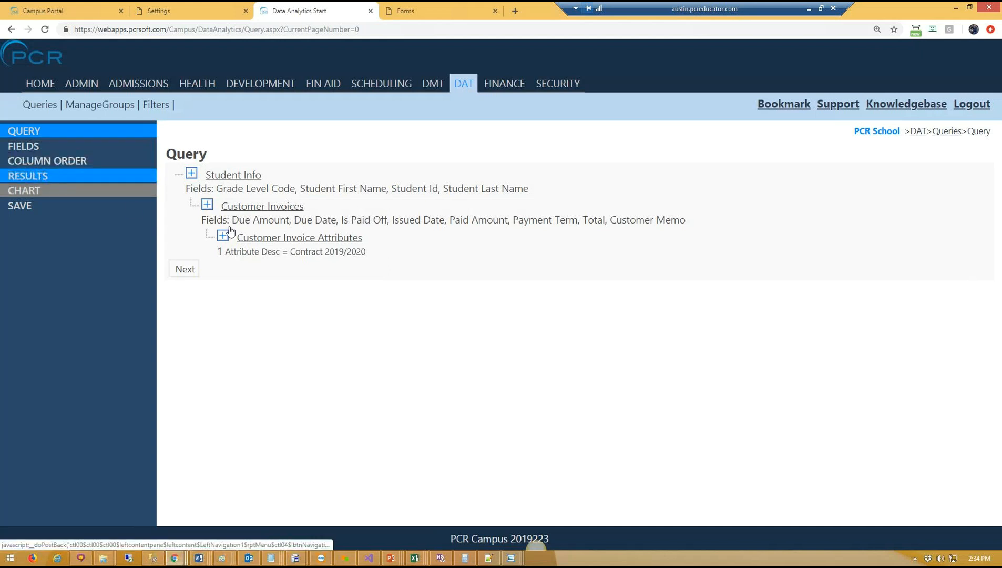
left_click(57, 182)
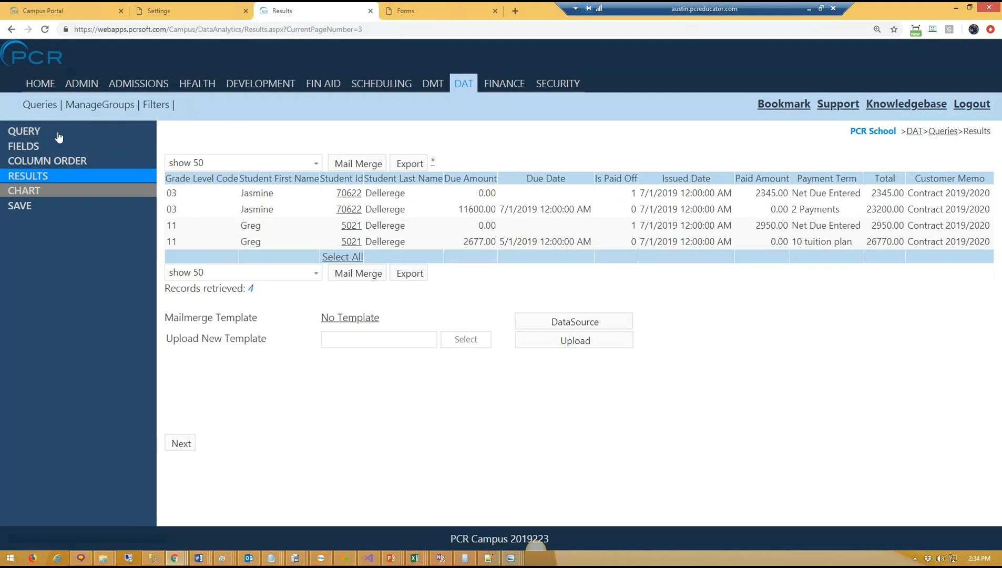
Step: Reorder the Student Info columns to Student Last Name, Student First Name, Grade Level Code and Student Id
left_click(46, 161)
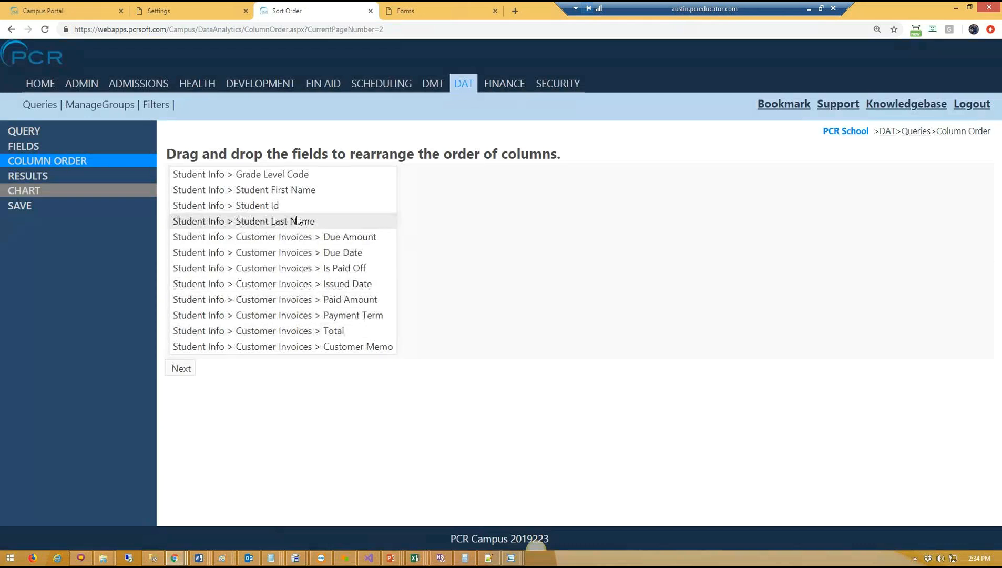
right_click(303, 196)
left_click_drag(297, 220, 305, 184)
left_click(269, 222)
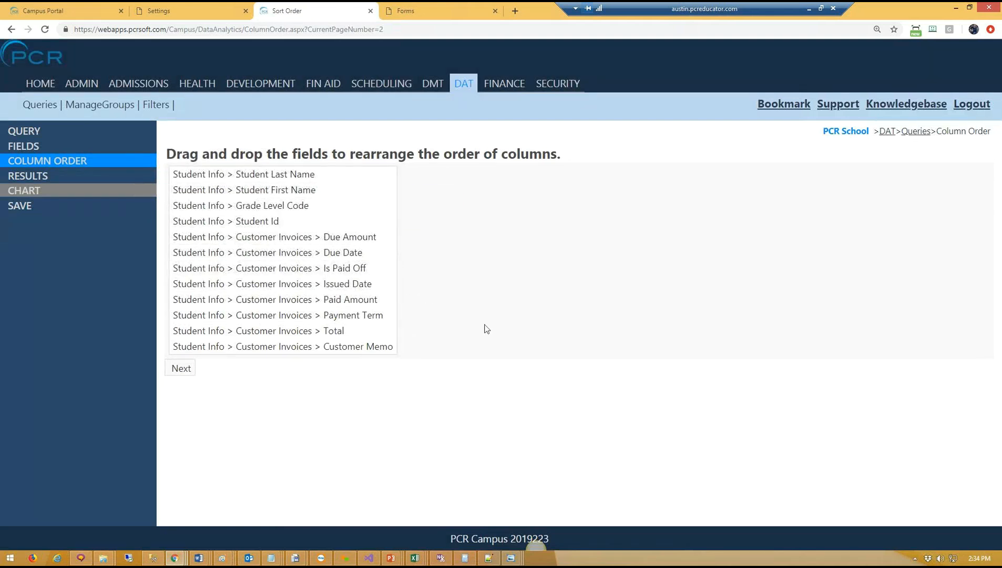
Step: Order the invoice columns as Customer Memo, Total, Issued Date, Due Date, Due Amount, Is Paid Off, Paid Amount, Payment Term, and continue to results
left_click_drag(342, 330, 352, 228)
left_click_drag(362, 347, 364, 232)
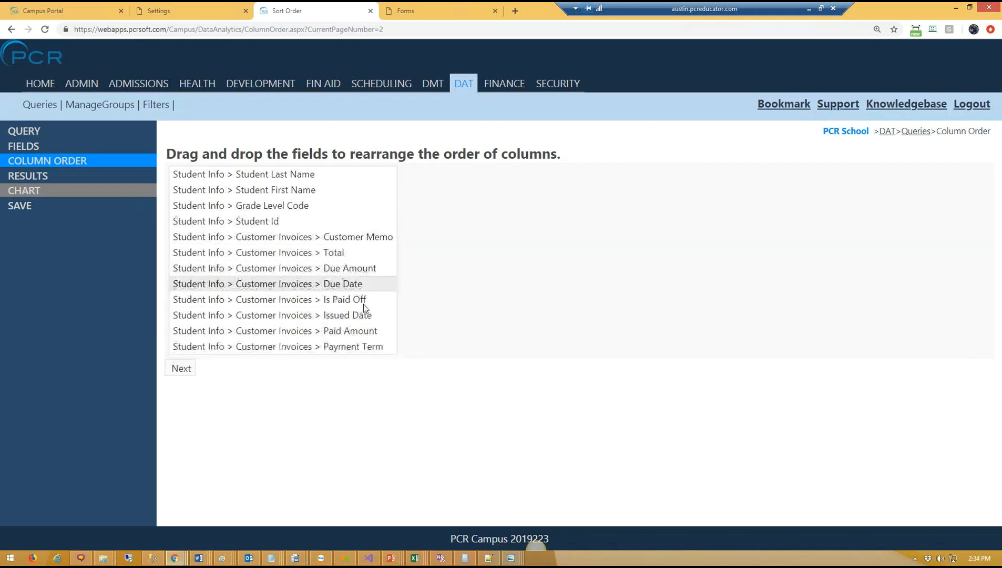
left_click_drag(367, 286, 365, 268)
left_click_drag(337, 316, 347, 269)
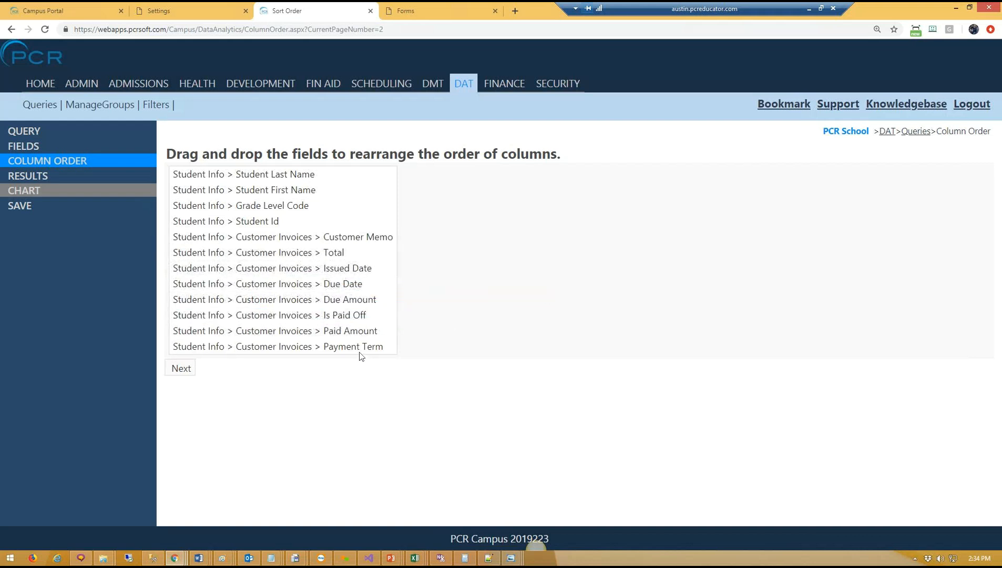
left_click_drag(368, 343, 388, 365)
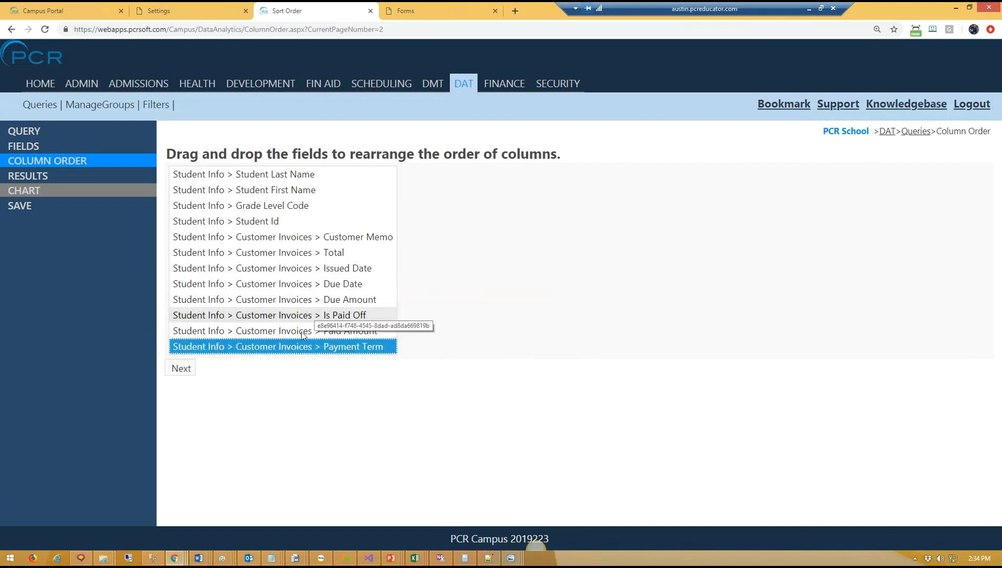
left_click(182, 373)
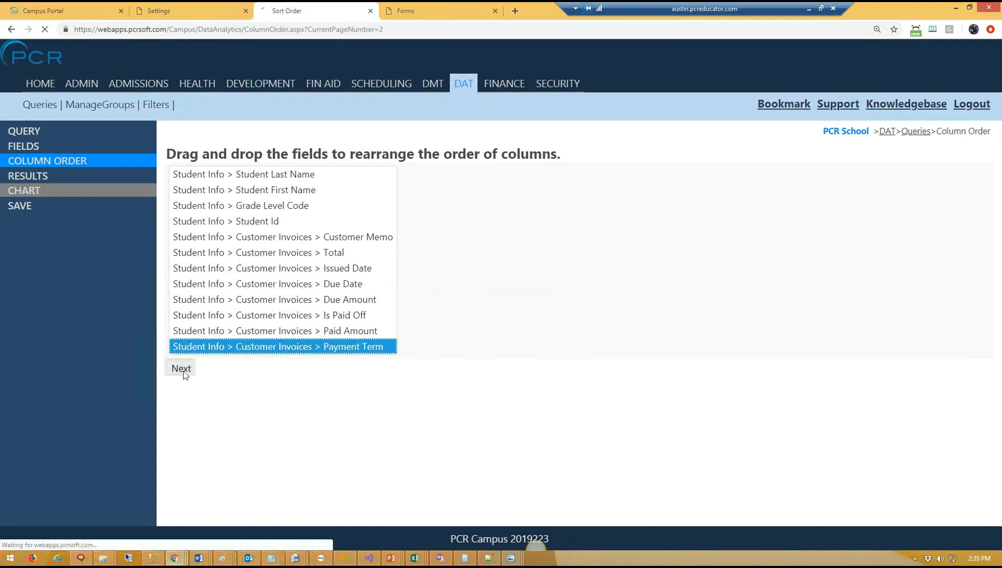
Step: Set the display format of the invoice Due Amount field to ($1.23) and of Due Date to 1/15/2019
left_click(29, 149)
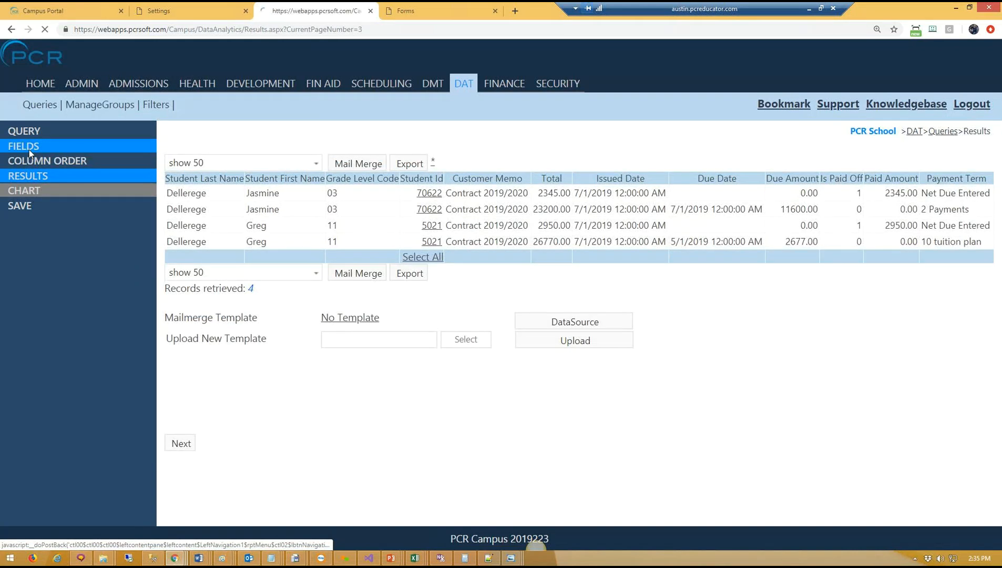
left_click_drag(1000, 321, 1000, 361)
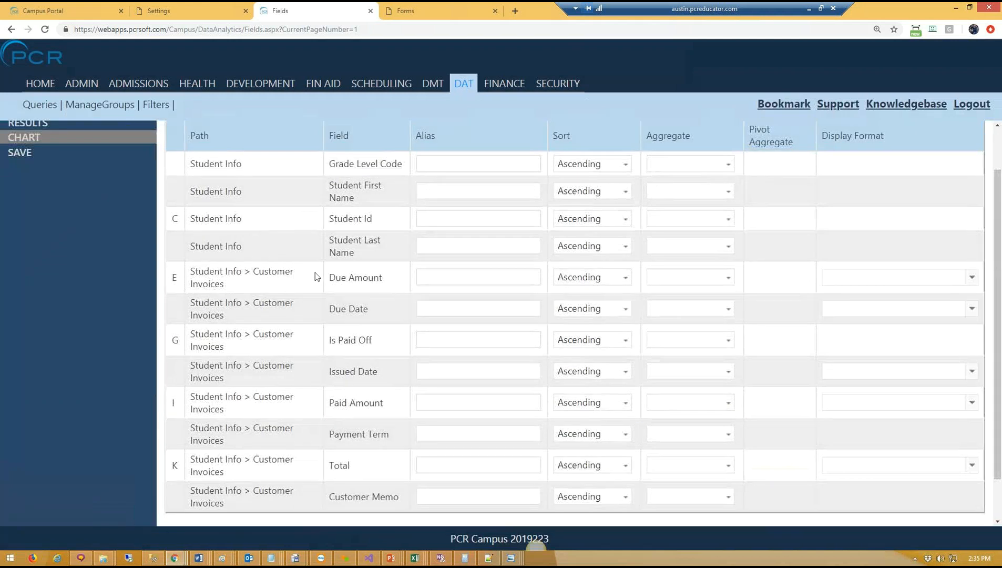
left_click(834, 277)
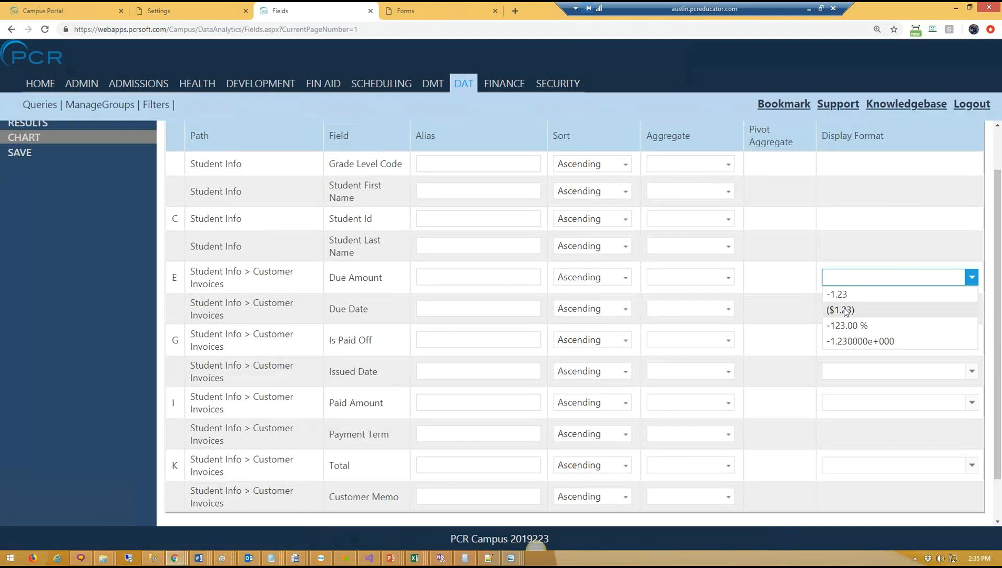
left_click(845, 310)
left_click(923, 313)
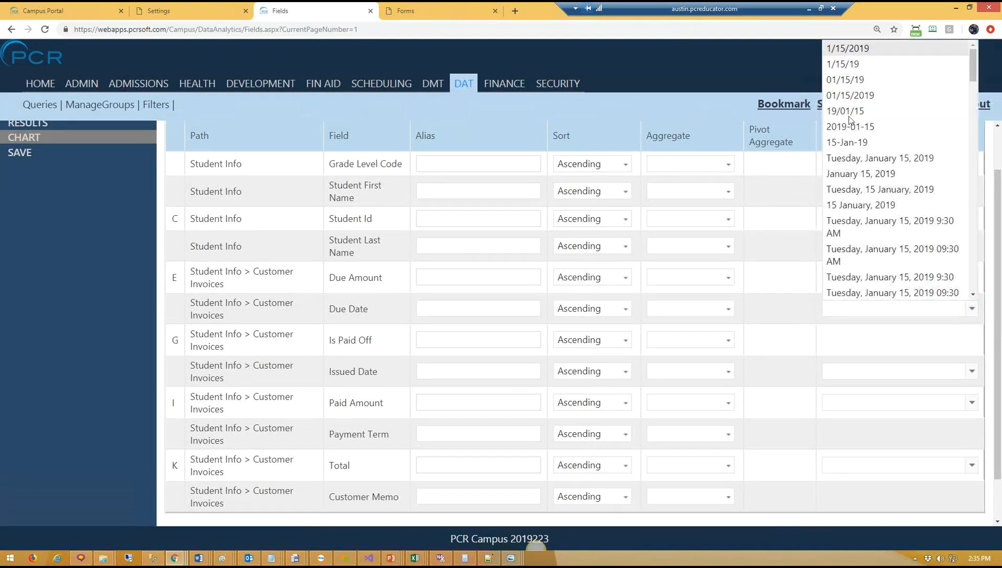
left_click(860, 49)
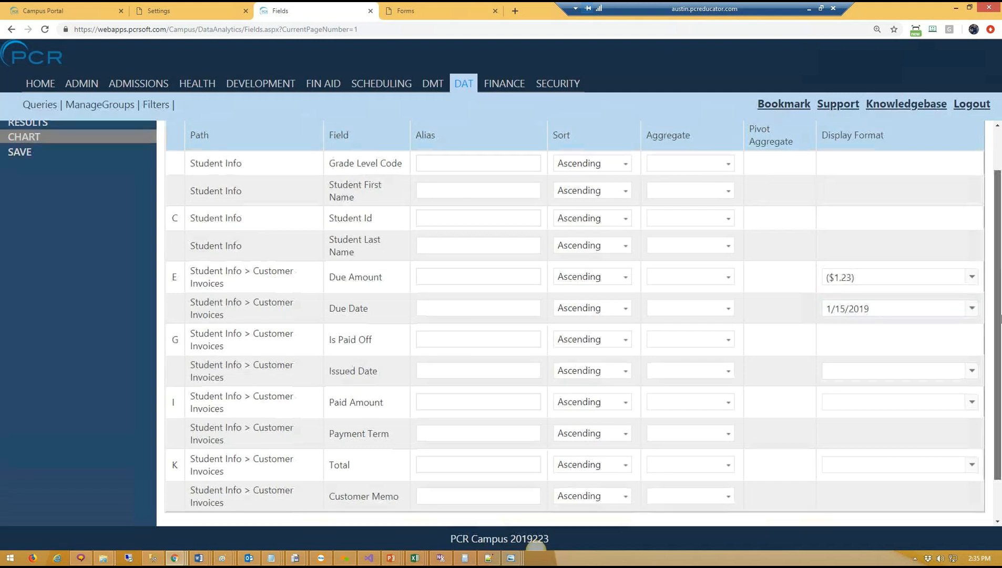
Step: Format Issued Date as 1/15/2019 and both Paid Amount and Total as ($1.23), and save the field settings
scroll(857, 351, "down", 2)
left_click(864, 320)
left_click(860, 52)
left_click(856, 354)
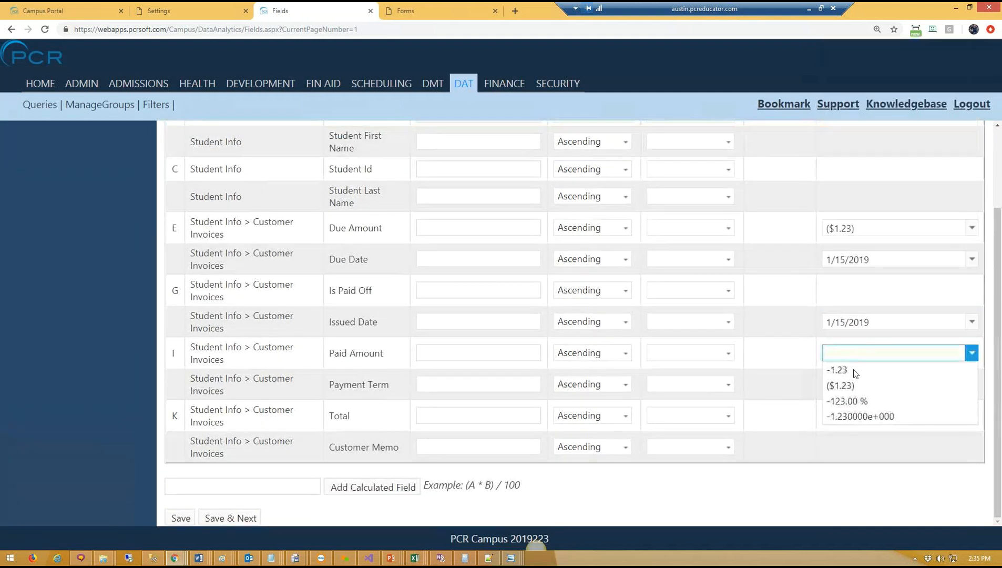
left_click(857, 385)
left_click(862, 419)
left_click(847, 447)
left_click(180, 518)
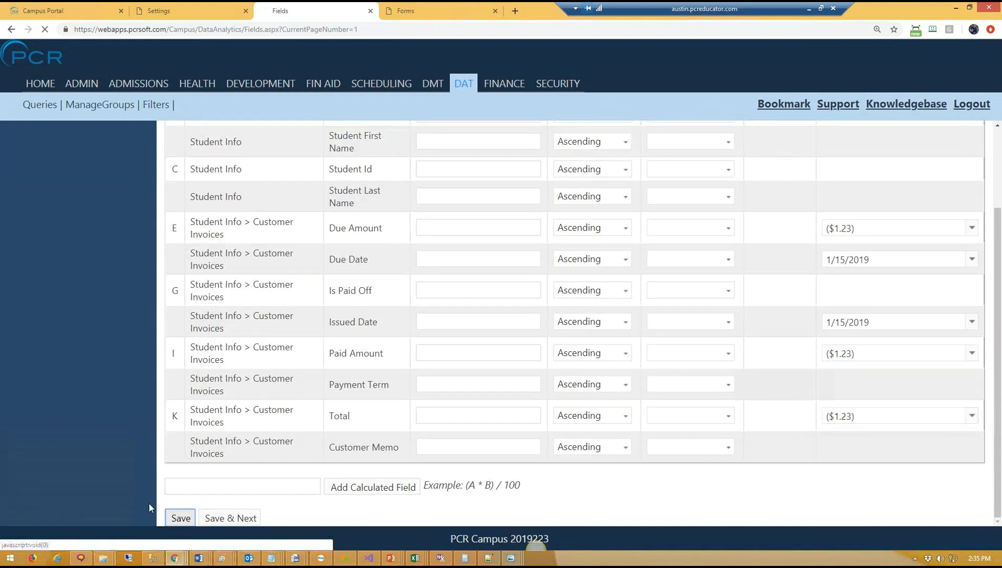
Step: Review the formatted invoice results, examining the issued dates, totals and payment term of each Contract 2019/2020 invoice
left_click(30, 179)
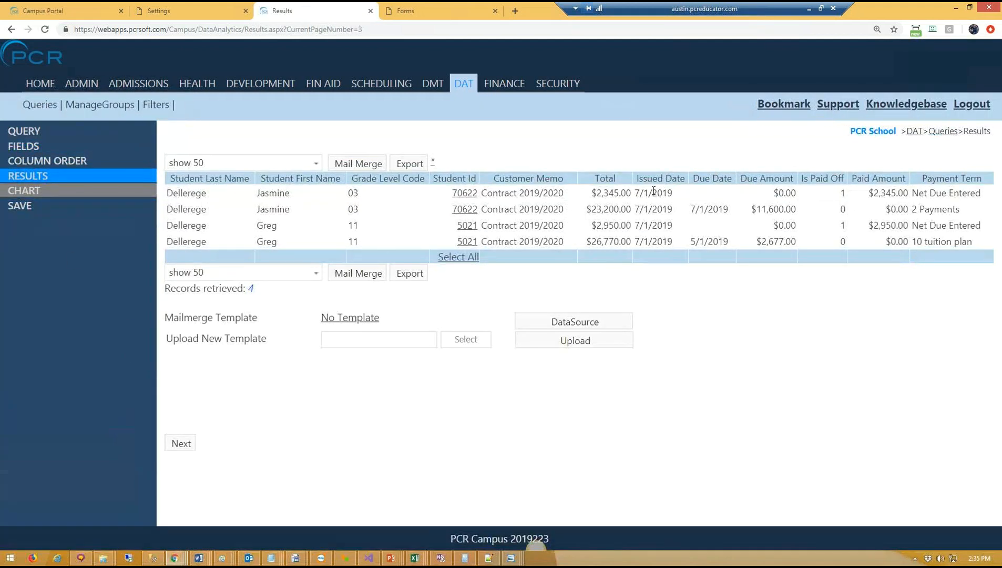
left_click_drag(638, 192, 673, 192)
right_click(671, 190)
left_click(605, 208)
left_click_drag(912, 193, 990, 195)
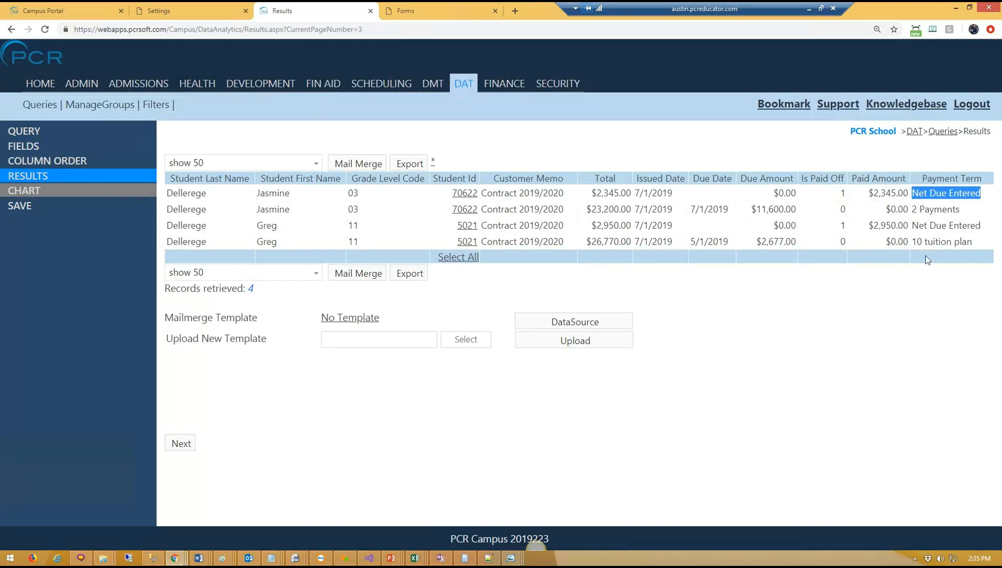
left_click_drag(915, 210, 959, 217)
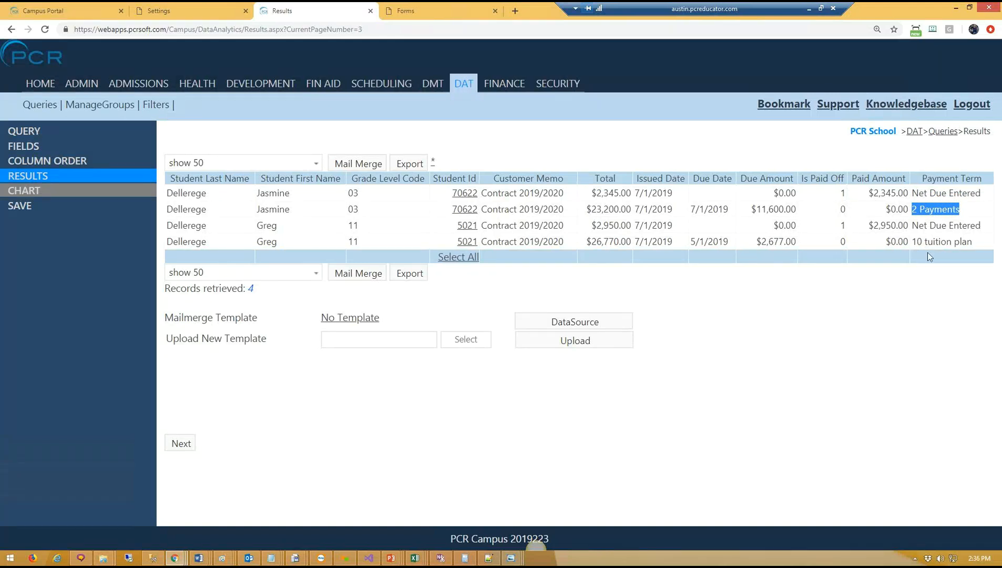
left_click_drag(919, 244, 979, 246)
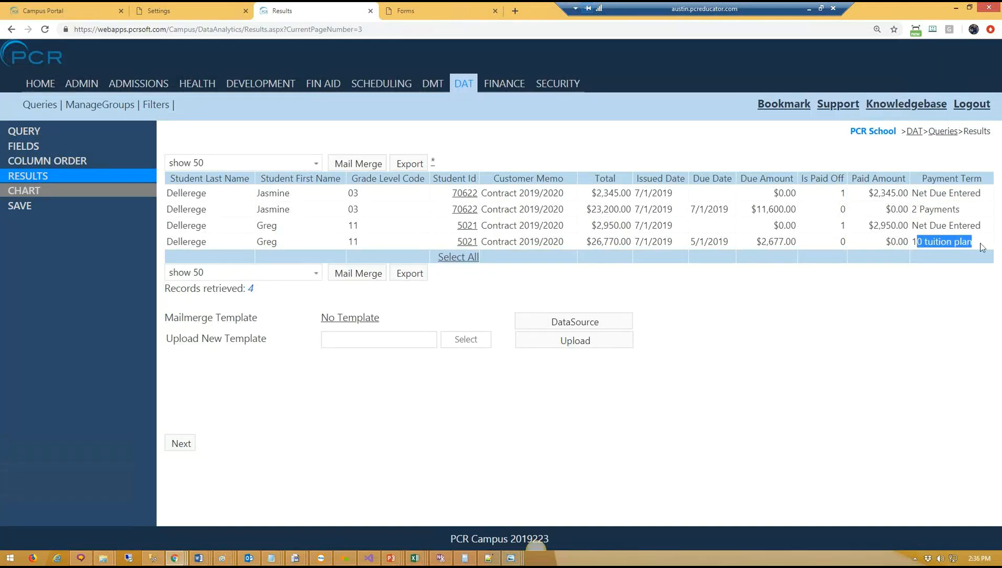
left_click(956, 307)
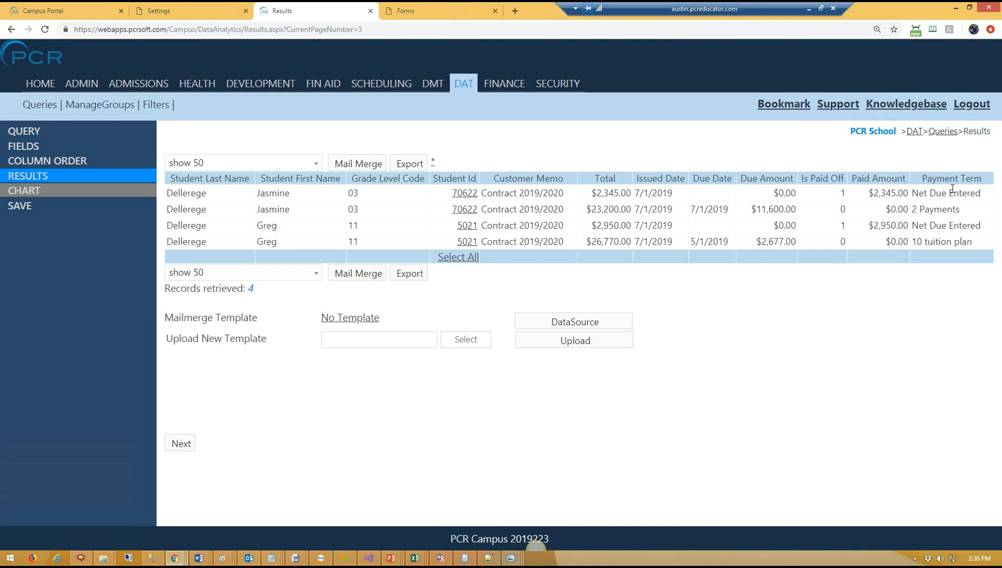
left_click_drag(978, 193, 662, 195)
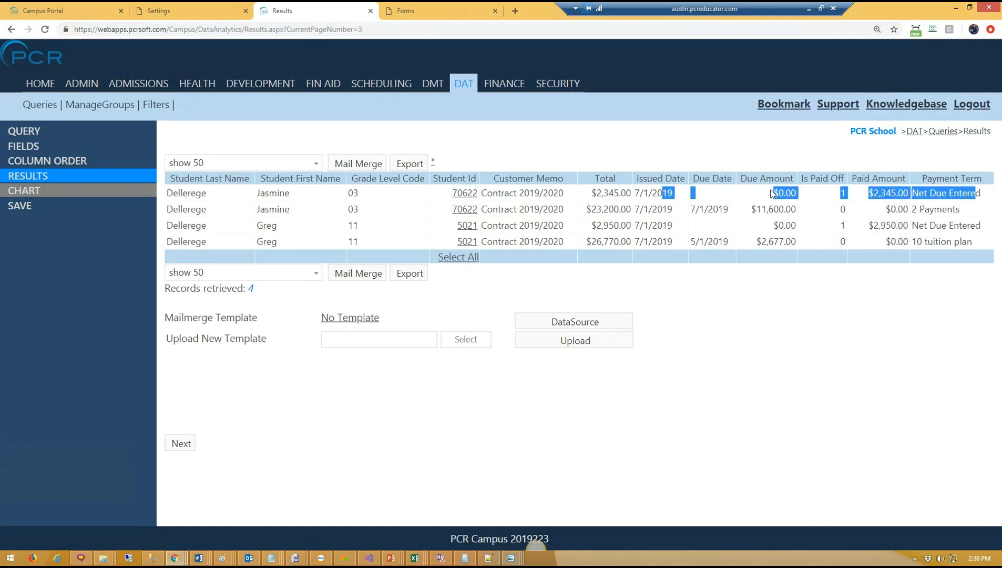
left_click(918, 320)
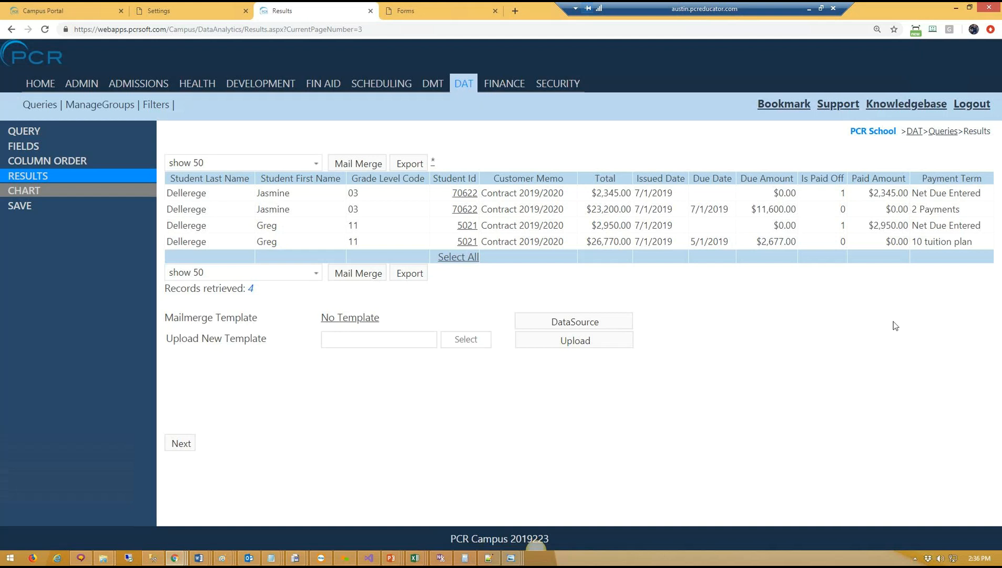
Step: Check the table diagram and connect Customer Invoices with Customer Invoice Items in the query, displaying the Quantity * Price field
left_click_drag(0, 305, 448, 3)
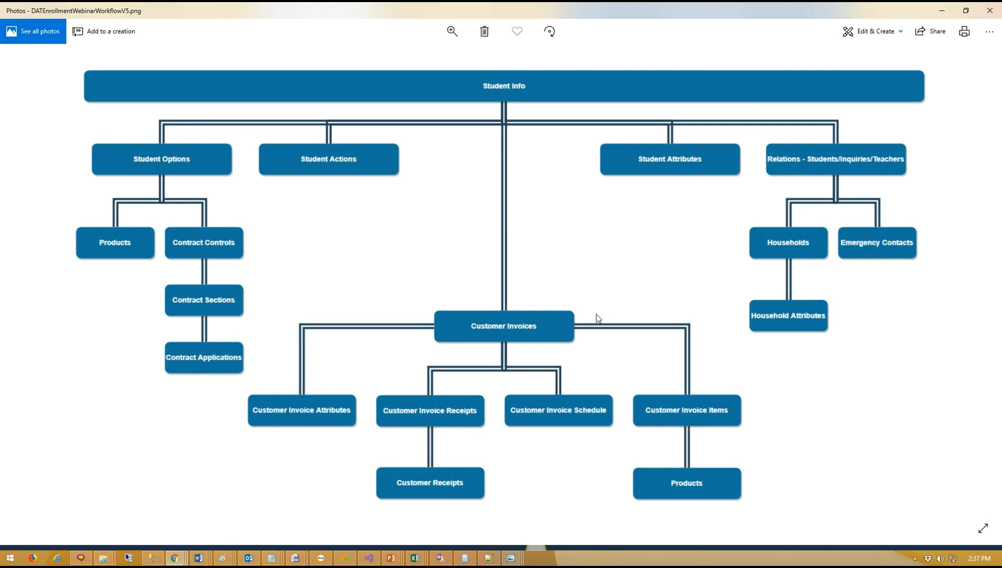
left_click_drag(544, 4, 0, 436)
left_click(36, 135)
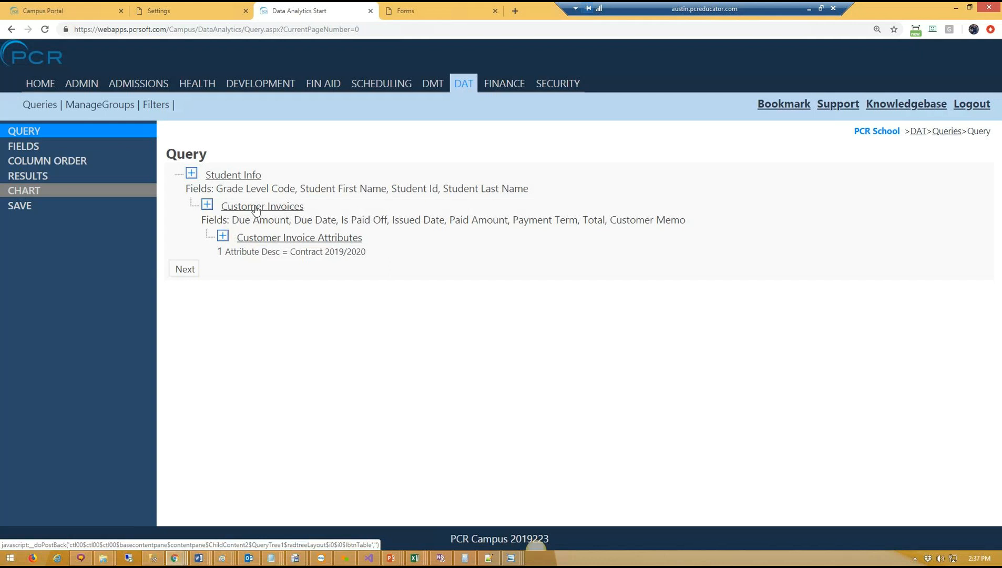
left_click(207, 206)
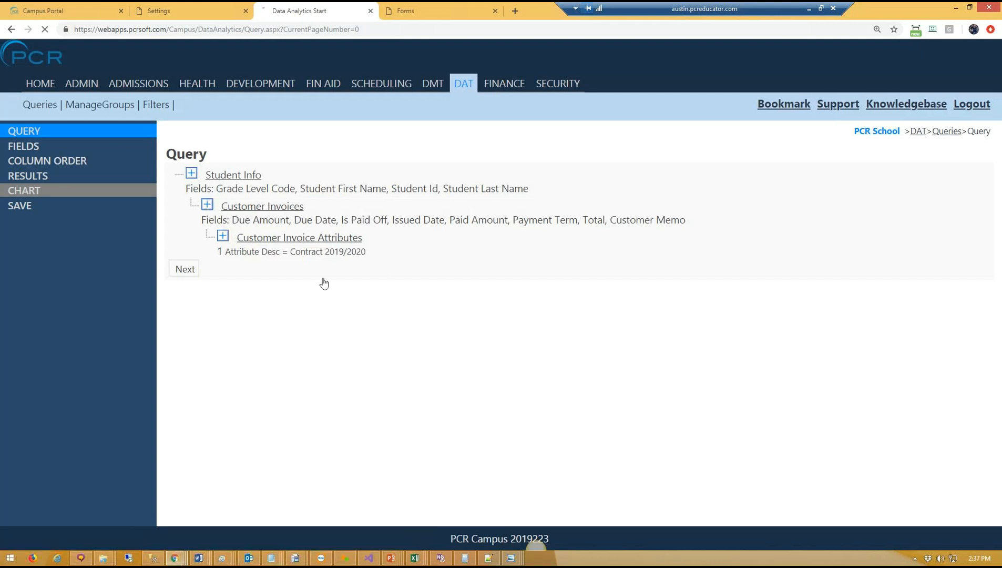
left_click(483, 140)
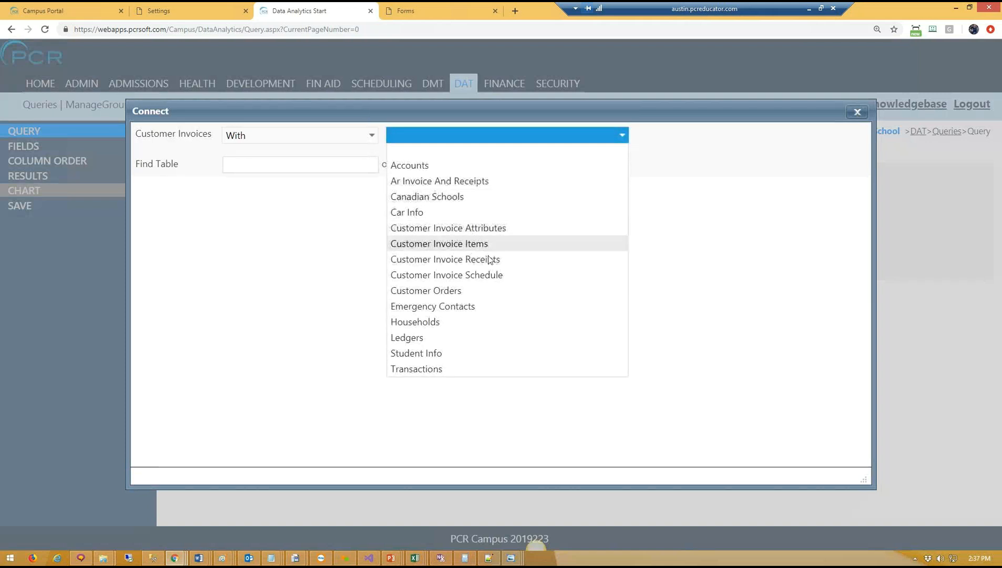
left_click(460, 244)
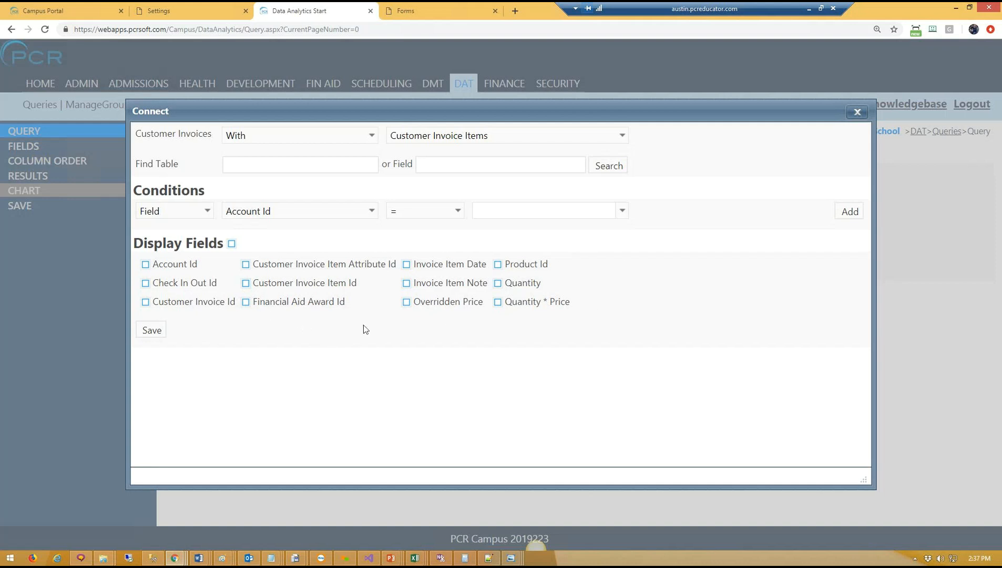
left_click(506, 303)
left_click(152, 331)
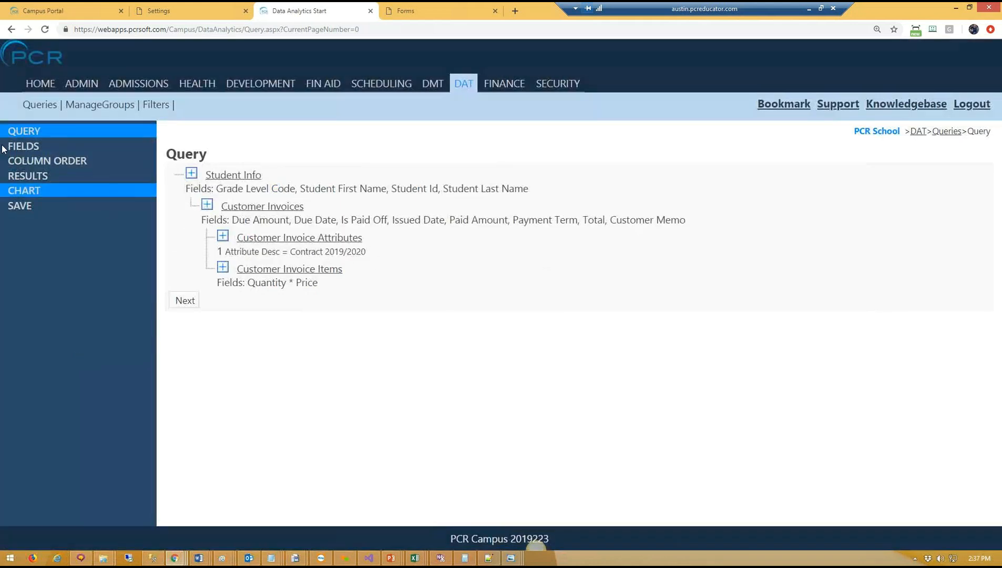
Step: Set the display format of the Quantity * Price field to ($1.23) and save the field settings
left_click(30, 146)
scroll(822, 379, "down", 2)
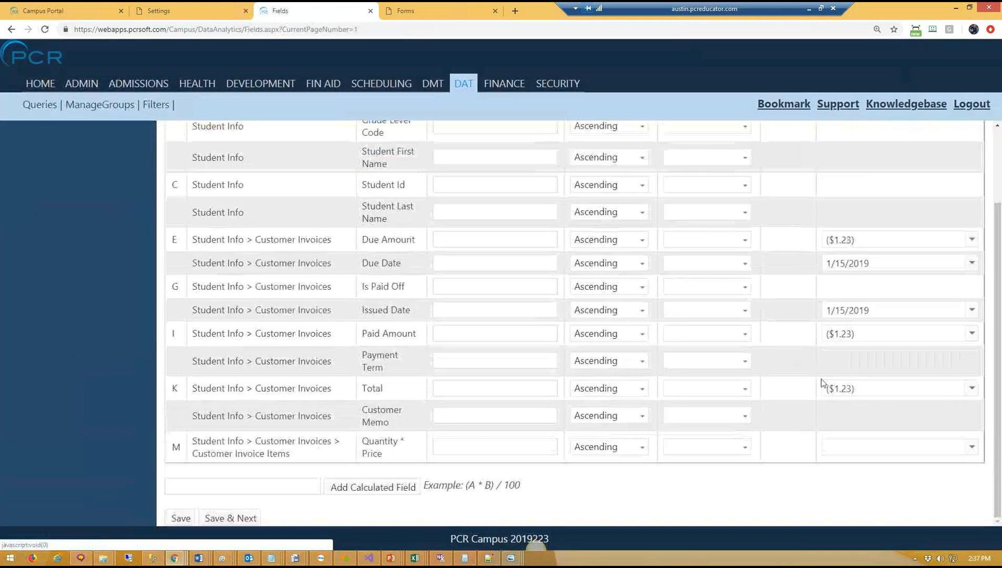
left_click(972, 447)
left_click(841, 476)
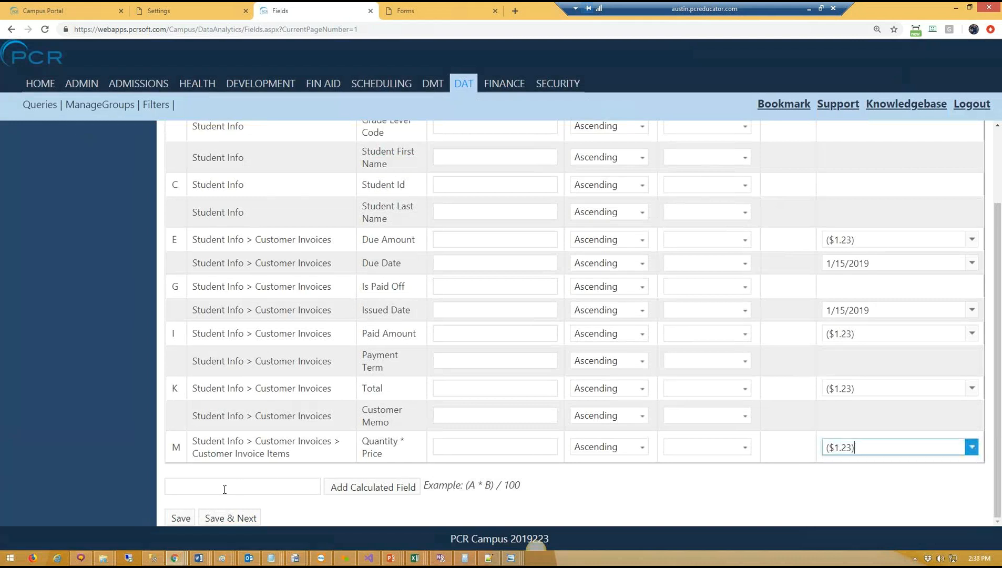
left_click(177, 520)
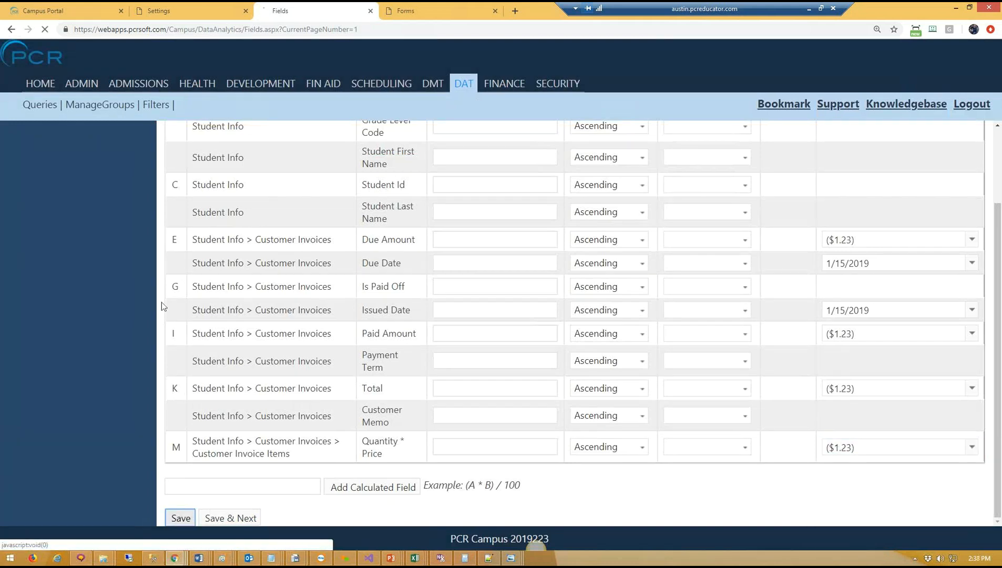
Step: Check the Customer Invoice Items connection against the table diagram and connect it with Products, displaying the Product Name field
left_click(48, 134)
left_click(291, 269)
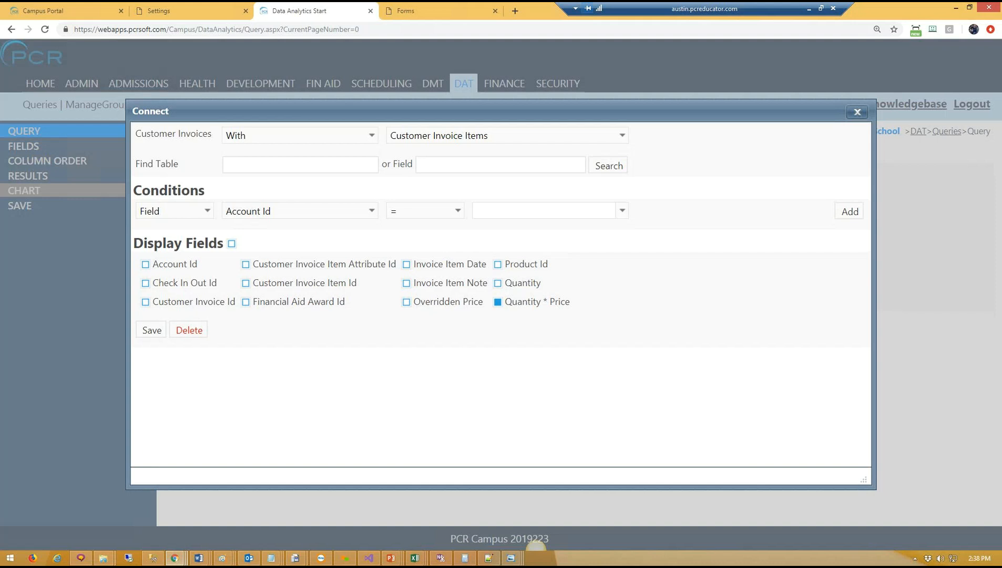
left_click_drag(64, 257, 512, 3)
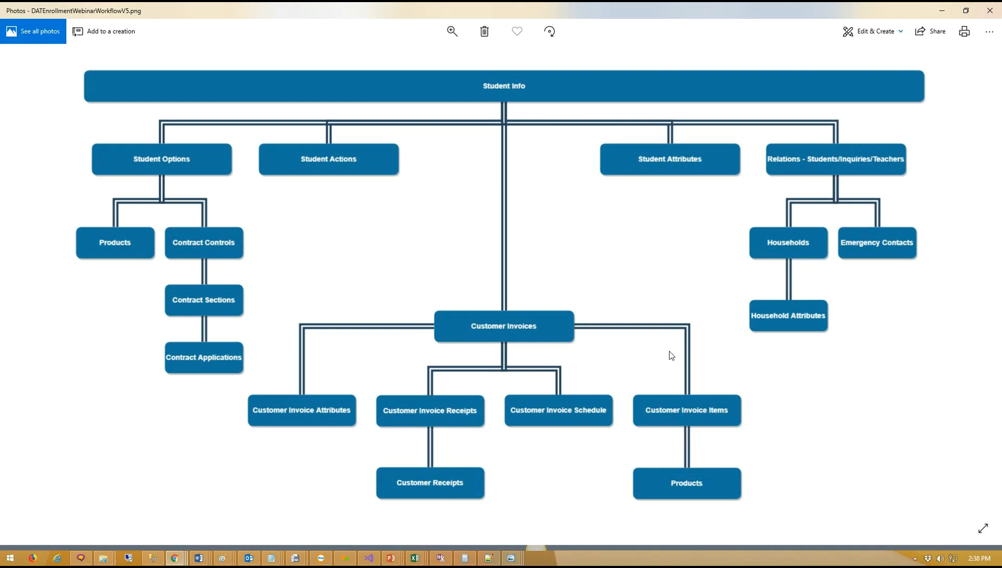
left_click(942, 11)
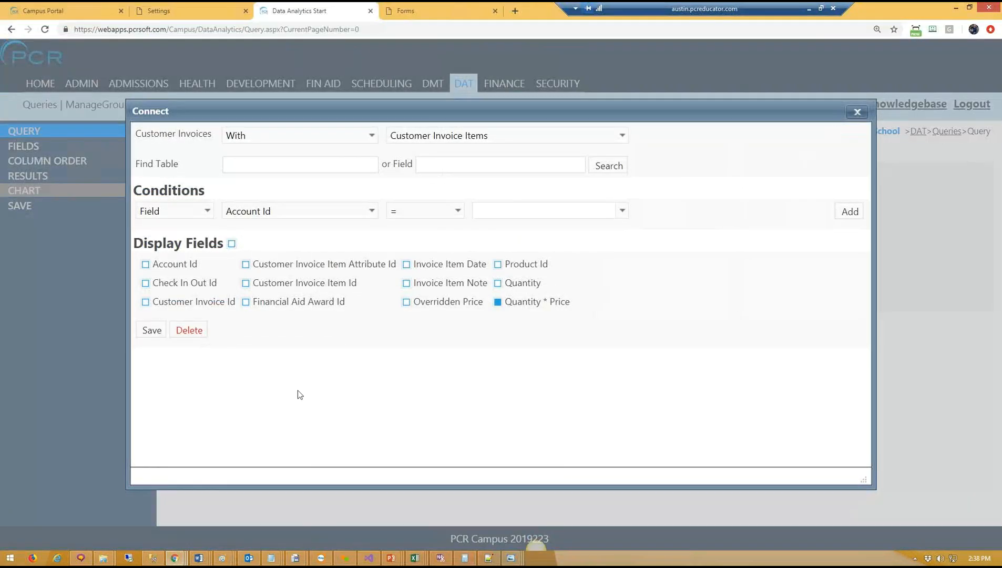
left_click(157, 330)
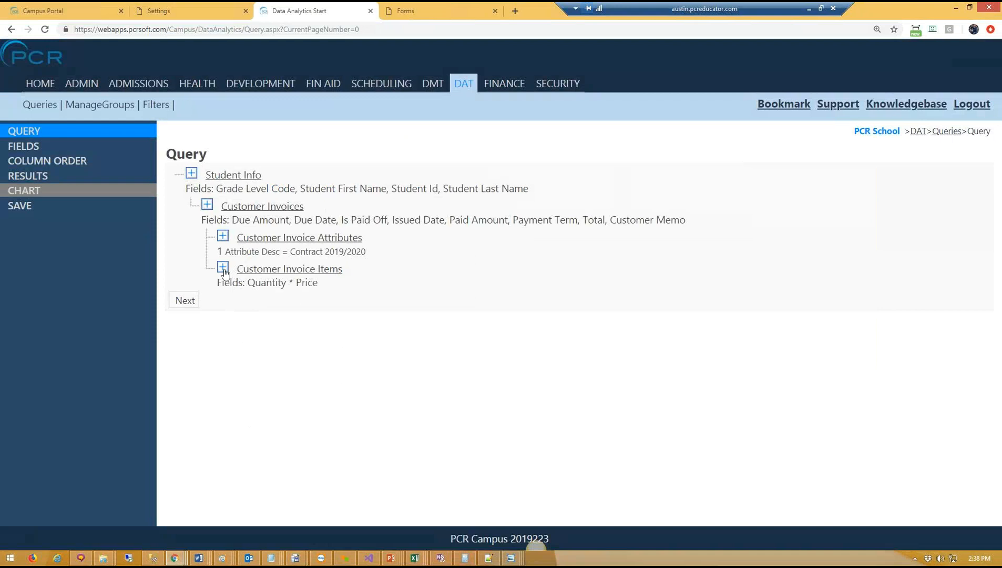
left_click(223, 268)
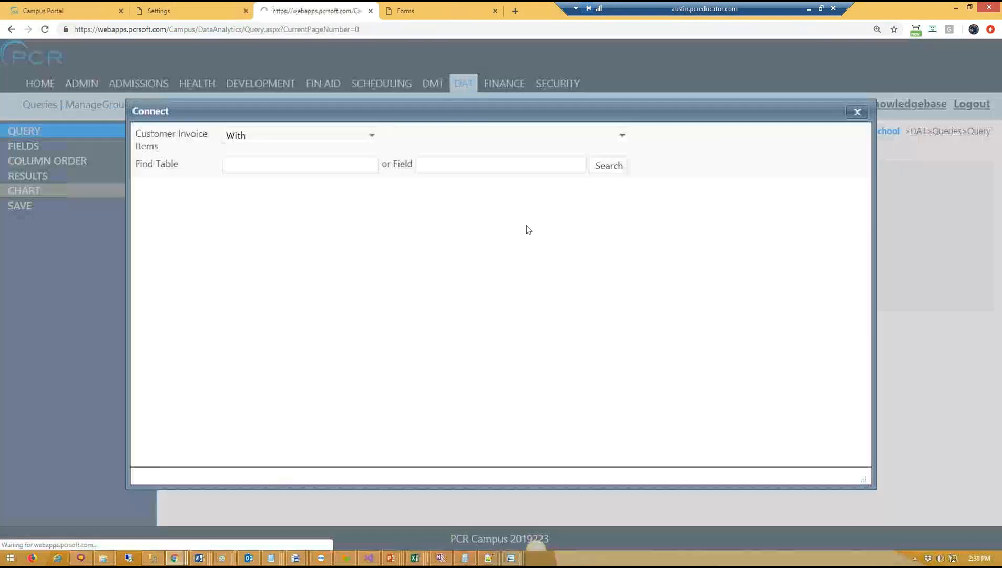
left_click(563, 132)
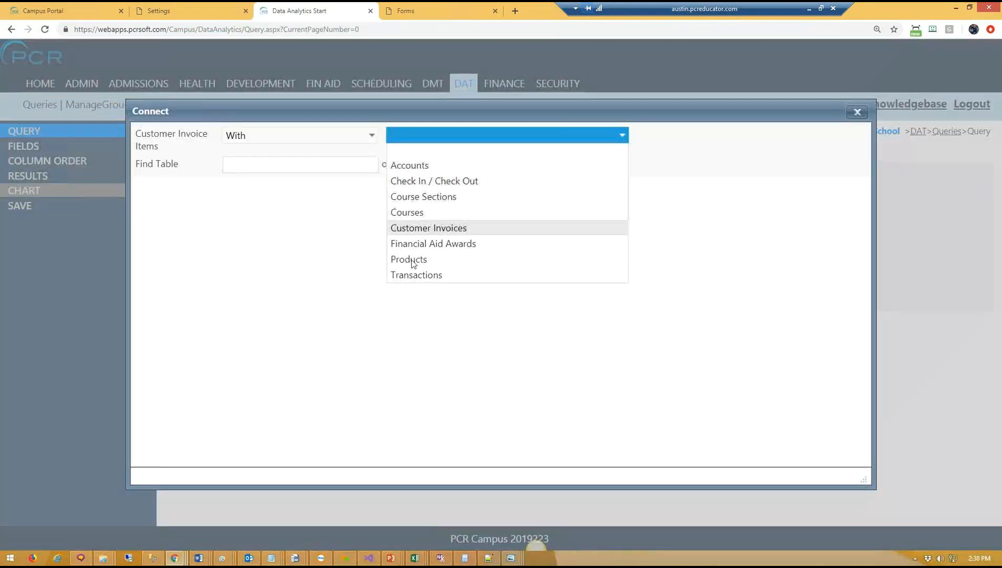
left_click(425, 261)
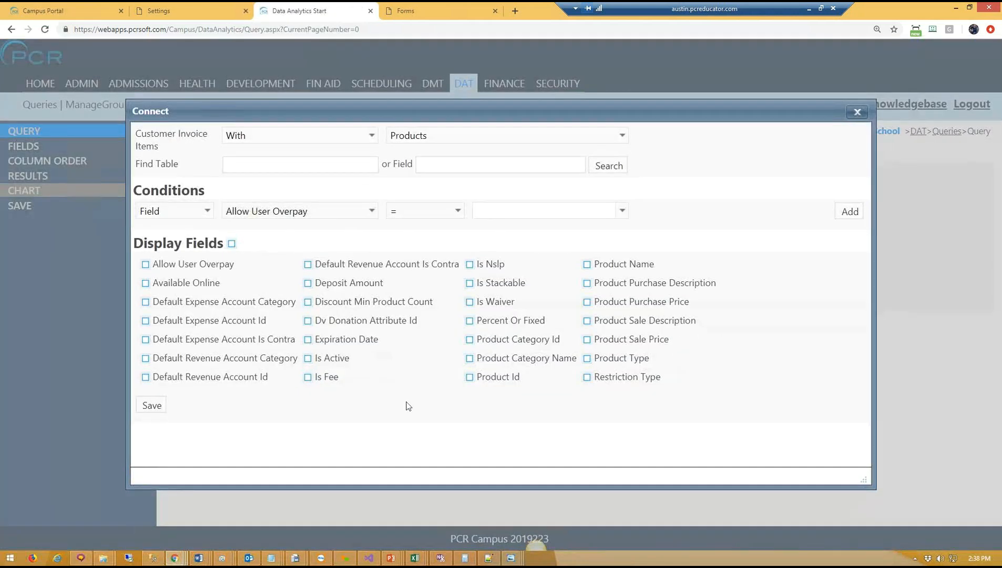
left_click(600, 264)
left_click(151, 405)
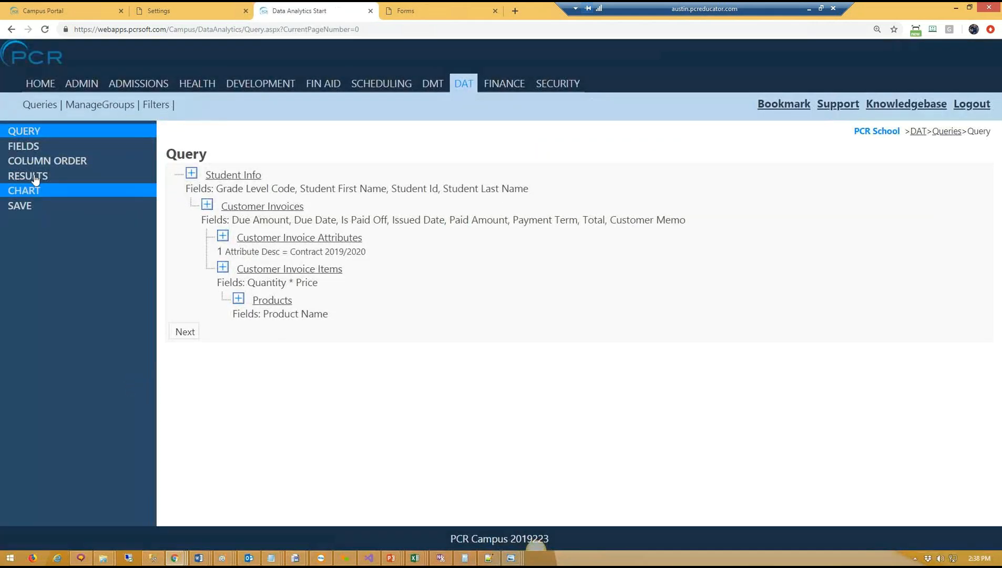
Step: Run the query and examine the product names and Quantity * Price amounts of the invoice line items
left_click(27, 179)
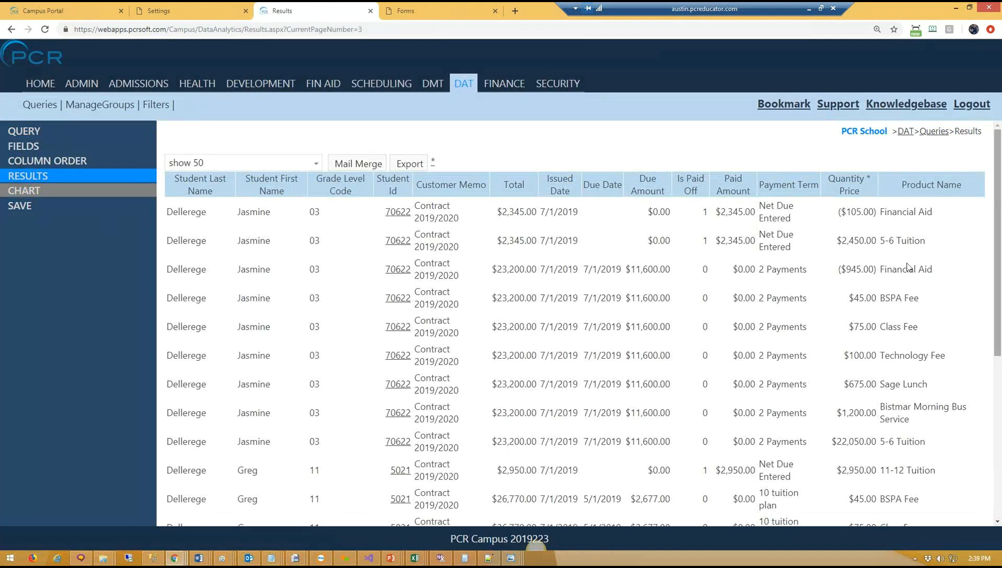
mouse_move(999, 267)
left_mouse_down()
mouse_move(999, 303)
mouse_move(998, 281)
left_mouse_up()
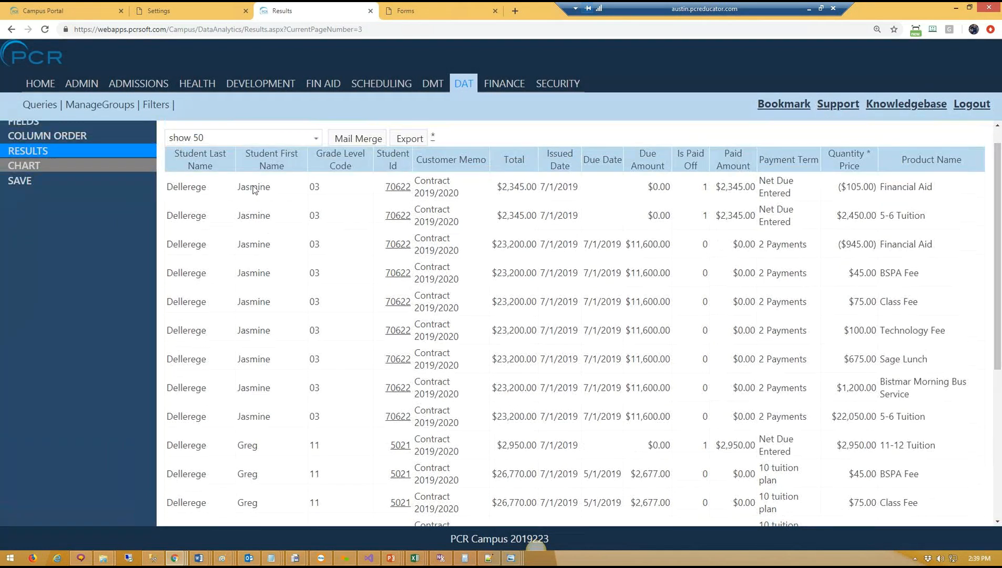
left_click_drag(883, 216, 930, 216)
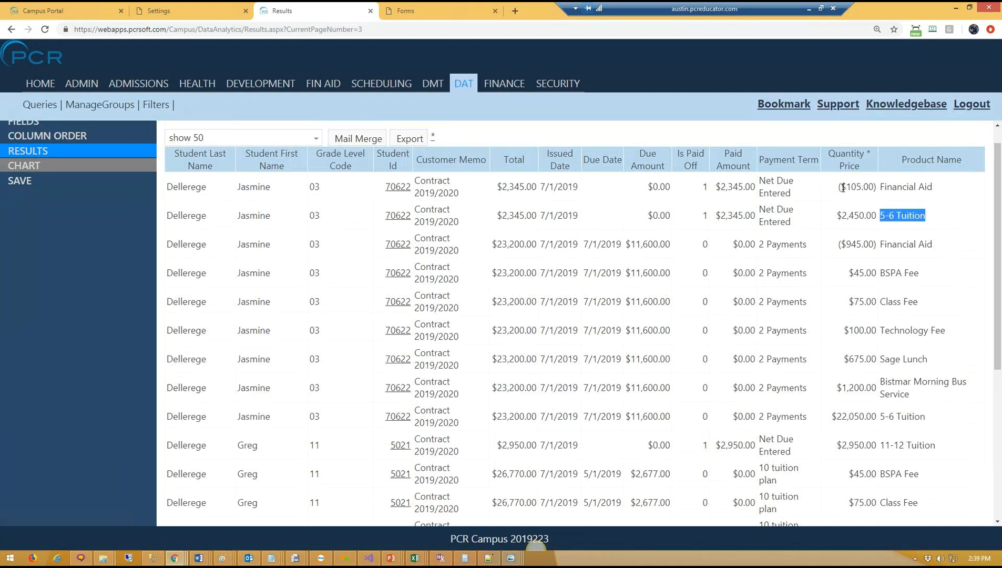
left_click_drag(845, 188, 876, 185)
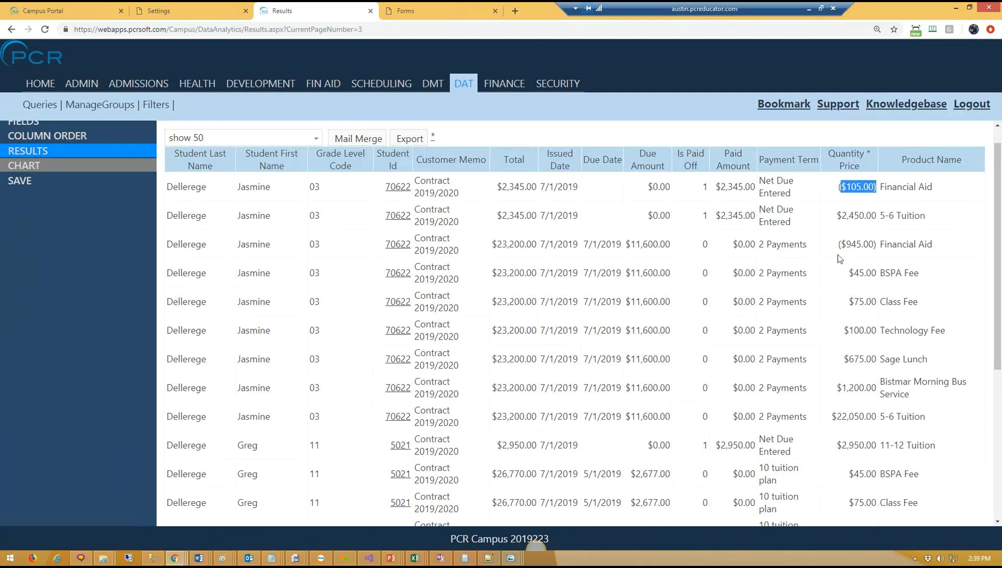
Step: Compare the financial aid credits with the fee, lunch, bus and tuition charges on both students' contract invoices in the results
left_click(832, 199)
left_click_drag(837, 216, 905, 216)
left_click(840, 186)
left_click_drag(839, 188, 875, 197)
left_click_drag(838, 243, 878, 243)
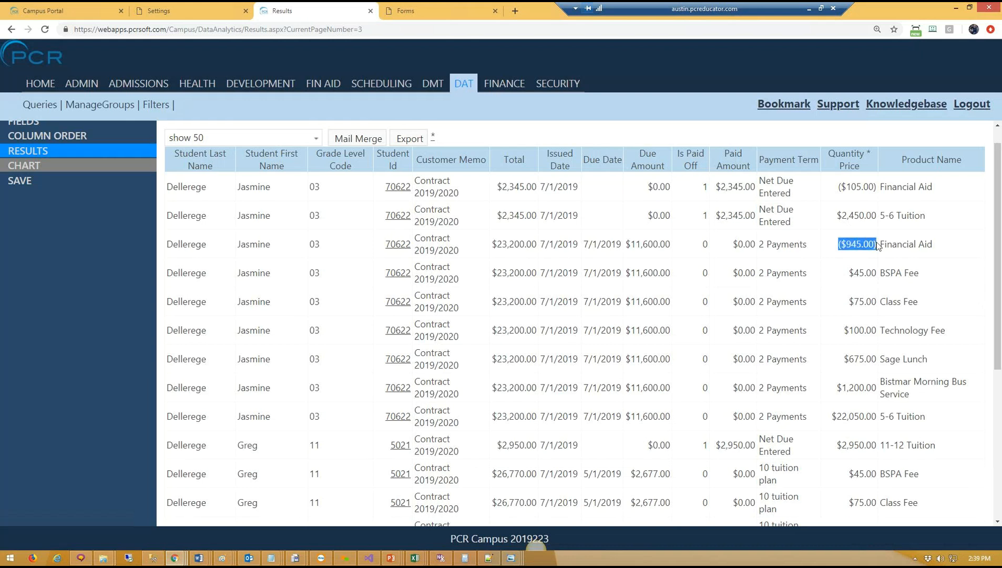
scroll(881, 243, "down", 1)
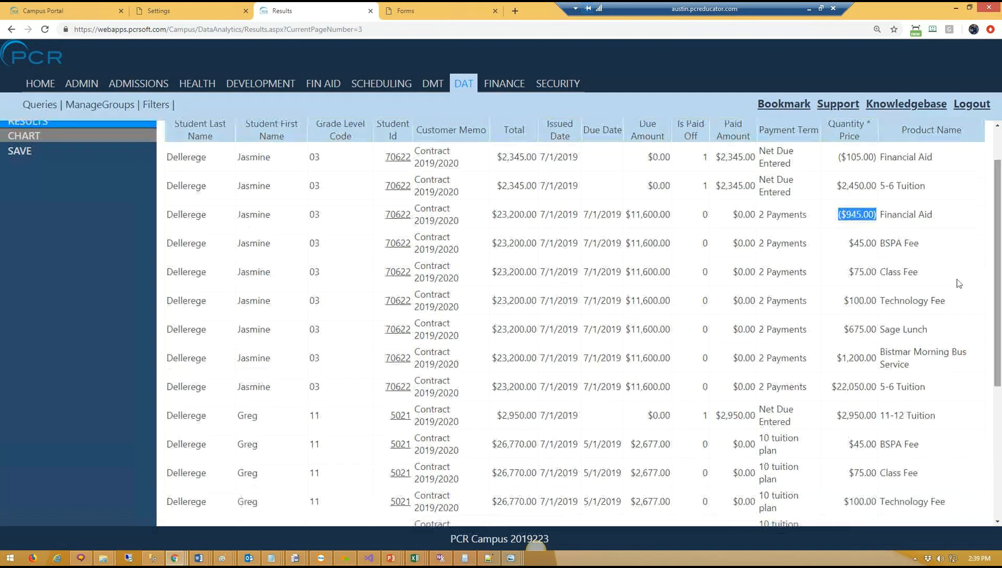
left_click_drag(849, 243, 909, 243)
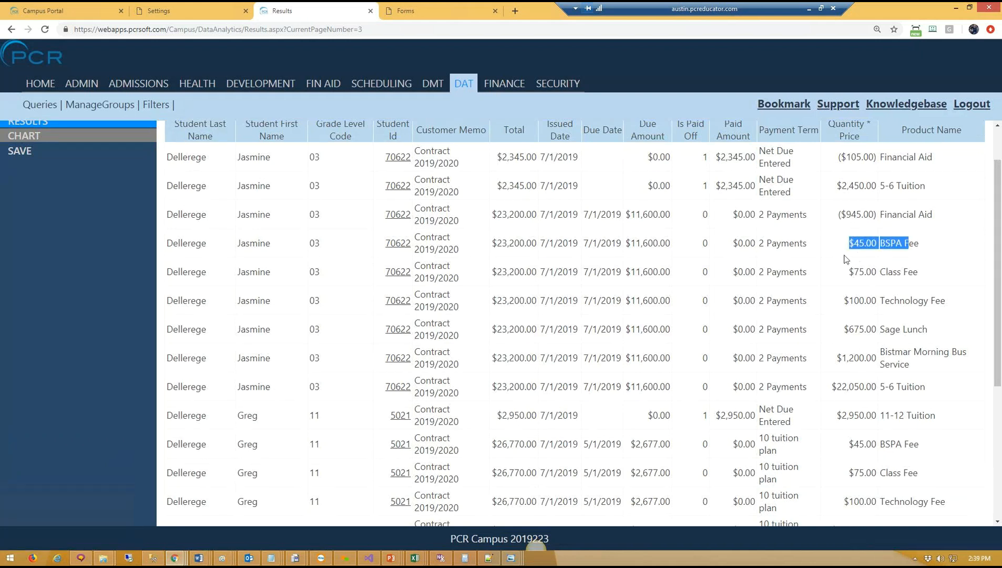
left_click(906, 255)
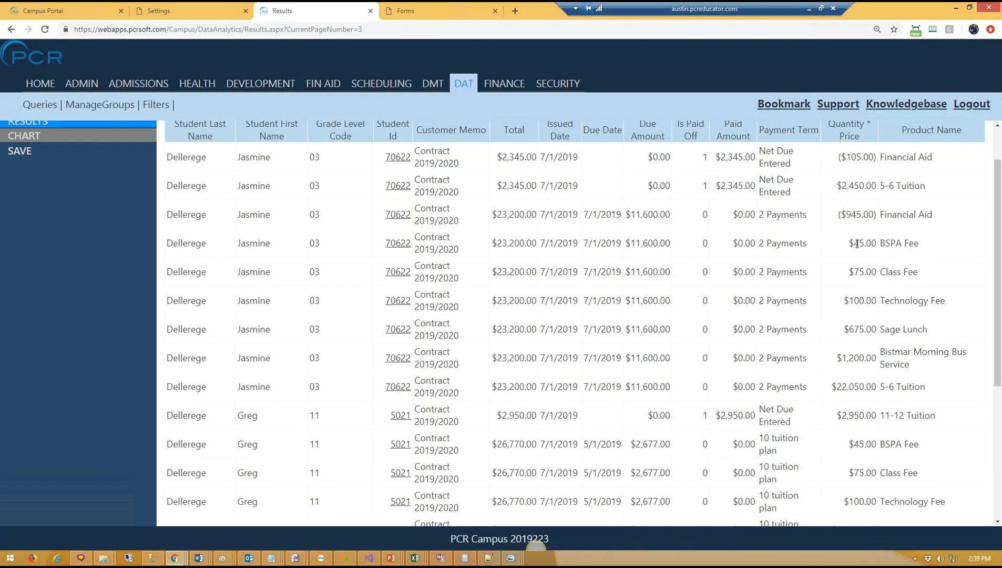
left_click_drag(857, 244, 937, 245)
left_click_drag(861, 271, 908, 280)
left_click_drag(859, 300, 931, 287)
scroll(883, 307, "down", 2)
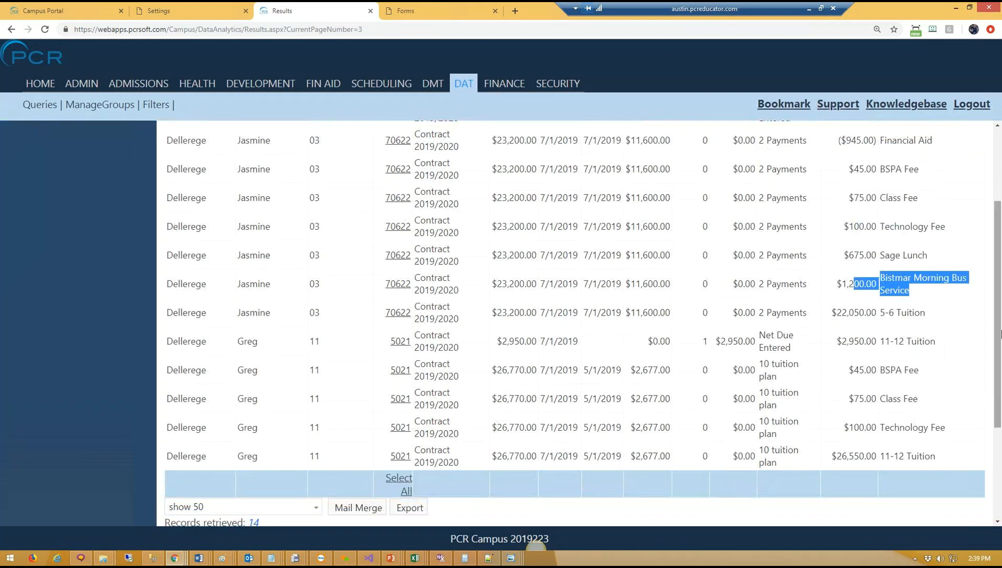
scroll(842, 310, "down", 1)
left_click_drag(842, 310, 887, 425)
left_click(970, 367)
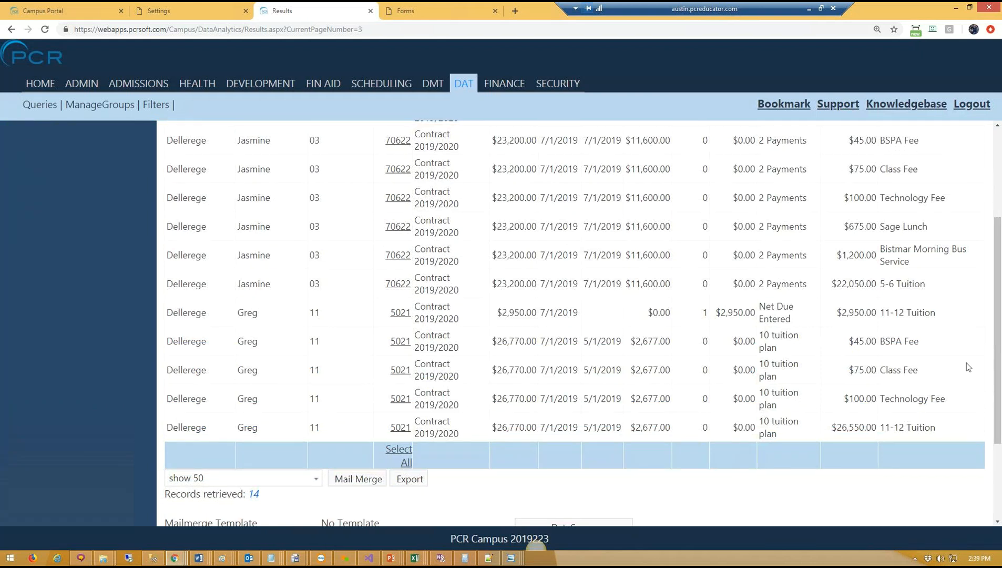
left_click_drag(998, 363, 1001, 280)
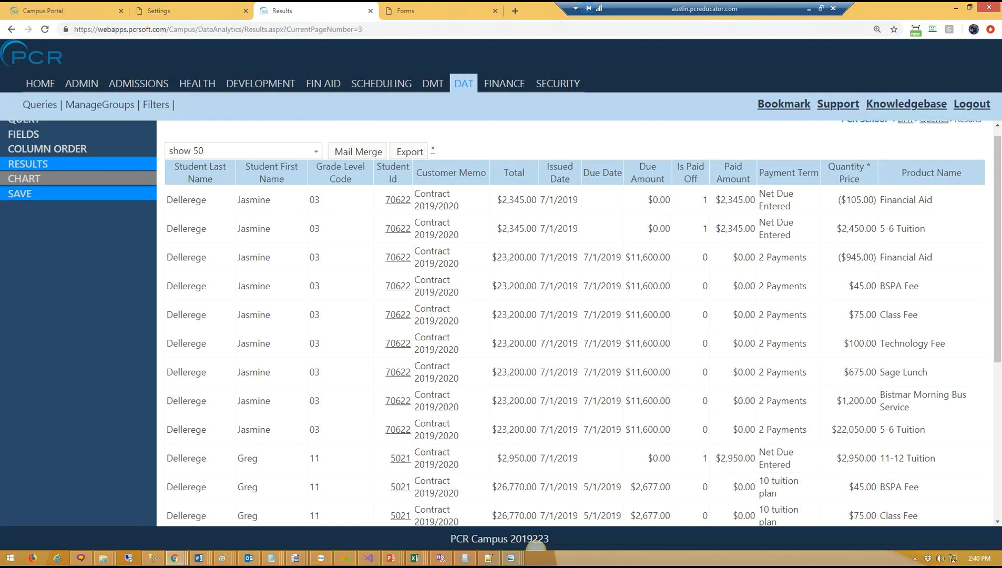
Step: Review the table diagram for the tables that branch from Student Info and Customer Invoices
left_click_drag(86, 311, 493, 230)
double_click(493, 233)
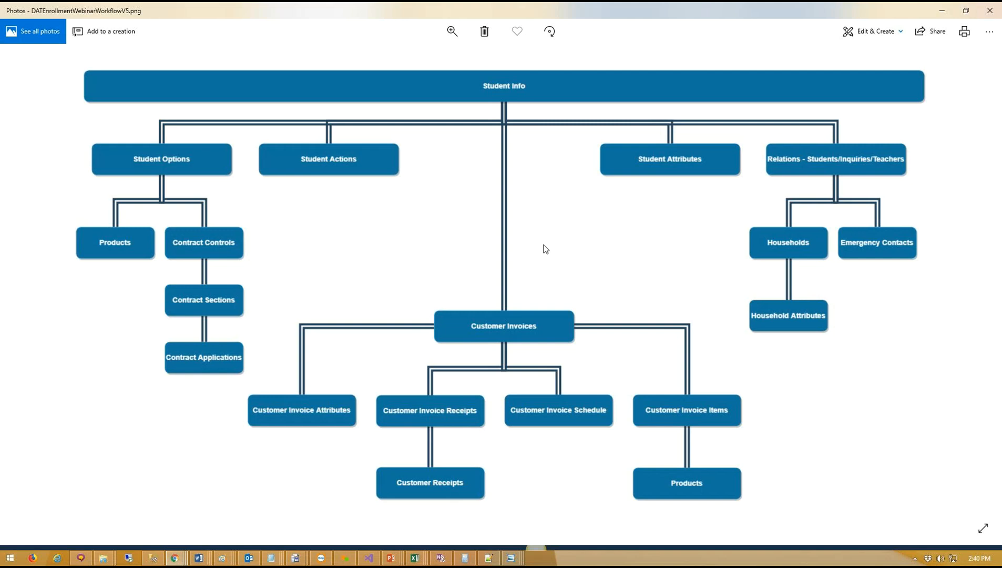
double_click(512, 7)
left_click_drag(495, 140, 443, 2)
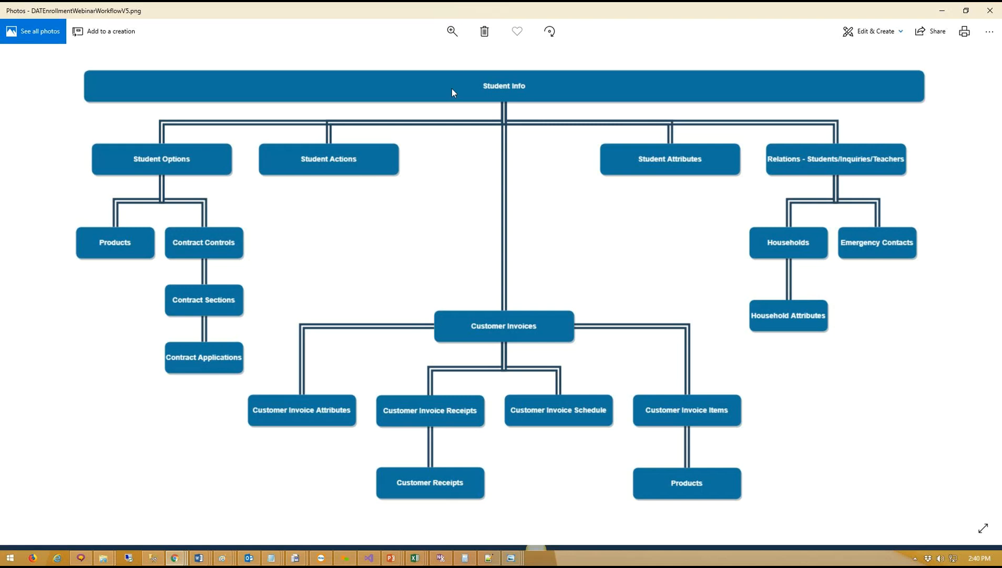
double_click(465, 11)
left_click(272, 345)
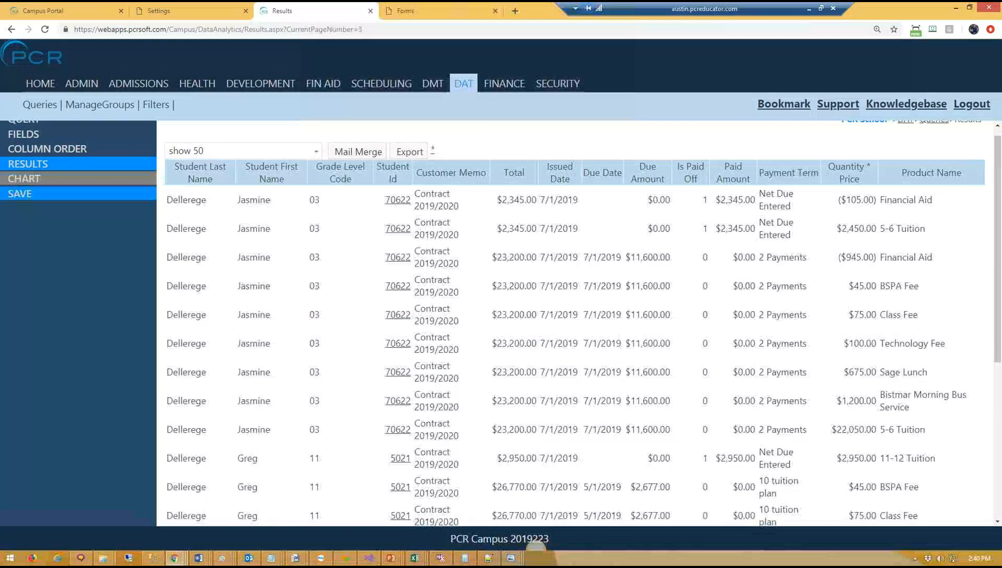
Step: Check the Forms Submitted action in the re-enrollment forms application settings and consult the table diagram again
left_click(441, 11)
left_click(247, 161)
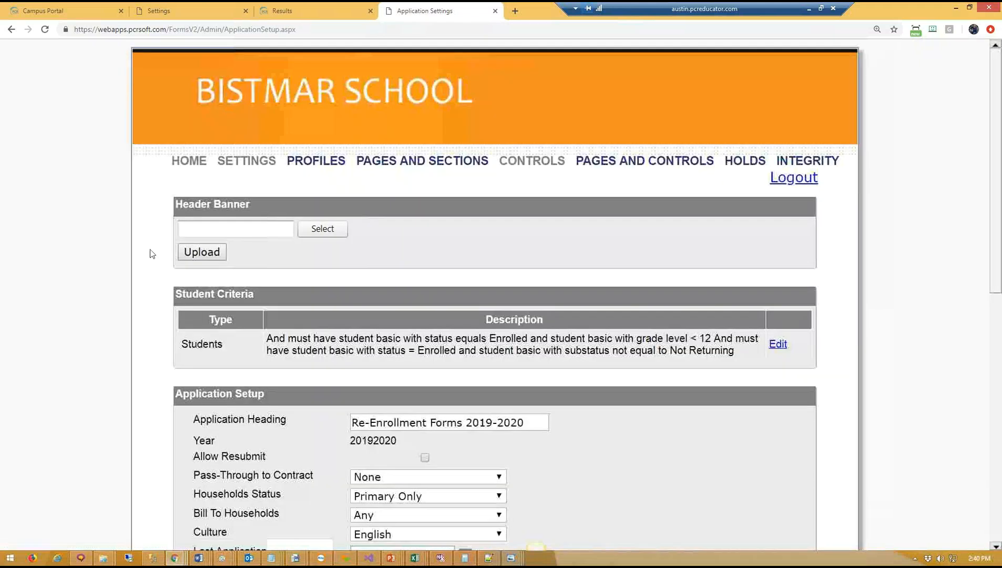
scroll(156, 256, "down", 3)
scroll(156, 256, "down", 2)
scroll(157, 248, "down", 2)
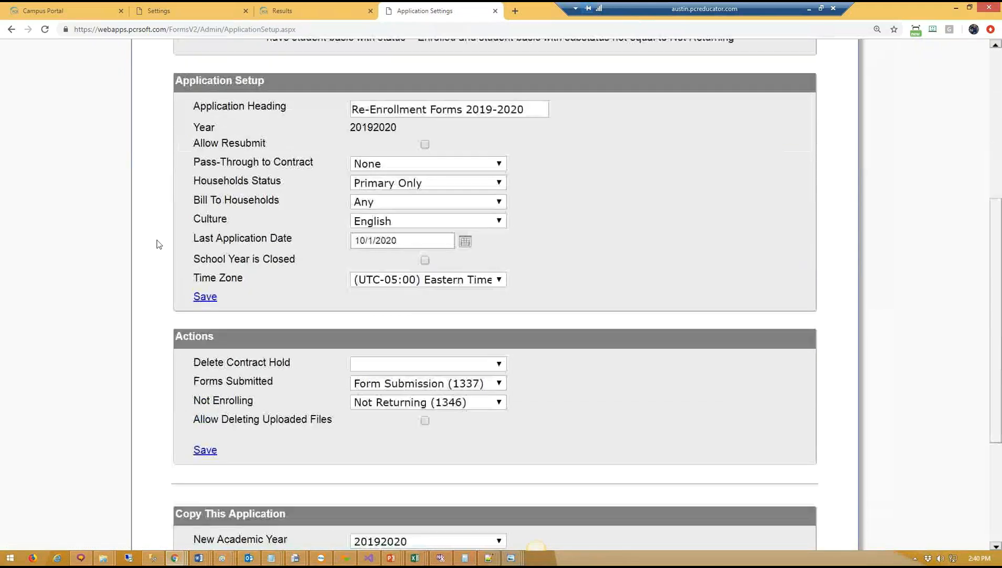
left_click_drag(200, 329, 377, 335)
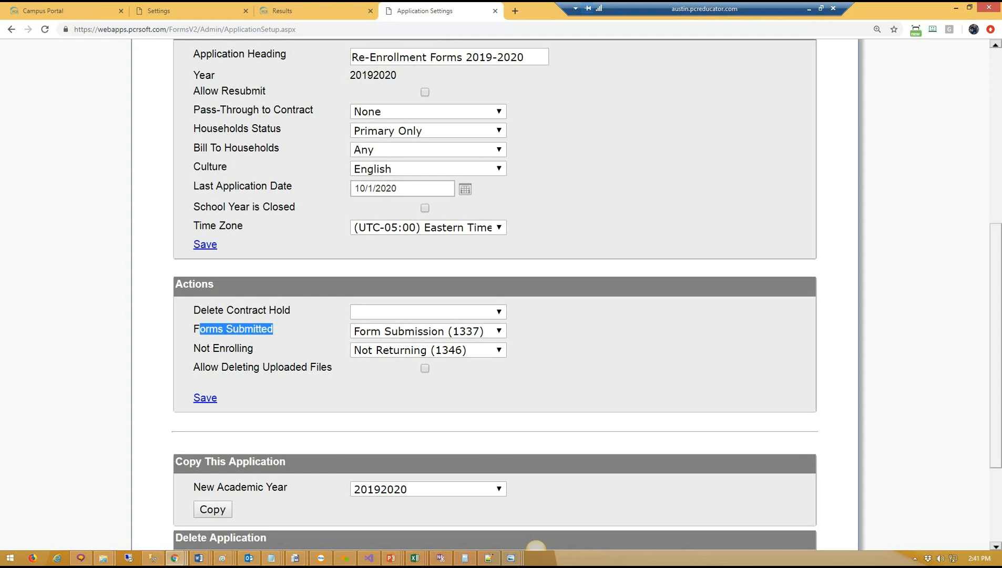
double_click(432, 156)
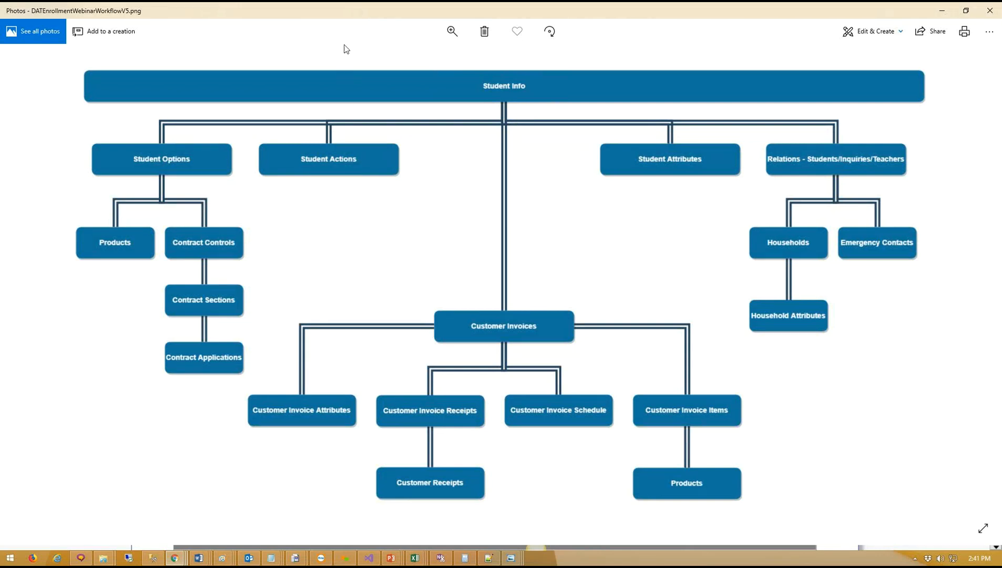
left_click_drag(411, 7, 328, 232)
left_click(234, 92)
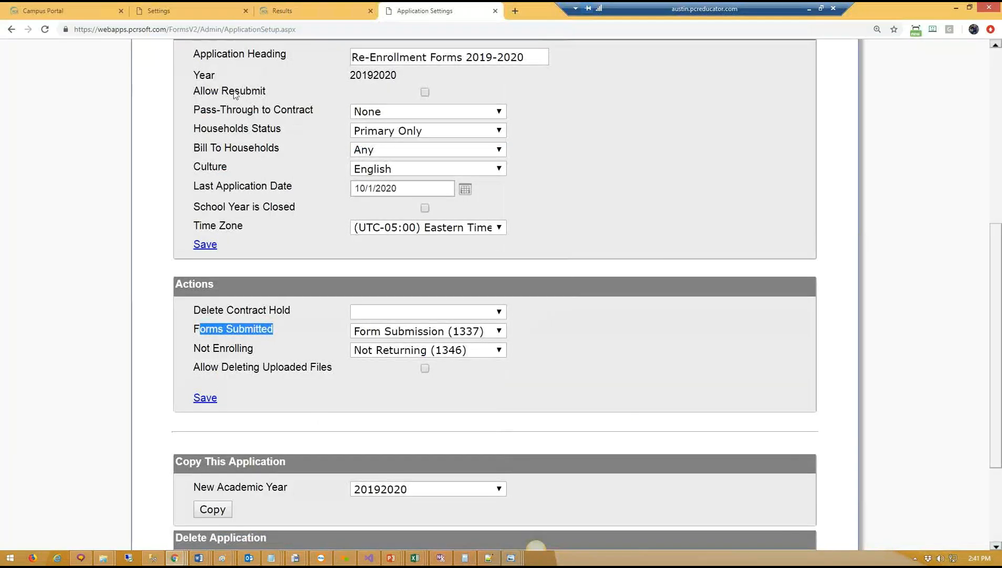
Step: Return to the data analytics queries and start a new query based on the Student Info table
left_click(302, 11)
left_click(464, 85)
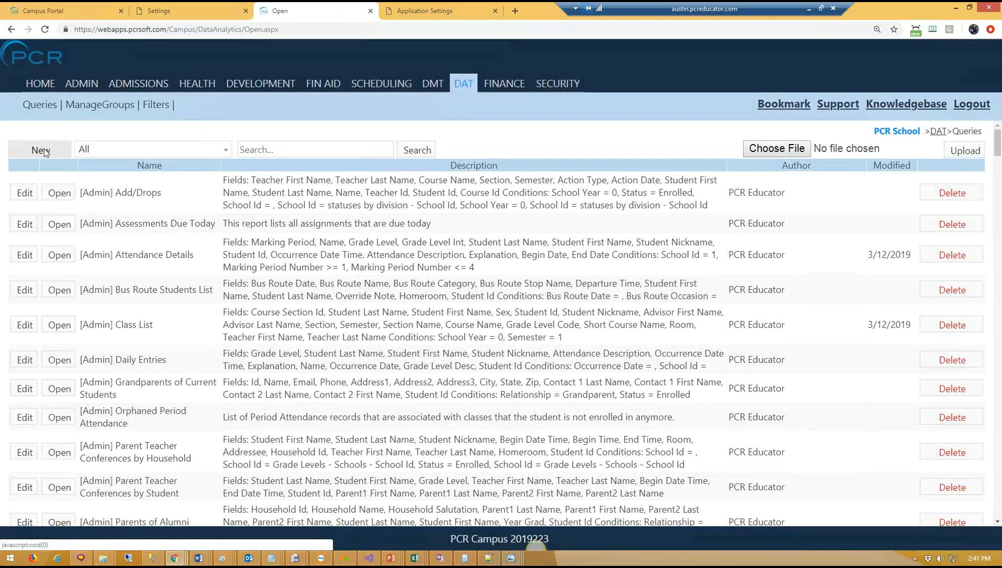
left_click(33, 151)
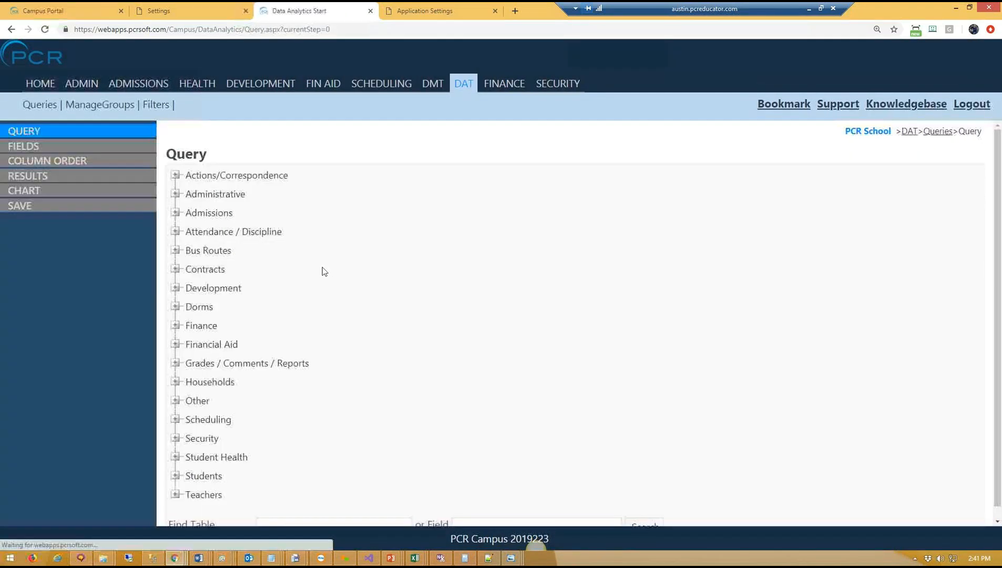
scroll(209, 416, "down", 1)
left_click(176, 464)
scroll(302, 420, "down", 4)
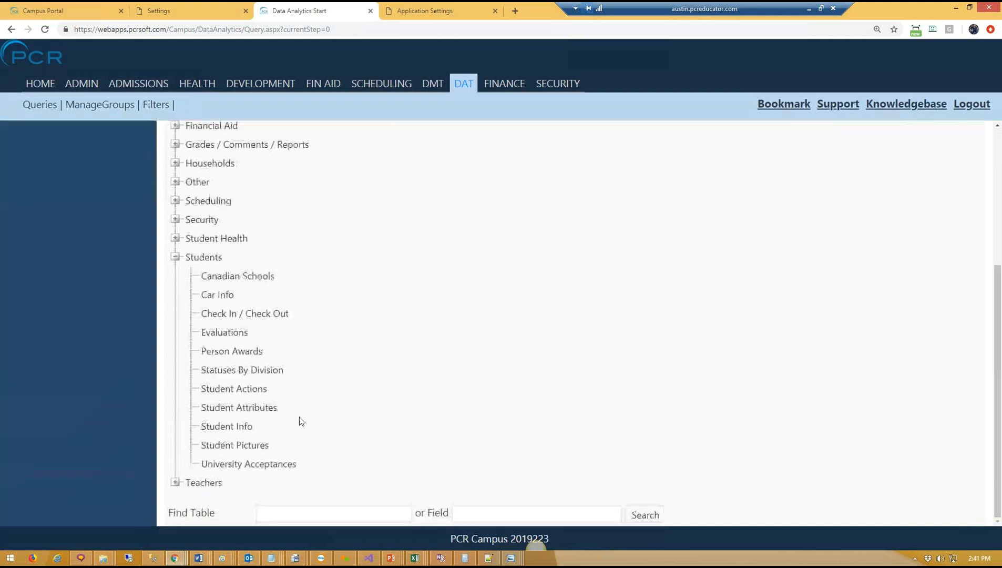
left_click(226, 429)
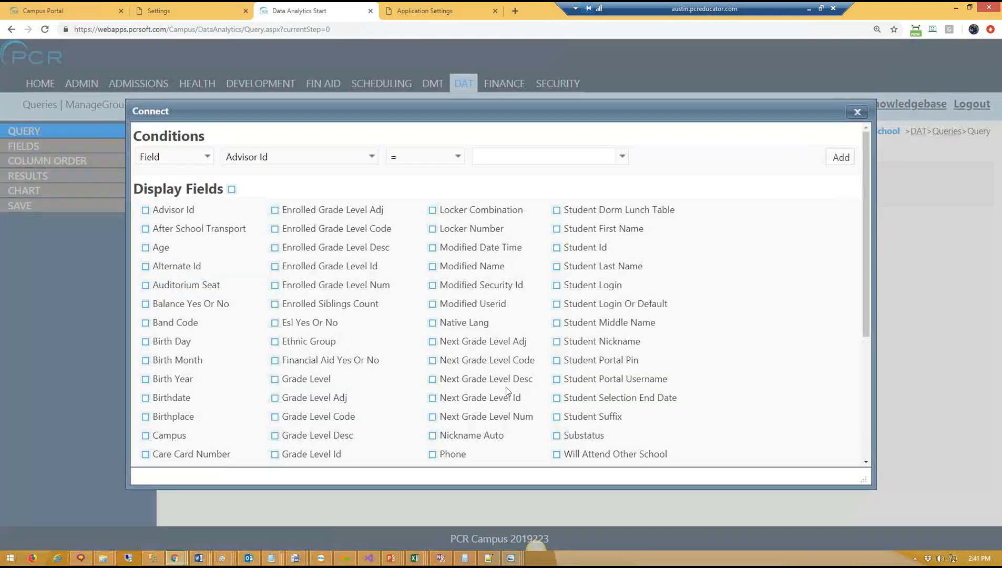
Step: Display the Student First Name, Student Id and Student Last Name fields of Student Info and save the selection
double_click(566, 229)
left_click(556, 248)
left_click(557, 229)
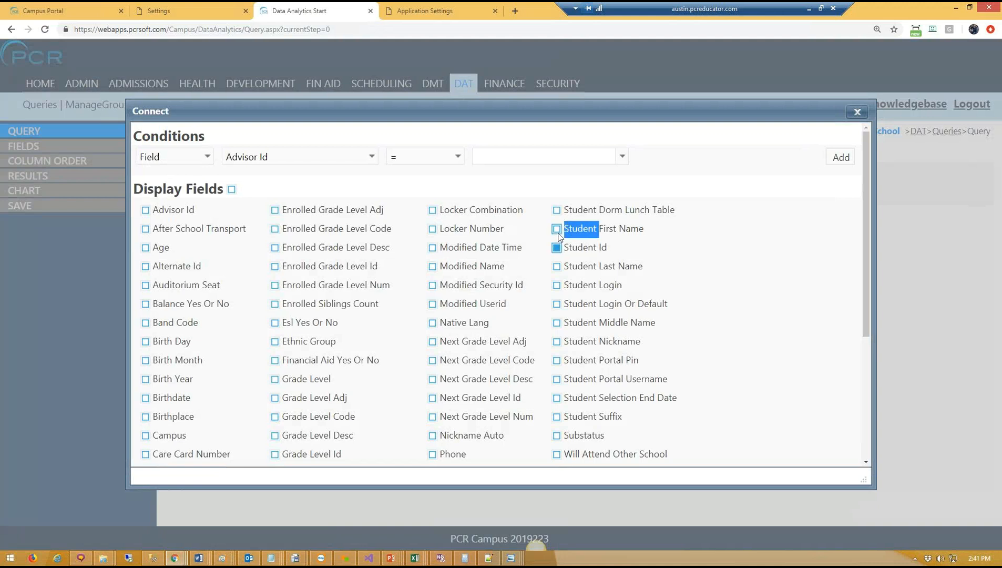
left_click(528, 236)
left_click(557, 267)
scroll(720, 263, "down", 5)
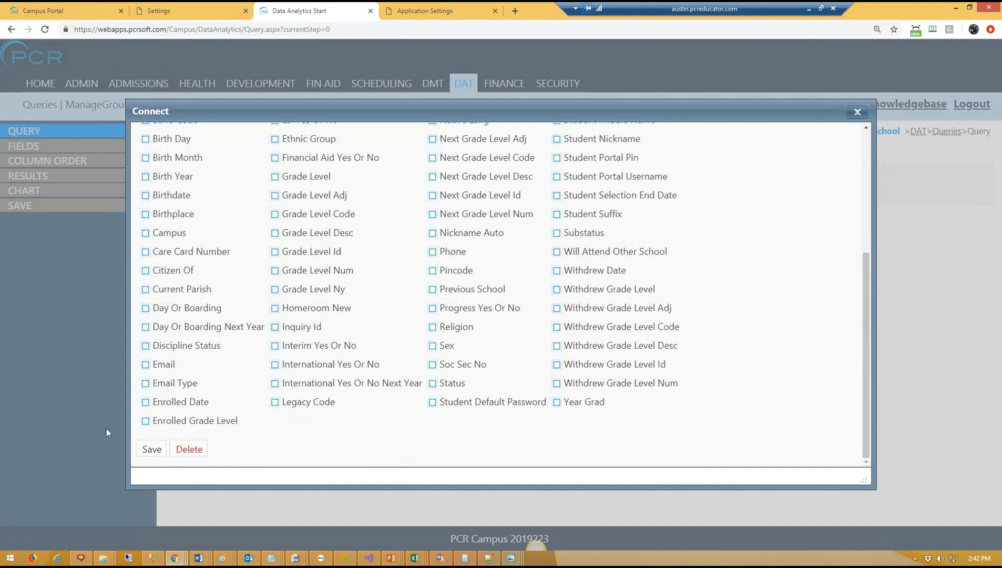
left_click(152, 450)
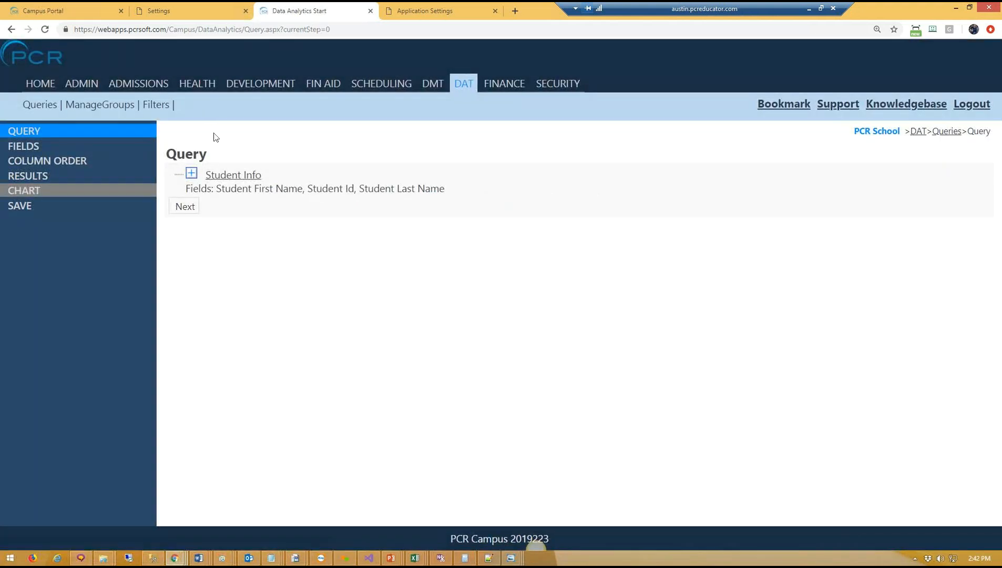
Step: Connect Student Info with the Student Actions table in the query
left_click(193, 176)
left_click(518, 136)
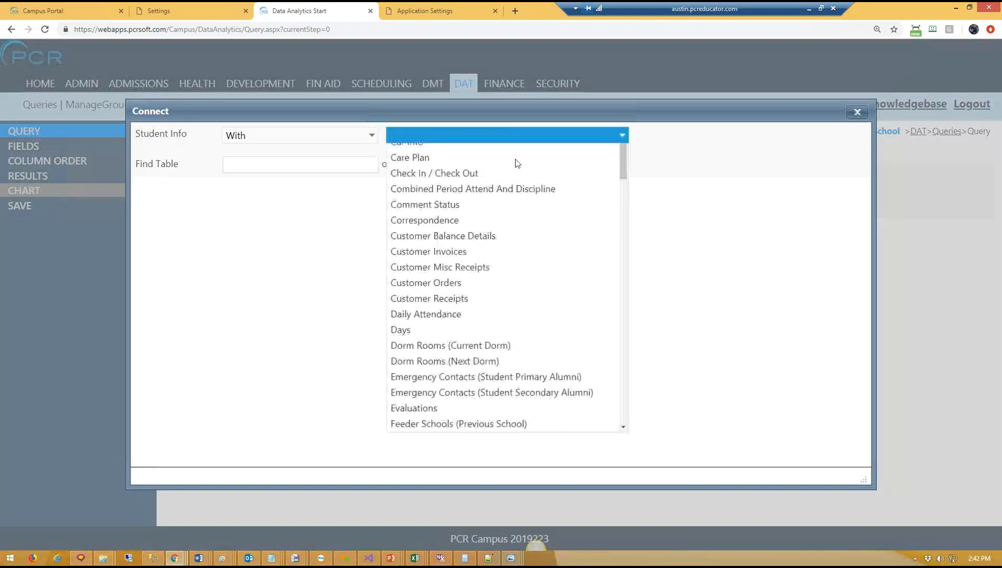
scroll(515, 263, "up", 3)
scroll(515, 258, "down", 12)
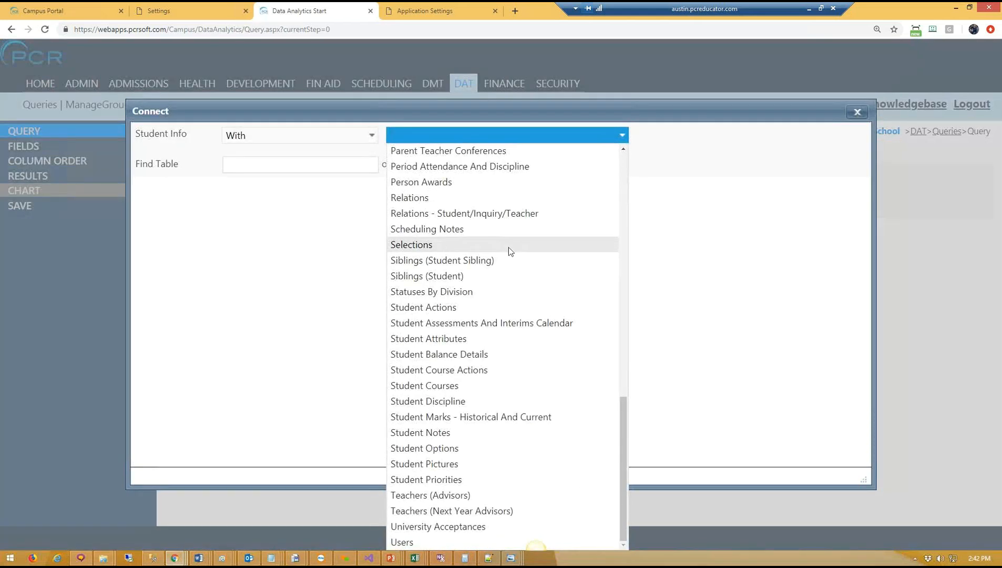
left_click(436, 309)
Step: Add the condition Action Description = Form Submission to the Student Actions connection
left_click(315, 212)
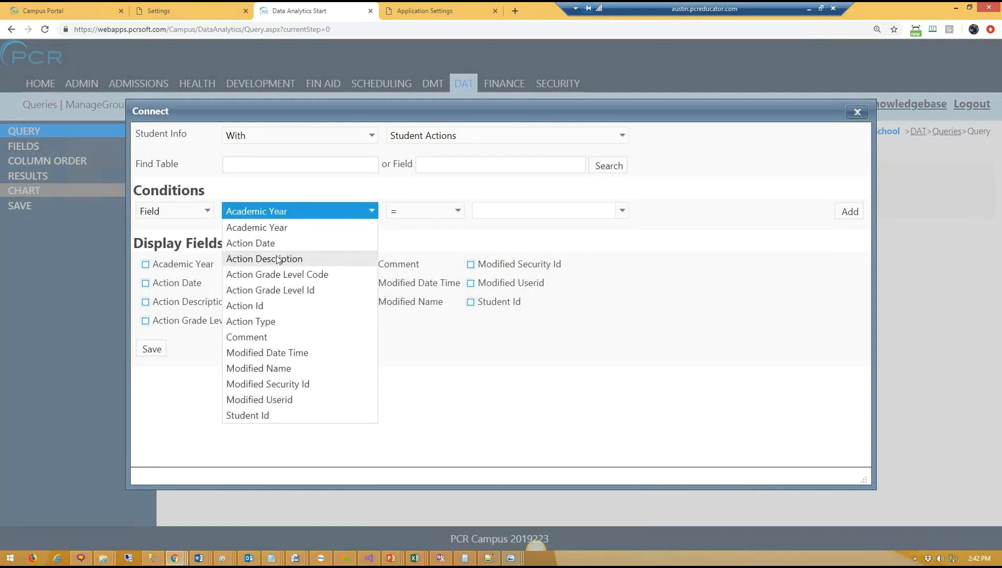
left_click(278, 259)
left_click(532, 211)
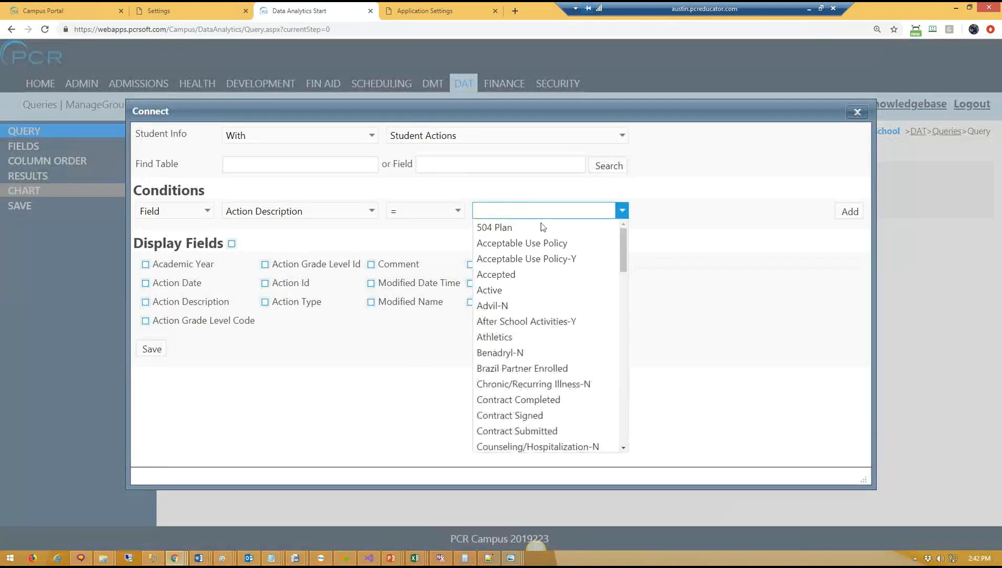
type("for")
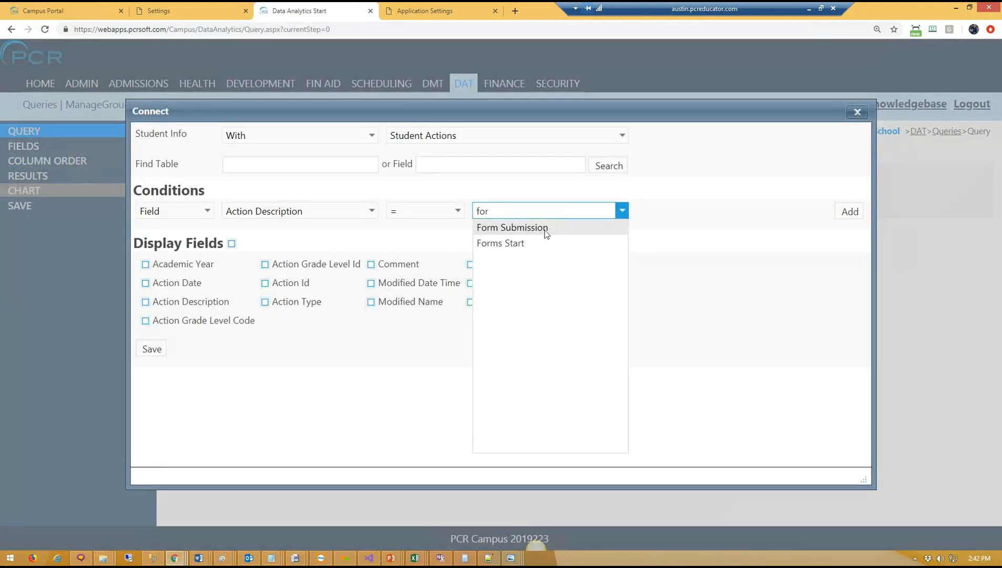
key("Return")
left_click(850, 211)
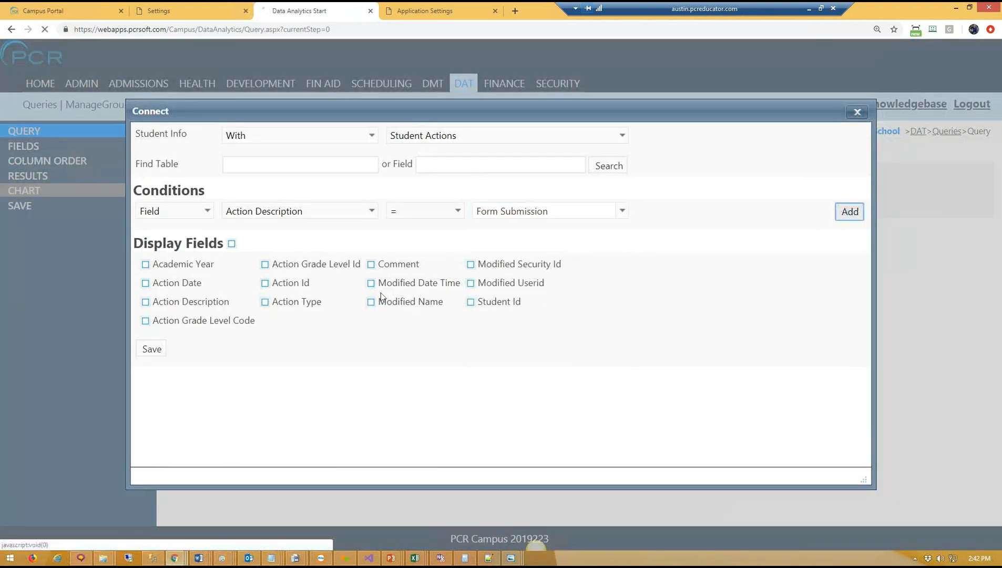
Step: Add the condition Academic Year = Academic Year (Admissions) Current in PCR School (4), display the Action Description field and save the connection
left_click(305, 210)
left_click(292, 228)
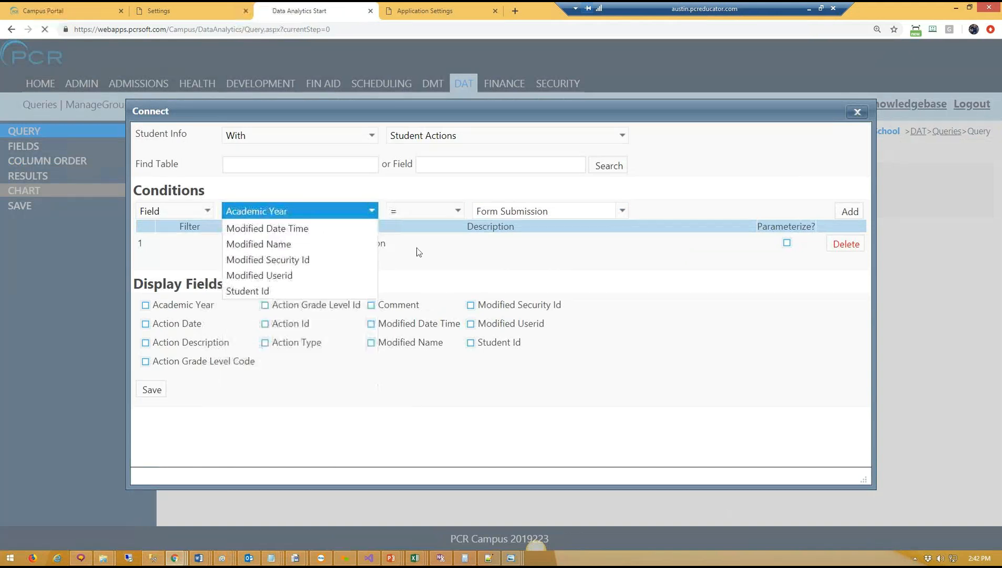
left_click(435, 211)
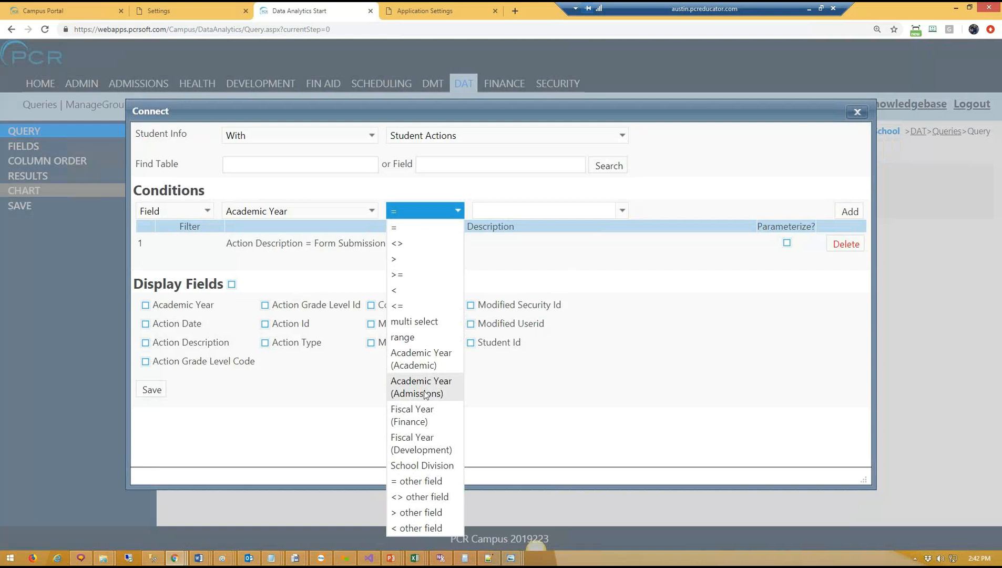
left_click(858, 216)
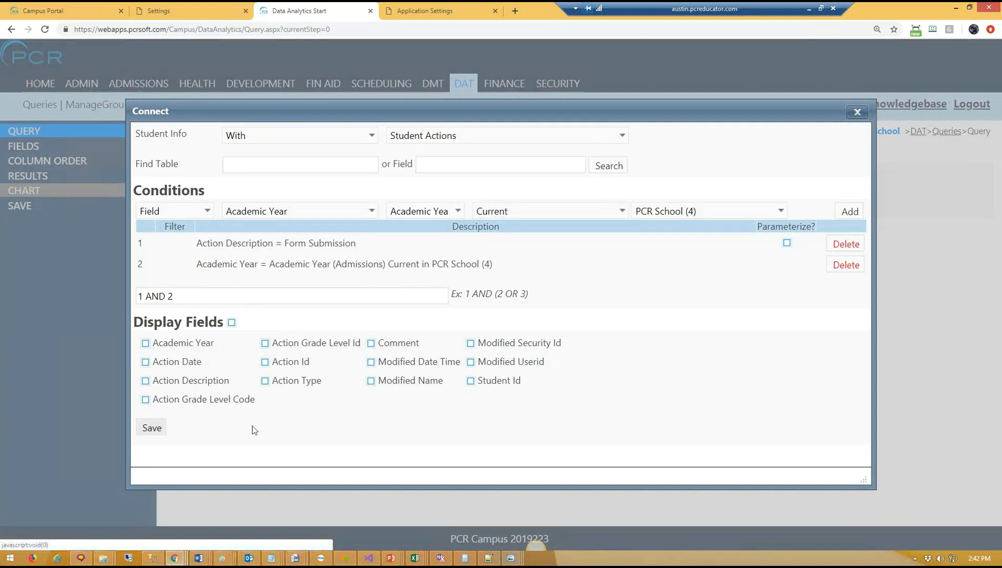
left_click(146, 381)
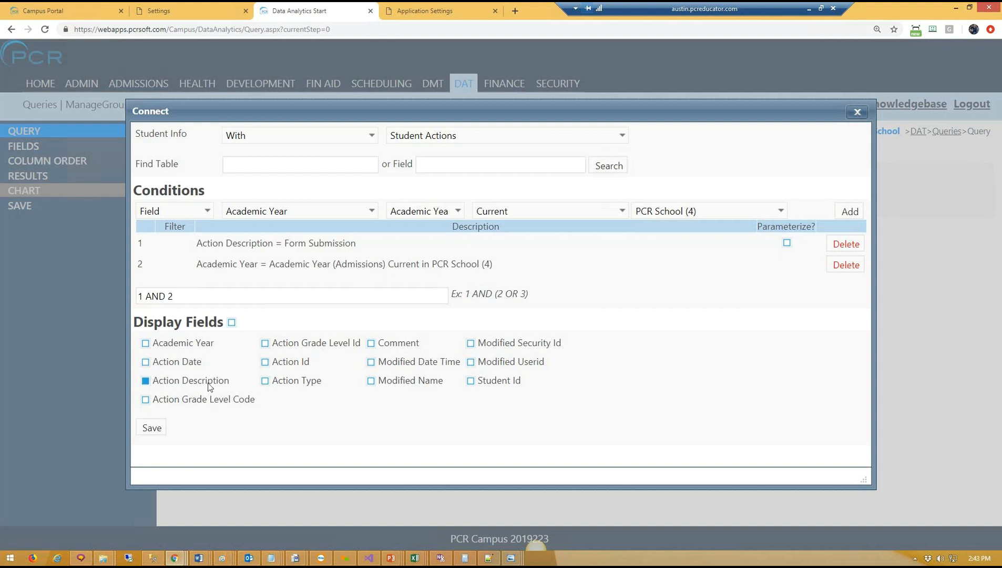
left_click(154, 429)
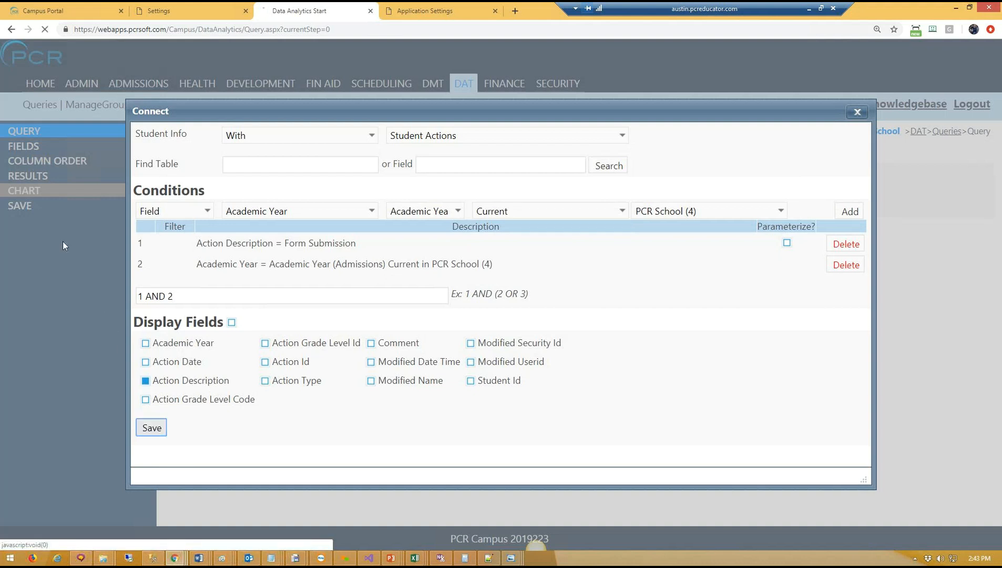
Step: Run the query and examine the students listed with the Form Submission action
left_click(47, 179)
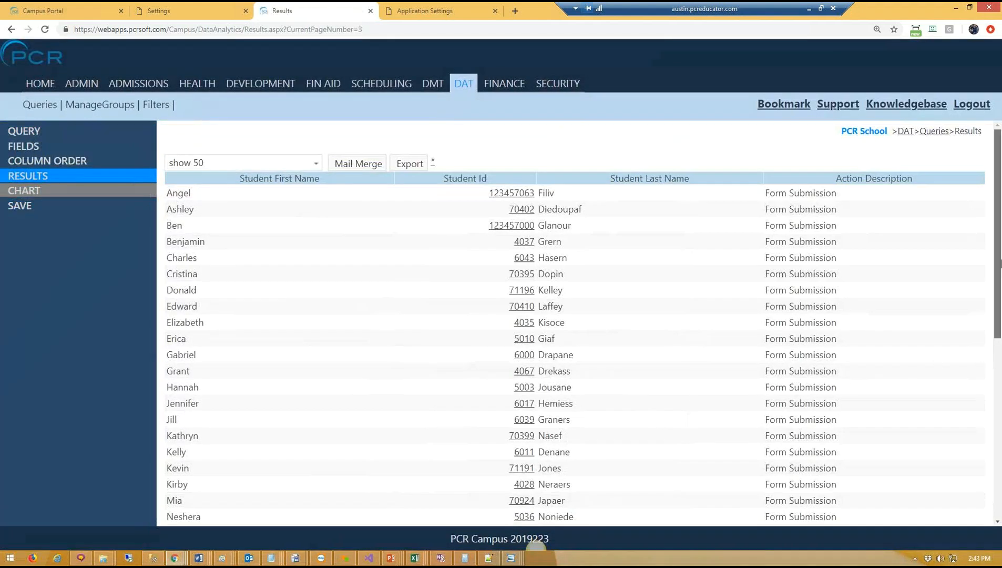
left_click_drag(999, 303, 1000, 242)
left_click_drag(767, 193, 845, 198)
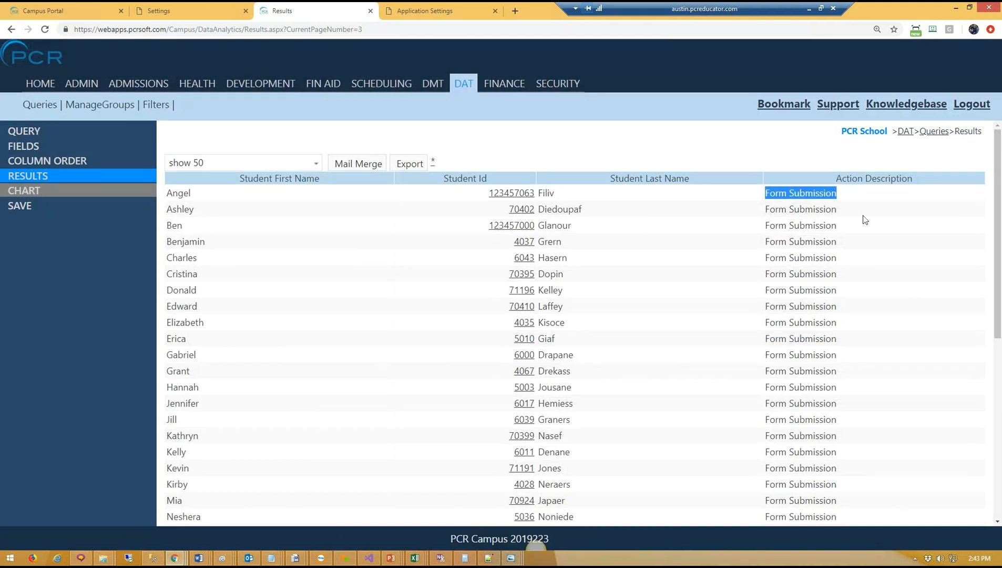
Step: Add Action Date and Academic Year to the Student Actions display fields, save the connection and rerun the query
left_click(24, 145)
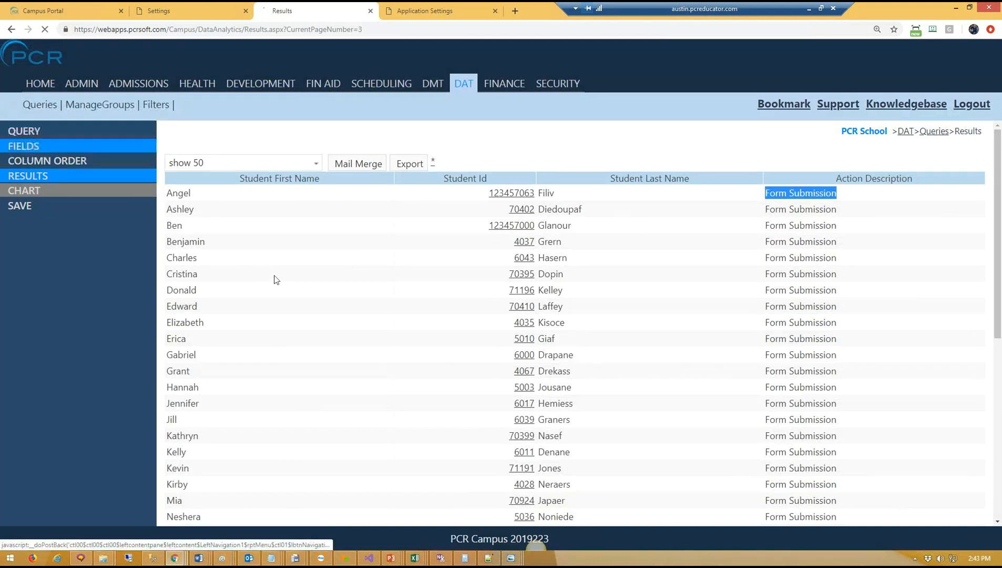
left_click(249, 207)
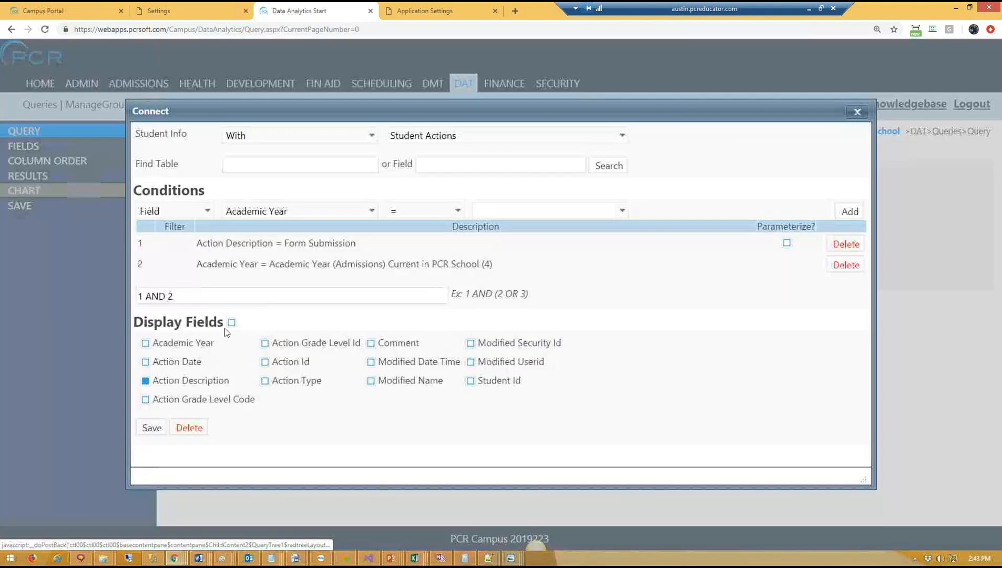
left_click(146, 361)
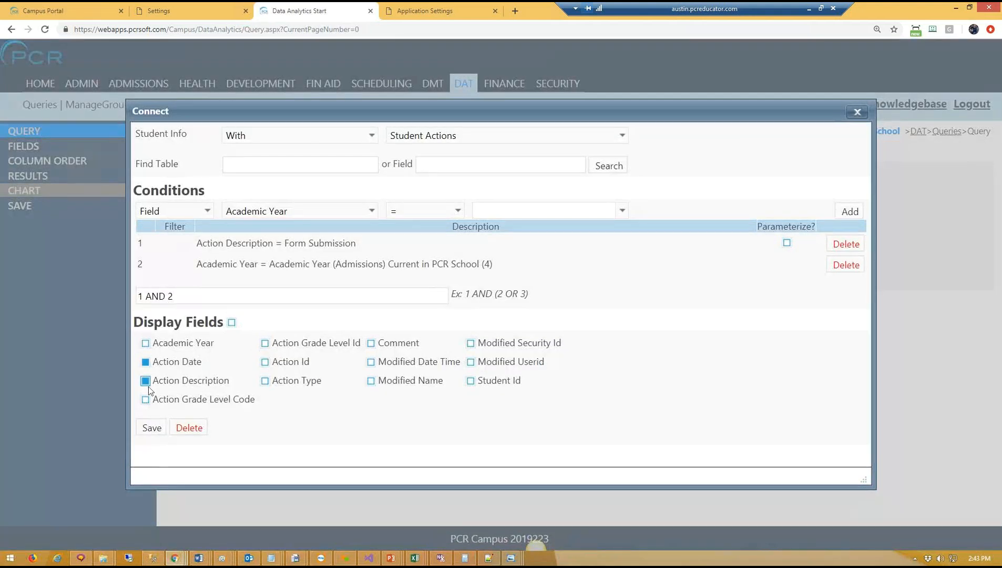
left_click(172, 347)
left_click(151, 429)
left_click(32, 177)
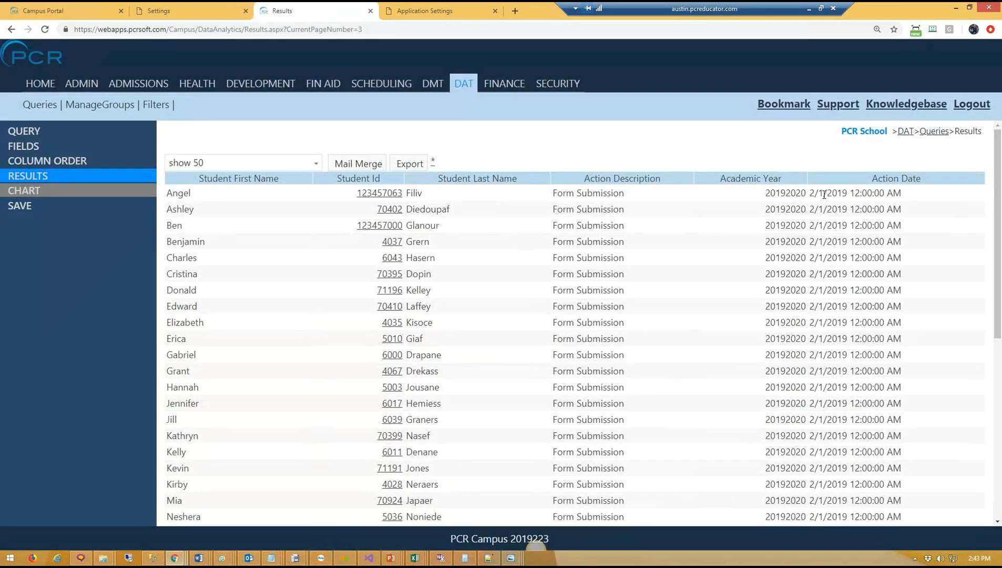
Step: Examine the academic year, action date and action description of the listed form submissions and the number of records retrieved
left_click_drag(820, 194, 908, 208)
left_click(763, 193)
left_click_drag(764, 193, 807, 196)
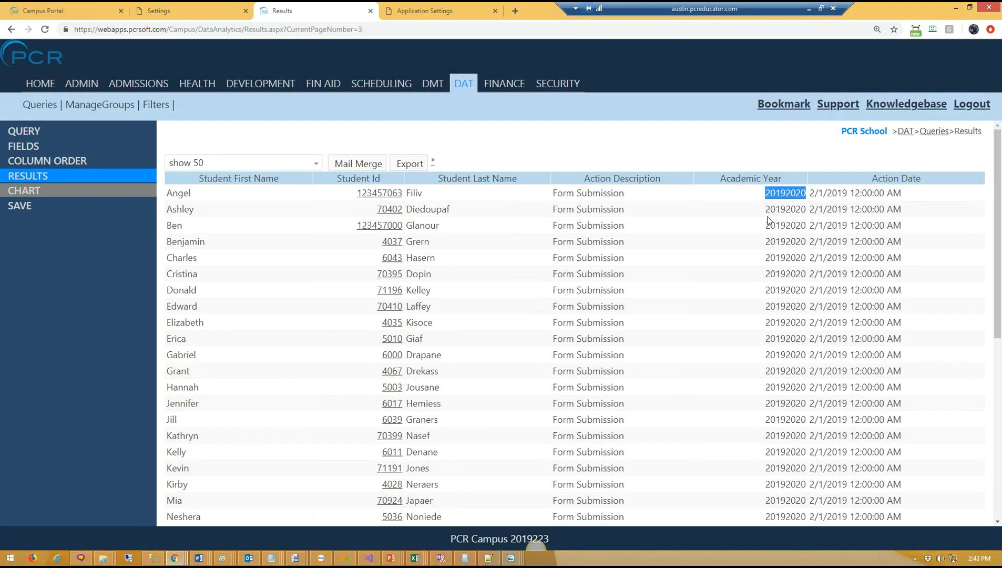
left_click(718, 280)
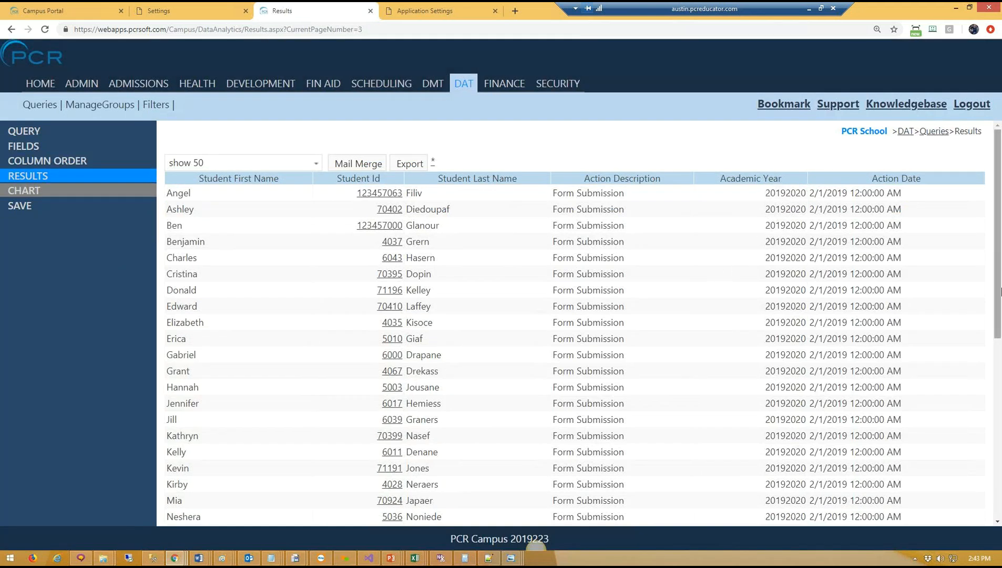
left_click_drag(558, 193, 638, 188)
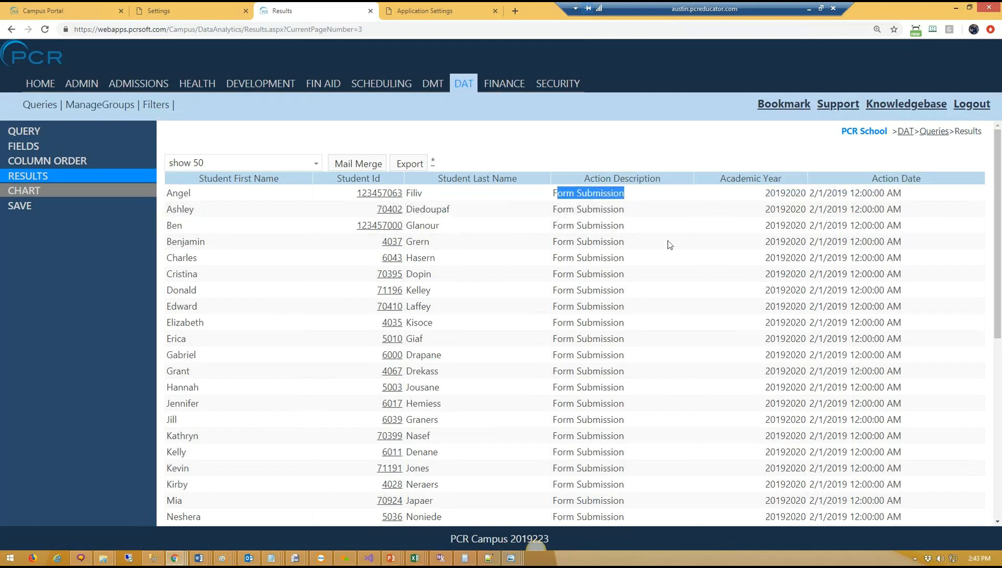
left_click_drag(998, 231, 998, 411)
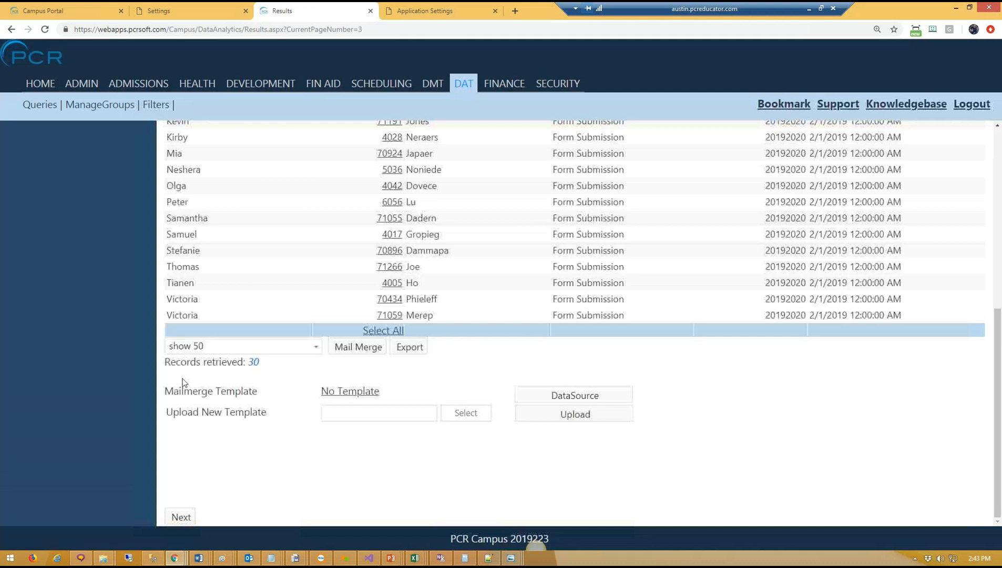
scroll(736, 349, "up", 10)
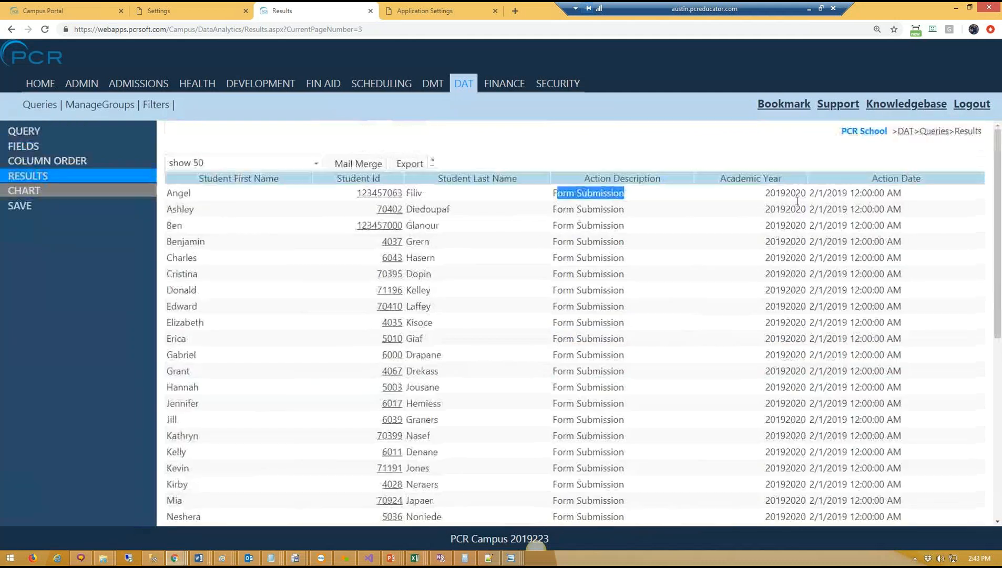
left_click(764, 193)
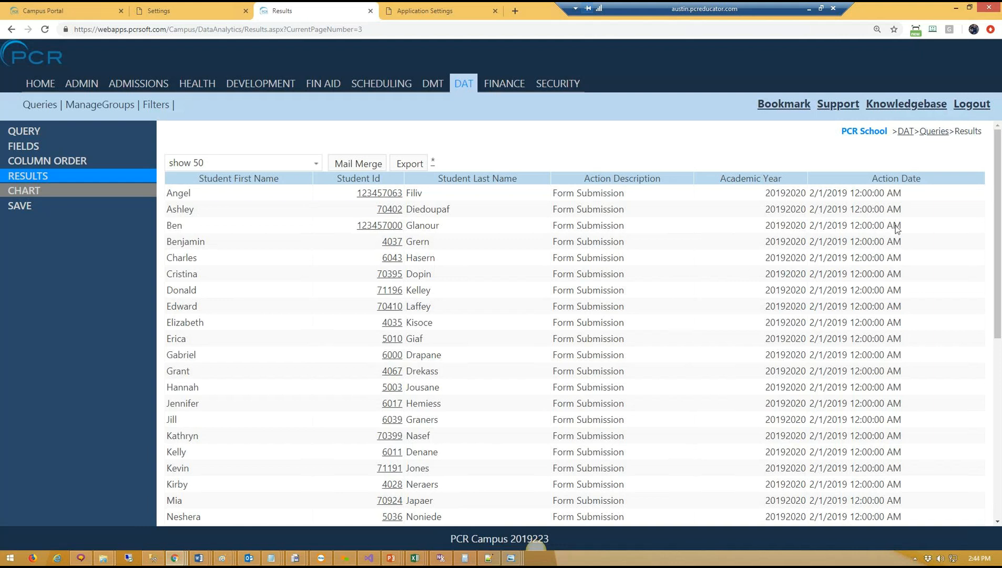
left_click_drag(998, 331, 1001, 348)
right_click(1001, 366)
left_click(766, 245)
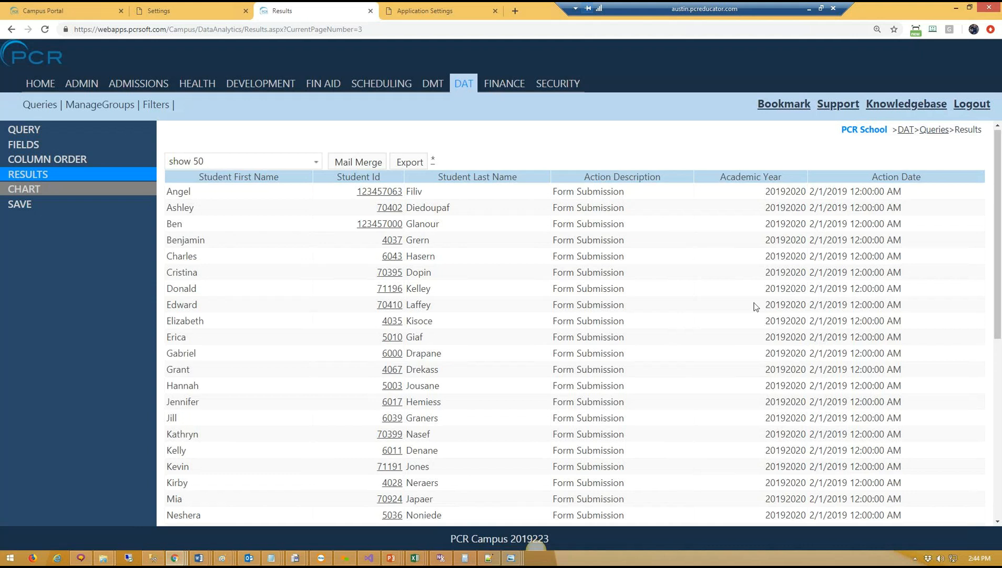
left_click_drag(728, 179, 925, 171)
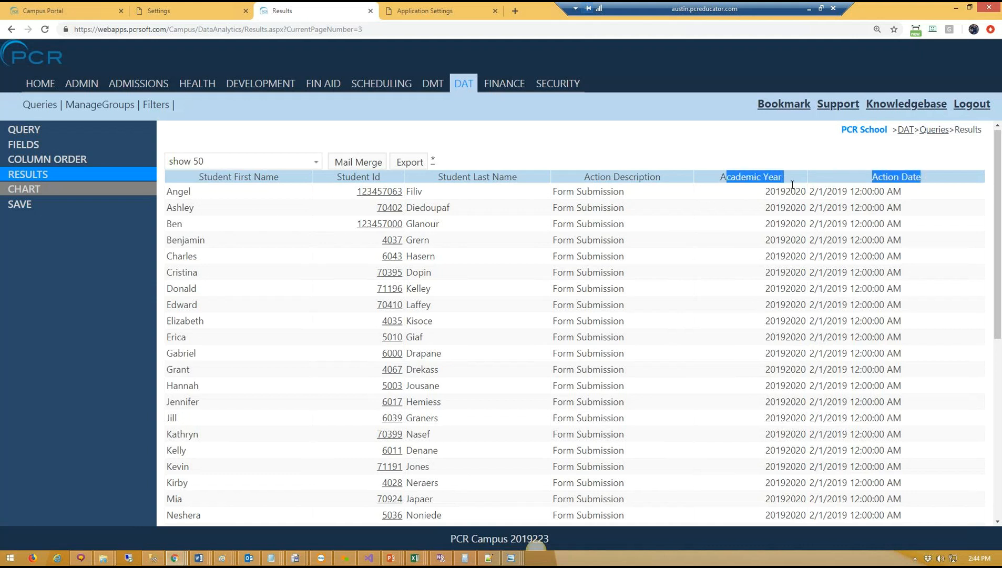
left_click(732, 178)
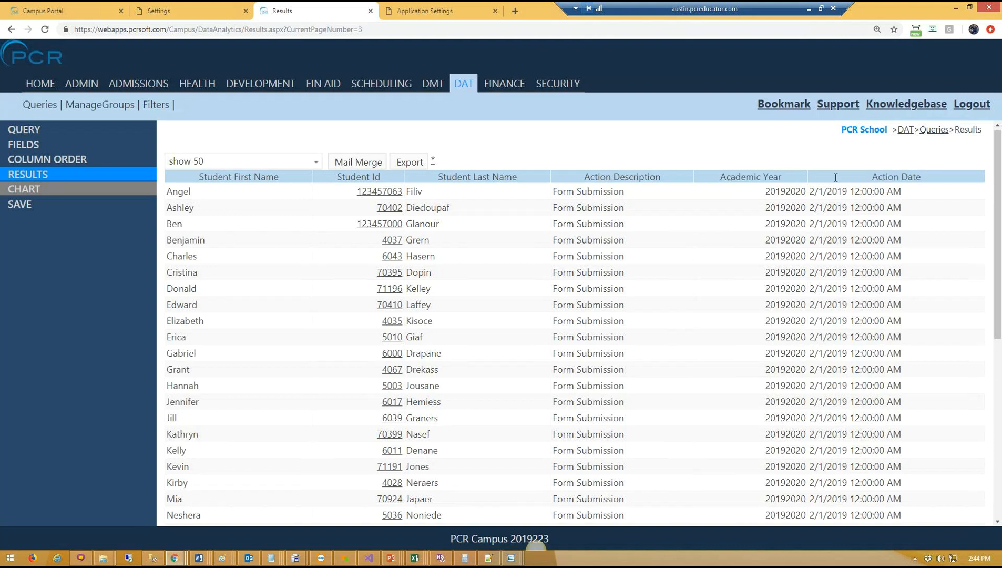
Step: Remove Academic Year and Action Date from the Student Actions display fields, save the connection and rerun the query
left_click(61, 130)
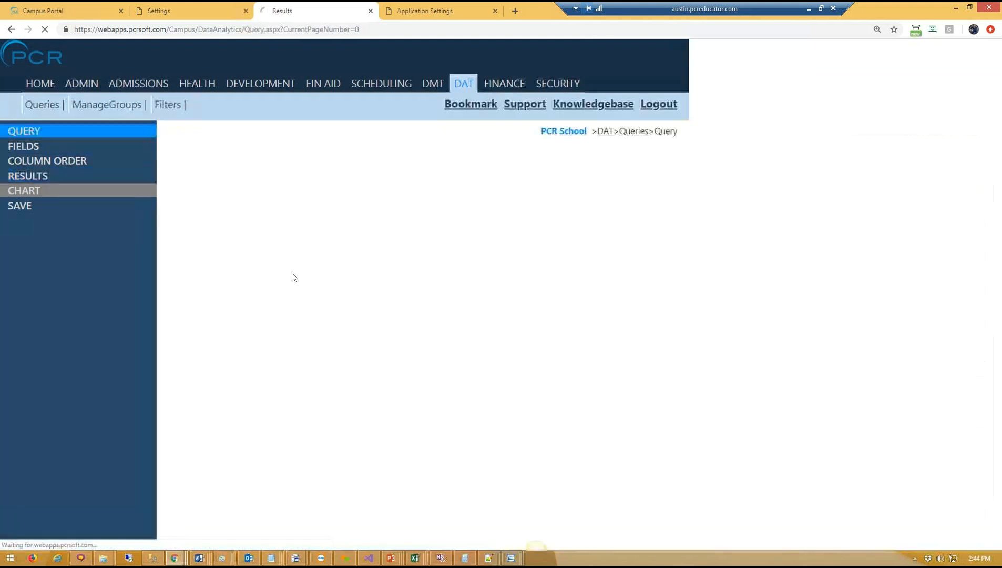
left_click(243, 206)
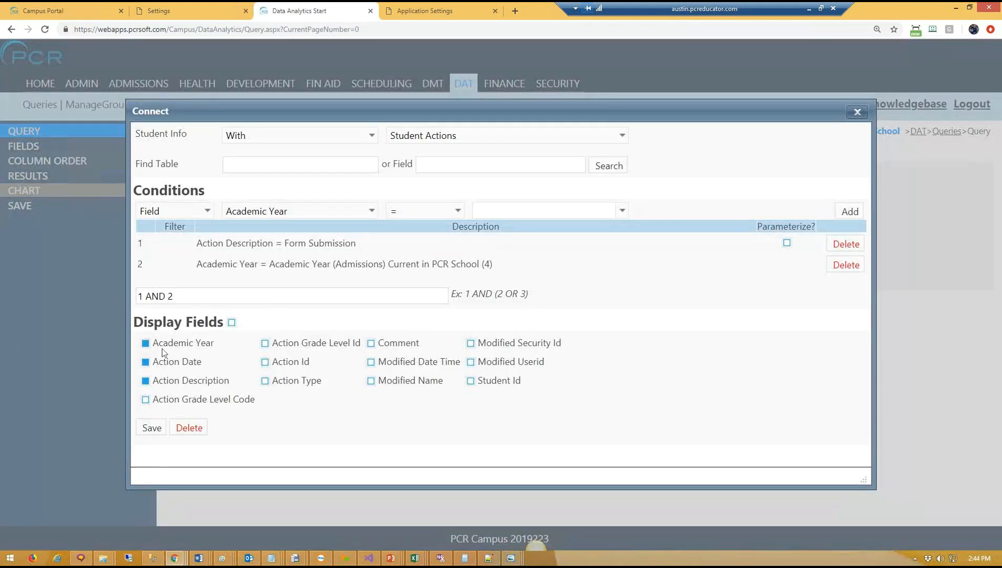
left_click(145, 343)
left_click(146, 361)
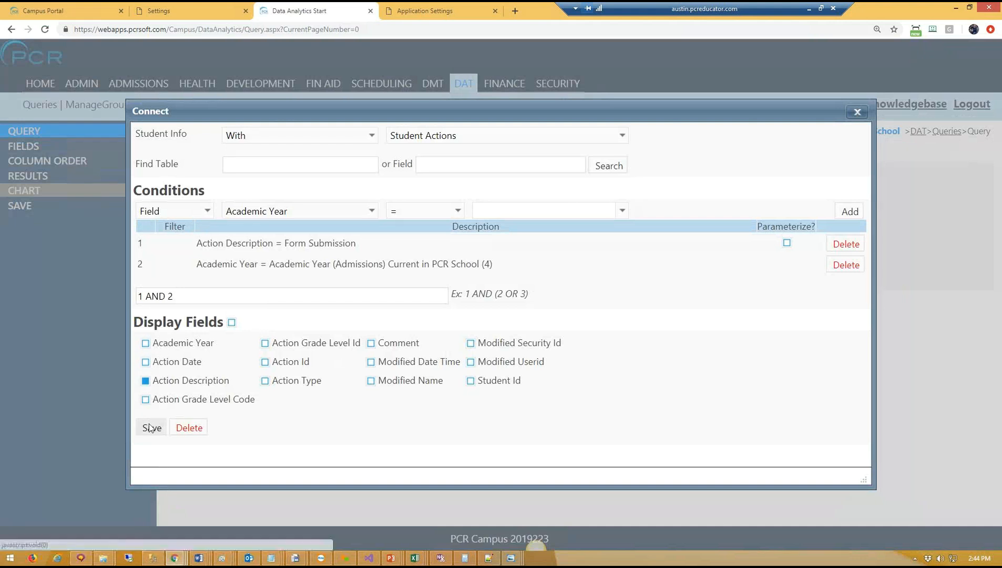
left_click(151, 427)
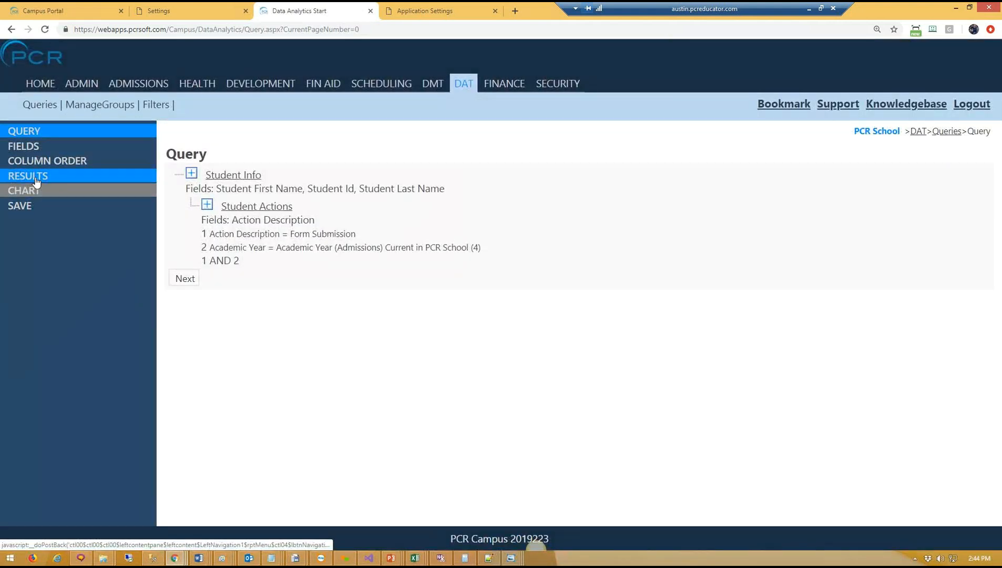
left_click(36, 182)
mouse_move(1000, 289)
left_mouse_down()
mouse_move(1001, 470)
mouse_move(1001, 284)
left_mouse_up()
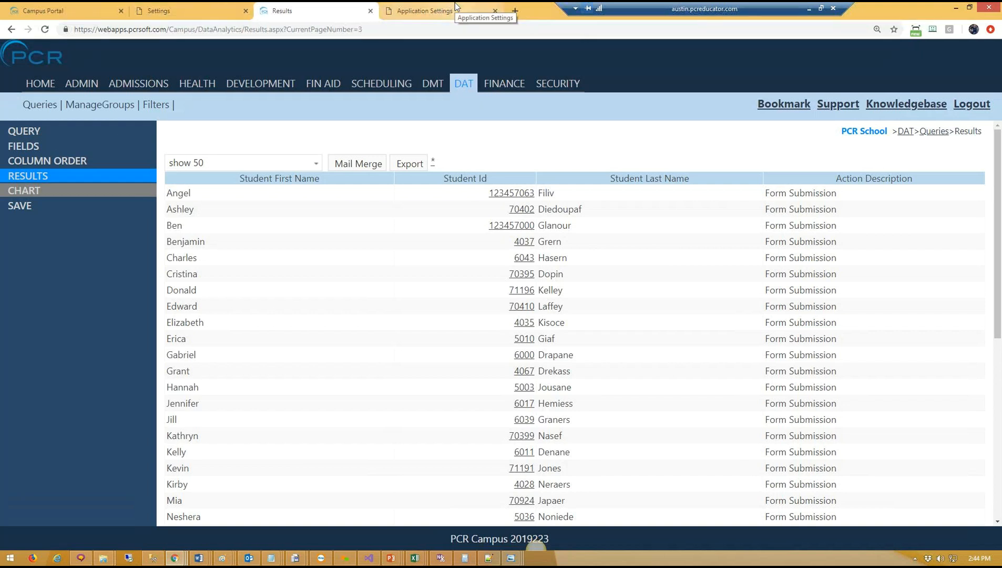
Step: Switch to the re-enrollment forms site, return to its home page and open the forms of the first listed student
left_click(425, 10)
scroll(956, 112, "up", 6)
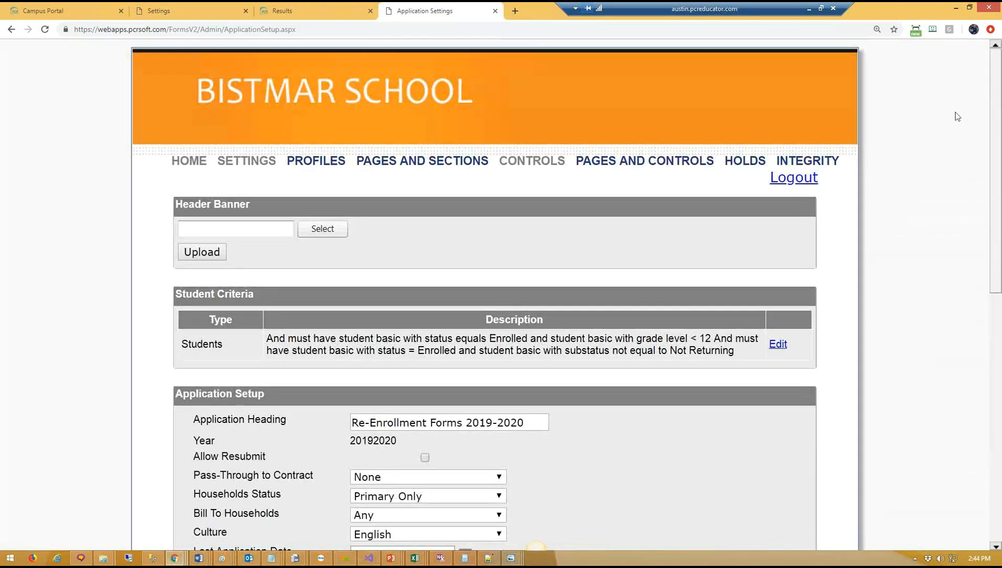
left_click(187, 161)
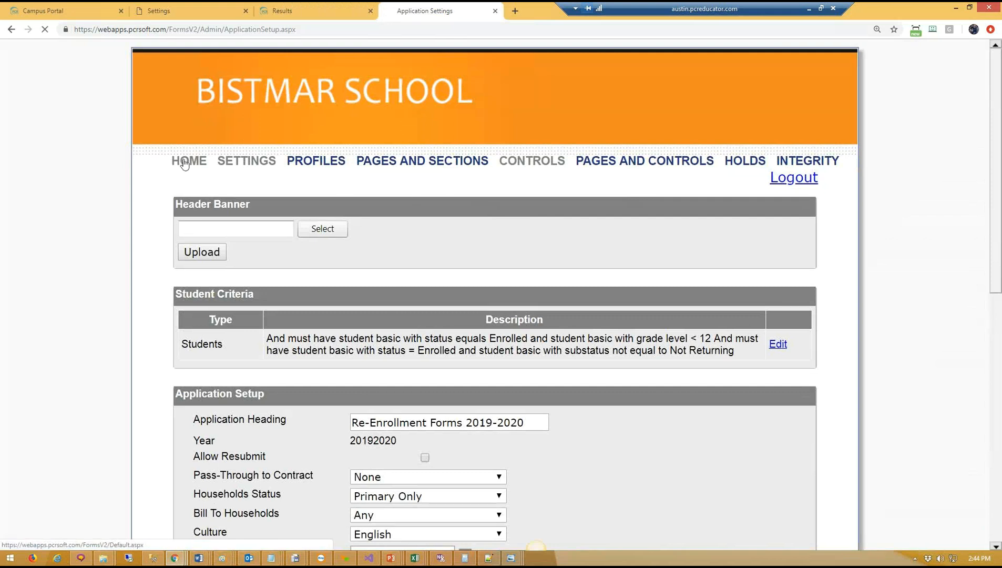
scroll(132, 265, "down", 3)
scroll(132, 265, "up", 3)
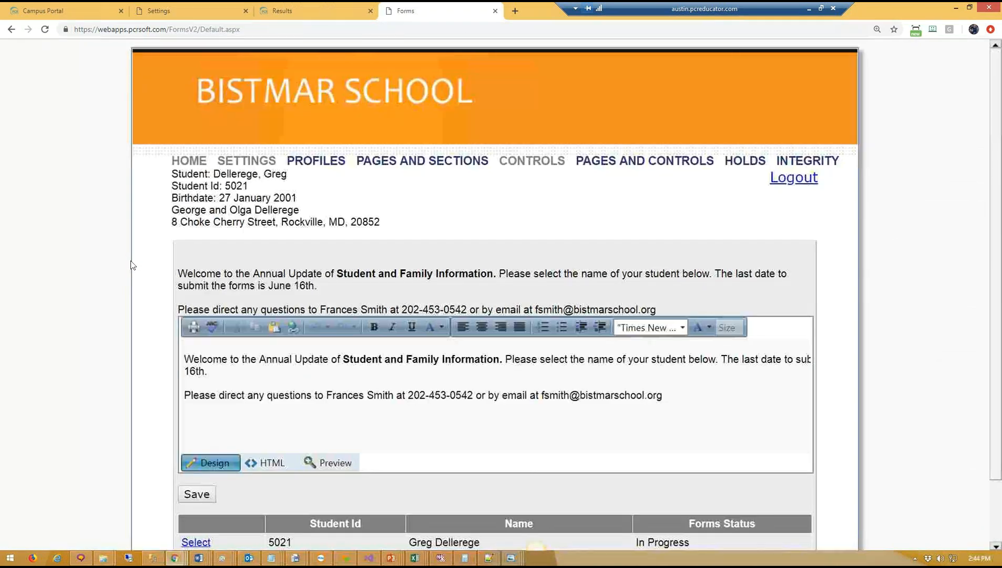
scroll(184, 281, "down", 3)
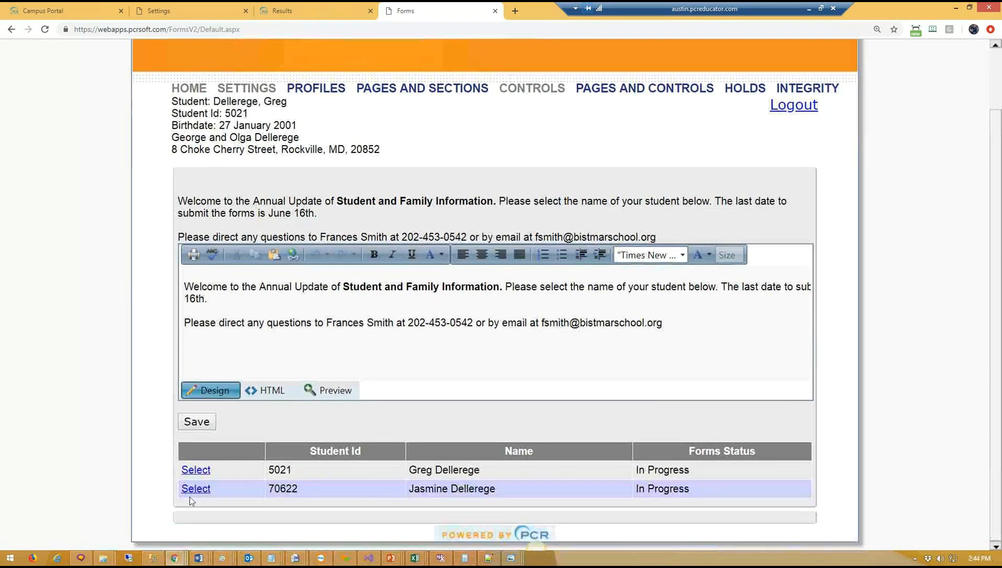
left_click(202, 470)
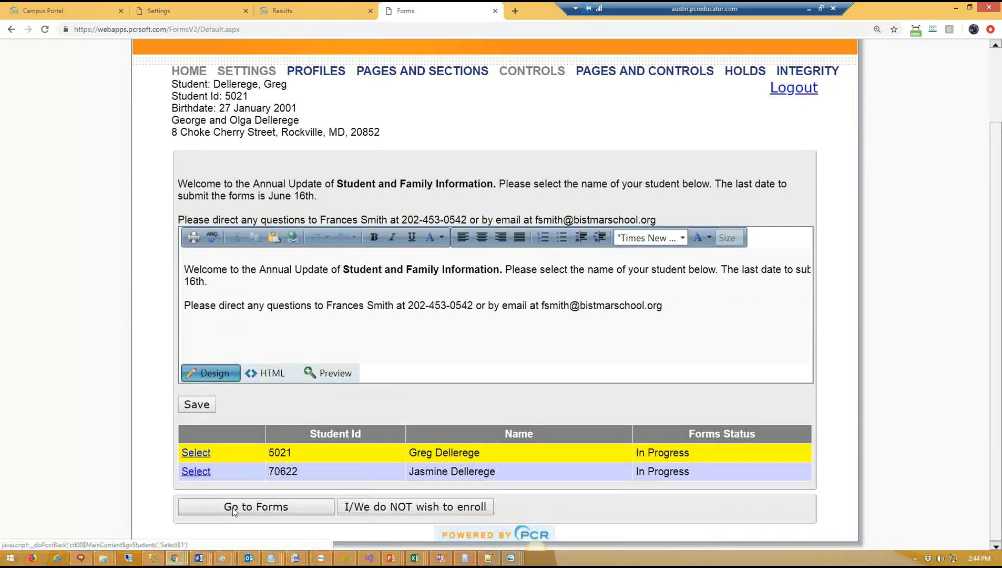
left_click(232, 507)
scroll(133, 392, "down", 2)
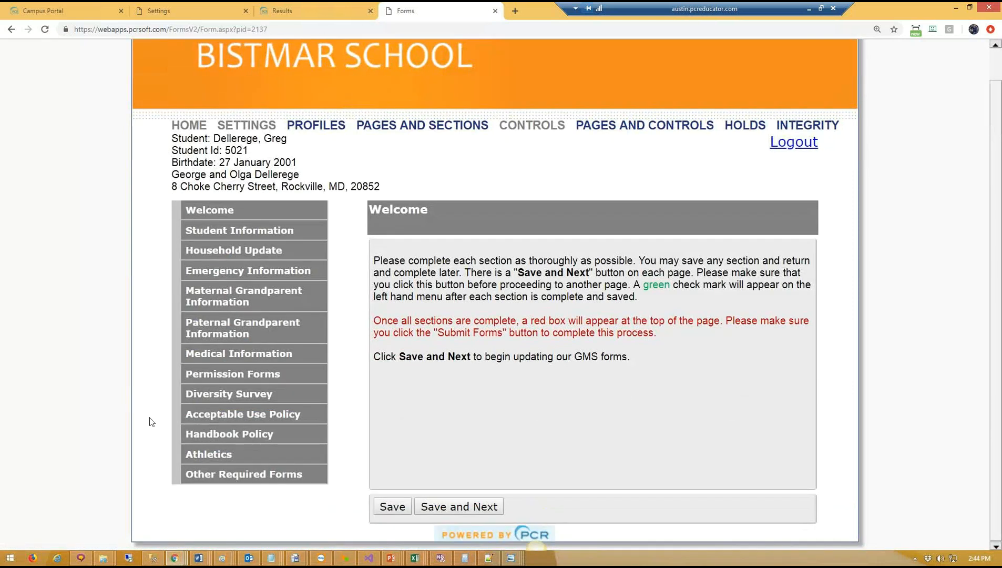
Step: Open the Permission Forms page and examine the Student Photo Disclosure and Release on Website consent under Student Photographs
left_click(241, 373)
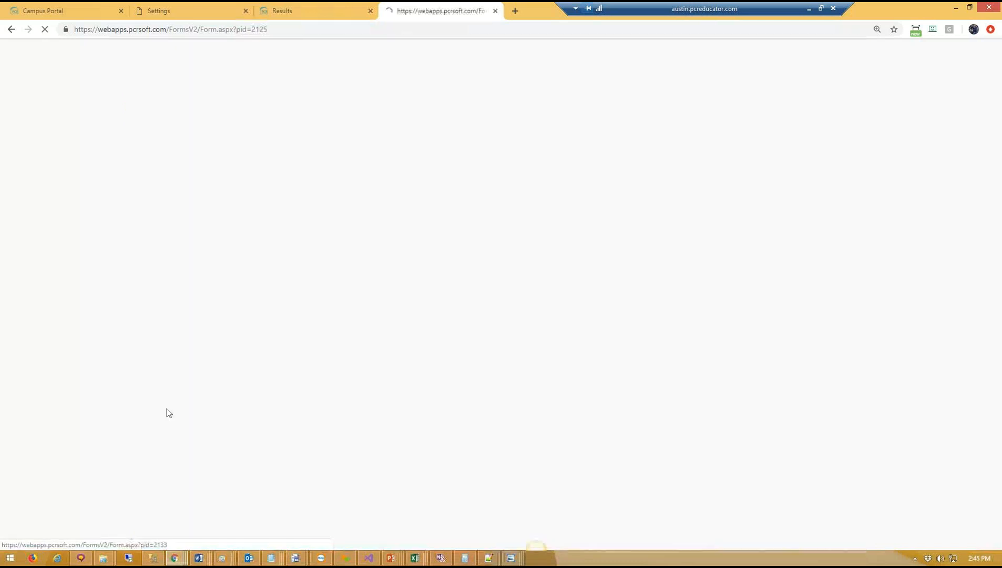
scroll(168, 418, "down", 5)
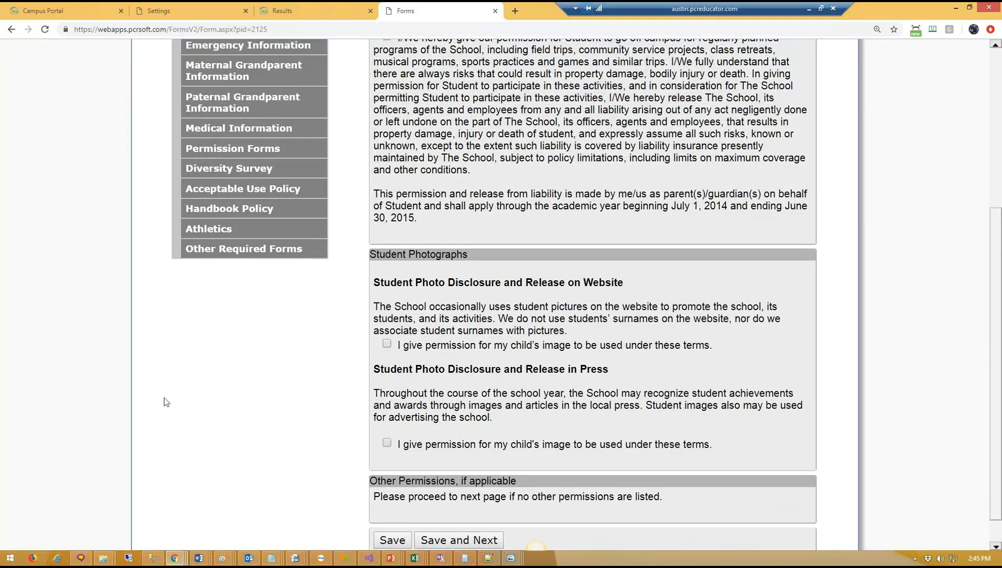
scroll(164, 398, "down", 1)
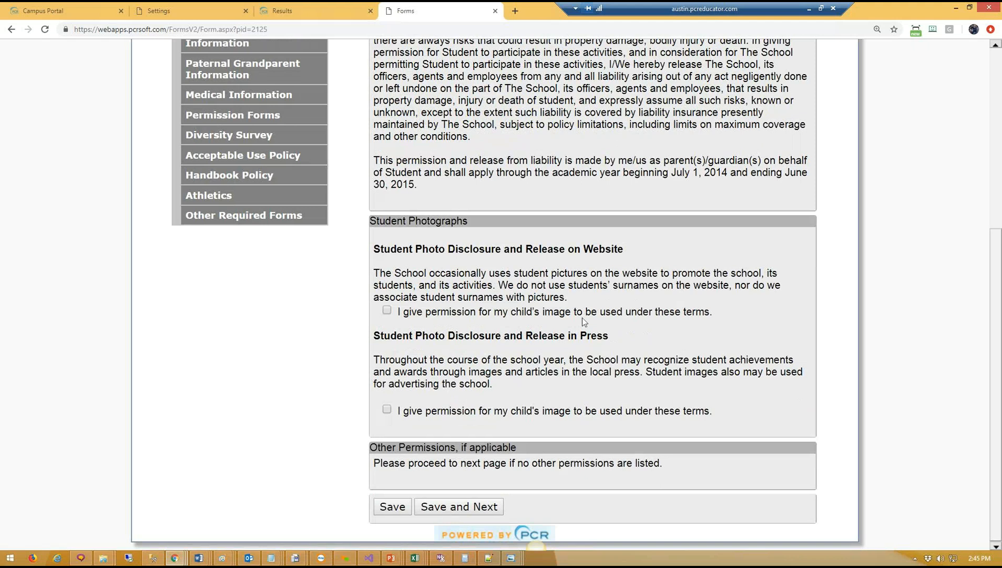
left_click_drag(512, 273, 751, 283)
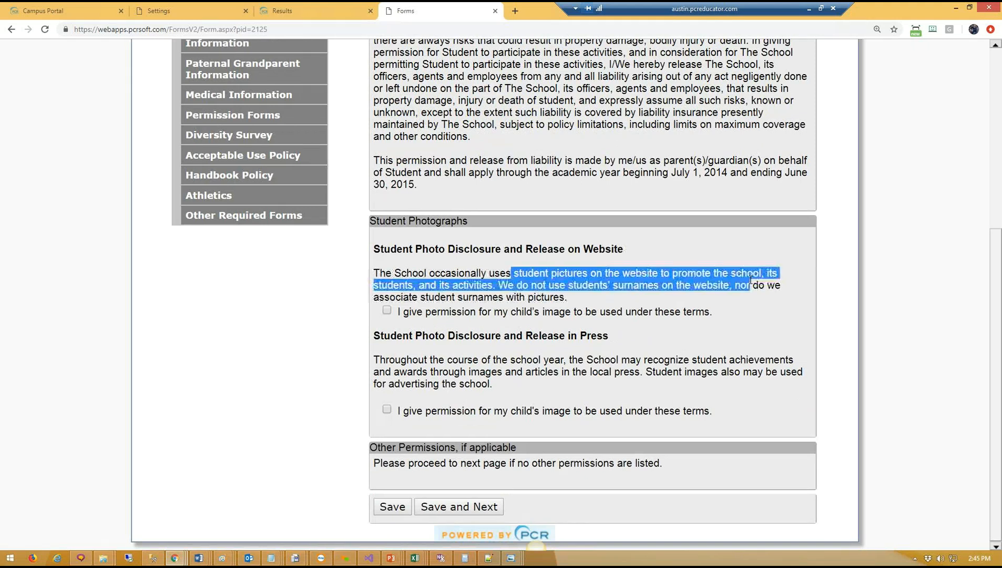
left_click(717, 296)
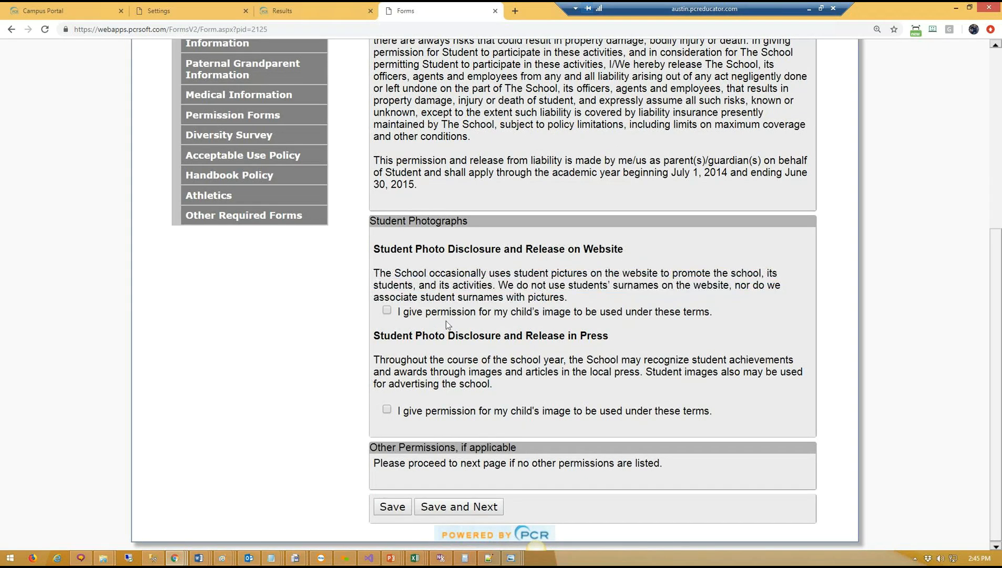
left_click_drag(404, 312, 712, 309)
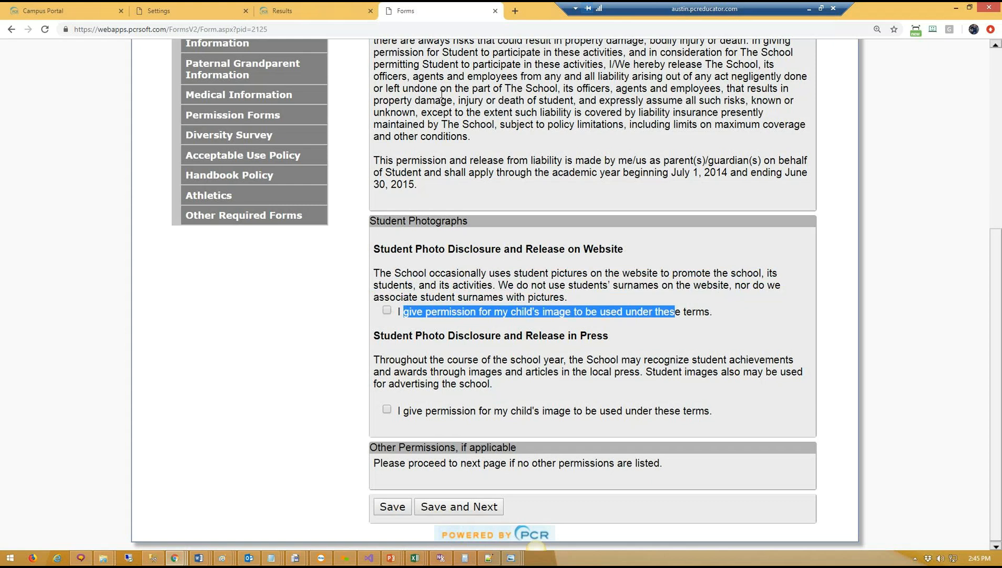
left_click(535, 136)
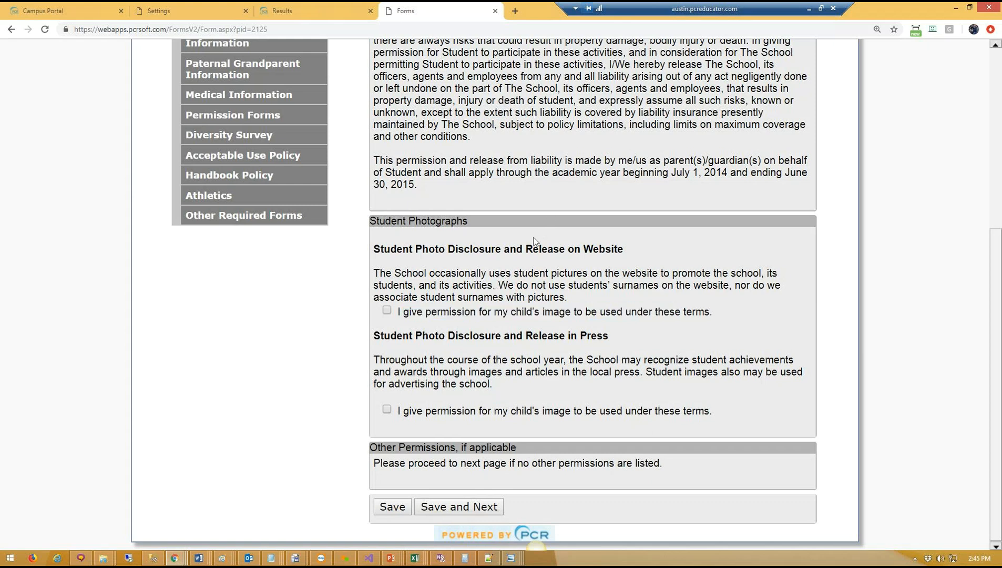
Step: Open the forms control list and display the controls of the Permission Forms page
scroll(533, 237, "up", 5)
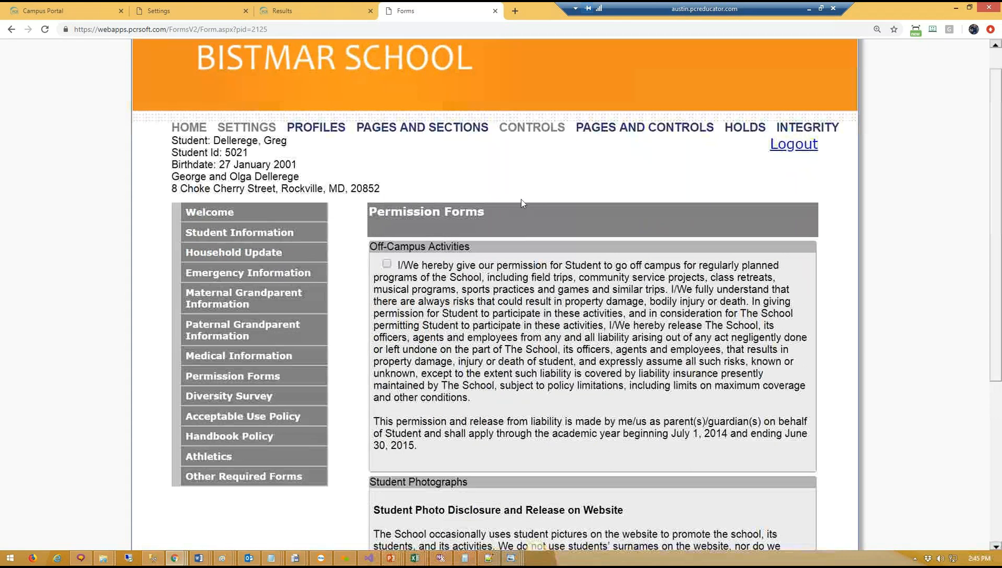
left_click(527, 131)
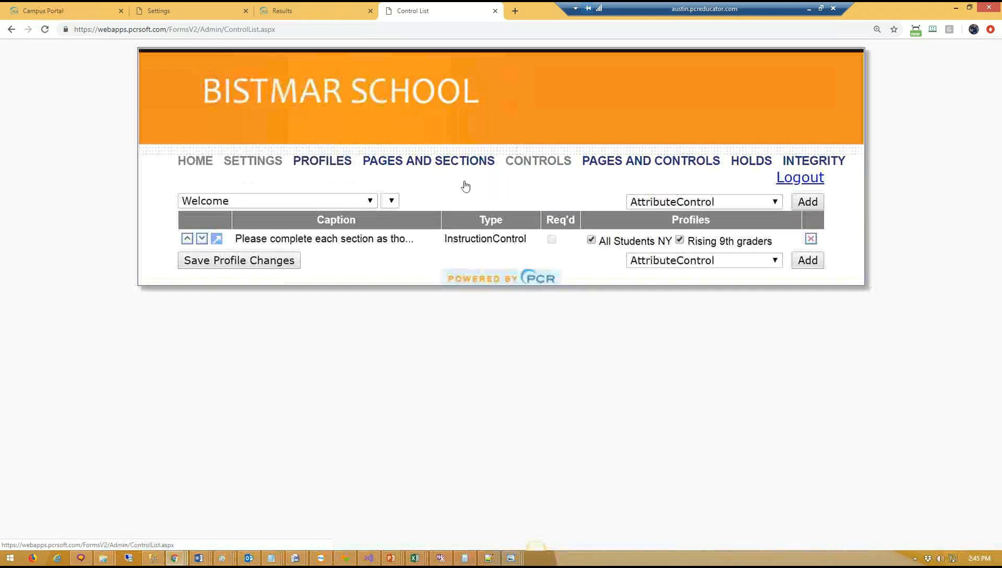
left_click(269, 200)
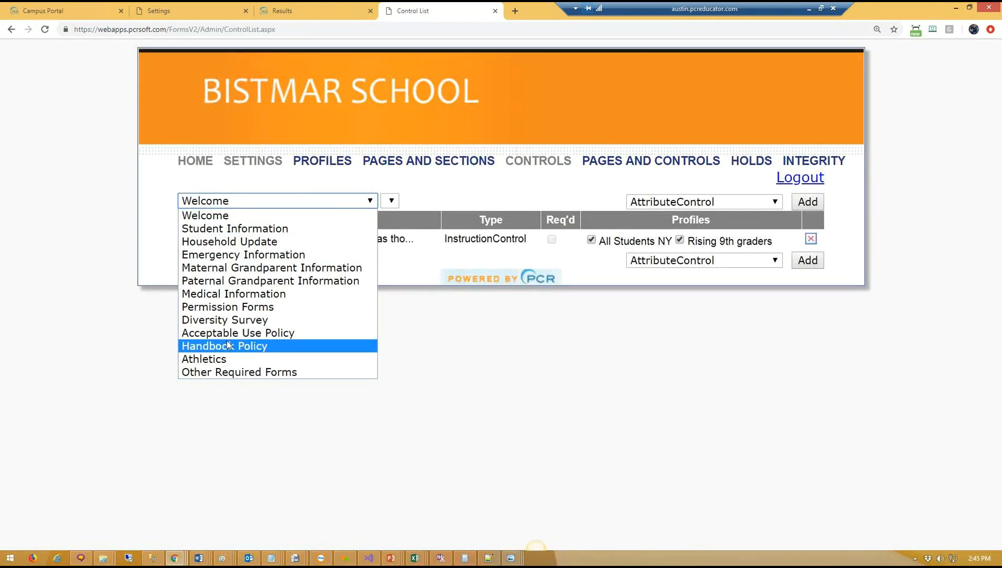
left_click(228, 306)
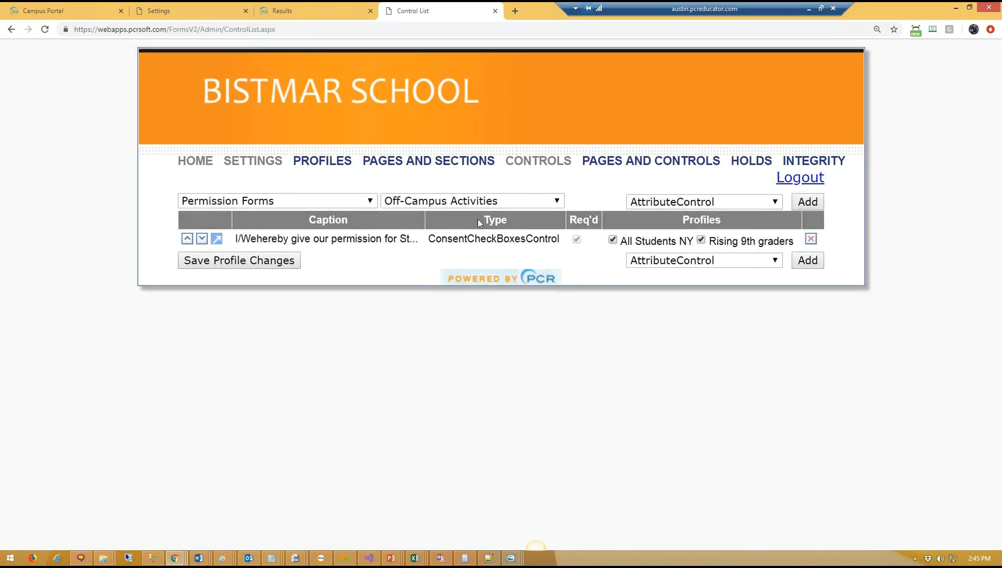
Step: Display the controls of the Student Photographs section and inspect the check and uncheck actions of the last permission consent control
left_click(488, 203)
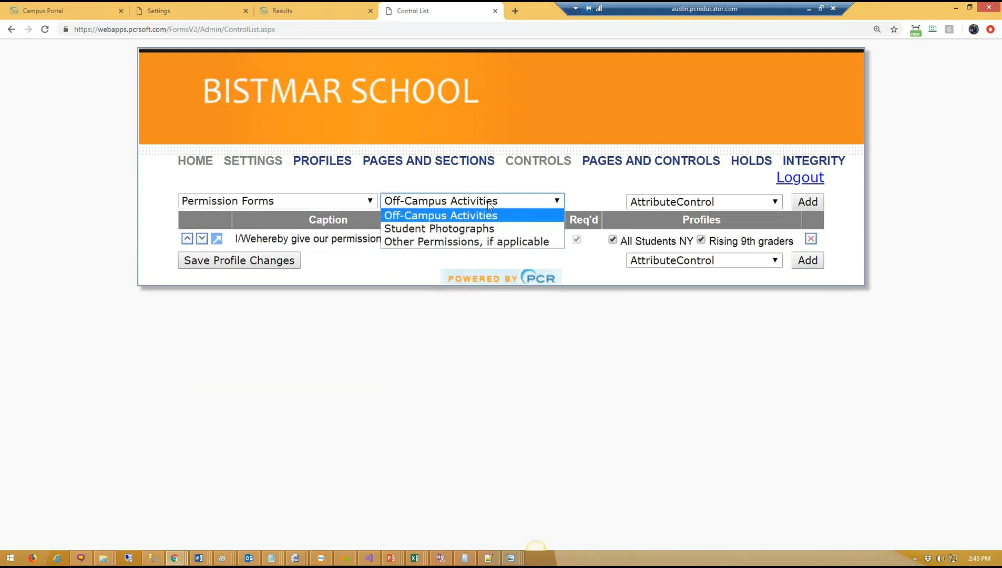
left_click(462, 230)
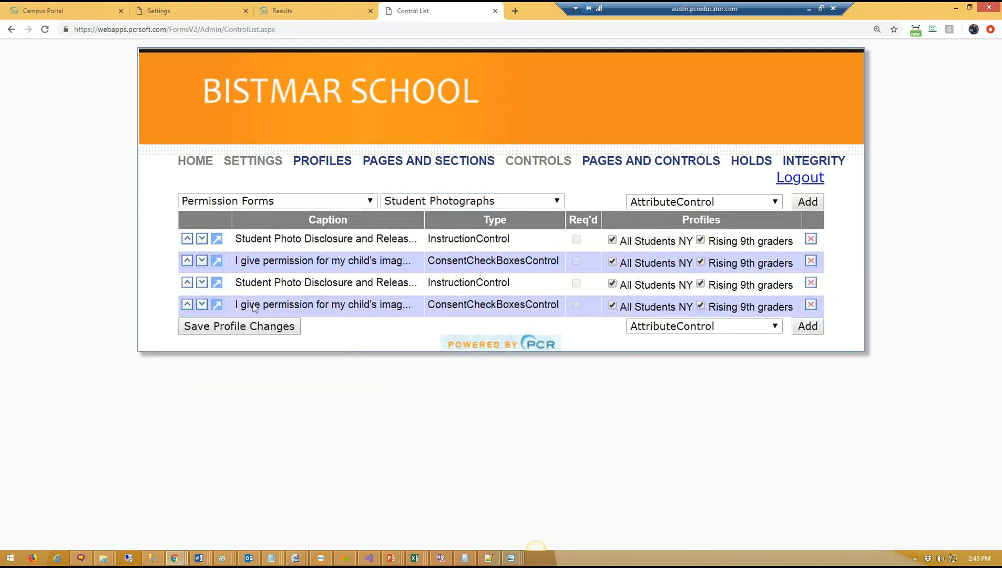
left_click_drag(243, 306, 377, 305)
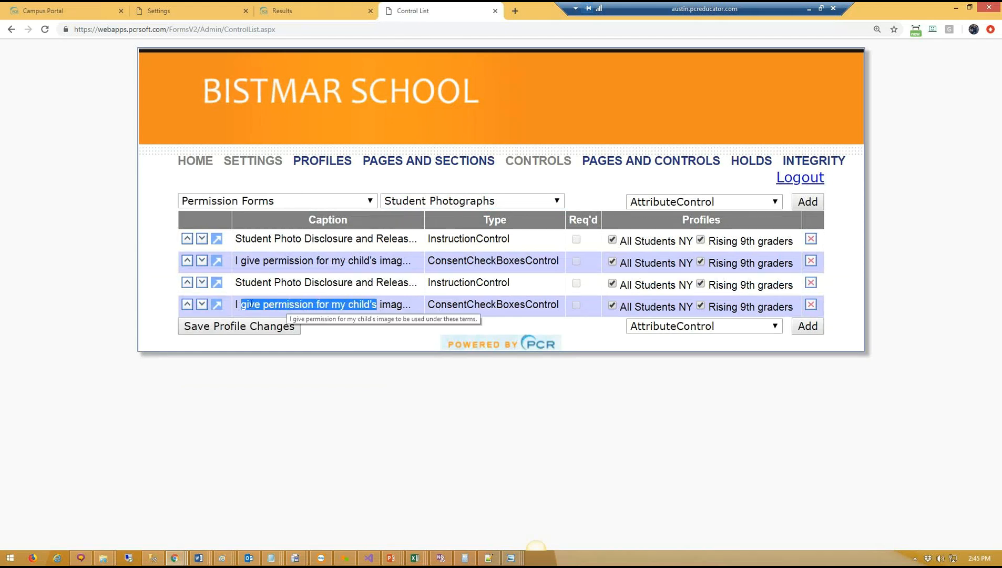
left_click(217, 305)
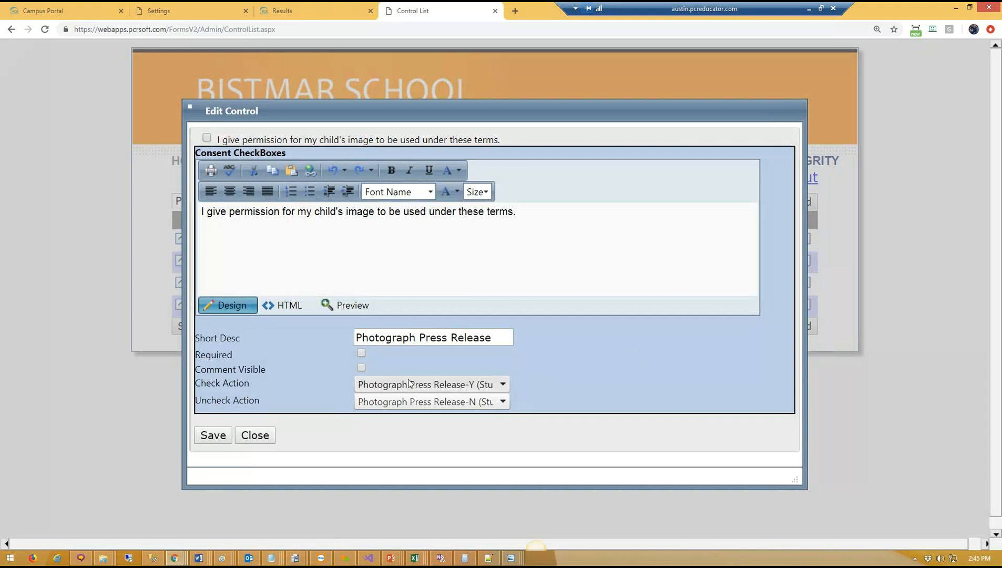
left_click(258, 436)
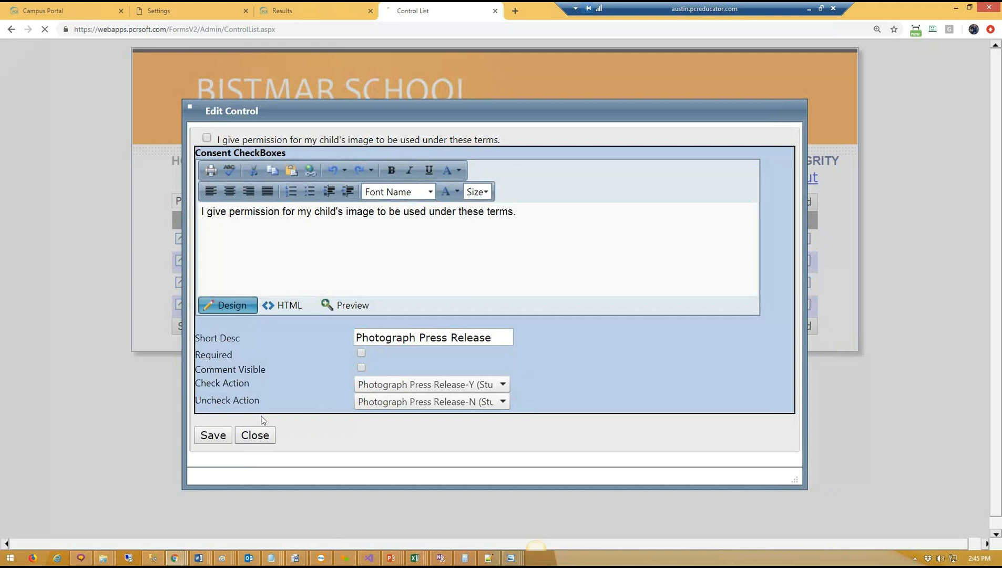
Step: Inspect the check and uncheck actions of the first permission consent control, the one for Photograph Website Release
left_click(217, 261)
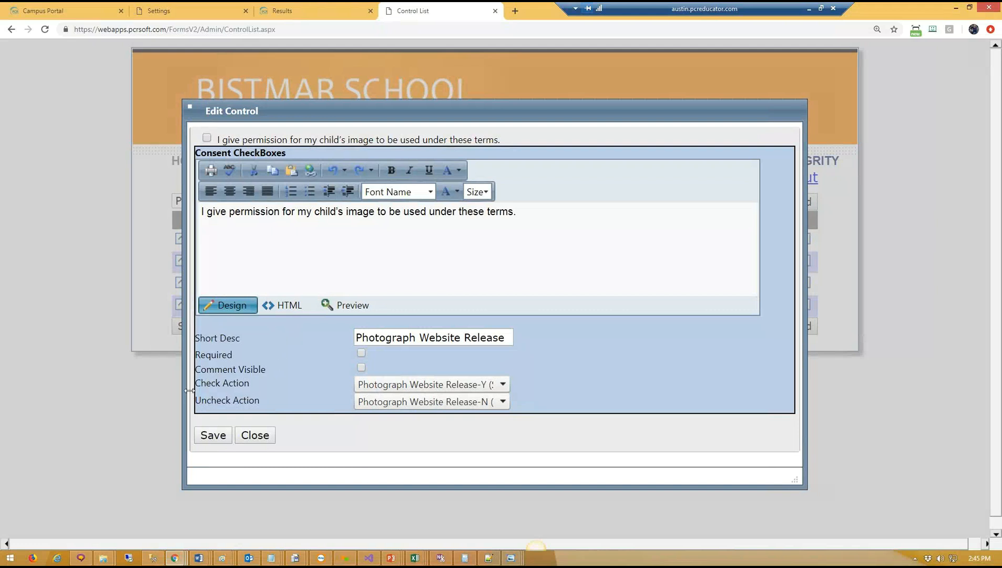
left_click_drag(248, 383, 201, 385)
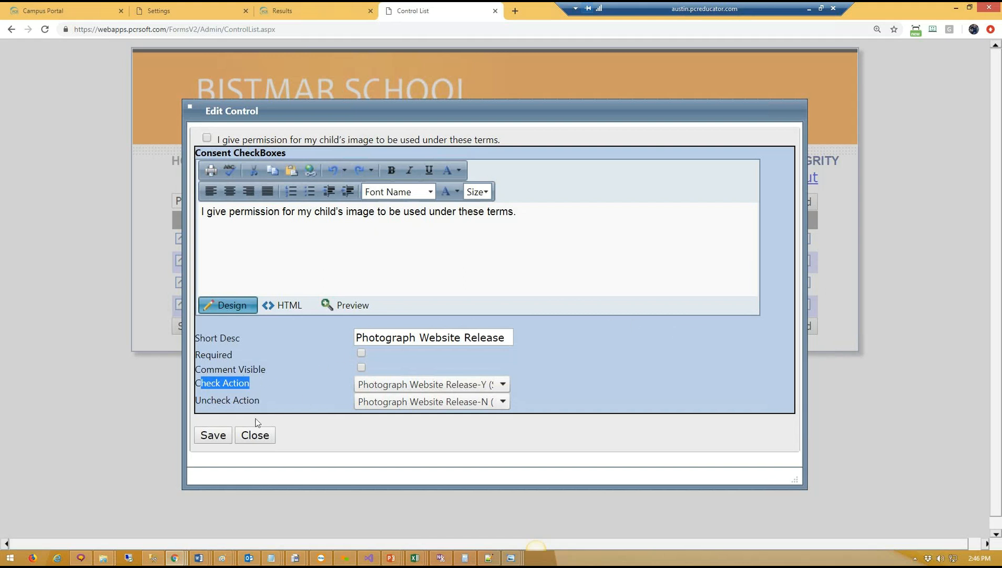
left_click(255, 437)
Step: Return to the data query's definition and start a second connection from Student Info to the Student Actions table
left_click(294, 8)
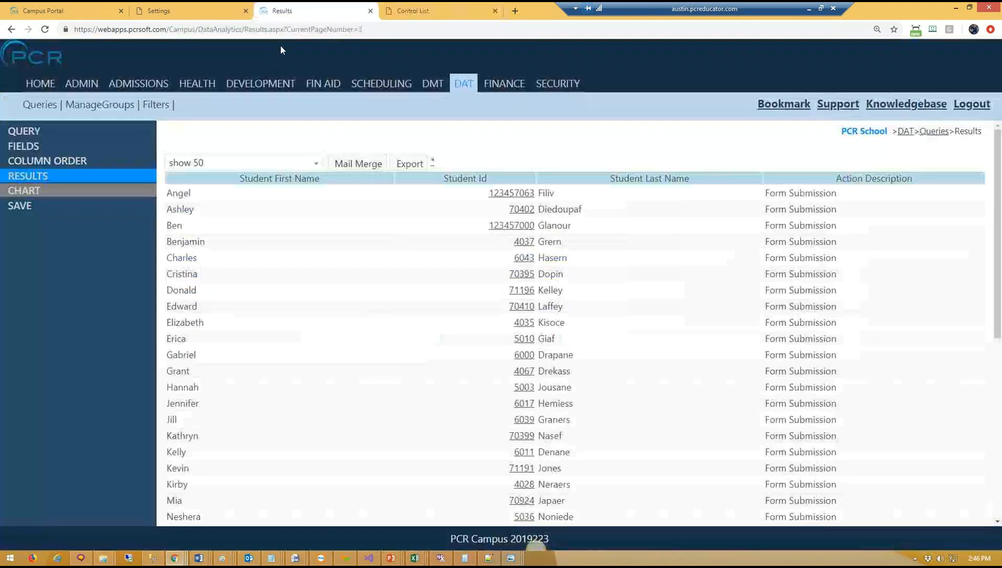
left_click(50, 129)
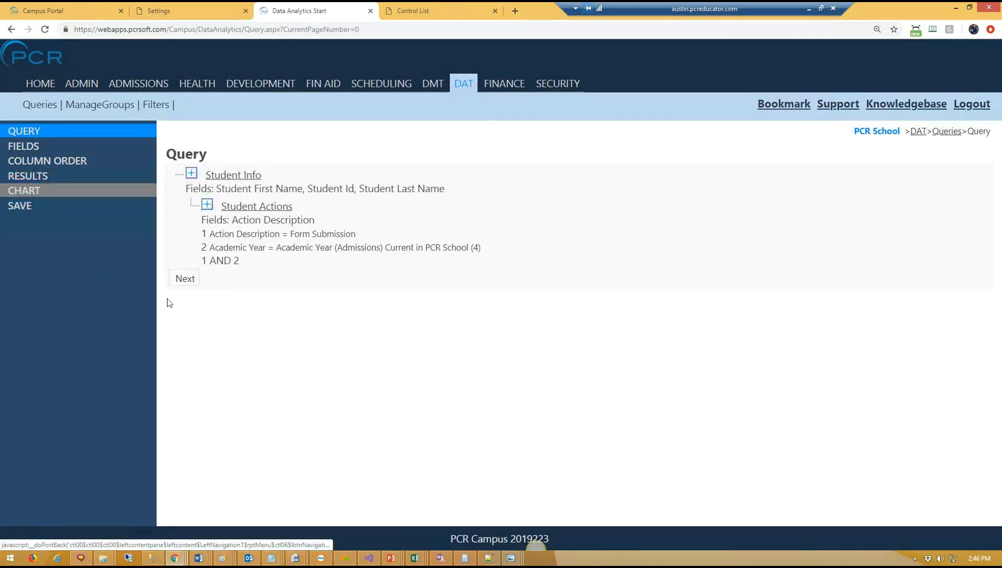
left_click(192, 178)
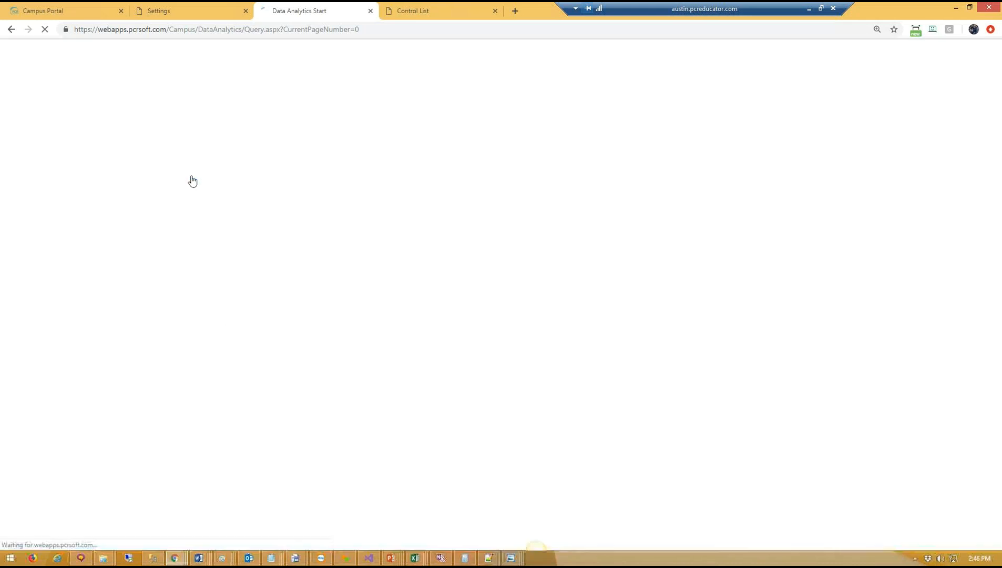
left_click(473, 135)
scroll(497, 249, "down", 15)
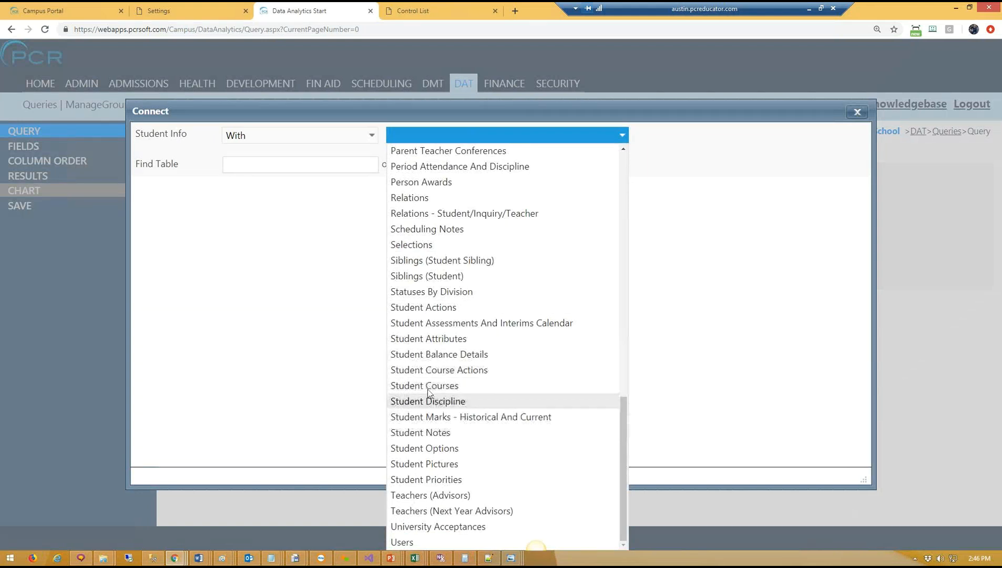
left_click(433, 310)
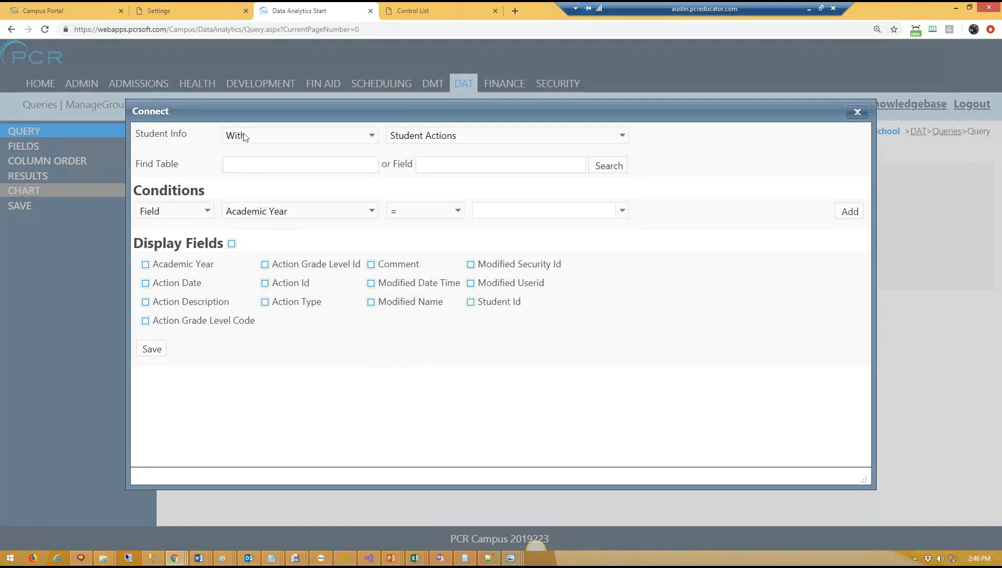
left_click(263, 137)
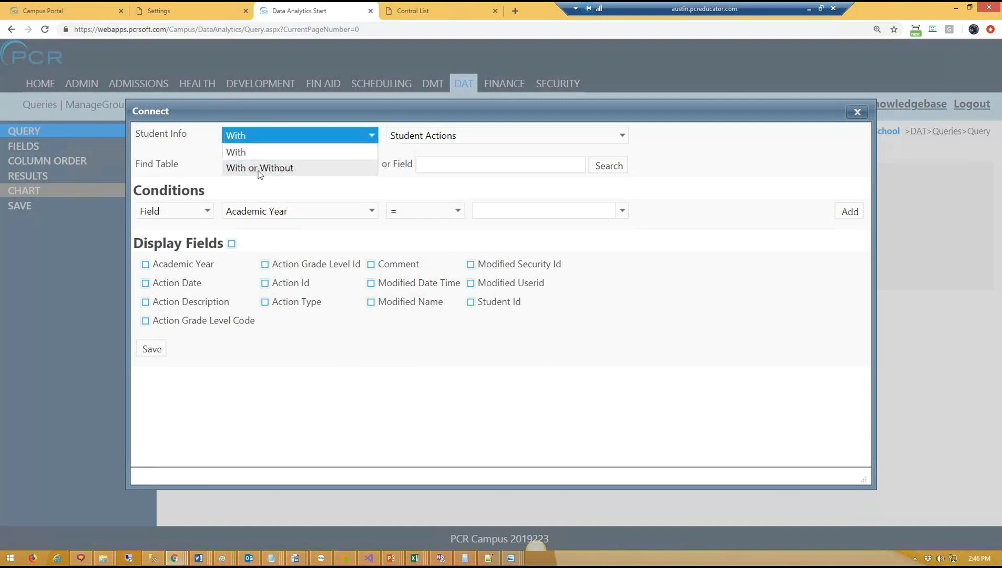
left_click(263, 167)
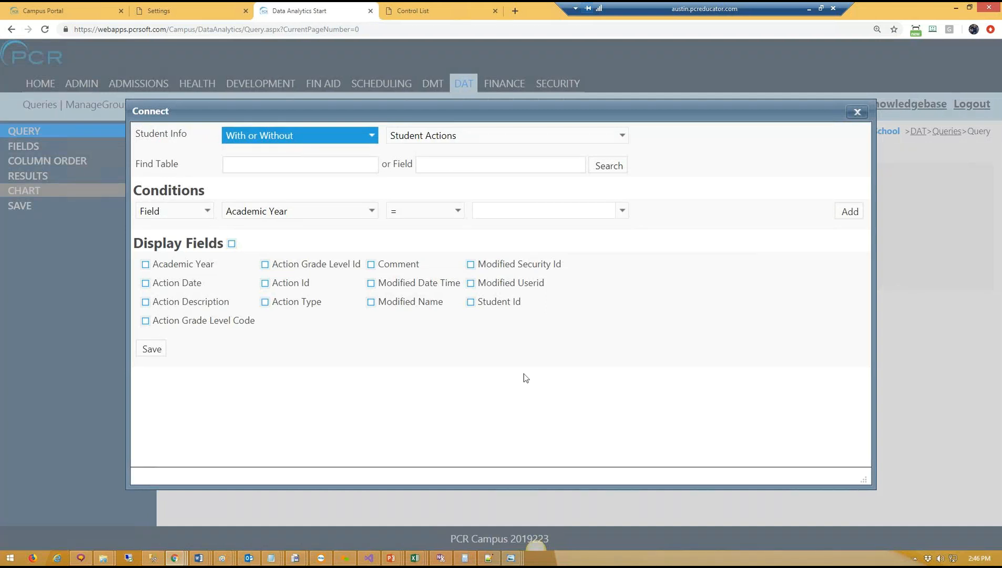
left_click(318, 131)
left_click(298, 149)
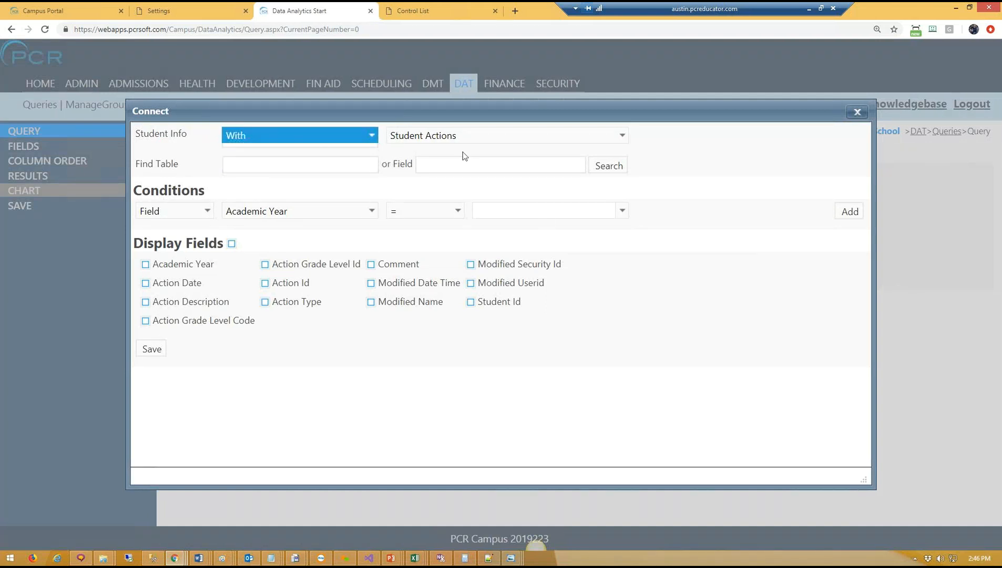
Step: Filter Student Actions on Action Description = Photograph Website Release-Y, display Action Description, save the connection and run the query
left_click(288, 211)
left_click(263, 259)
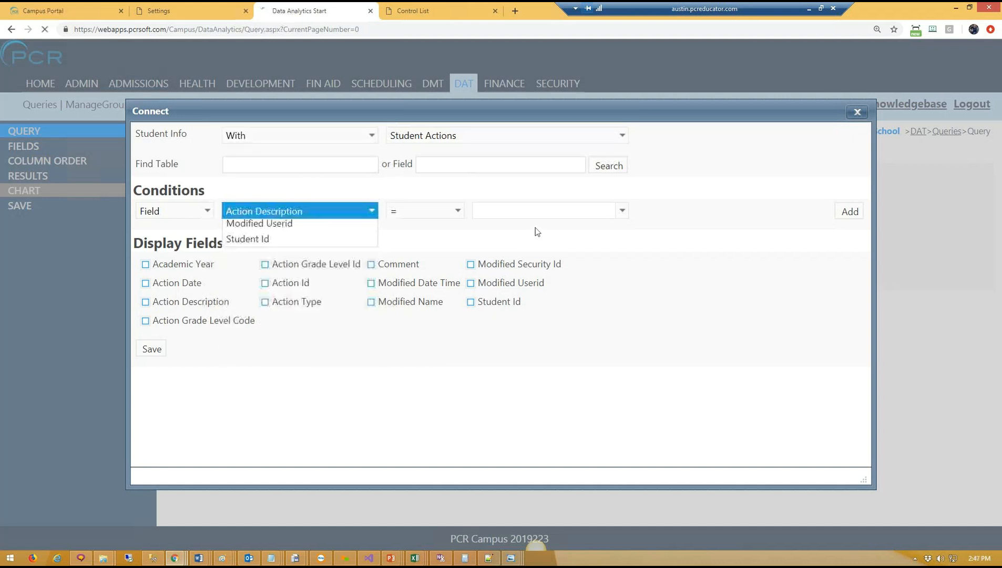
left_click(536, 205)
type("phot")
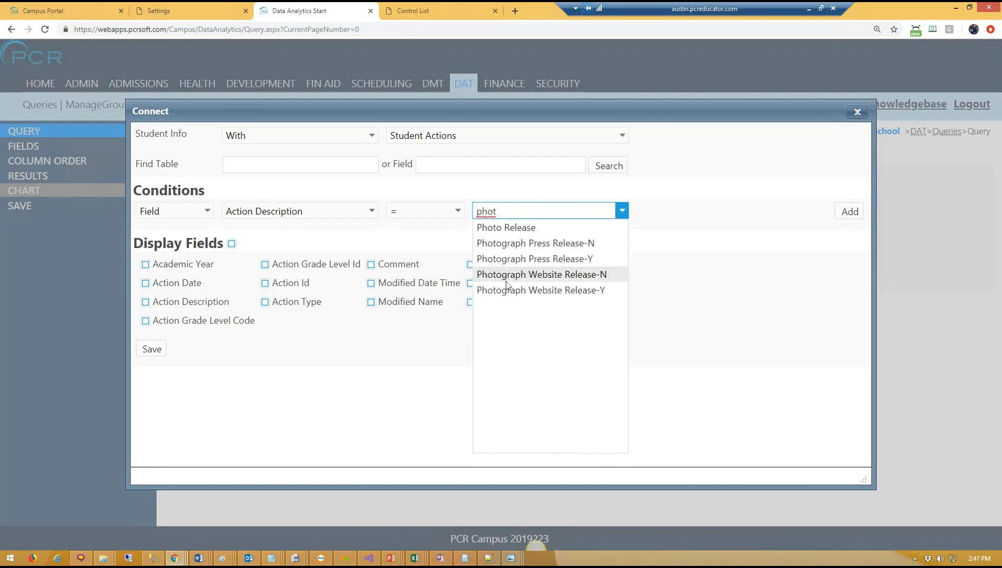
left_click(516, 290)
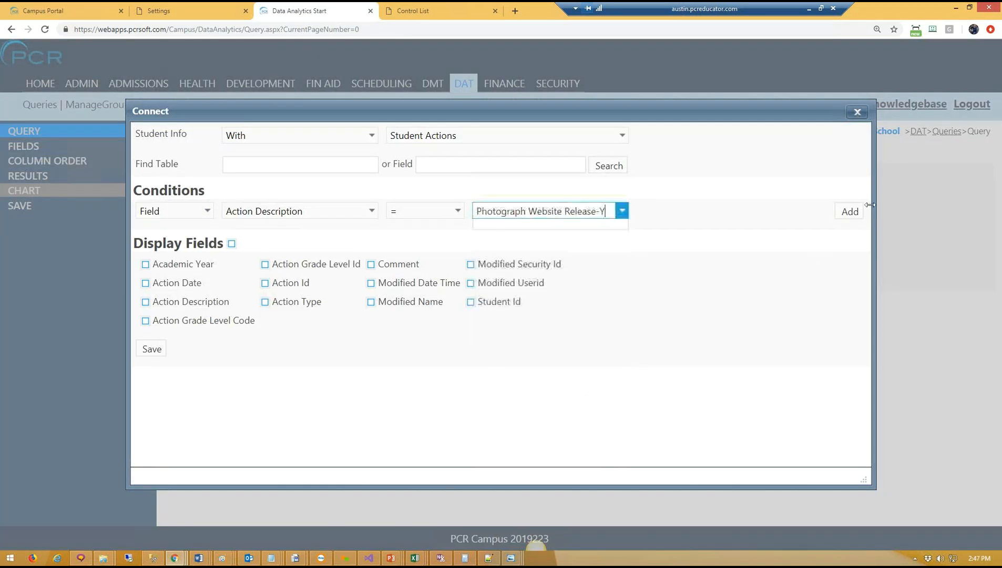
left_click(850, 211)
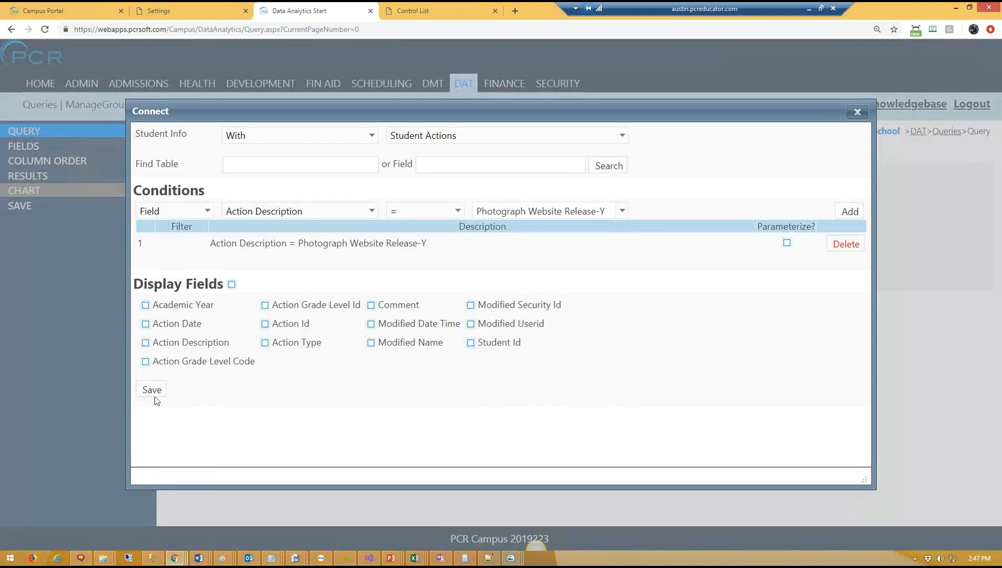
left_click(145, 343)
left_click(152, 390)
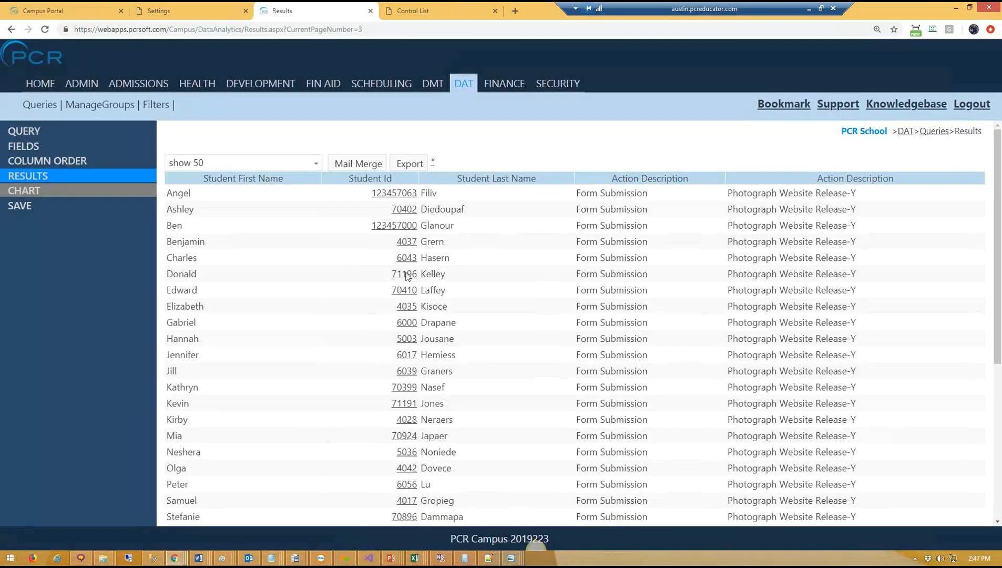
Step: Examine the number of records retrieved and the Photograph Website Release-Y entries in the query results
left_click_drag(998, 228, 1000, 343)
double_click(270, 424)
left_click(872, 406)
scroll(873, 393, "up", 4)
left_click_drag(730, 193, 857, 208)
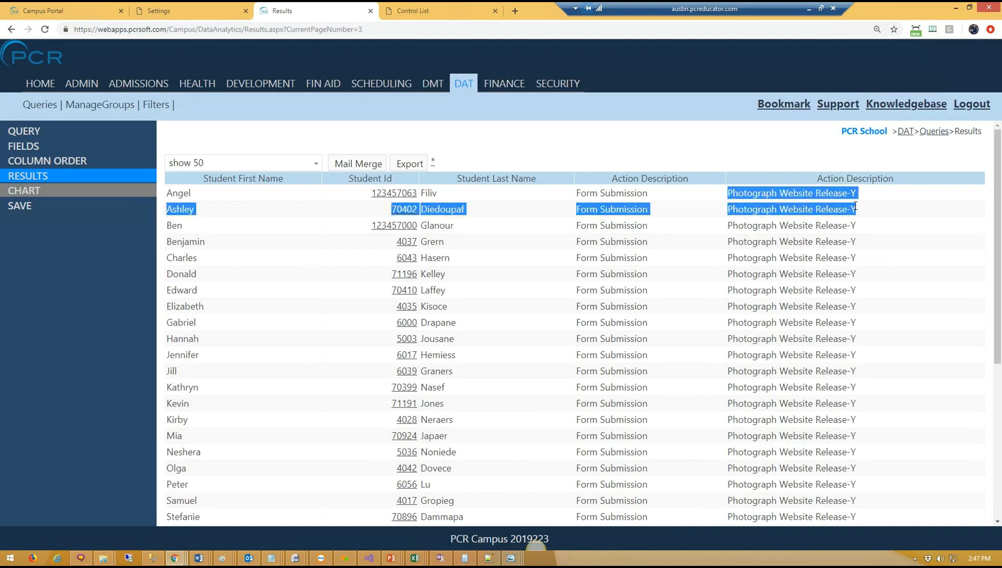
left_click(858, 208)
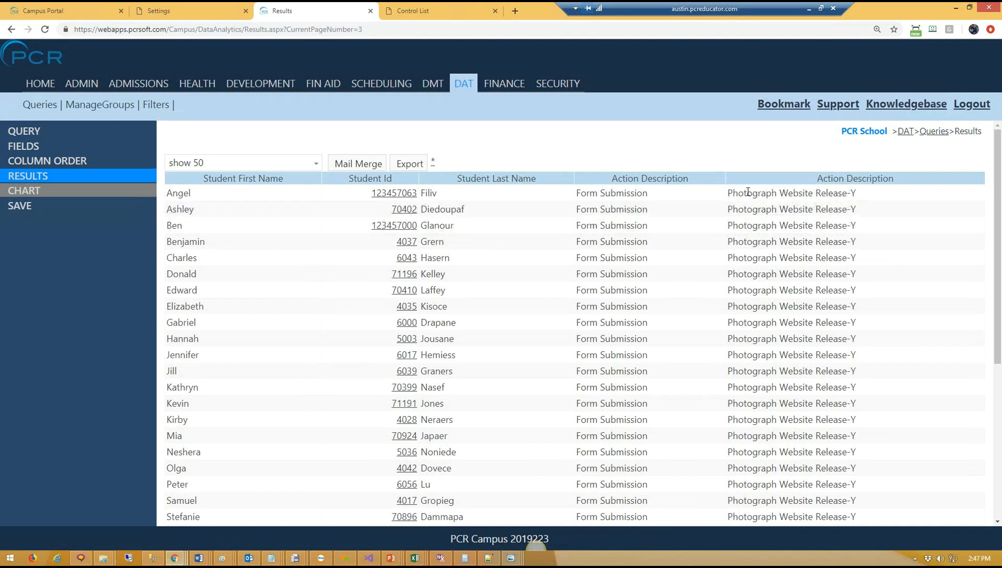
left_click_drag(728, 193, 849, 191)
left_click(870, 234)
Step: Change the Photograph Website Release-Y Student Actions connection to With or Without, save it and rerun the query
left_click(58, 132)
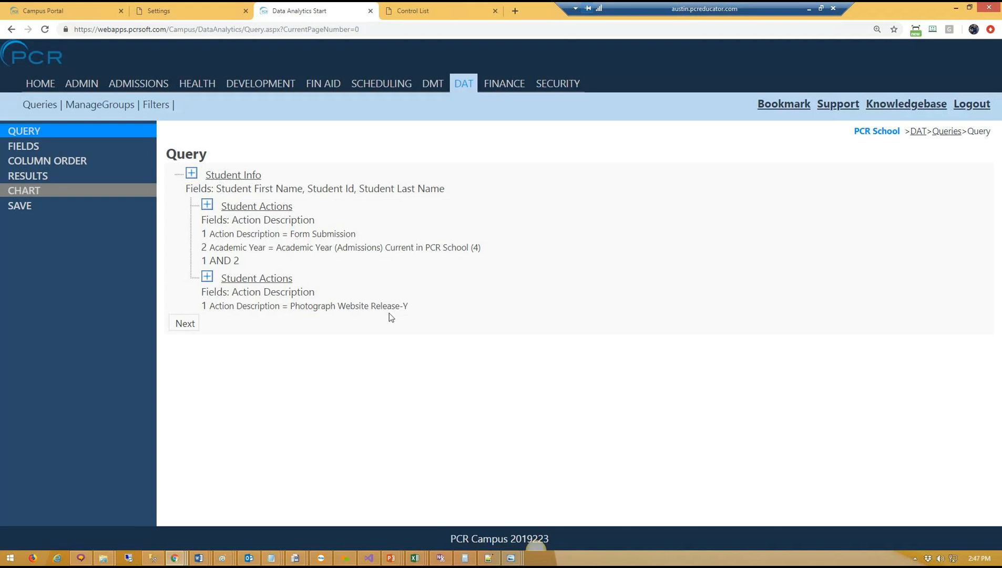
left_click(265, 277)
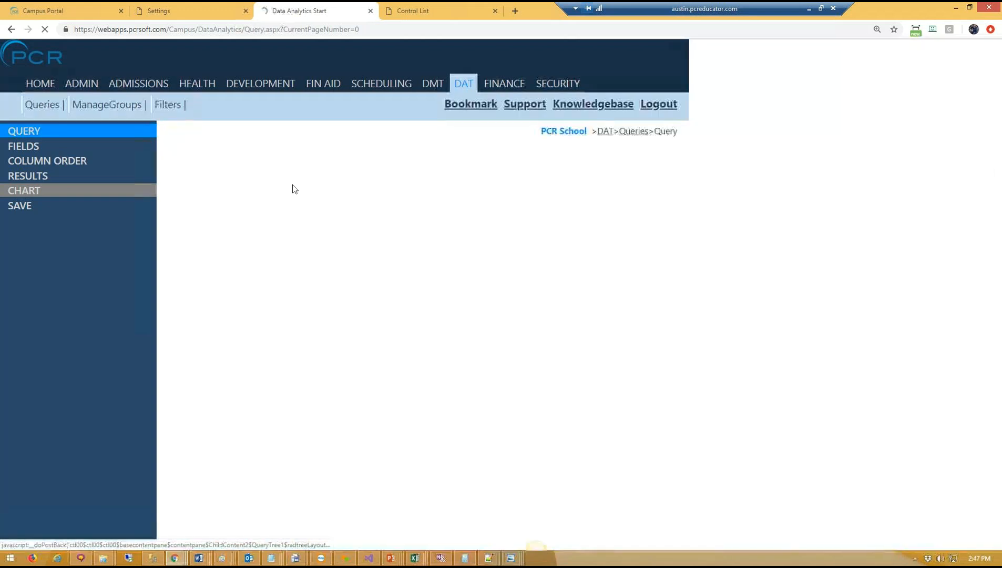
left_click(302, 134)
left_click(292, 168)
left_click(152, 390)
left_click(52, 183)
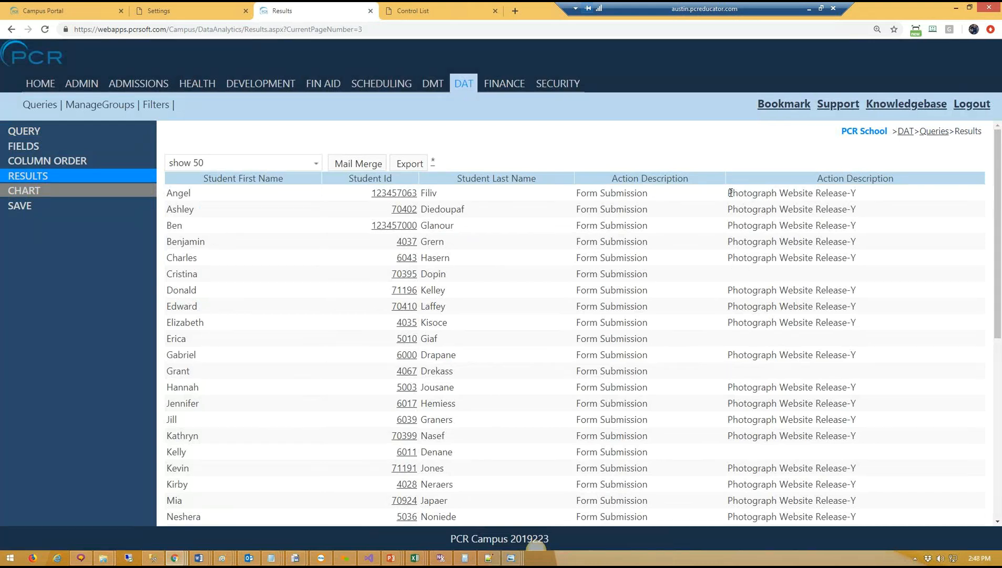
Step: Check the record count and which submitted students have a Photograph Website Release-Y entry in the second Action Description column
left_click_drag(729, 193, 871, 198)
scroll(784, 394, "down", 7)
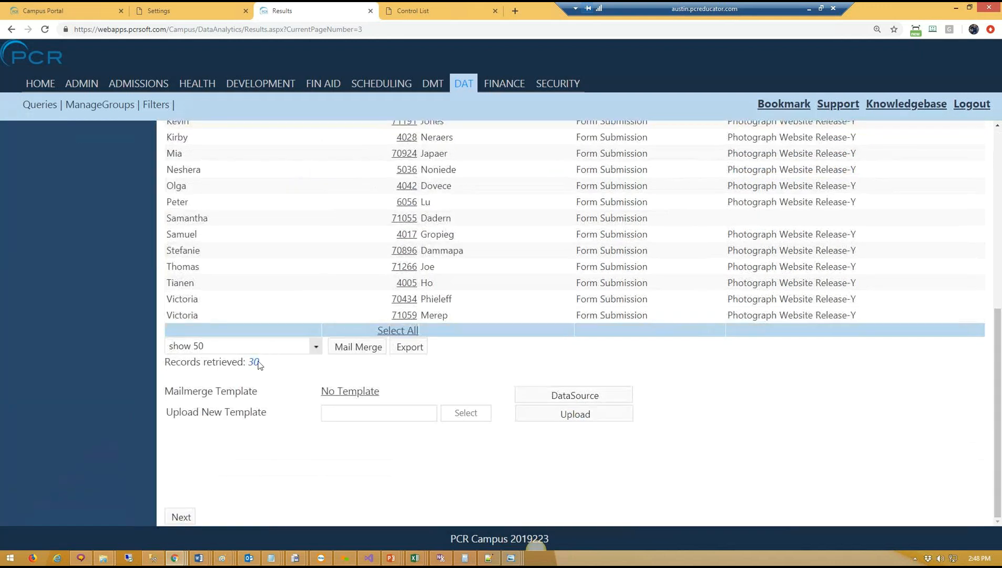
double_click(254, 362)
left_click_drag(999, 393, 999, 213)
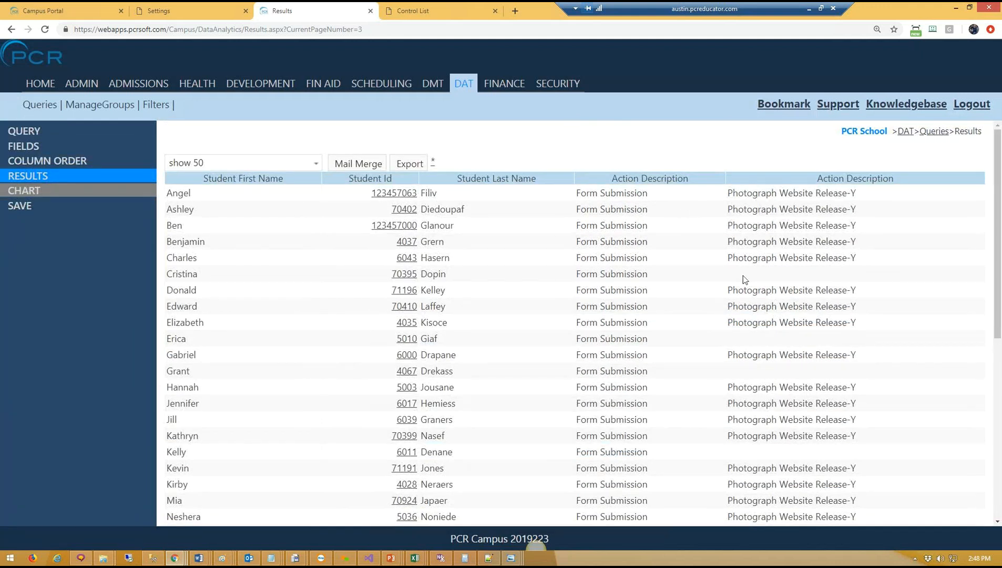
left_click_drag(739, 193, 881, 195)
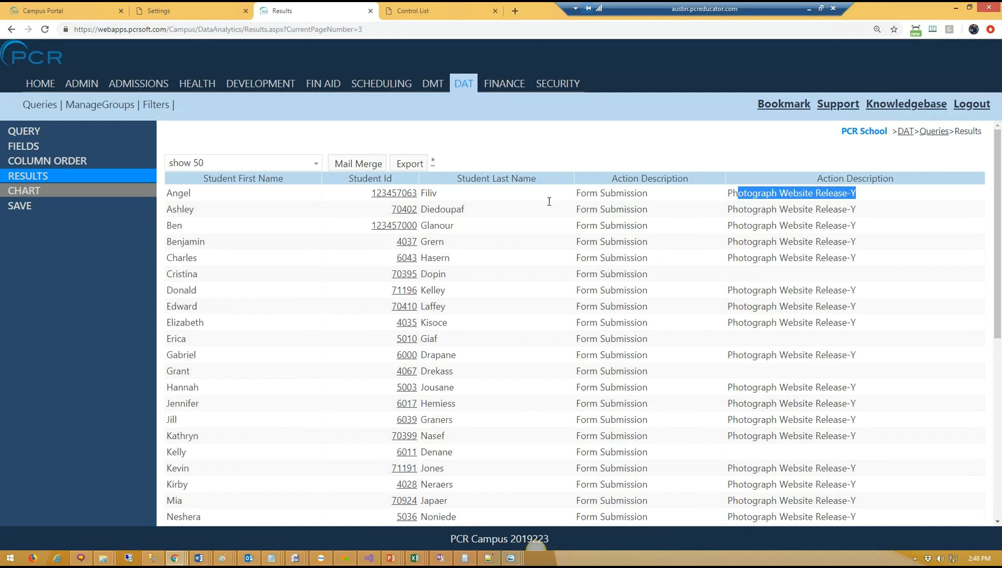
left_click(667, 219)
Step: Compare the two Student Actions connections in the query definition with the Action Description columns in the results
left_click(37, 133)
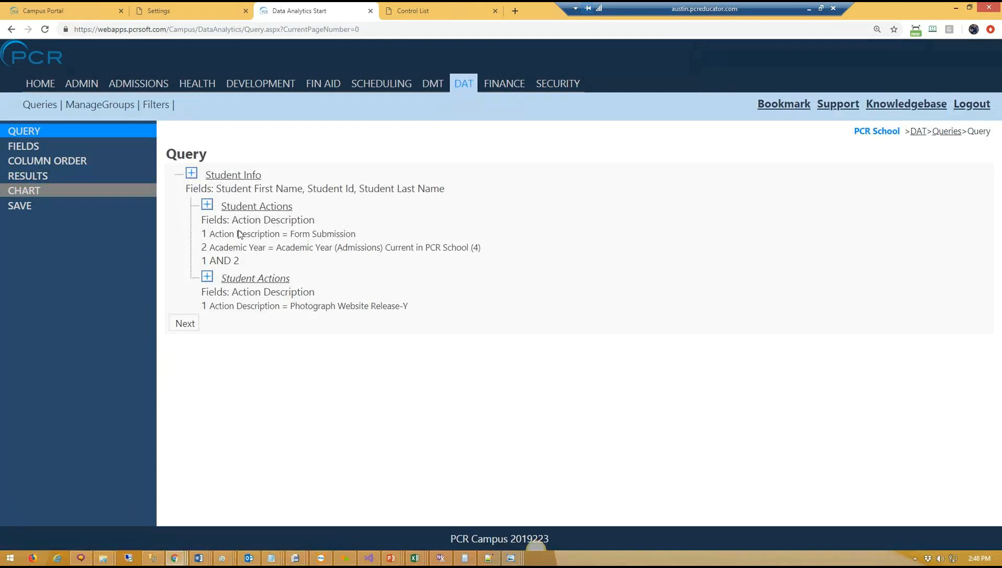
left_click(42, 175)
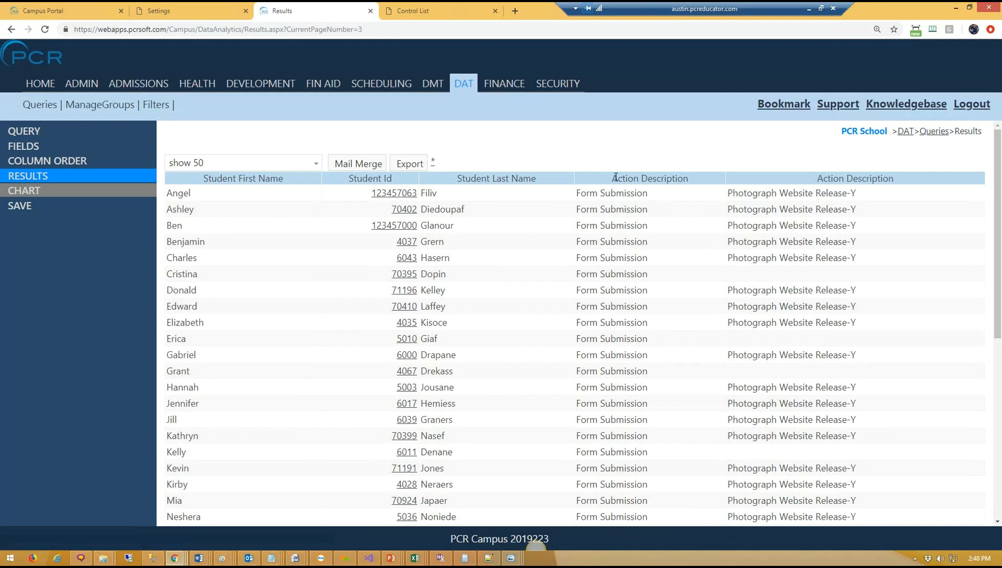
left_click_drag(613, 179, 693, 179)
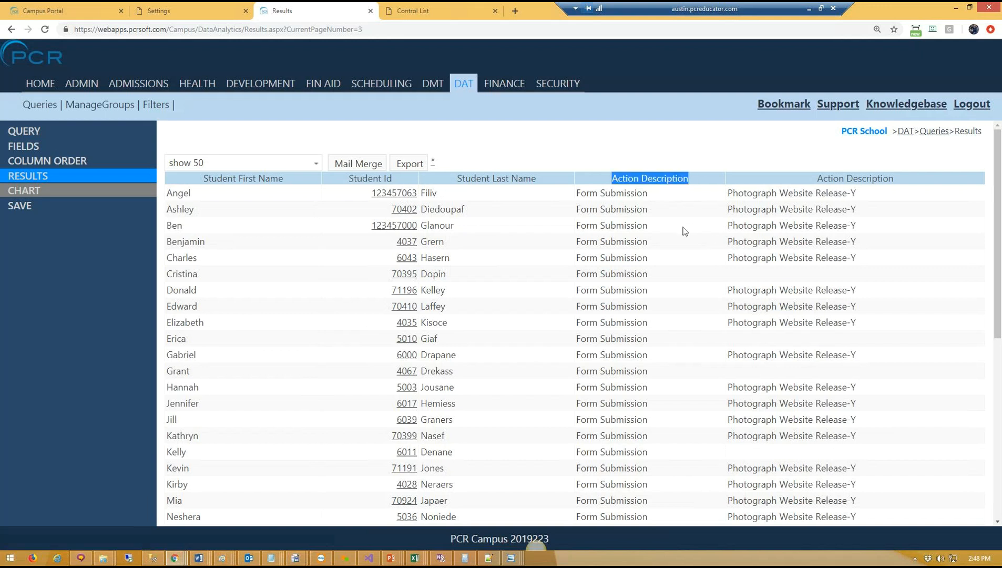
left_click(100, 176)
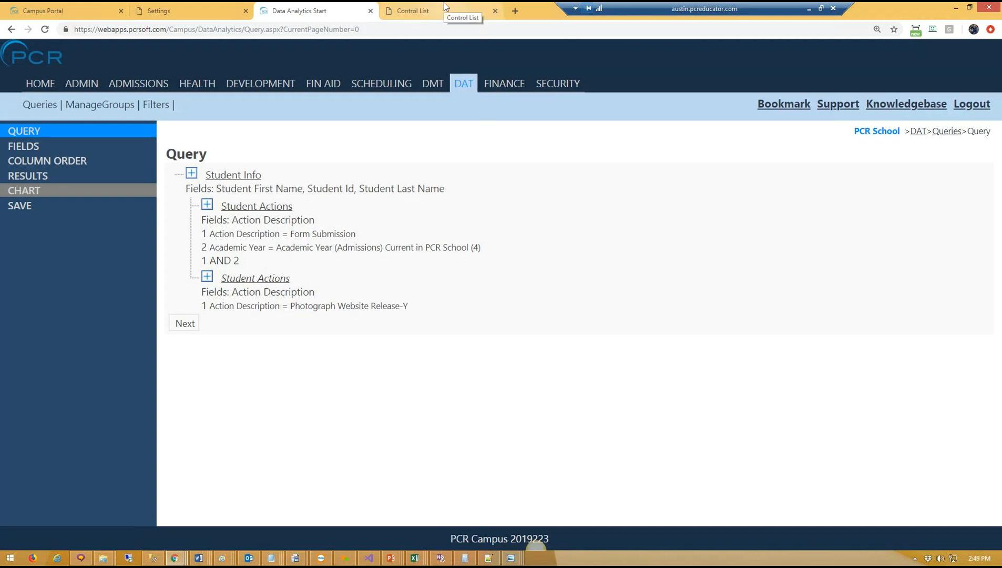
Step: Switch back to the re-enrollment forms site, go to its home page and select the first listed student
left_click(476, 14)
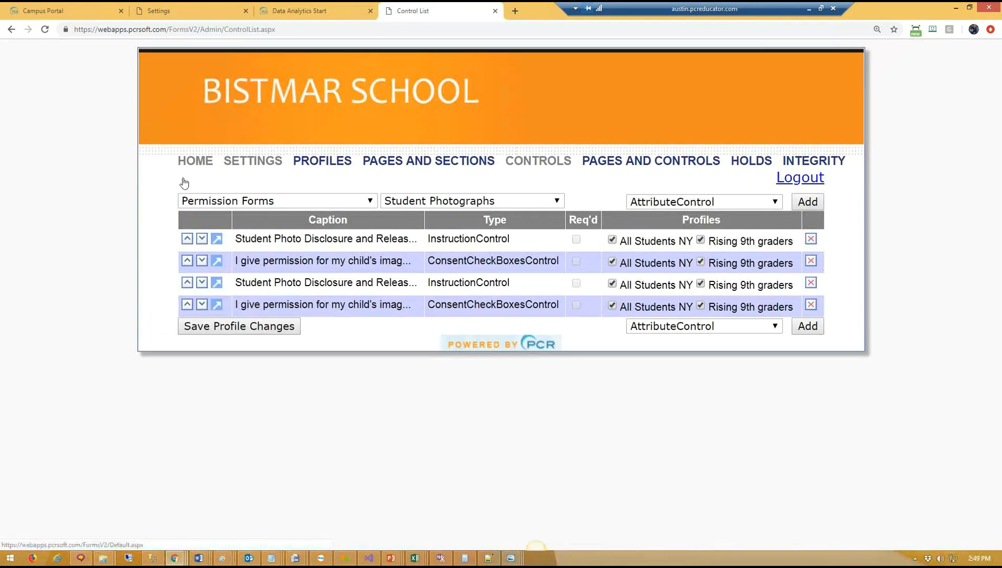
left_click(185, 167)
scroll(204, 492, "down", 2)
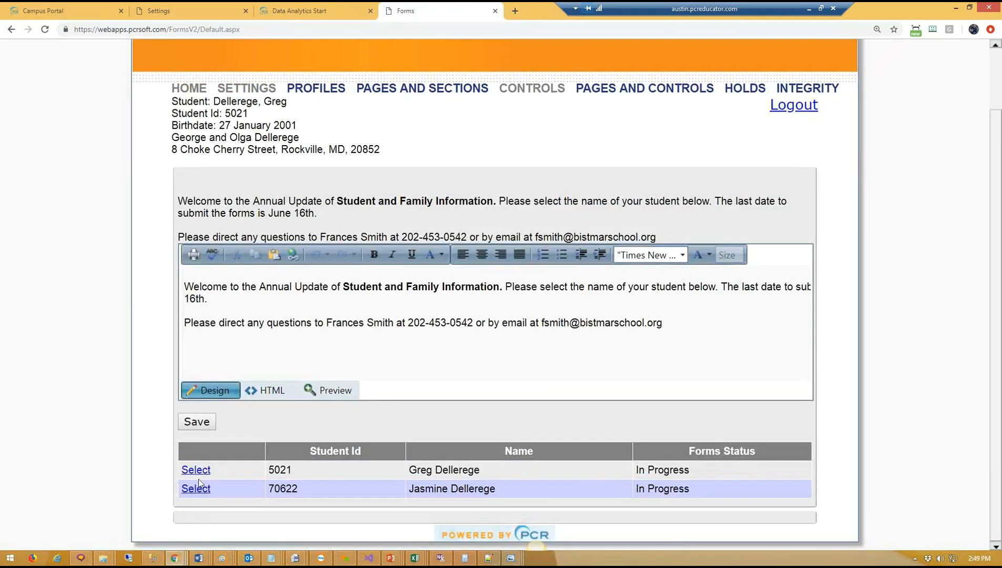
left_click(202, 472)
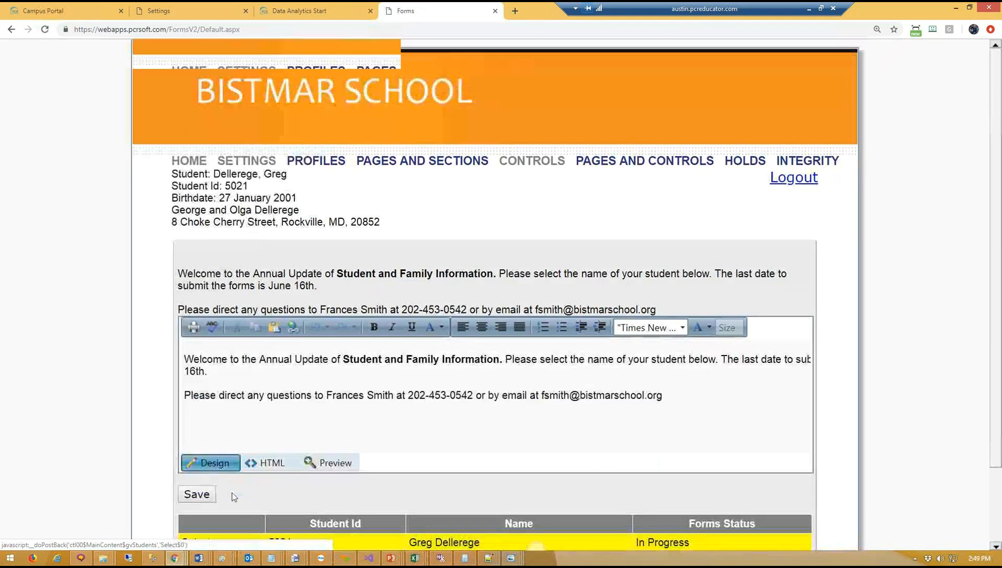
Step: Open the selected student's Student Information form and examine the Interested in Volunteer Activities question and its answer options
left_click(235, 508)
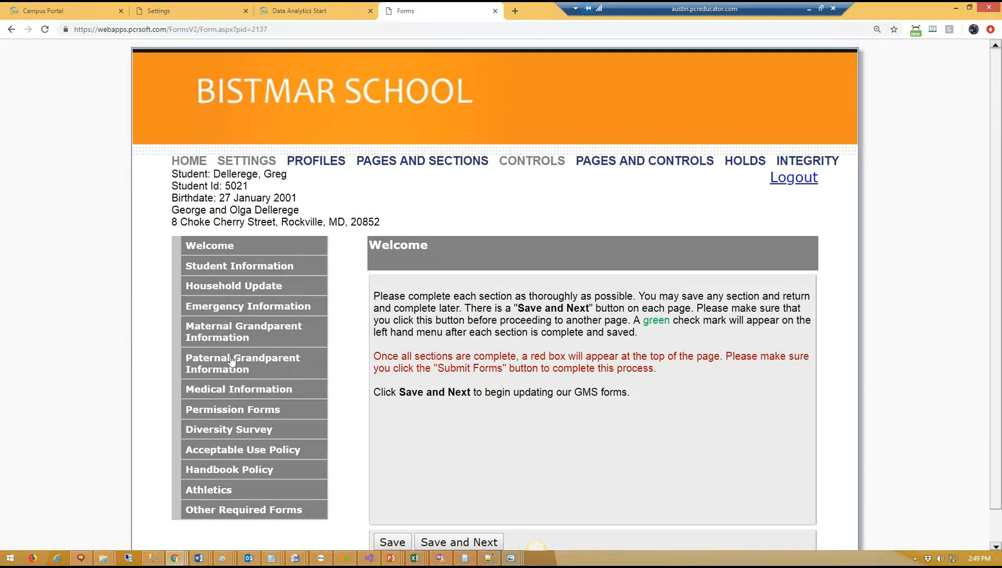
left_click(249, 267)
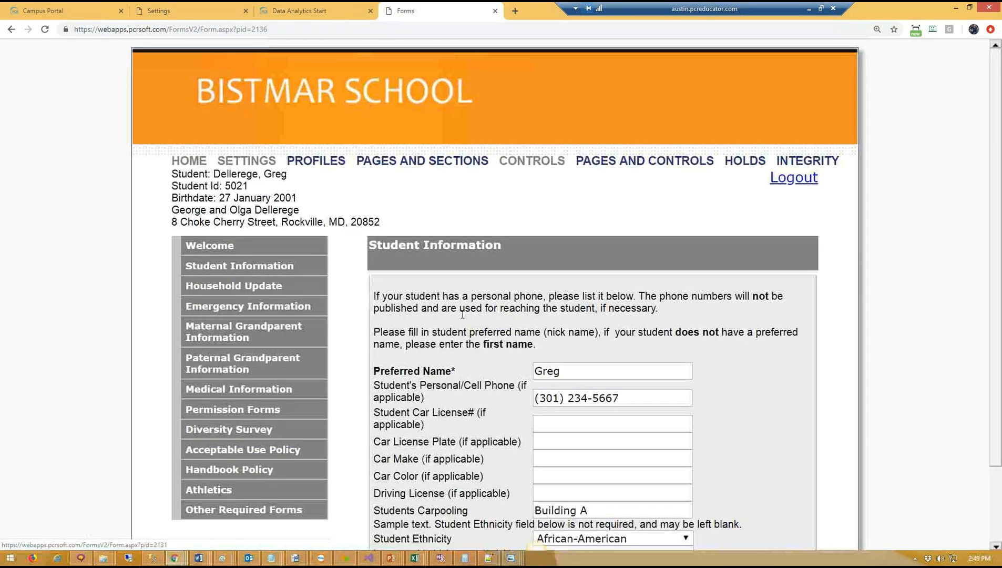
scroll(713, 360, "down", 2)
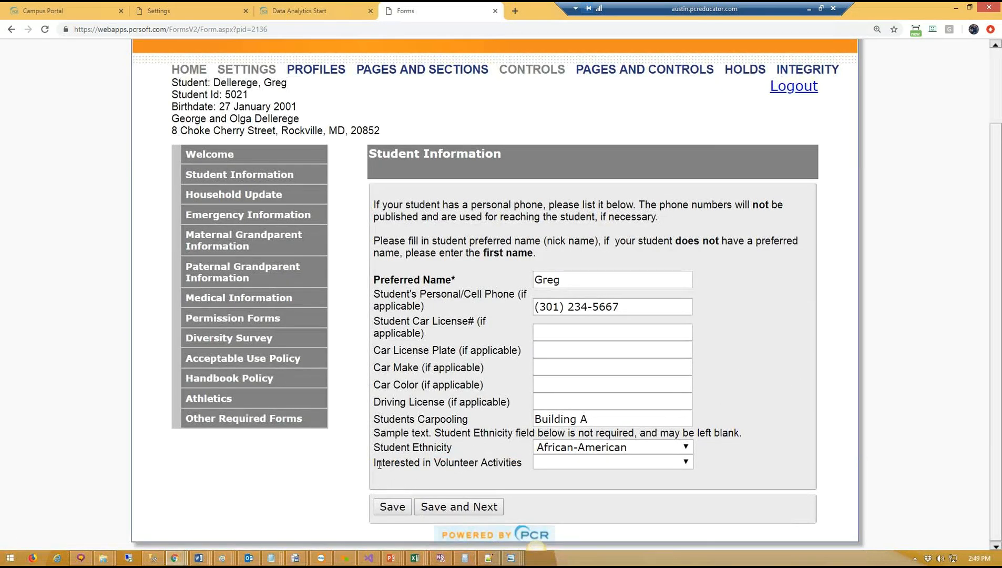
left_click_drag(377, 463, 525, 463)
left_click(545, 463)
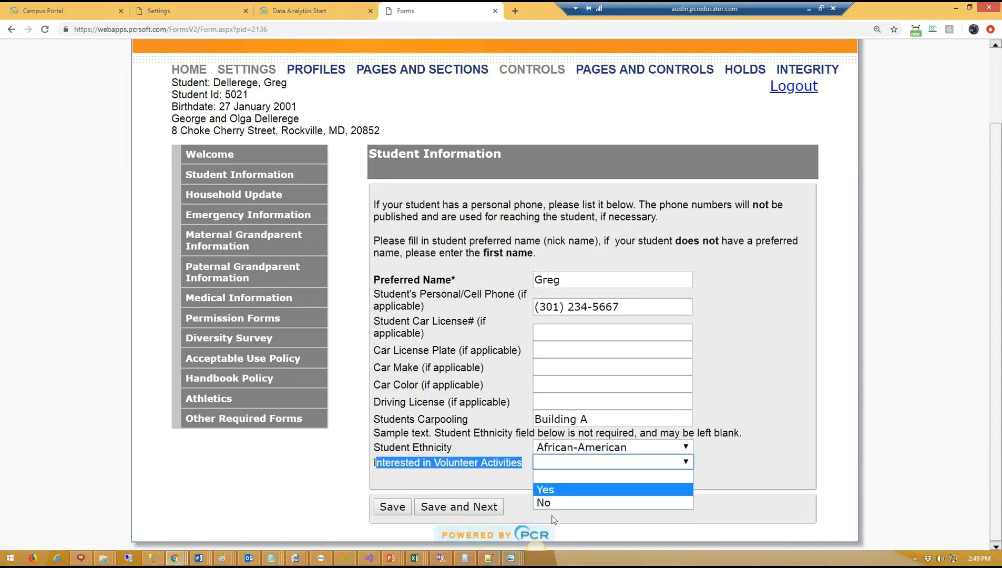
left_click(760, 377)
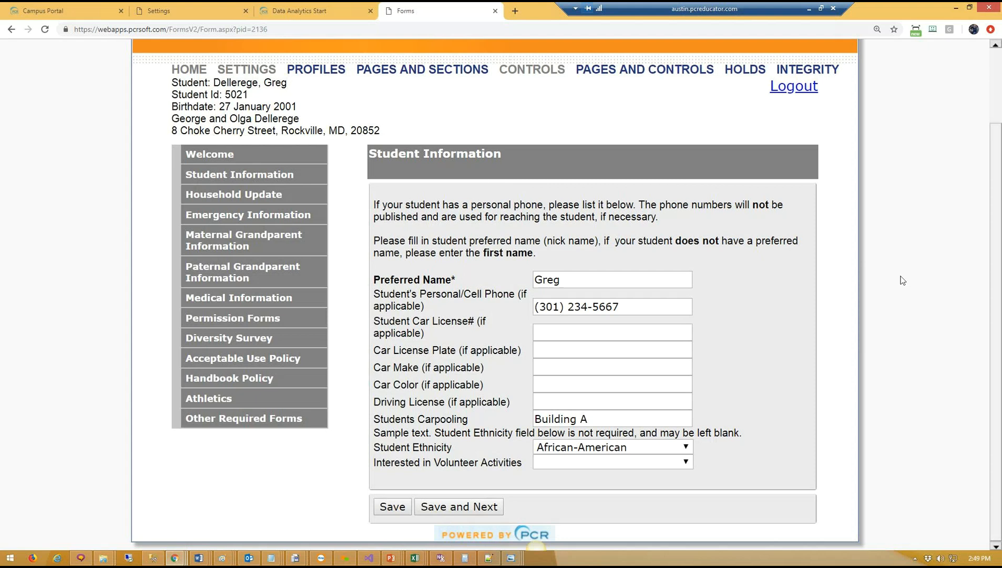
left_click_drag(382, 463, 523, 461)
left_click(537, 481)
left_click_drag(406, 463, 520, 464)
left_click(520, 465)
Step: Show the form controls of the Student Information page and open the settings of the Interested in Volunteer Activities control
left_click(533, 71)
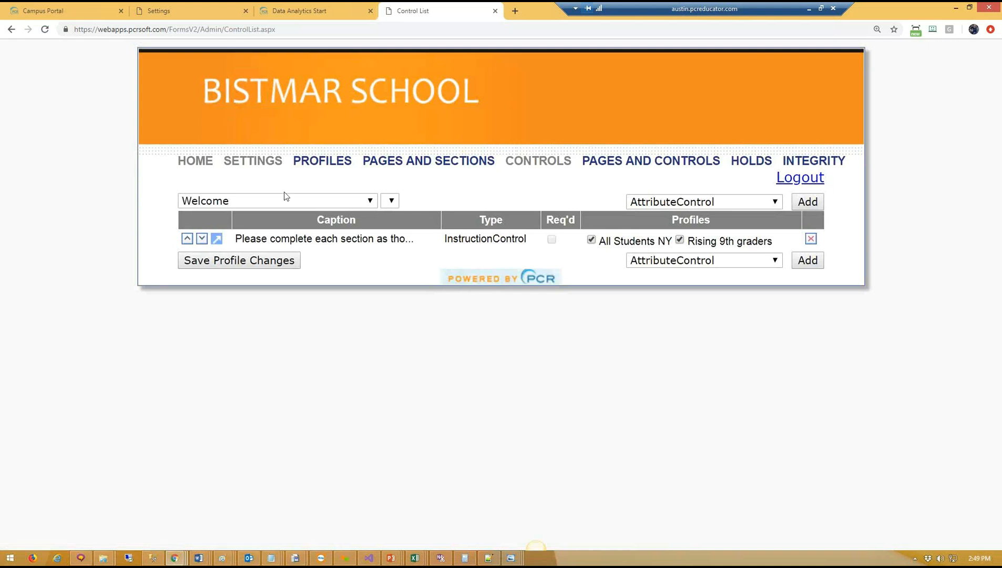
left_click(286, 196)
left_click(268, 227)
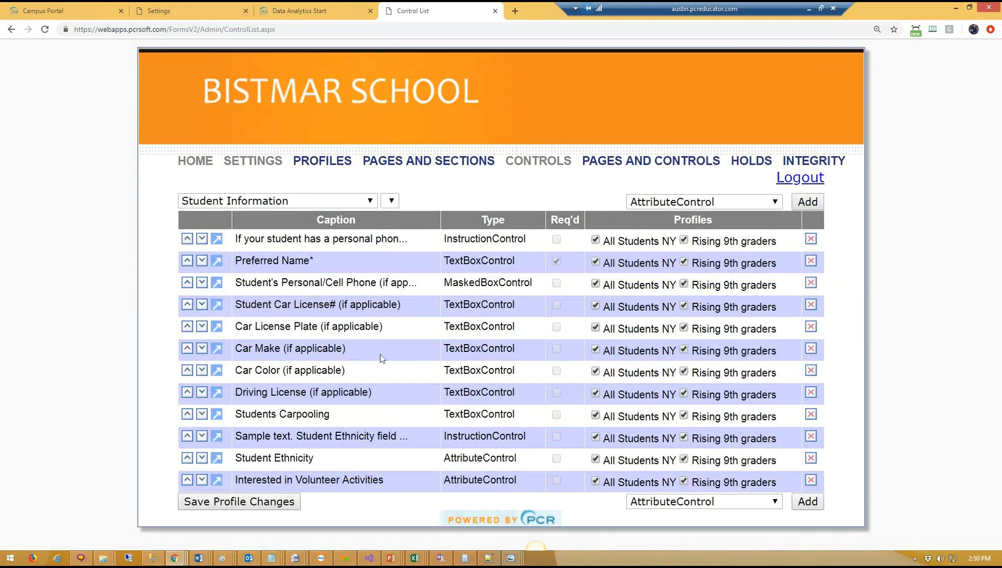
left_click_drag(250, 480, 389, 482)
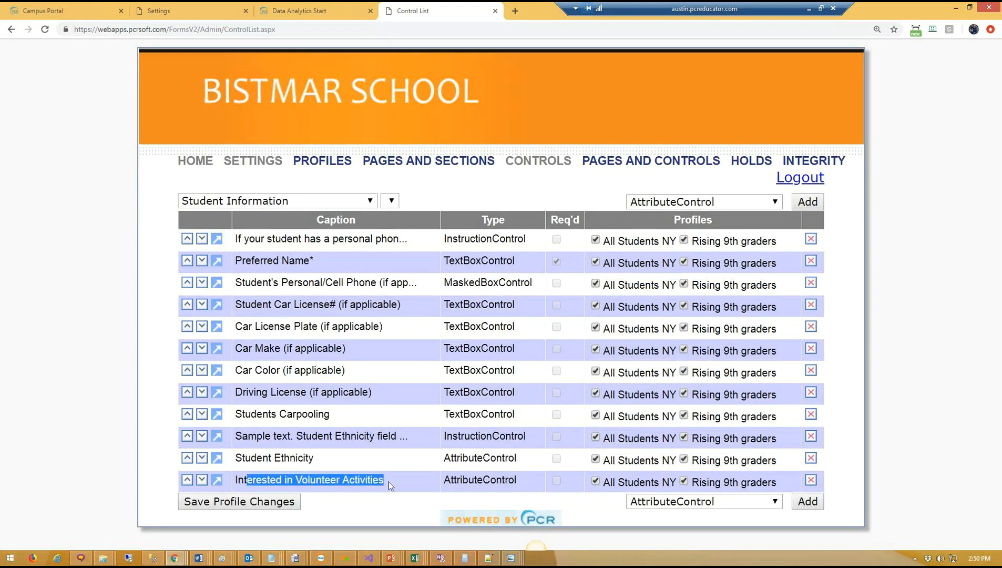
left_click(217, 481)
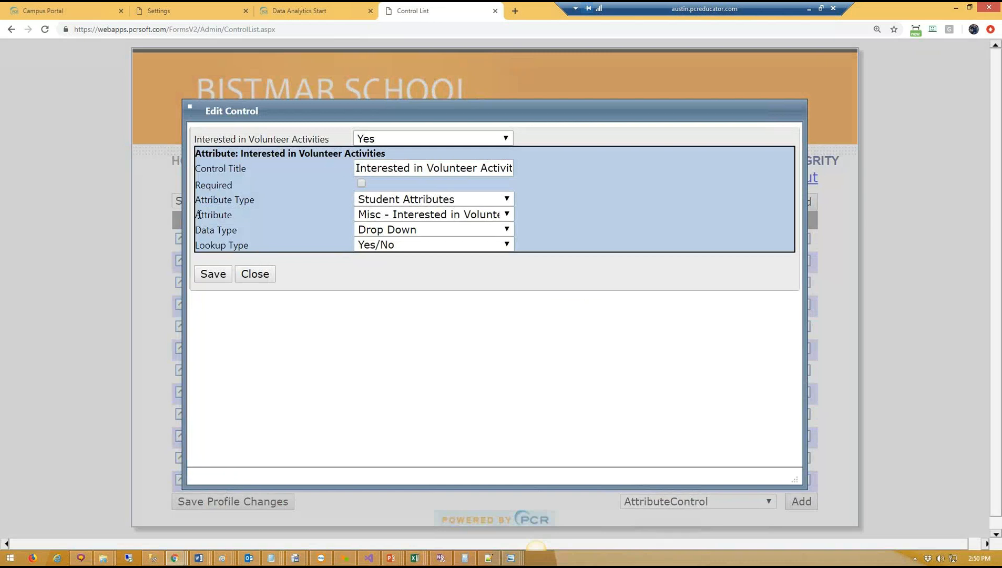
Step: Check the volunteer control's type, its attribute type and the attribute it is mapped to, and close its settings without saving
left_click(255, 274)
left_click_drag(445, 480, 523, 481)
left_click(218, 479)
left_click_drag(242, 203, 207, 201)
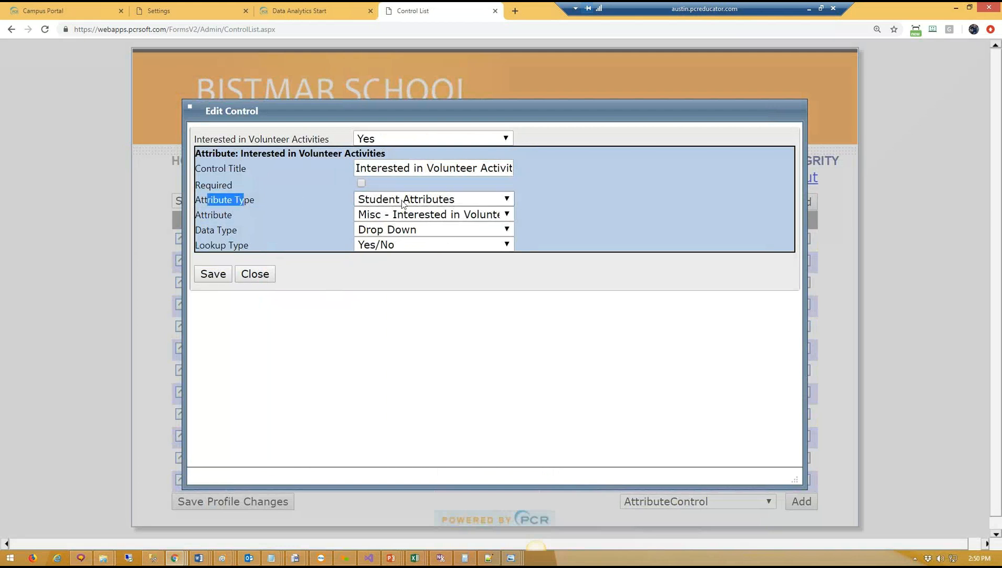
left_click(386, 215)
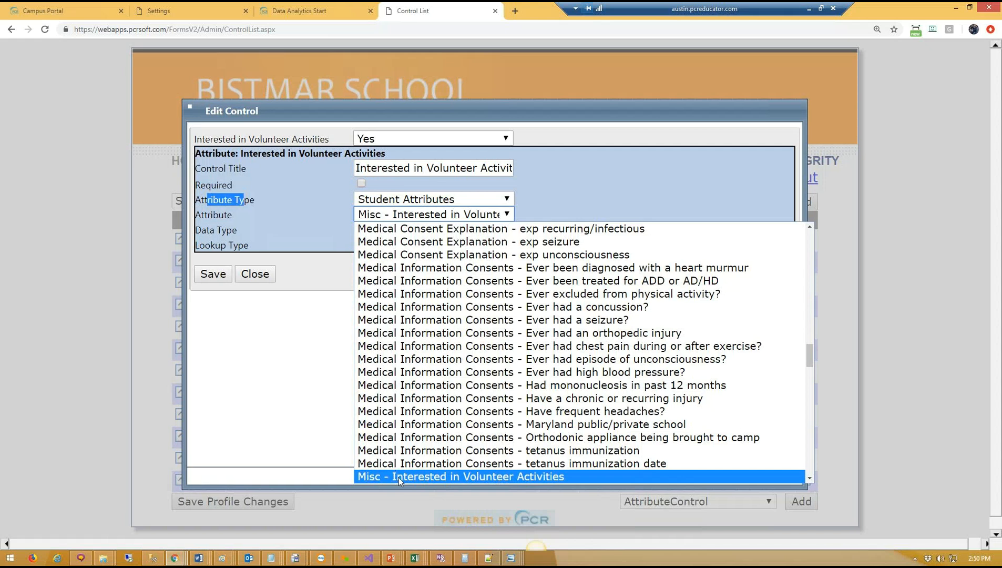
left_click(284, 375)
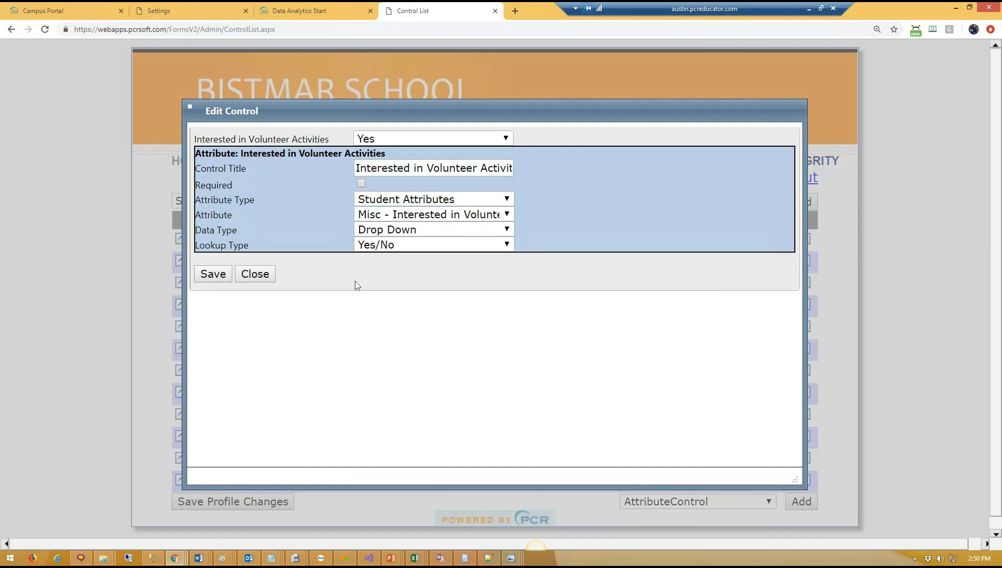
left_click(256, 275)
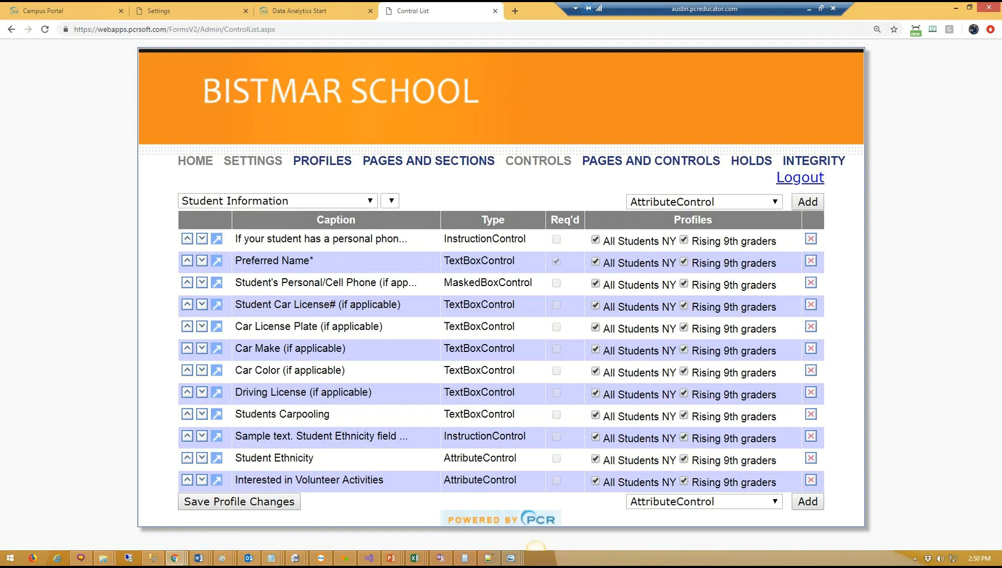
Step: Glance at the table relationship diagram, return to the query definition and connect Student Info with Student Attributes
mouse_move(470, 2)
left_mouse_down()
mouse_move(467, 16)
mouse_move(469, 2)
left_mouse_up()
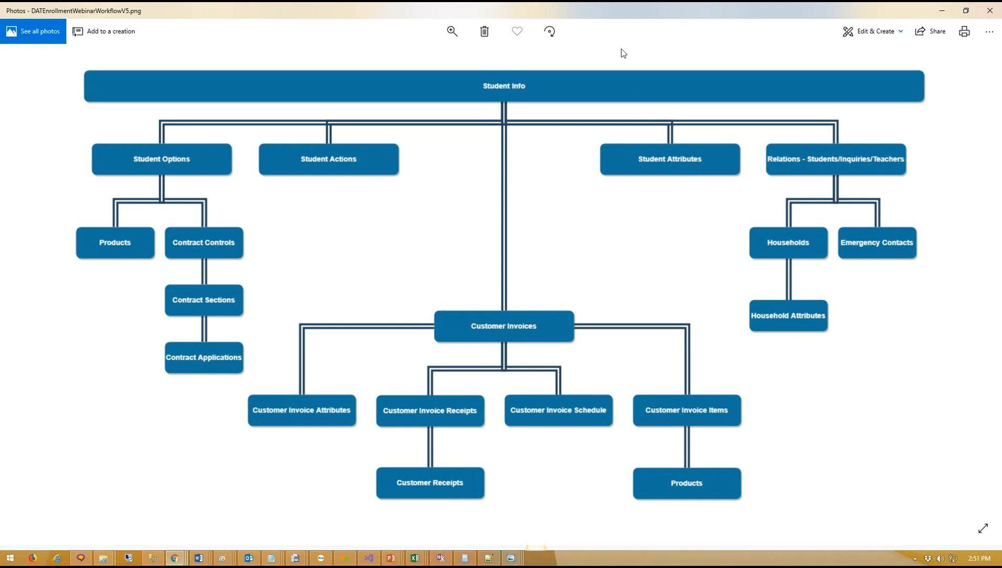
left_click_drag(593, 10, 0, 350)
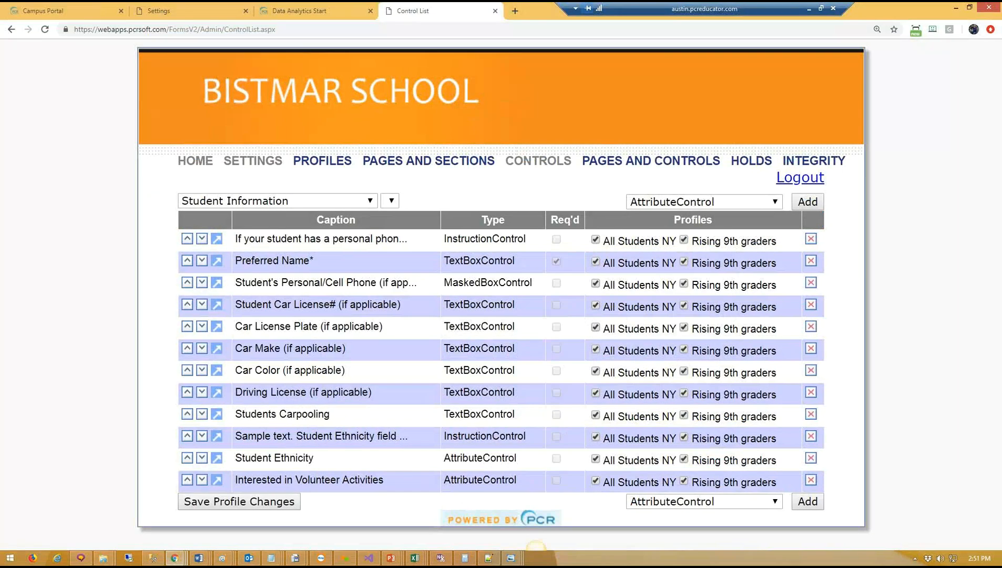
left_click(293, 10)
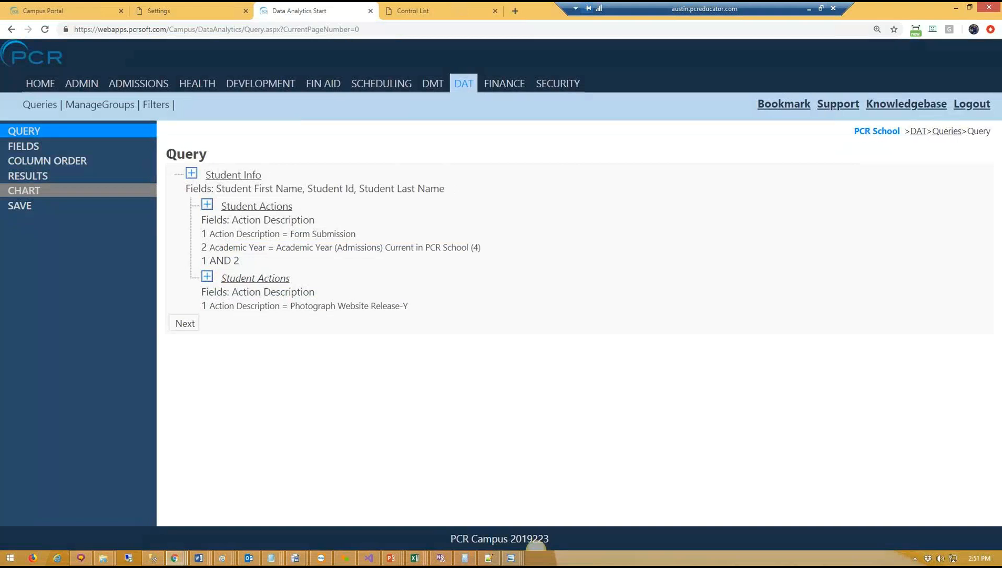
left_click(192, 175)
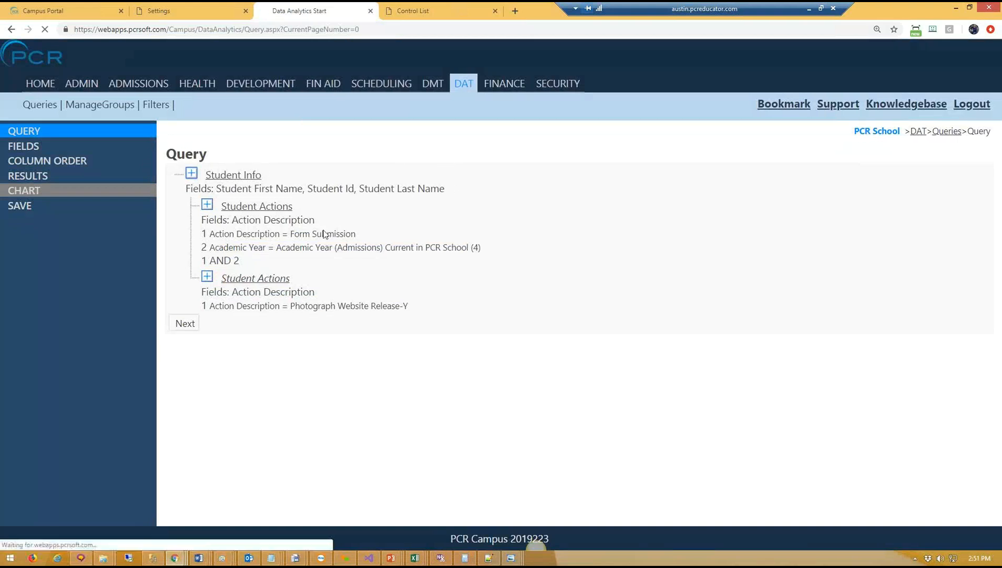
left_click(539, 136)
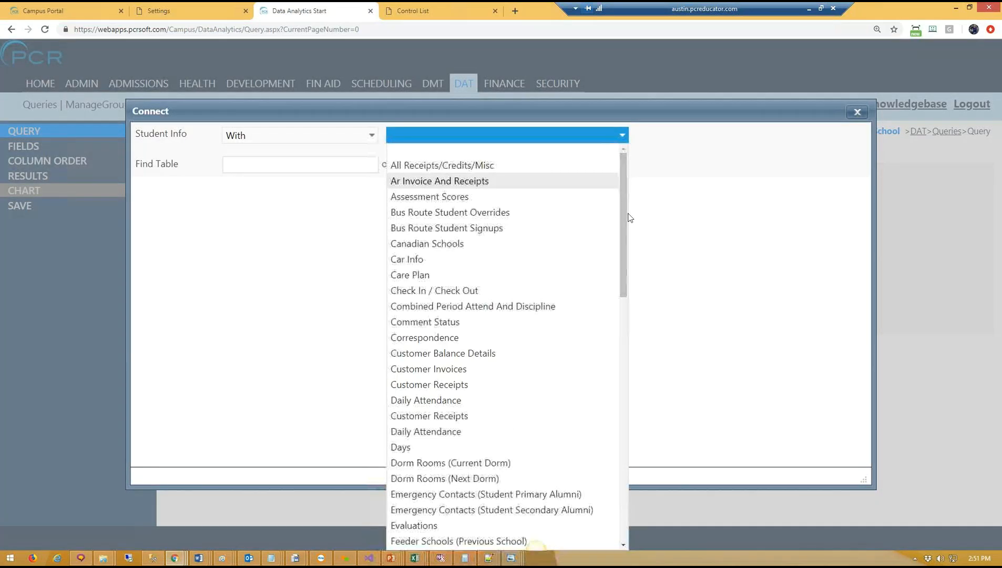
scroll(610, 394, "down", 12)
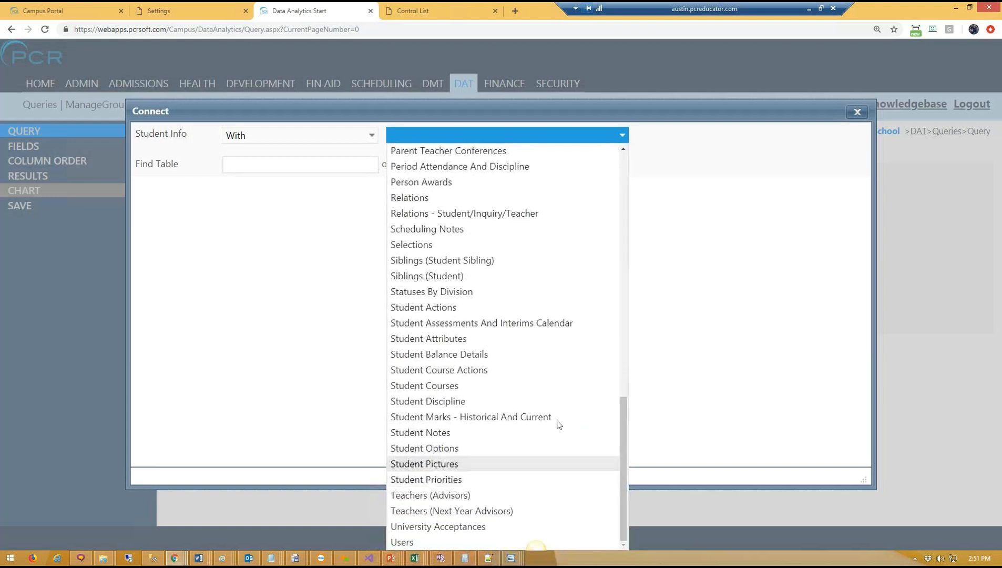
left_click(440, 340)
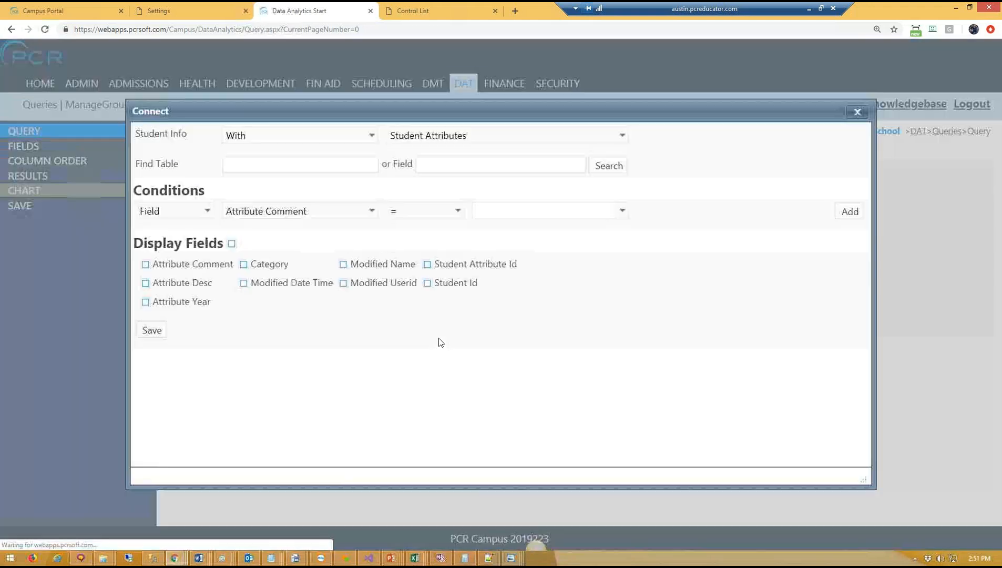
Step: Add the condition Attribute Desc = Interested in Volunteer Activities to the connection and include Attribute Desc as a display field
left_click(302, 210)
scroll(297, 231, "up", 3)
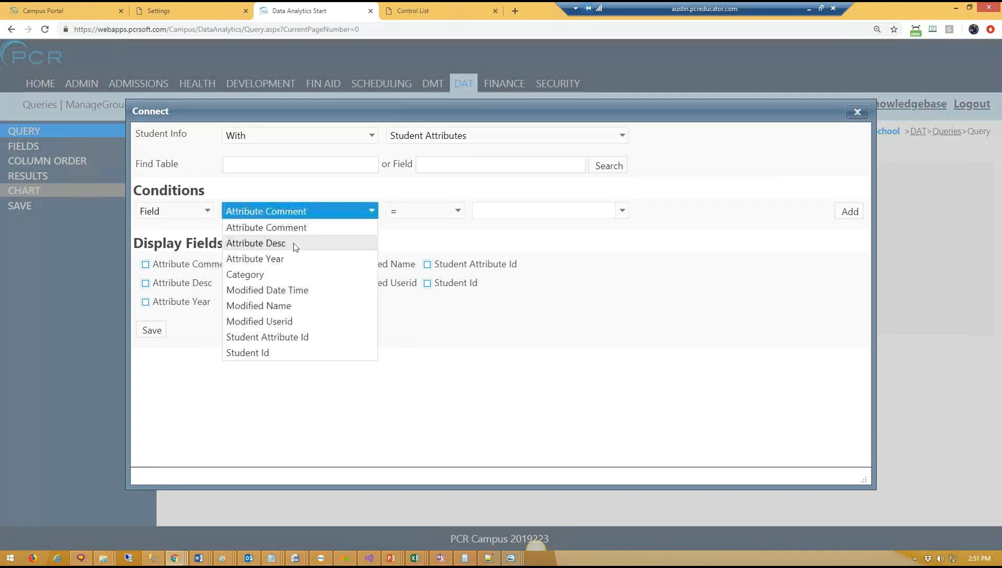
left_click(336, 243)
left_click(533, 211)
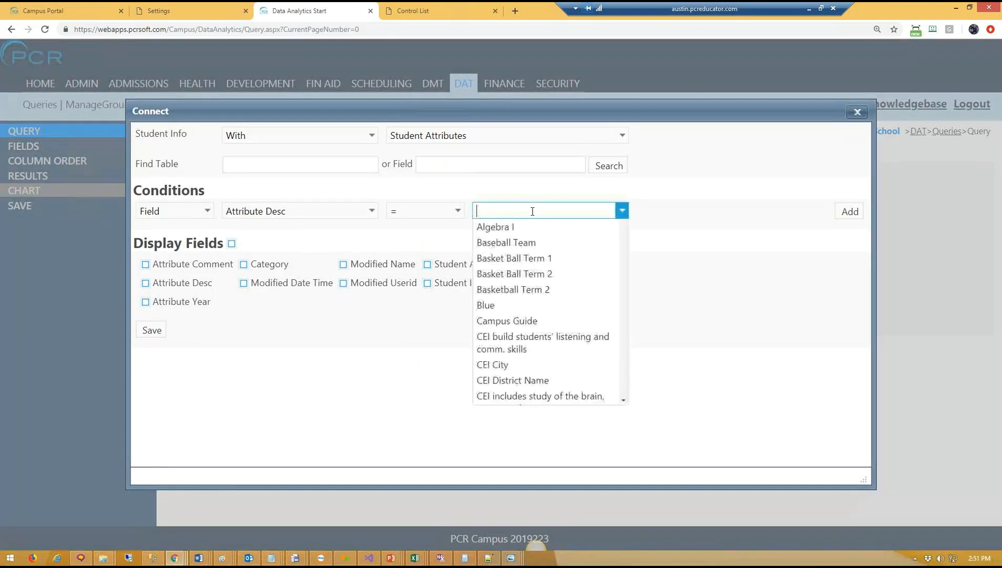
type("inte")
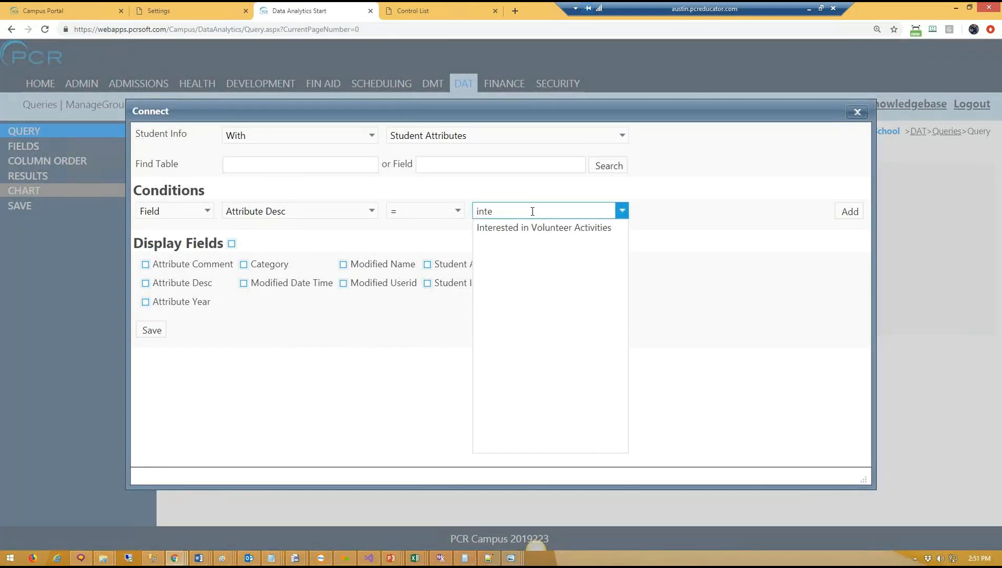
left_click(541, 227)
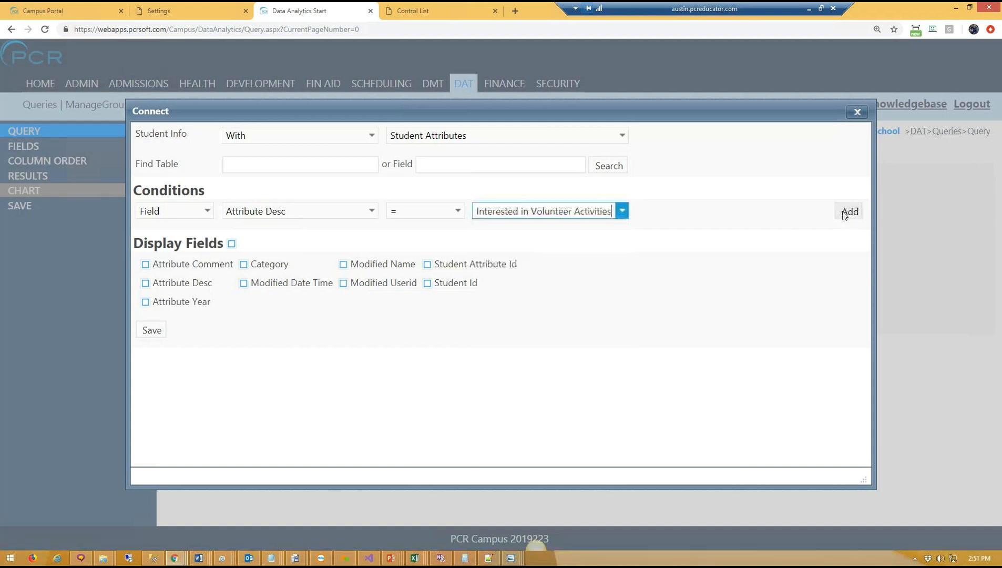
left_click(849, 212)
left_click(179, 323)
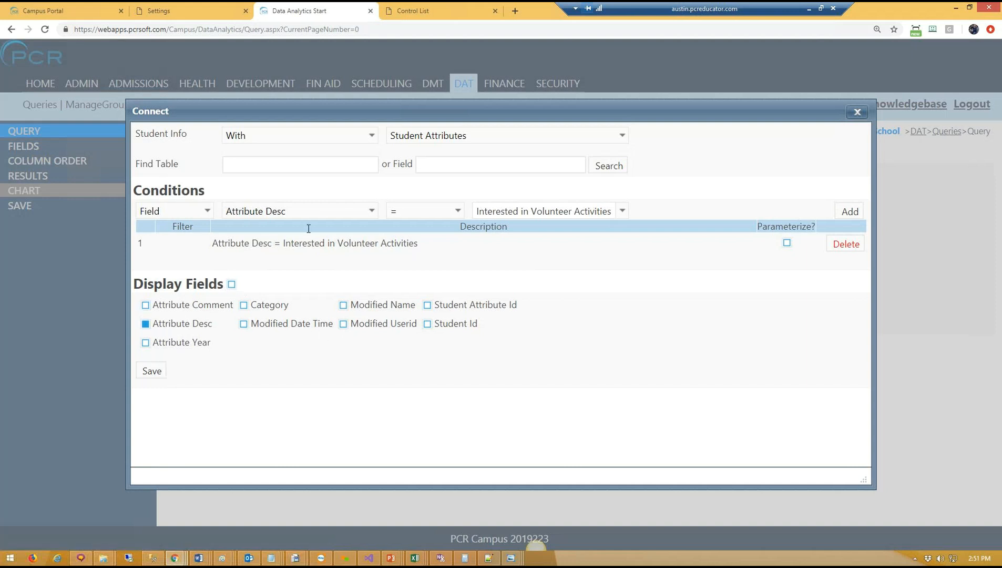
Step: Add a second condition limiting Attribute Year to Academic Year (Admissions), Current, in PCR School (4)
left_click(316, 212)
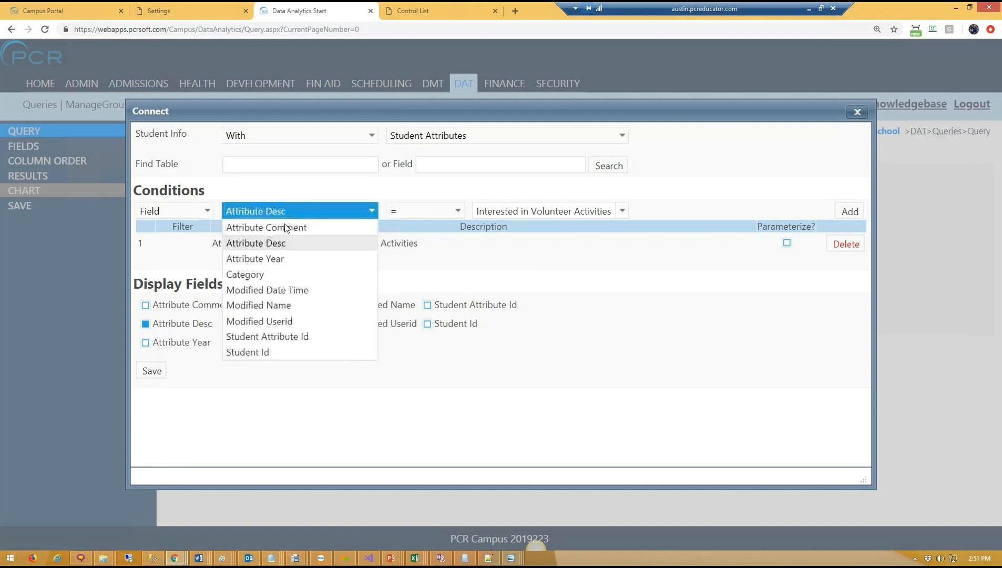
left_click(272, 258)
left_click(424, 209)
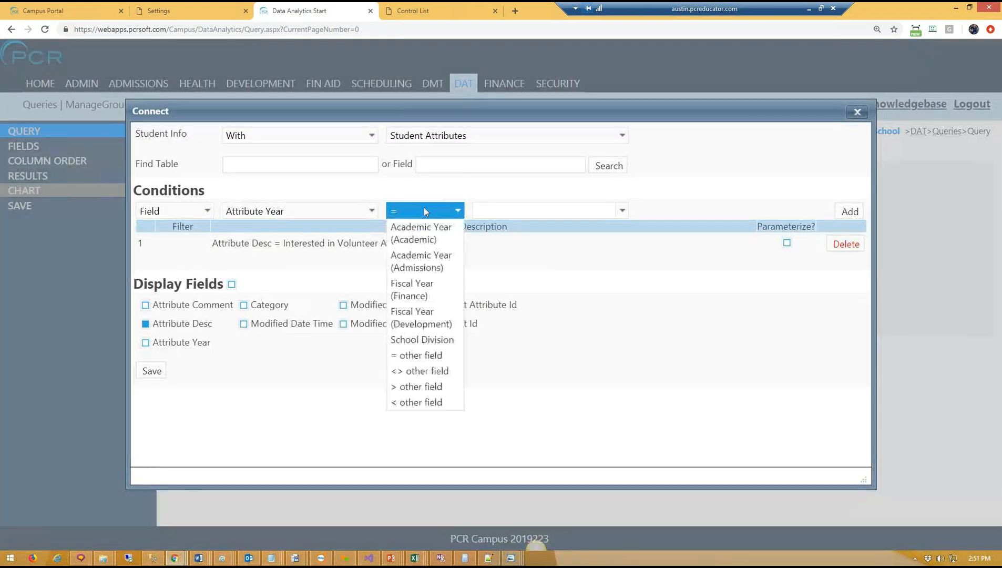
left_click(437, 382)
left_click(554, 208)
left_click(732, 295)
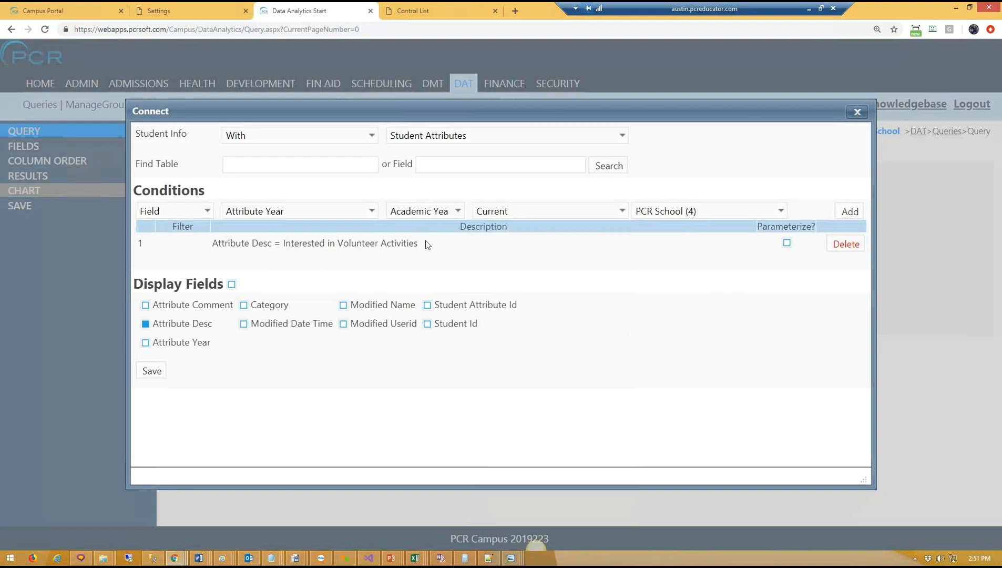
left_click(858, 212)
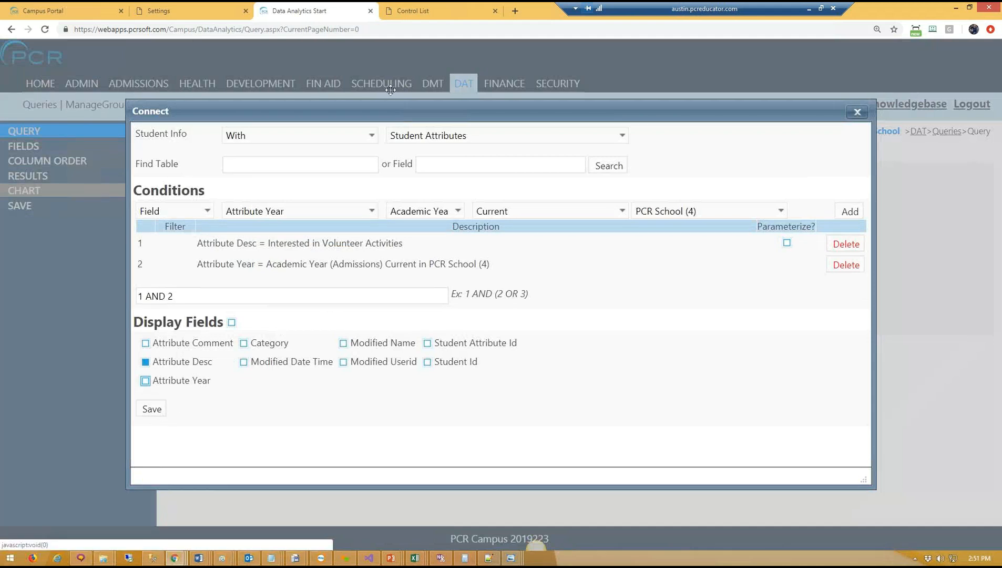
Step: Change the Student Attributes connection to With or Without, save it and run the query
left_click(342, 136)
left_click(318, 165)
left_click(149, 409)
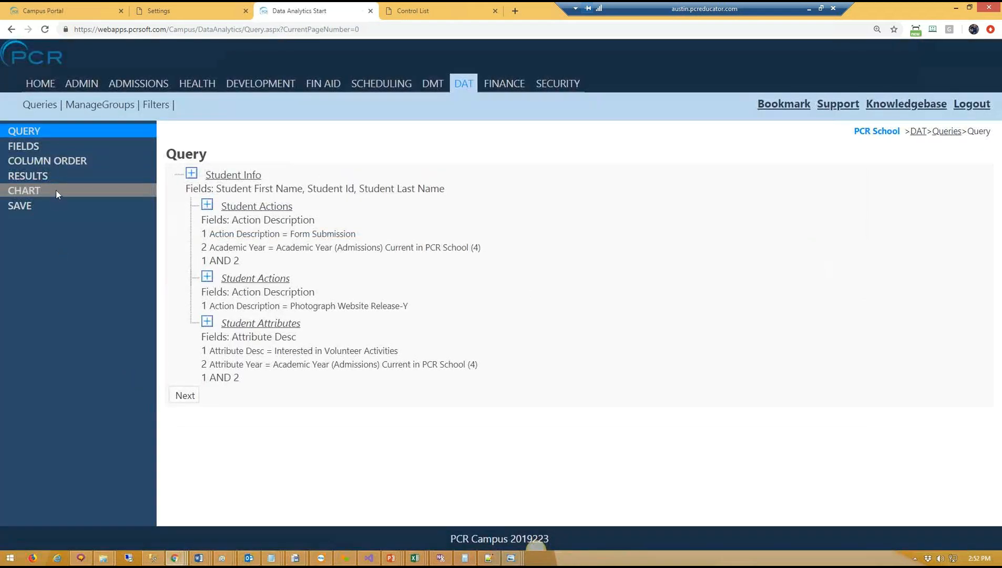
left_click(52, 176)
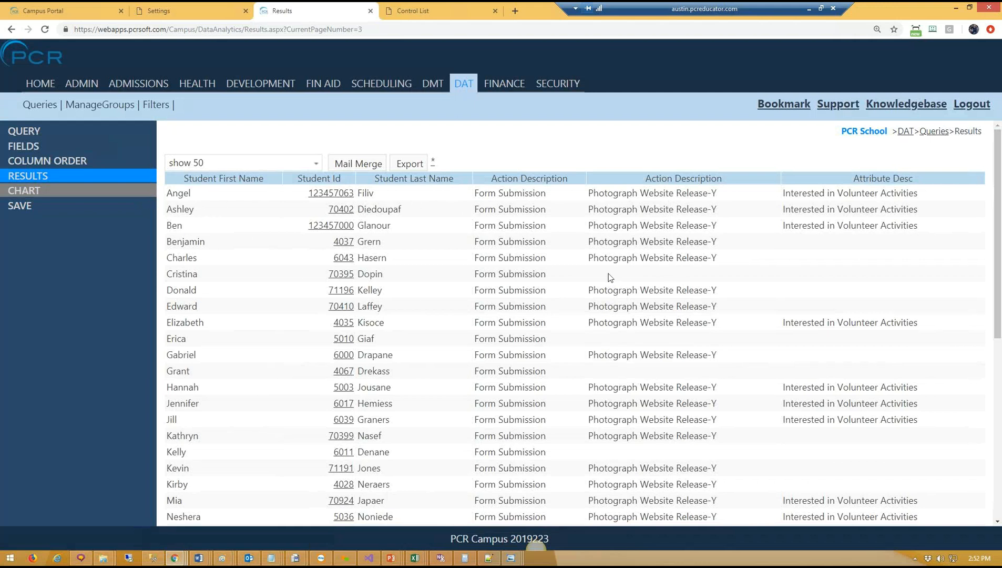
Step: Check the Attribute Desc and Photograph Website Release-Y entries in the results and the number of records retrieved
left_click_drag(799, 193, 934, 198)
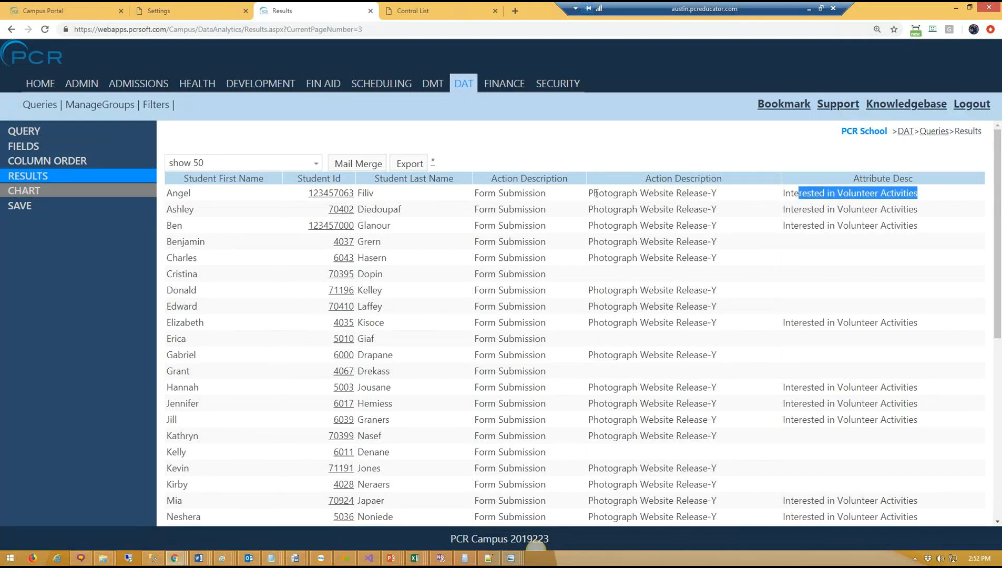
left_click_drag(590, 194, 734, 197)
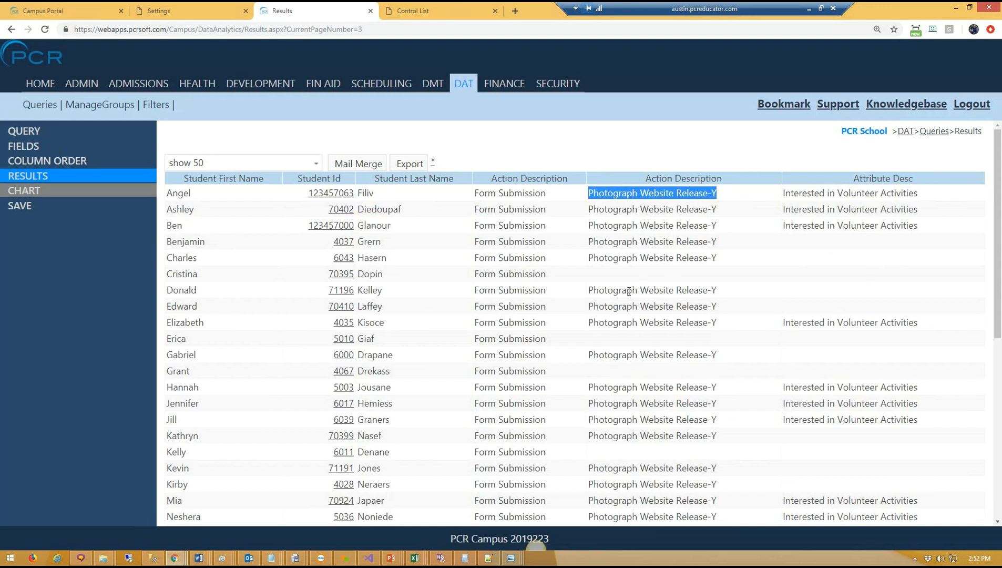
left_click(603, 281)
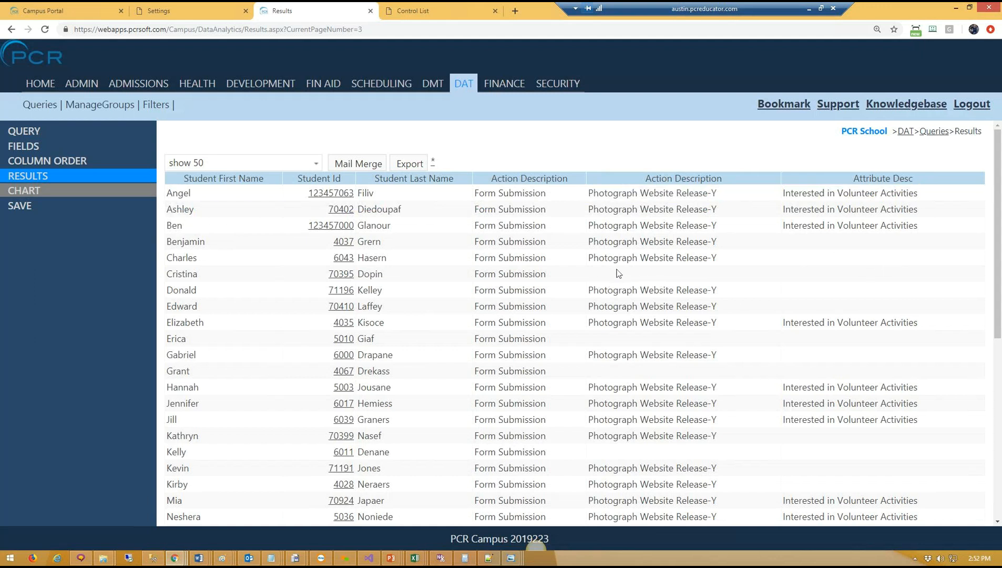
left_click_drag(999, 266, 999, 446)
left_click_drag(249, 363, 267, 365)
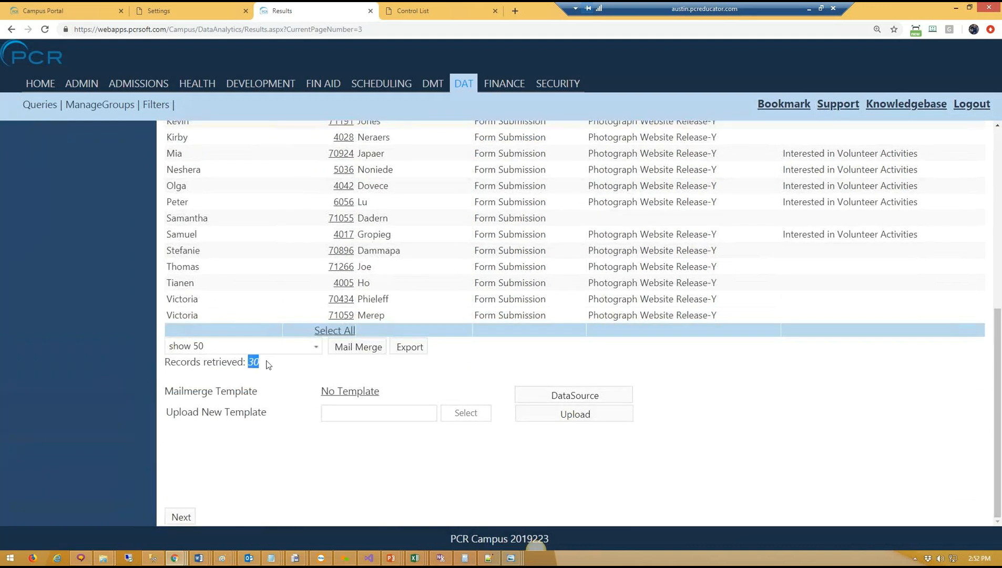
Step: Review the Photograph Website Release-Y entries and compare the Action Description and Attribute Desc column headings with the query's field list
left_click_drag(999, 361, 1001, 180)
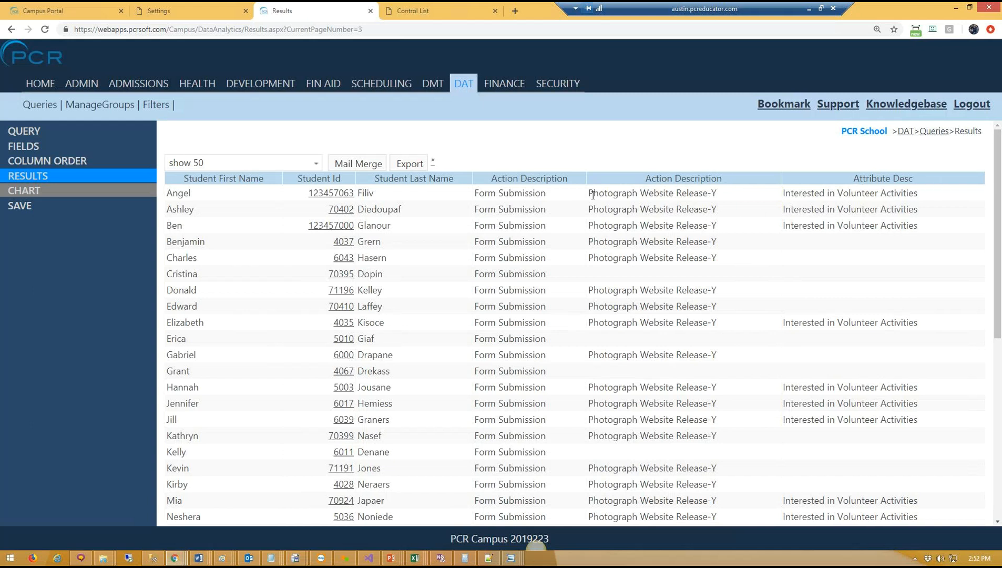
left_click_drag(589, 193, 719, 192)
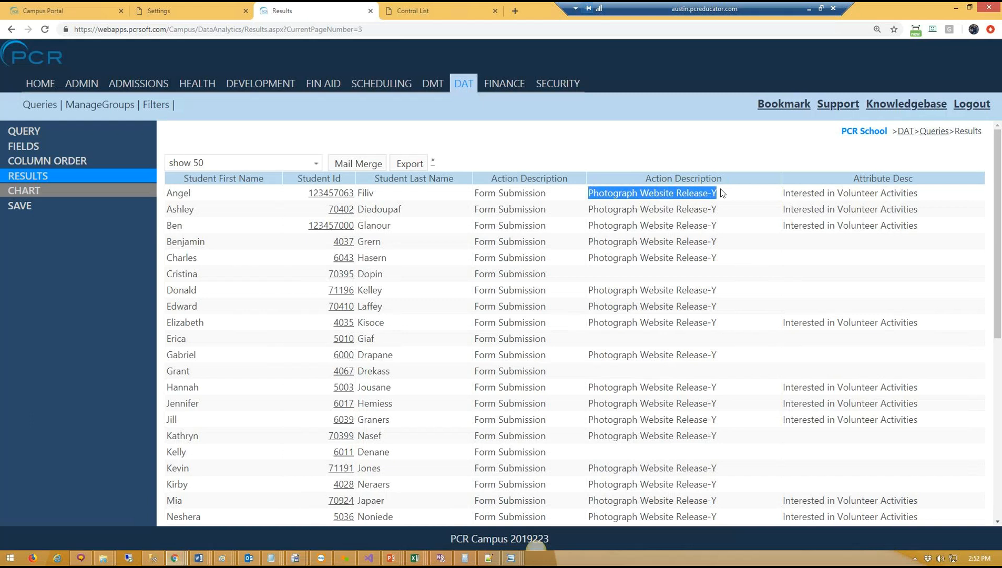
left_click_drag(594, 209, 712, 209)
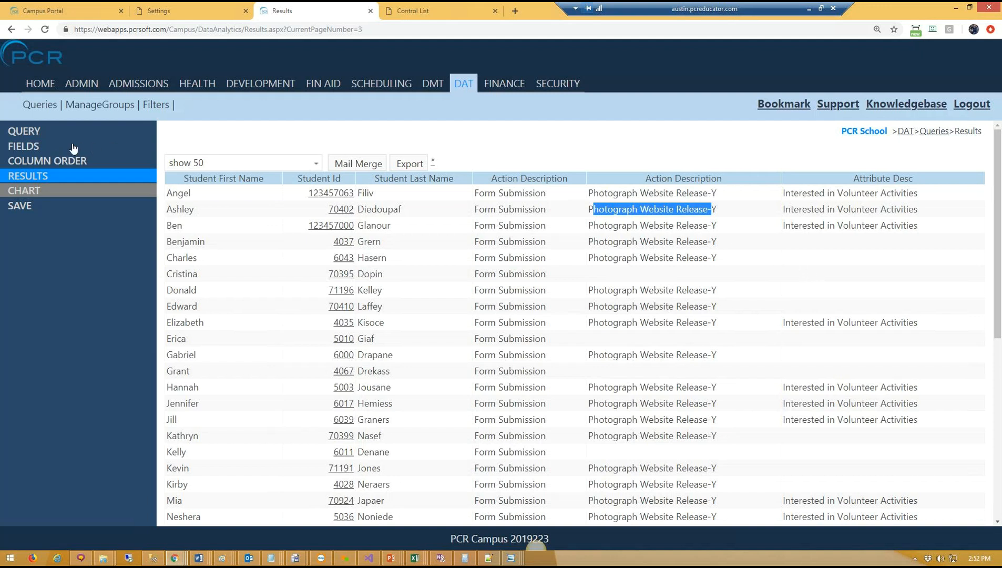
left_click(34, 146)
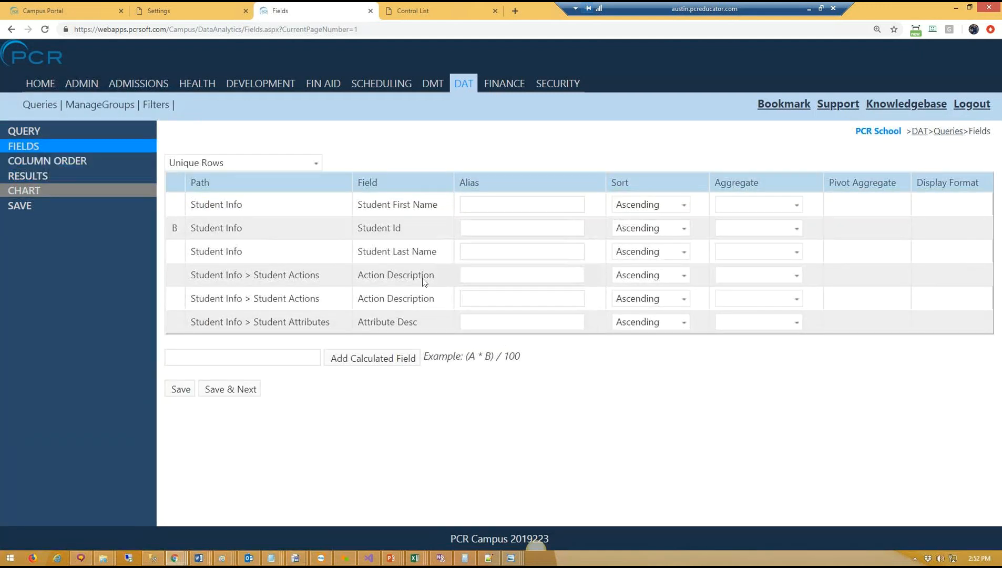
left_click(48, 176)
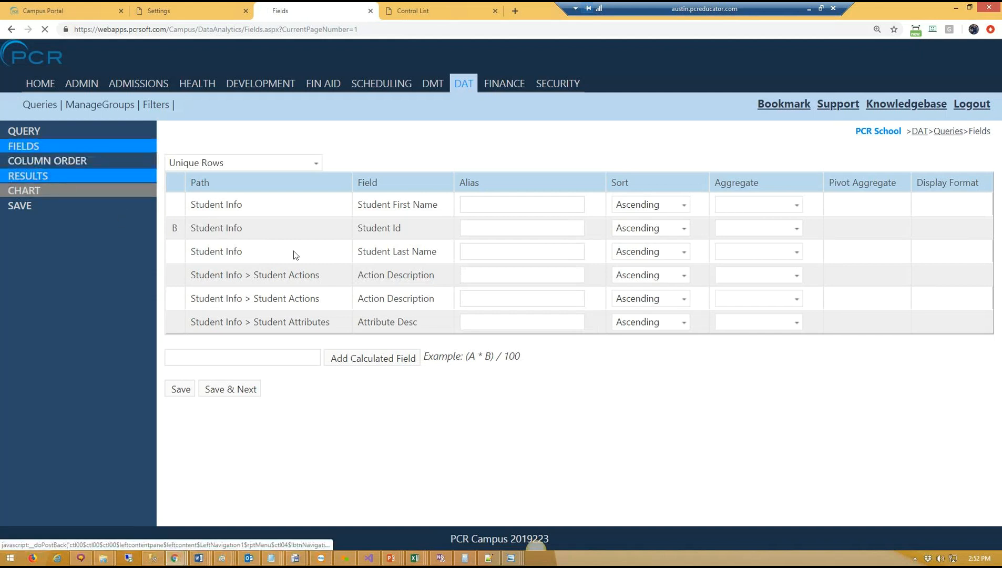
left_click_drag(497, 179, 561, 174)
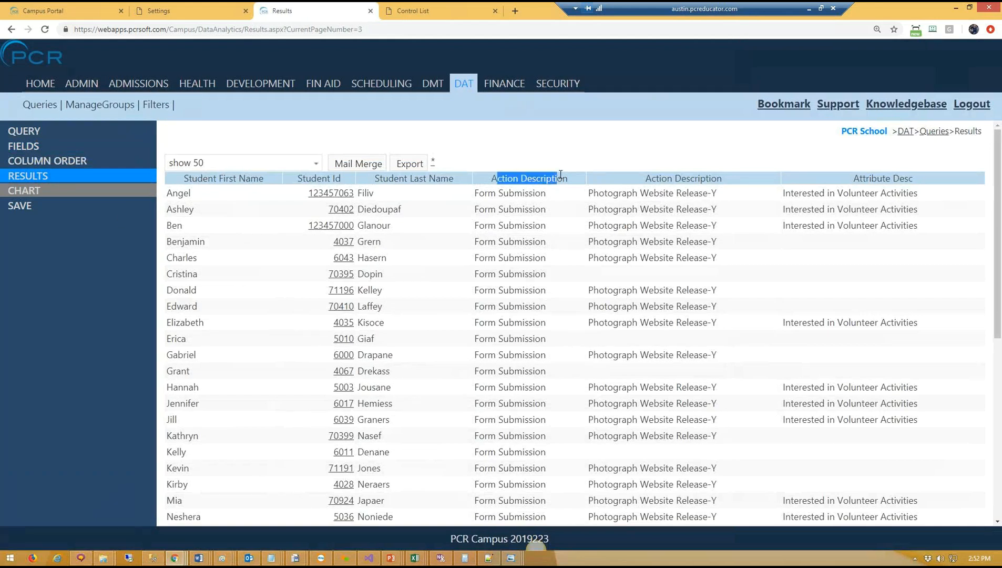
left_click_drag(647, 178, 726, 179)
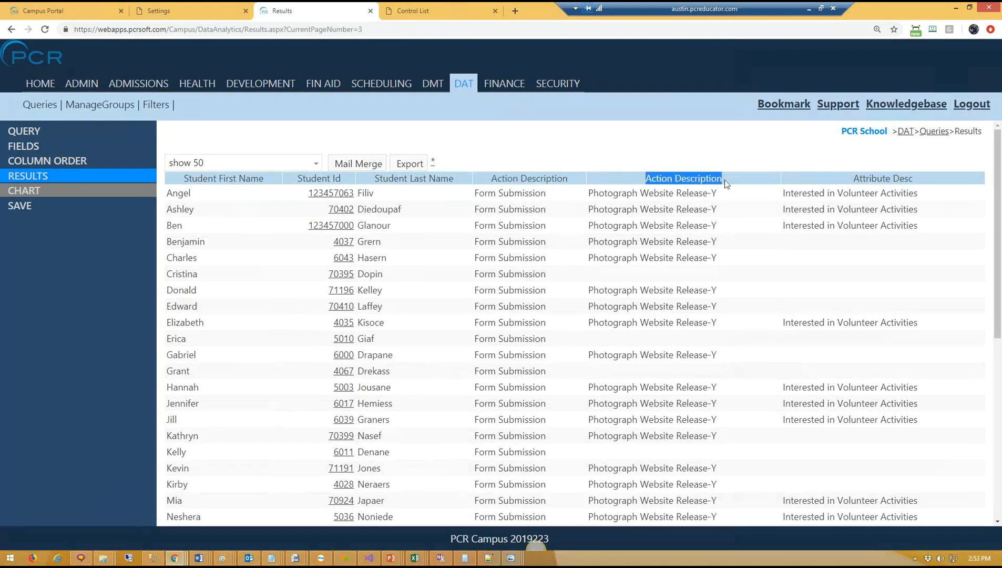
left_click_drag(852, 179, 929, 180)
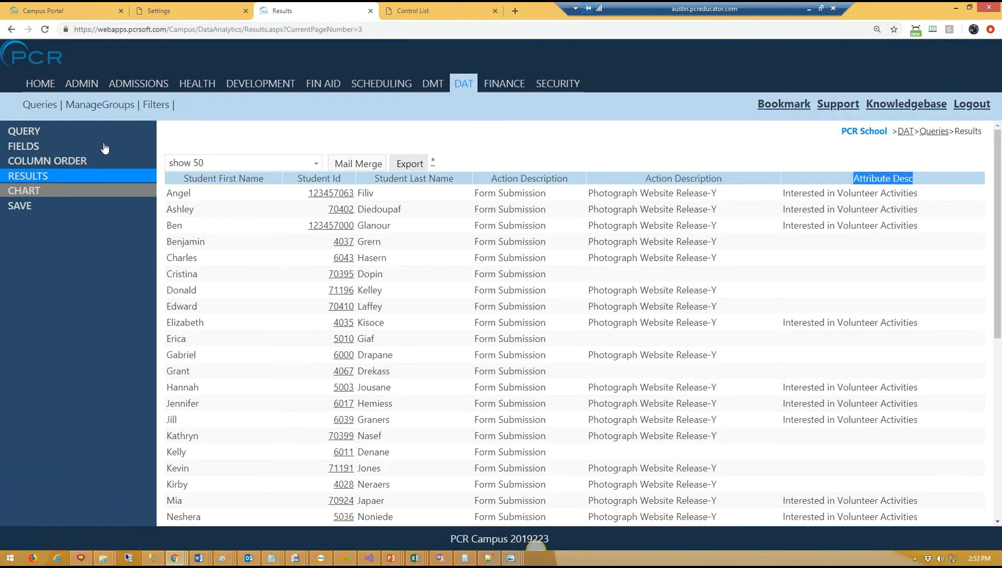
Step: Alias the two Action Description fields as Forms Submitted and Photo Publish on Website, and Attribute Desc as Interested in Volunteer Activities
left_click(48, 149)
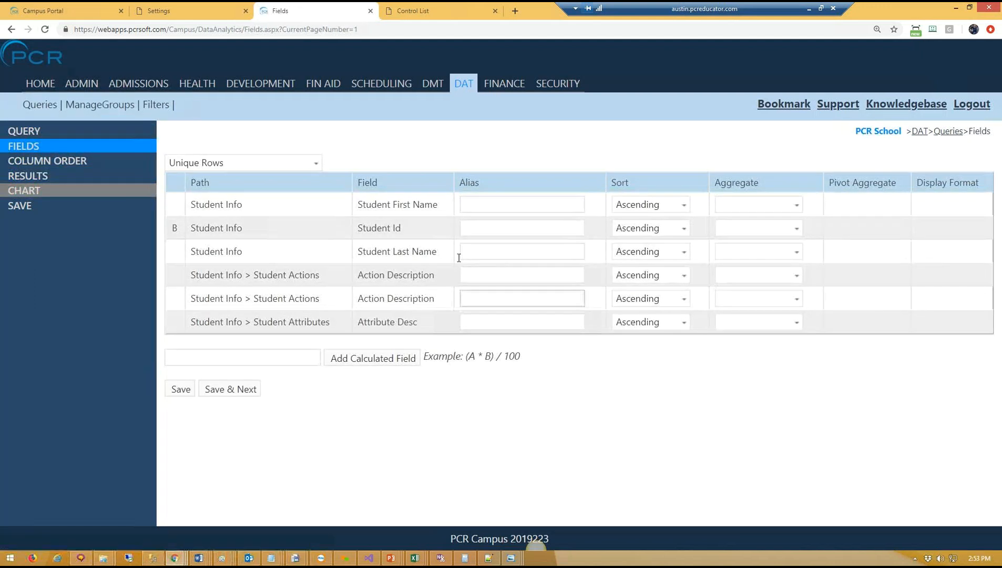
left_click(503, 275)
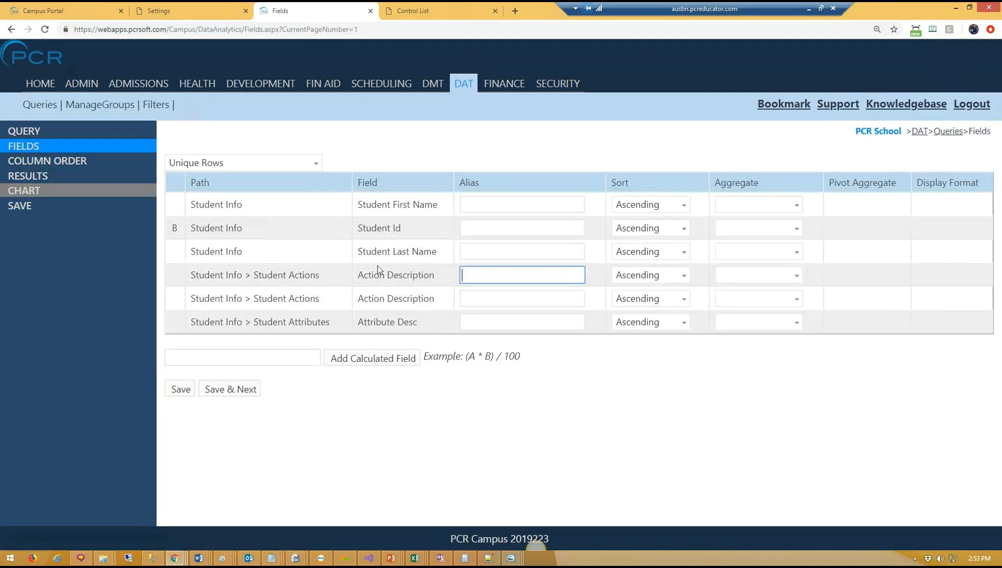
type("Forms Submitted")
left_click(501, 298)
type("Photo Publish on Website")
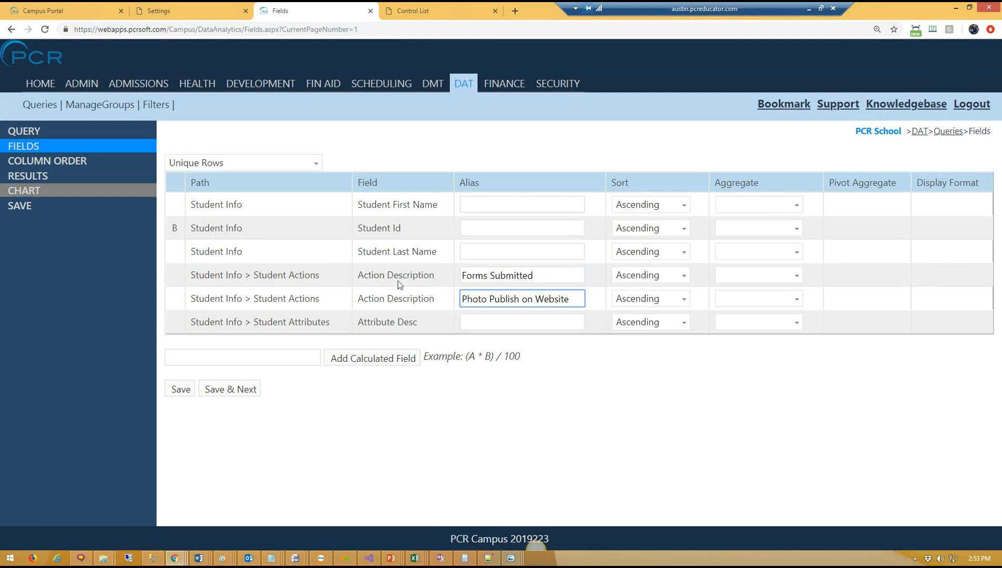
left_click(484, 324)
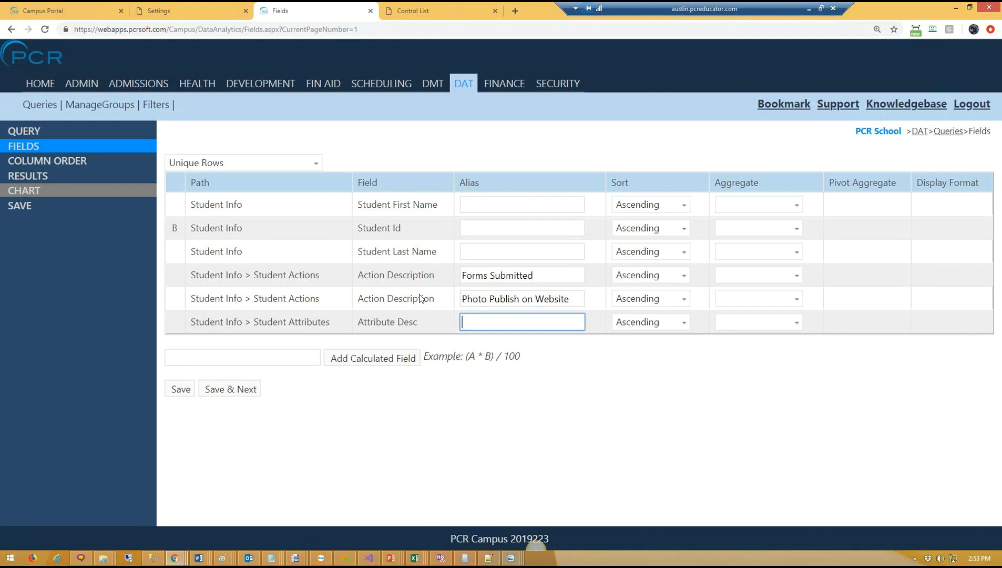
type("Interested in Volutne")
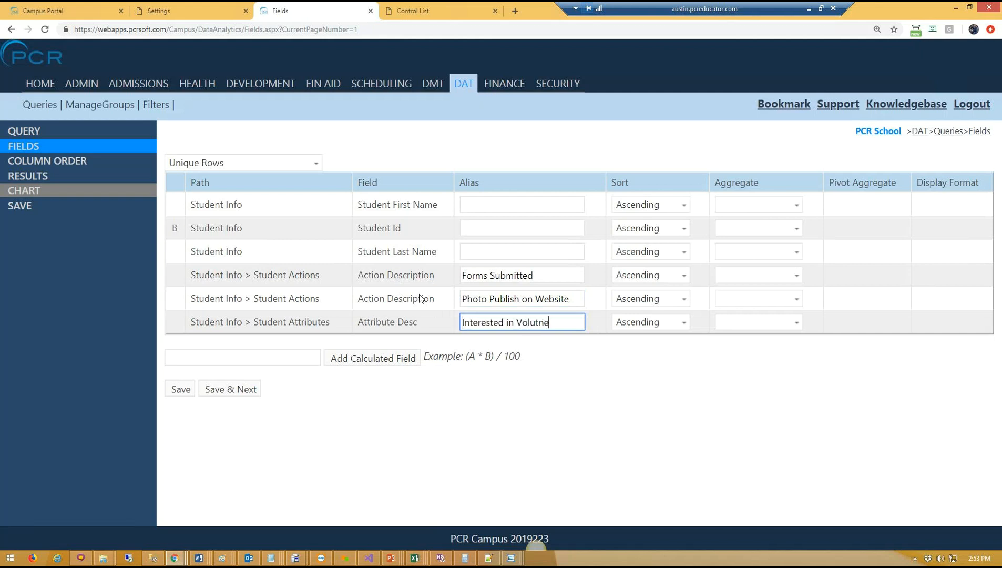
type("teer Activities")
left_click(725, 442)
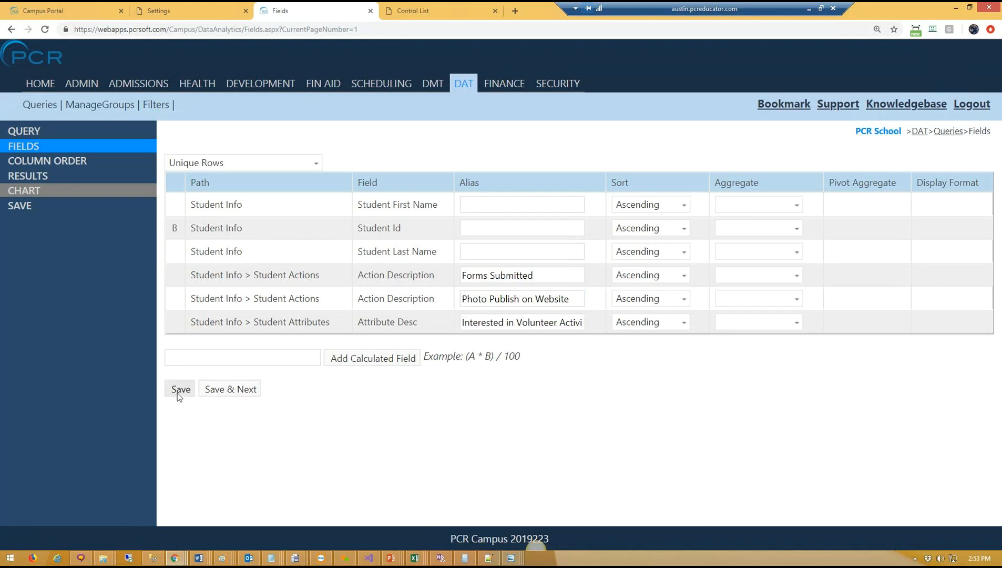
Step: Run the query and check the aliased column headings and the entries under Photo Publish on Website
left_click(28, 176)
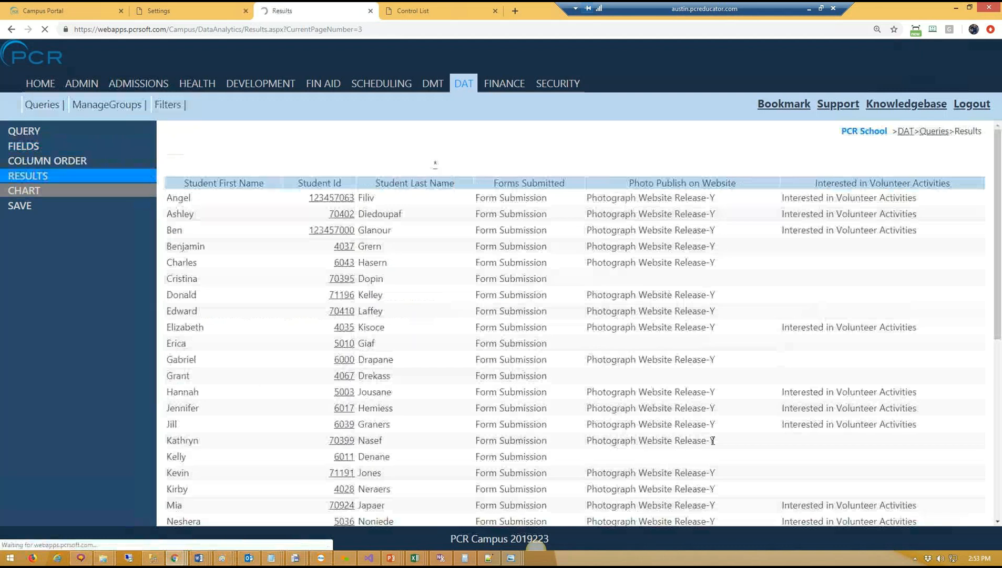
left_click_drag(494, 179, 565, 179)
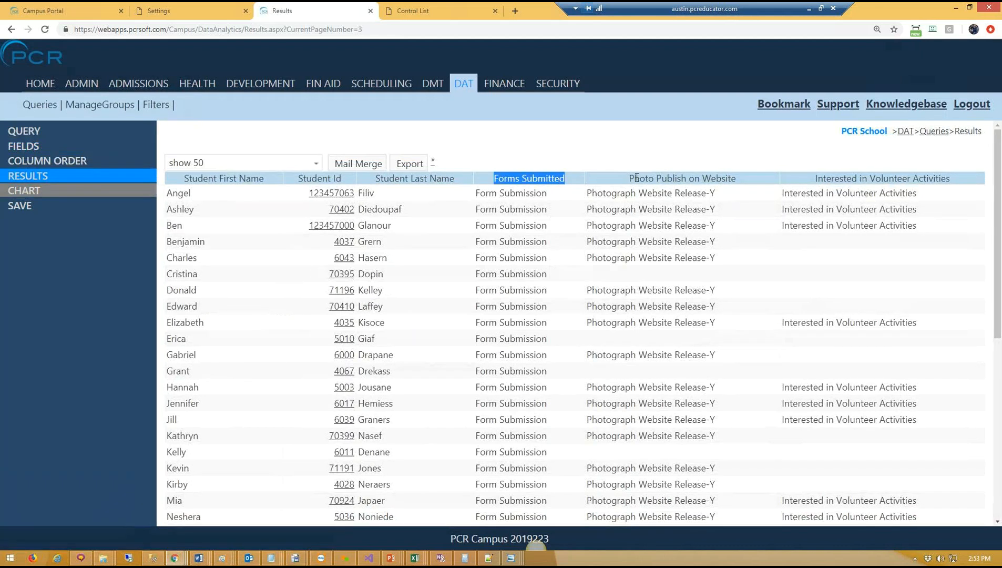
left_click_drag(635, 179, 692, 176)
left_click(626, 211)
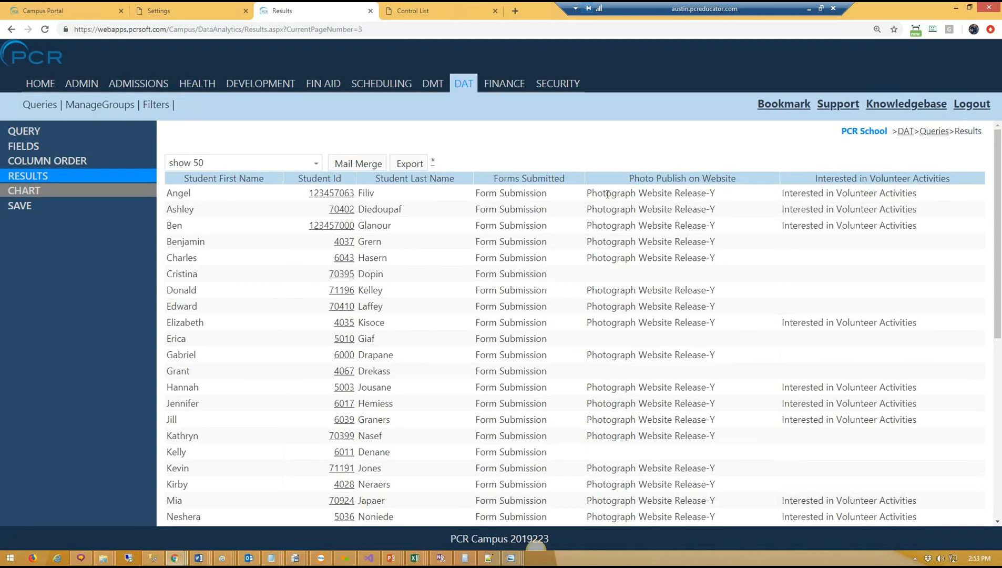
left_click_drag(591, 193, 723, 194)
left_click_drag(619, 225, 662, 225)
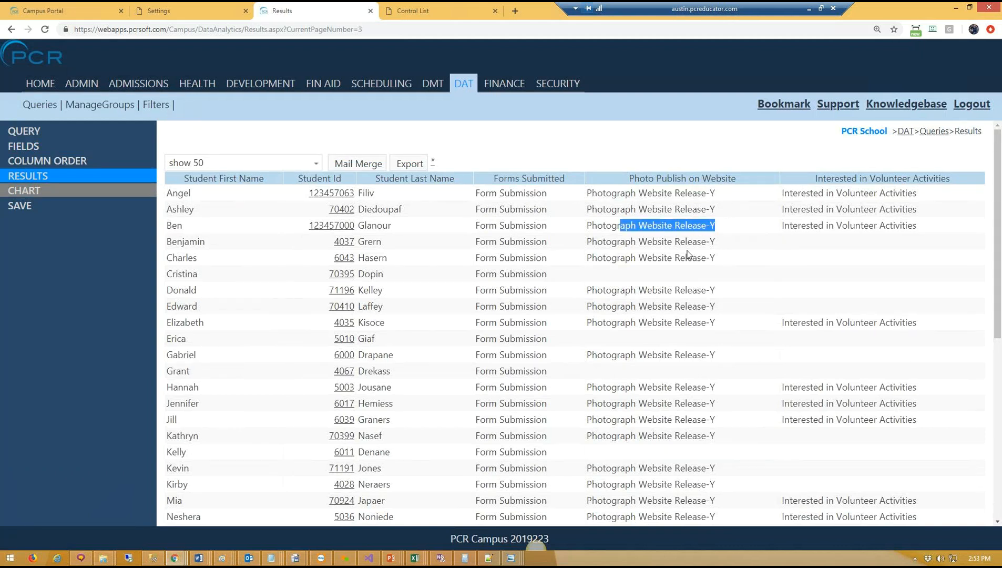
left_click(607, 272)
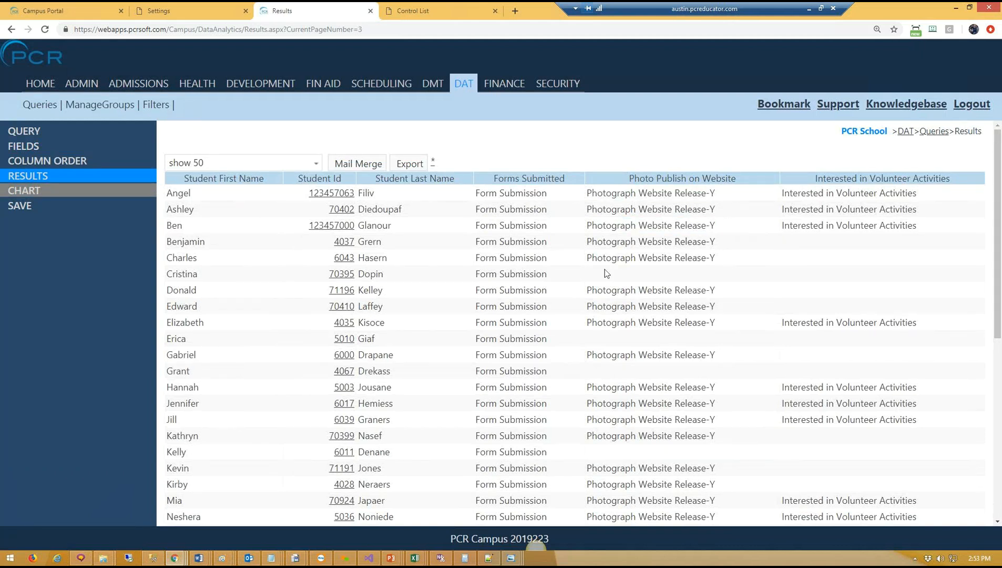
Step: Set the aggregate to Count for Forms Submitted, Photo Publish on Website and Interested in Volunteer Activities, and run the query
left_click(41, 148)
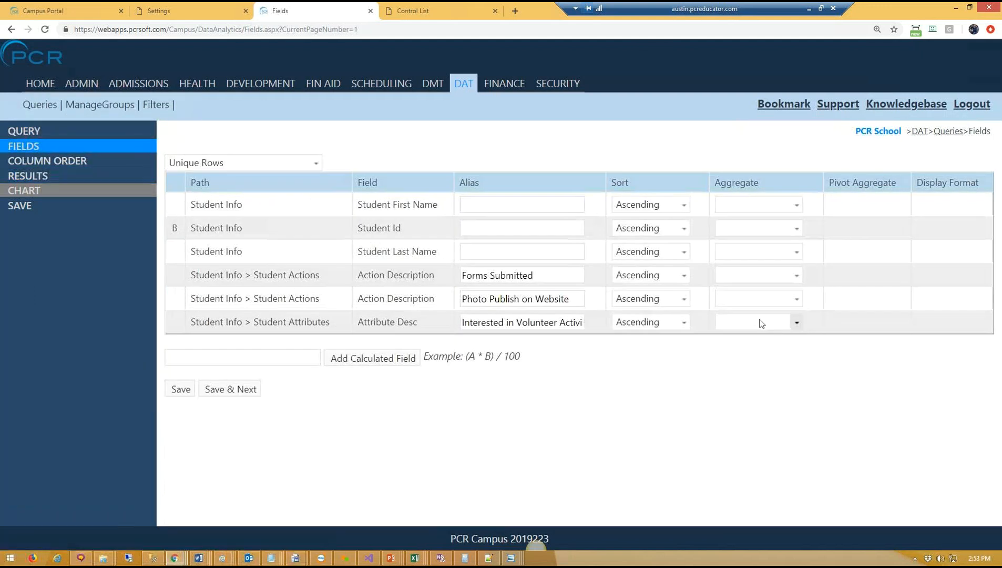
left_click(760, 323)
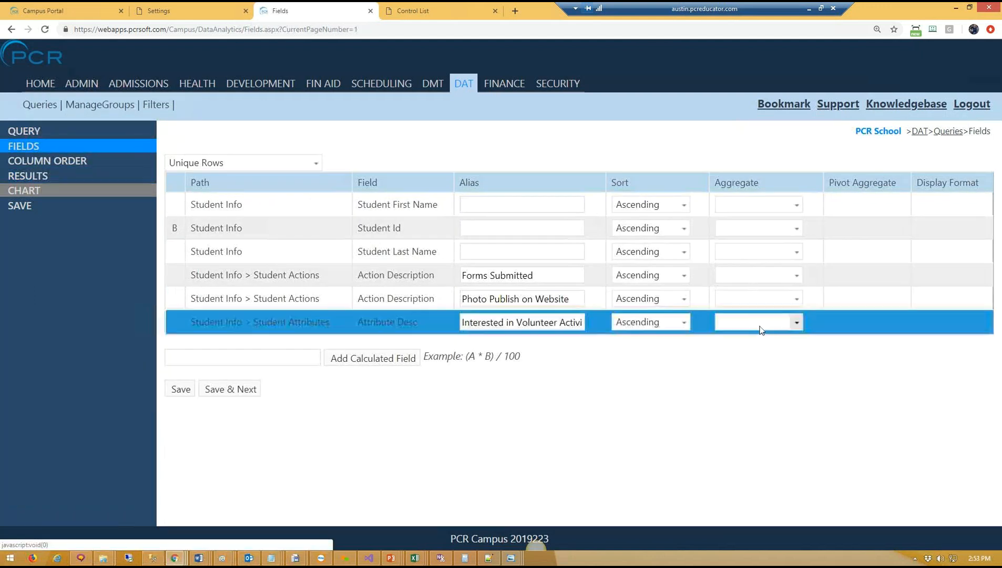
left_click(750, 352)
left_click(689, 327)
left_click(678, 357)
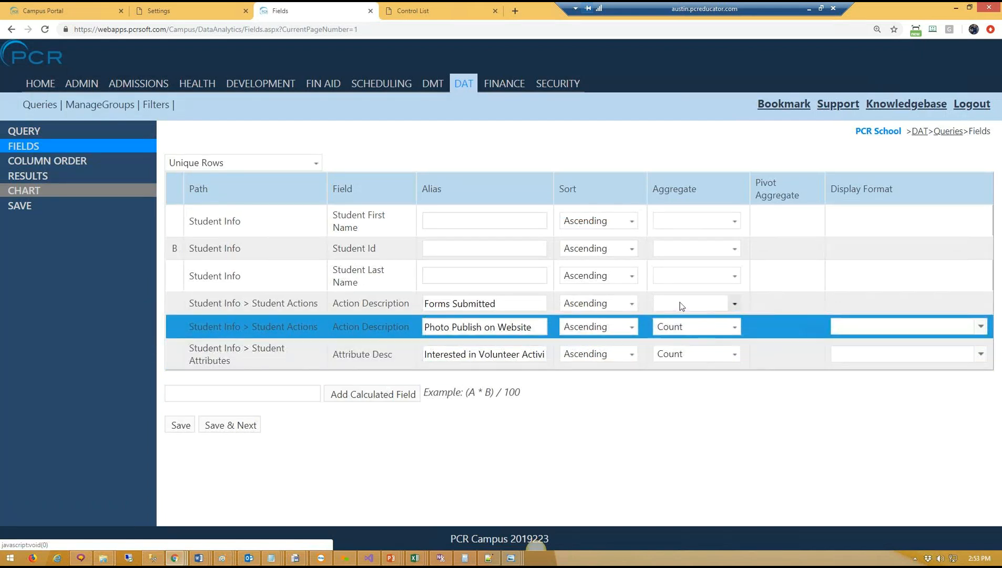
left_click(682, 306)
left_click(676, 332)
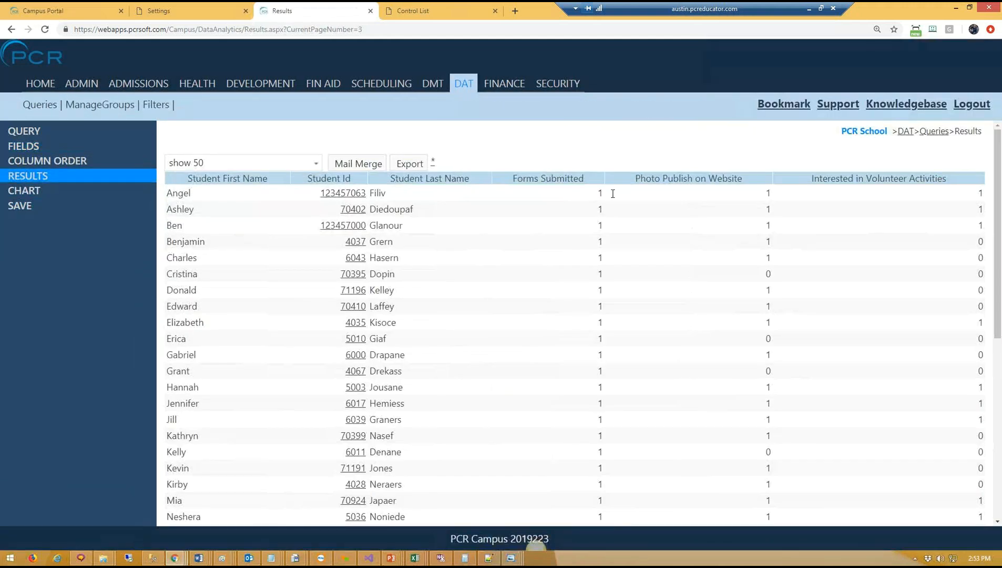
Step: Review the counts in the Forms Submitted, Photo Publish on Website and Interested in Volunteer Activities columns across all result rows
double_click(768, 193)
double_click(980, 241)
left_click(747, 282)
scroll(652, 258, "down", 5)
scroll(615, 262, "up", 10)
left_click_drag(524, 178, 592, 207)
scroll(592, 207, "down", 6)
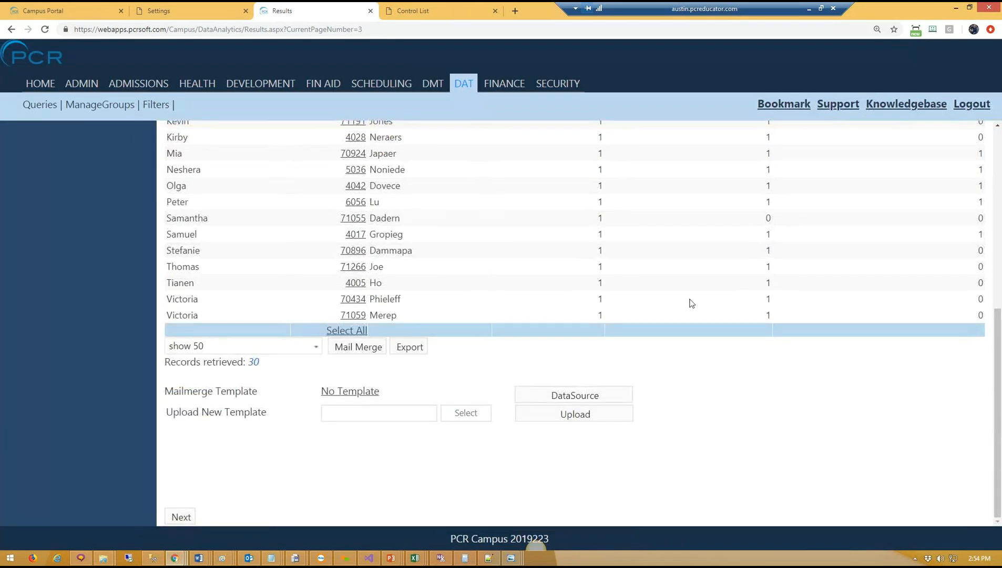
scroll(700, 298, "up", 10)
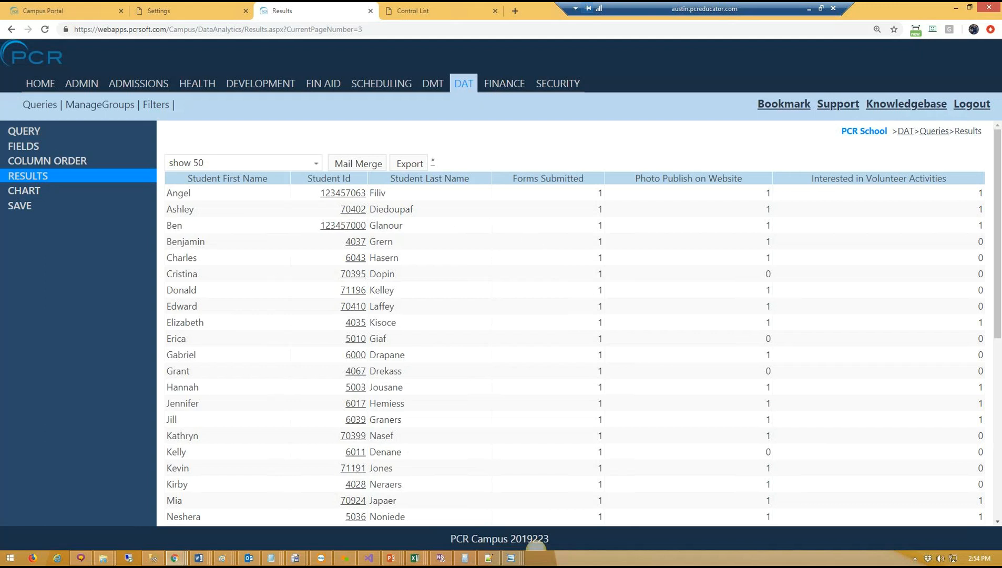
Step: Switch to the Photos window with the DATEnrollmentWebinarWorkflowV5.png diagram
left_click_drag(393, 95, 406, 2)
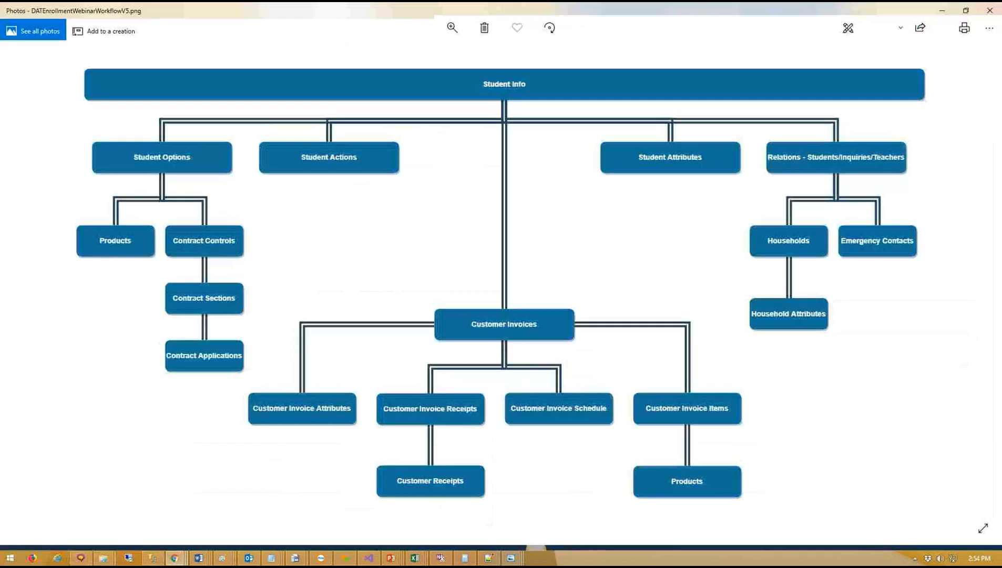